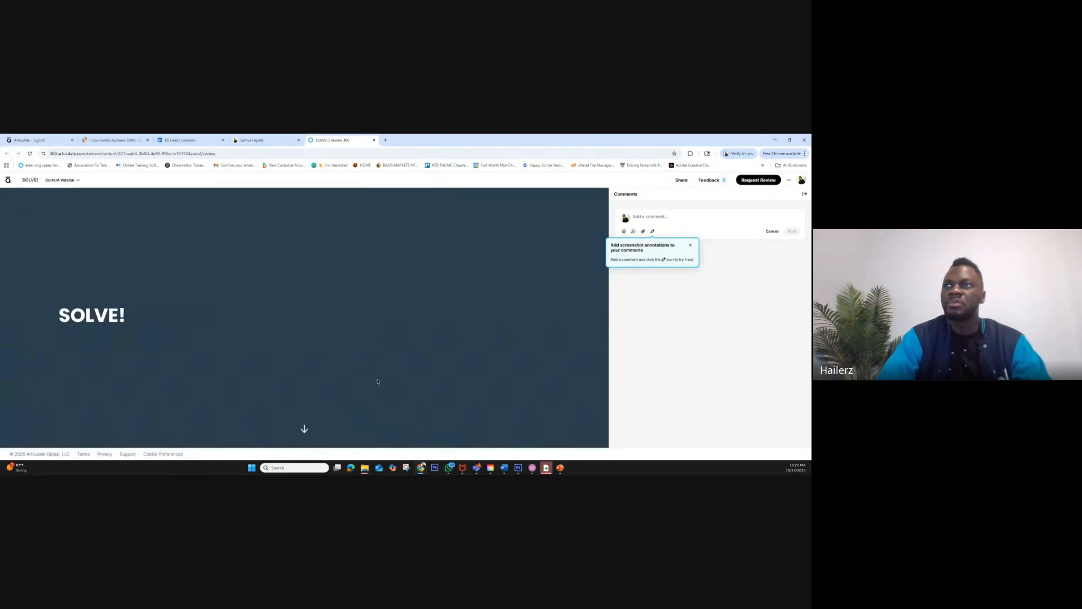
Step: Browse the SOLVE! puzzle page and open the demo of the Masked Singer puzzle
{"action": "left_click", "coordinate": [307, 427]}
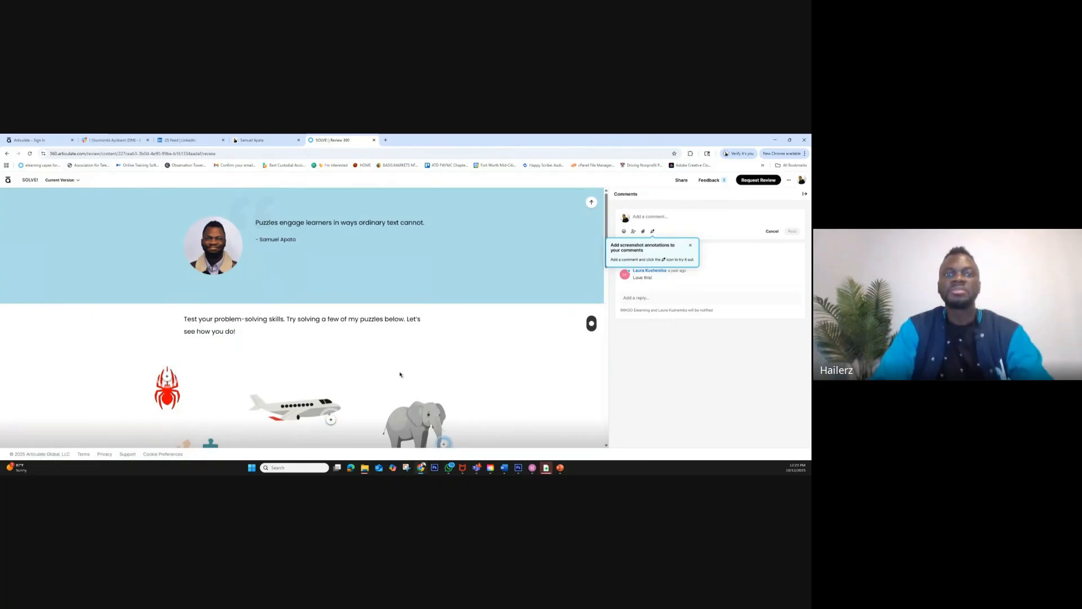
{"action": "scroll", "coordinate": [421, 363], "scroll_direction": "down", "scroll_amount": 3}
{"action": "scroll", "coordinate": [420, 363], "scroll_direction": "down", "scroll_amount": 2}
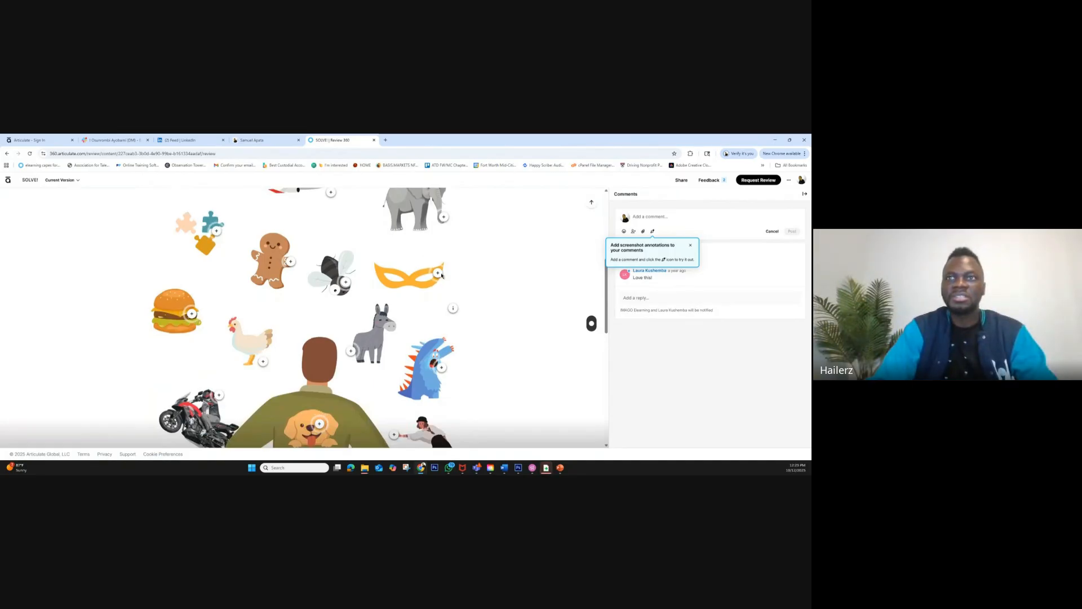
{"action": "scroll", "coordinate": [428, 352], "scroll_direction": "up", "scroll_amount": 3}
{"action": "scroll", "coordinate": [460, 364], "scroll_direction": "down", "scroll_amount": 1}
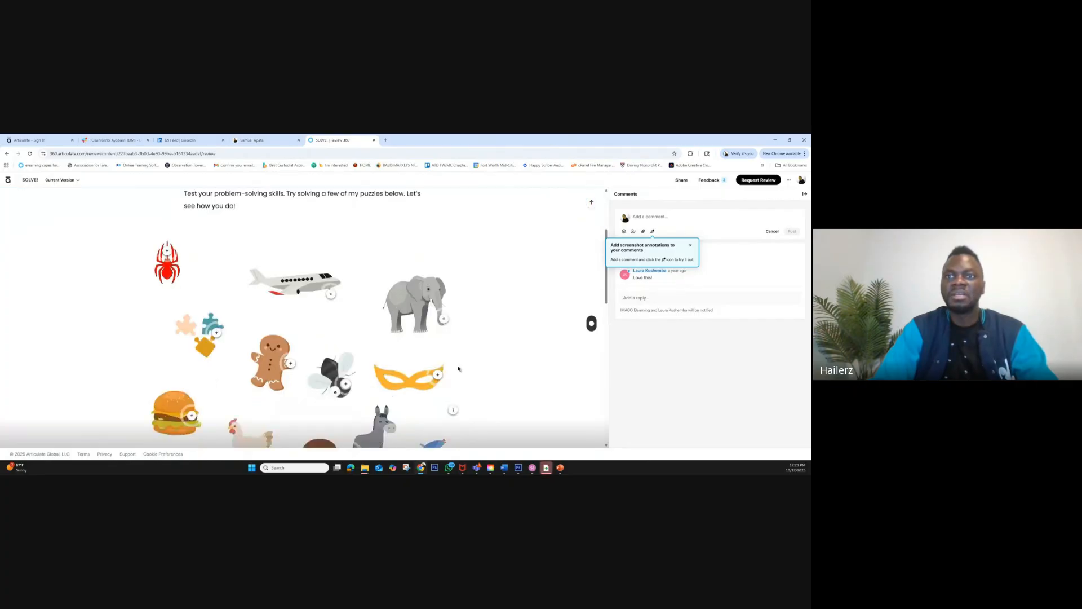
{"action": "left_click", "coordinate": [439, 365]}
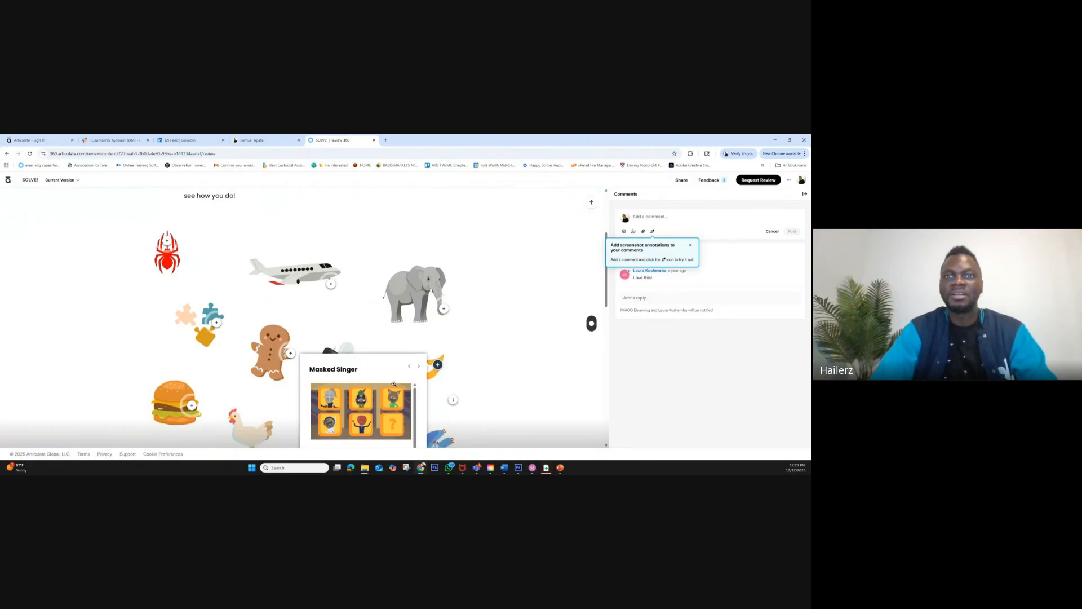
{"action": "scroll", "coordinate": [382, 395], "scroll_direction": "down", "scroll_amount": 5}
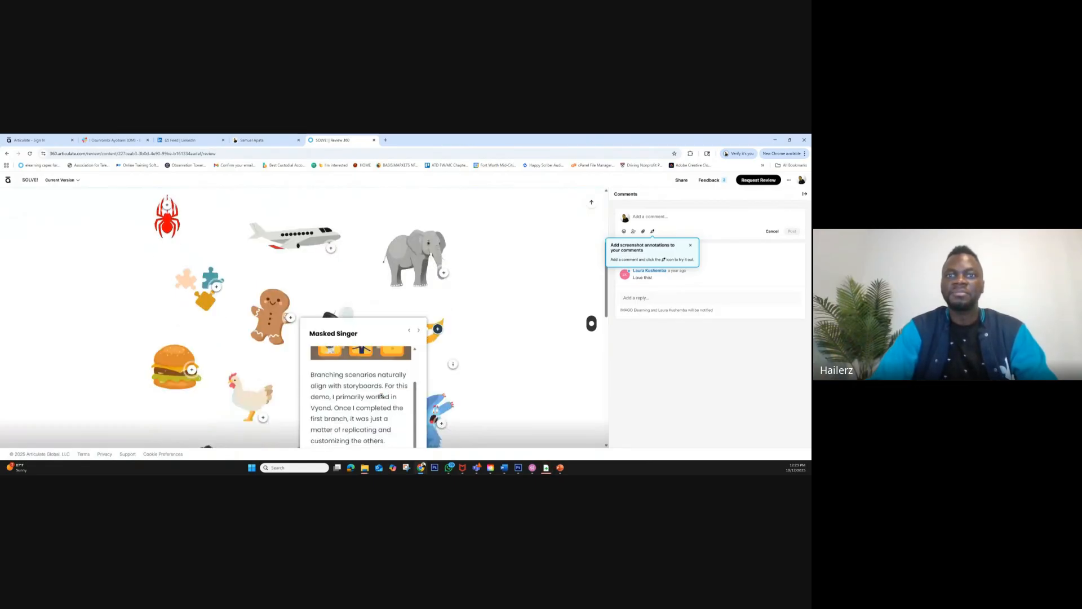
{"action": "scroll", "coordinate": [381, 395], "scroll_direction": "down", "scroll_amount": 3}
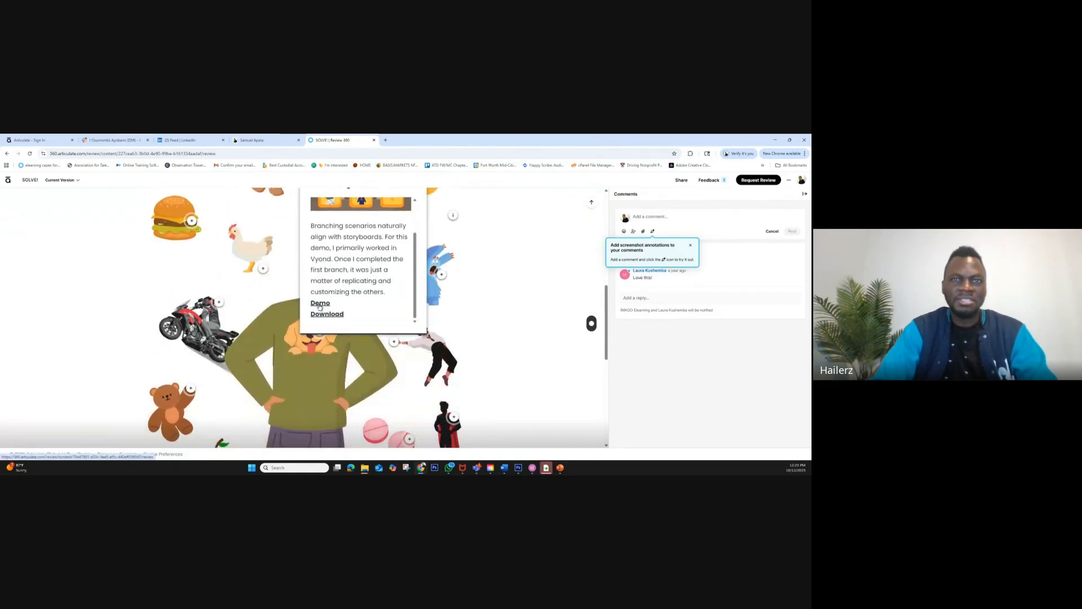
{"action": "left_click", "coordinate": [320, 304]}
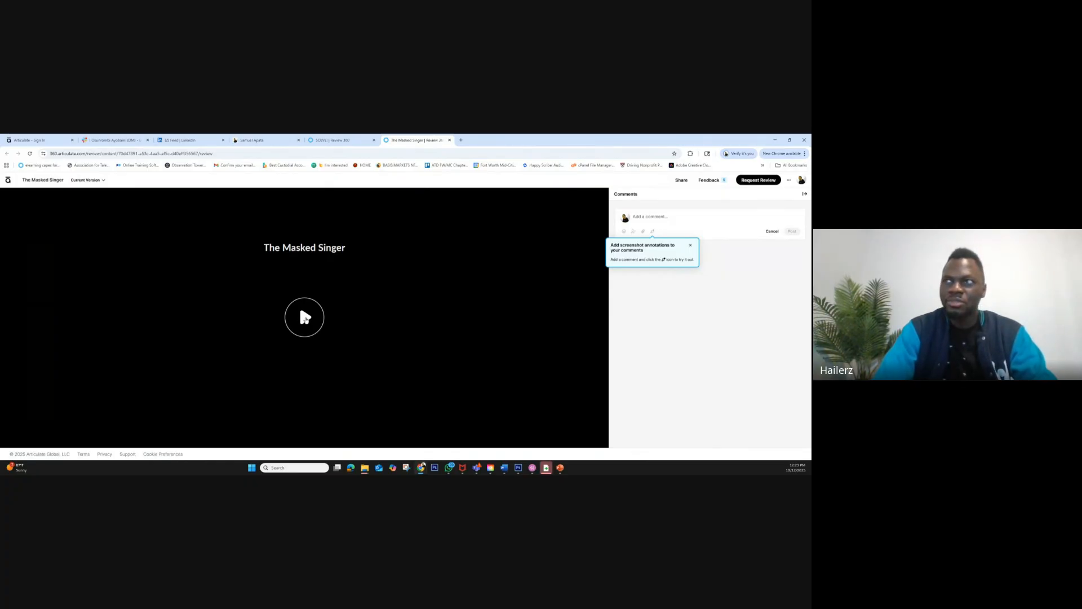
Step: Play the Masked Singer introduction, pausing and resuming it, and start the game
{"action": "left_click", "coordinate": [305, 319]}
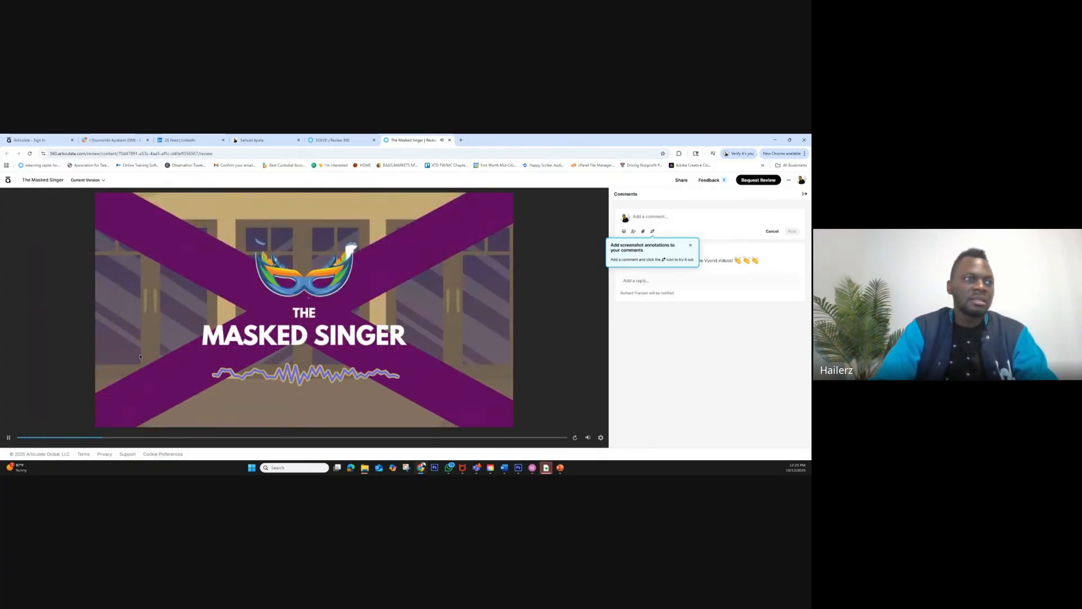
{"action": "left_click", "coordinate": [8, 438]}
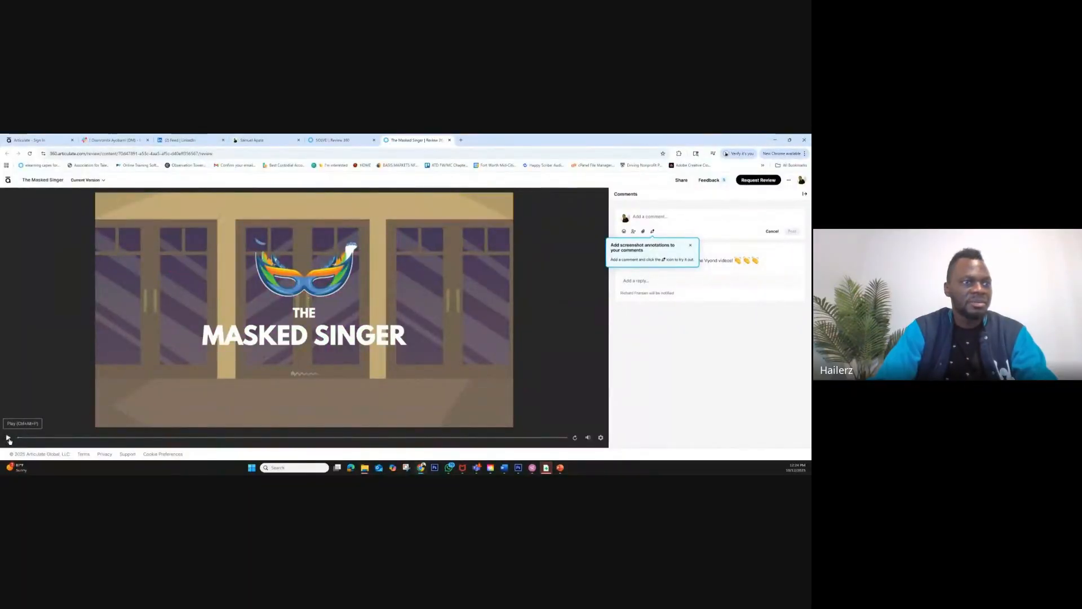
{"action": "left_click", "coordinate": [9, 439]}
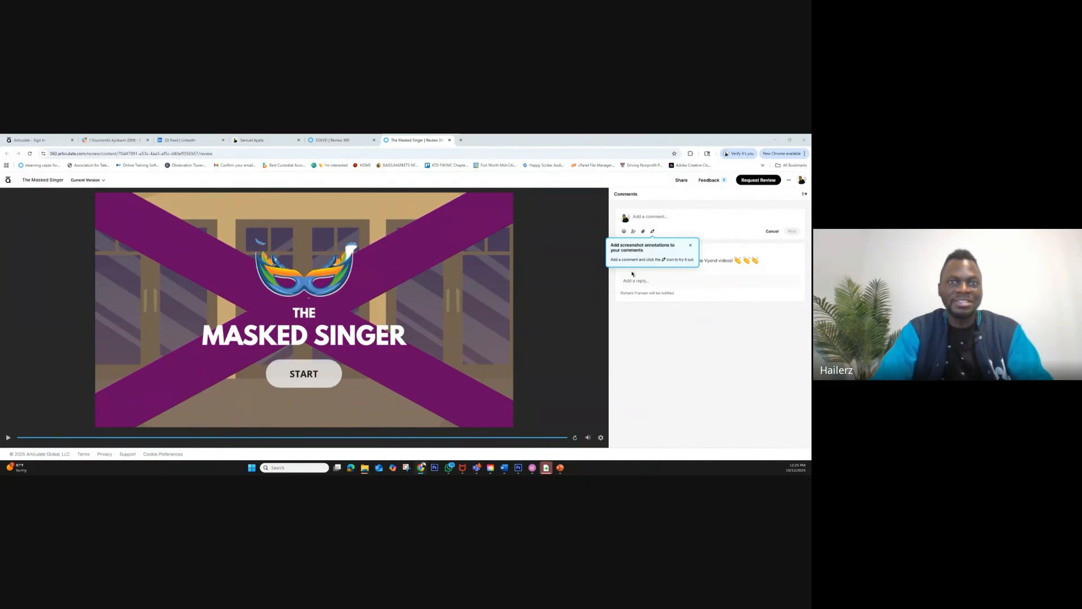
{"action": "left_click", "coordinate": [336, 377]}
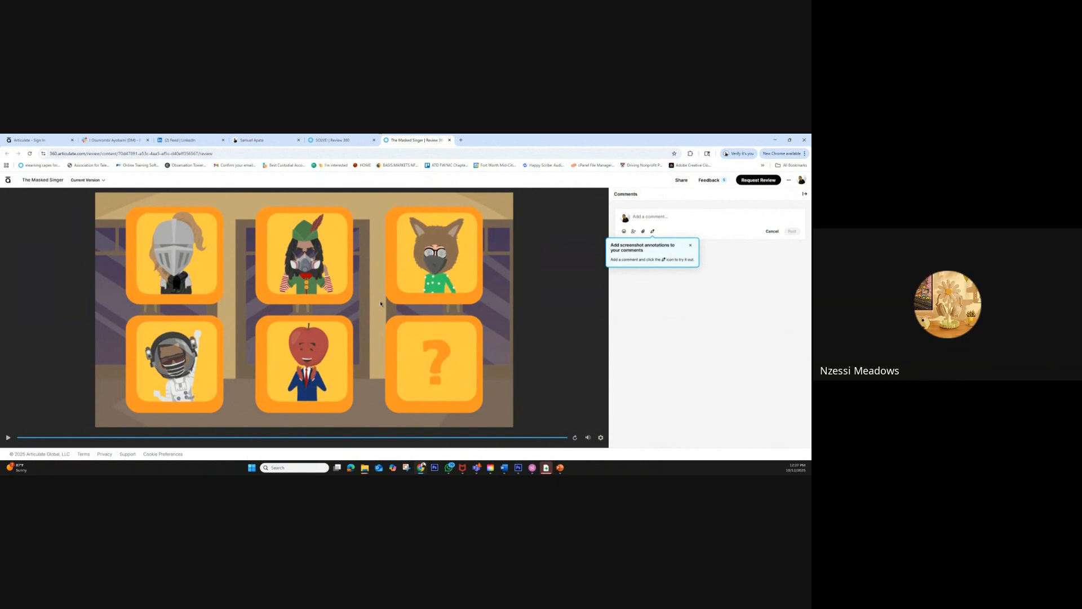
Step: Play the wolf-masked singer's round, submit the answer "taylor", and return to the choice of masked singers
{"action": "left_click", "coordinate": [408, 248]}
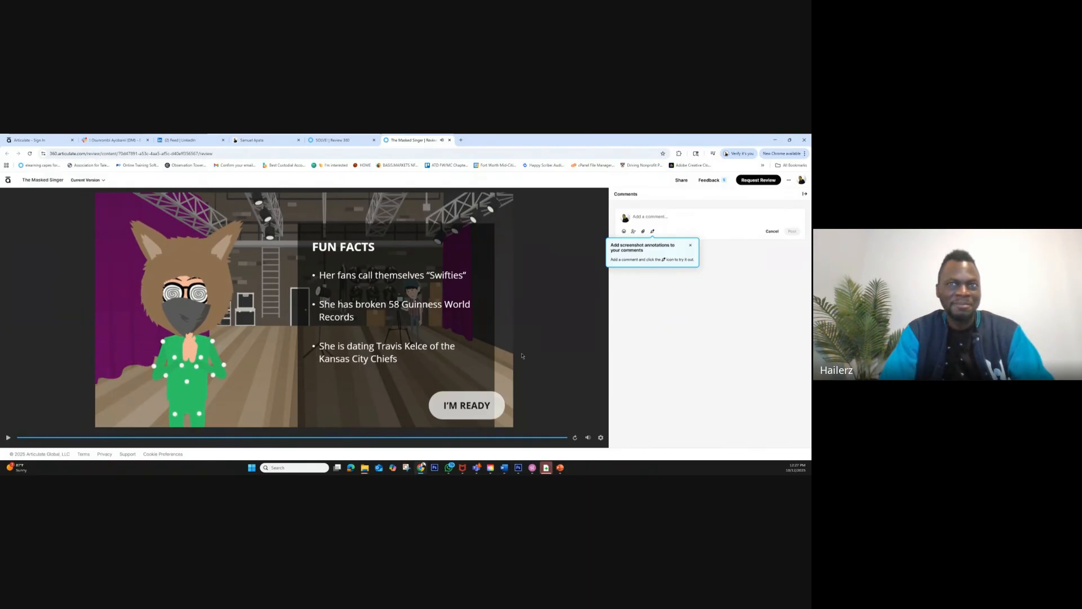
{"action": "left_click", "coordinate": [485, 404]}
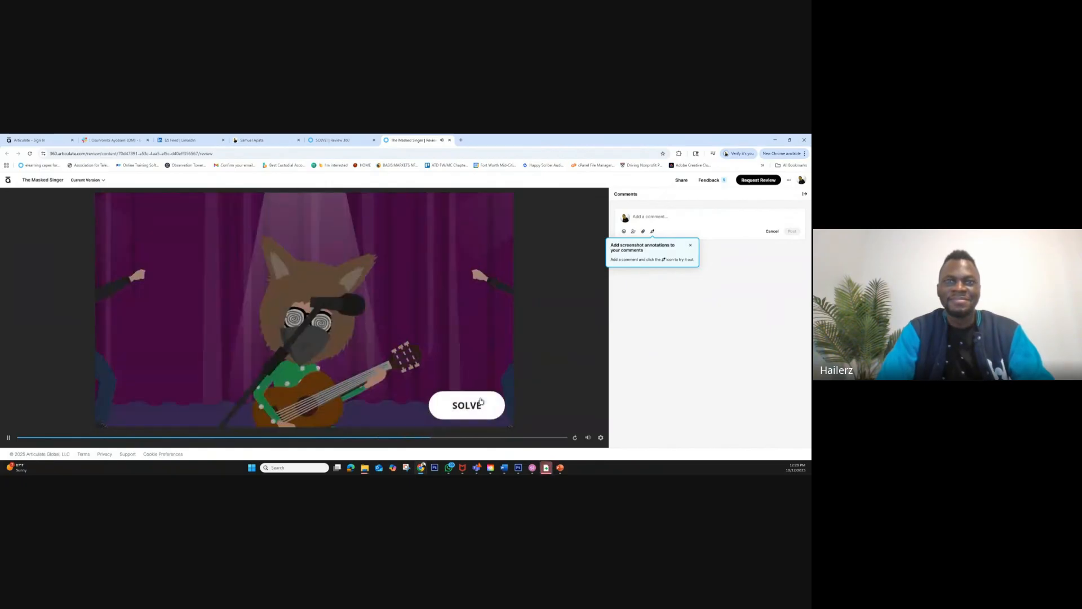
{"action": "left_click", "coordinate": [481, 401]}
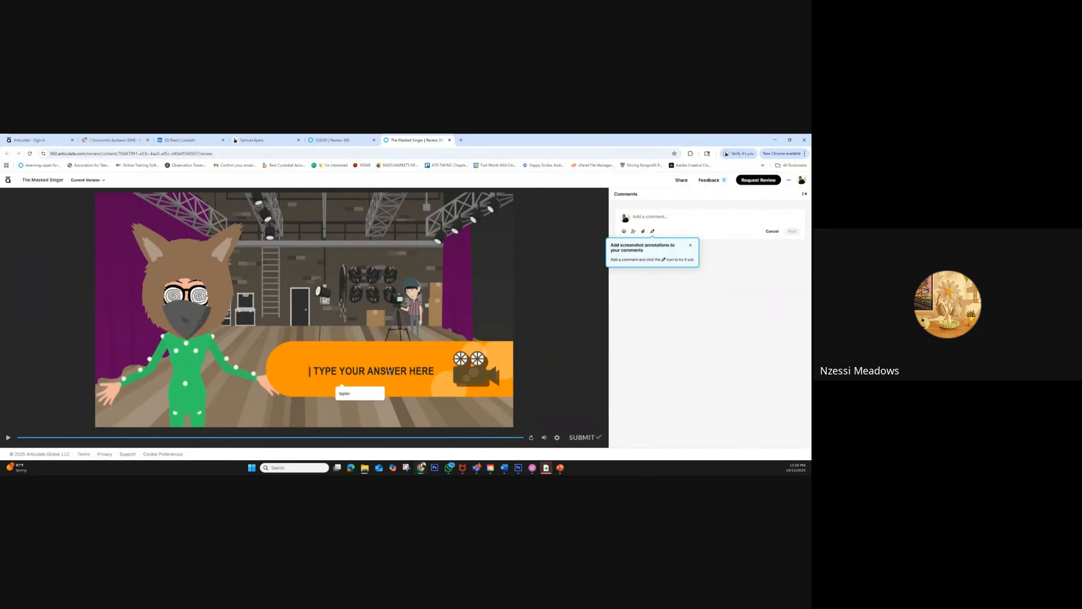
{"action": "left_click", "coordinate": [350, 393]}
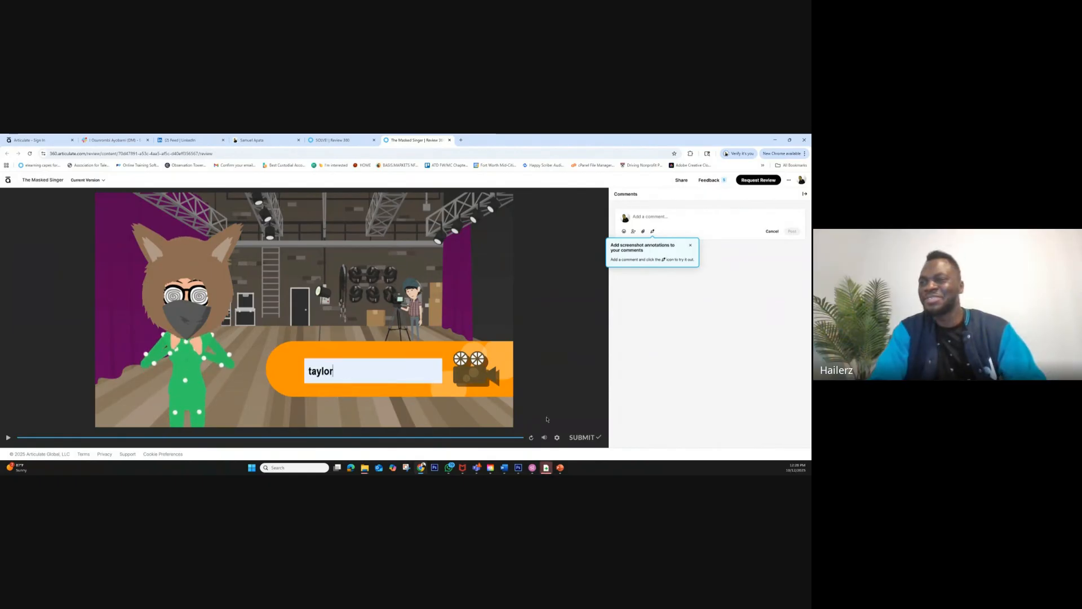
{"action": "left_click", "coordinate": [584, 438]}
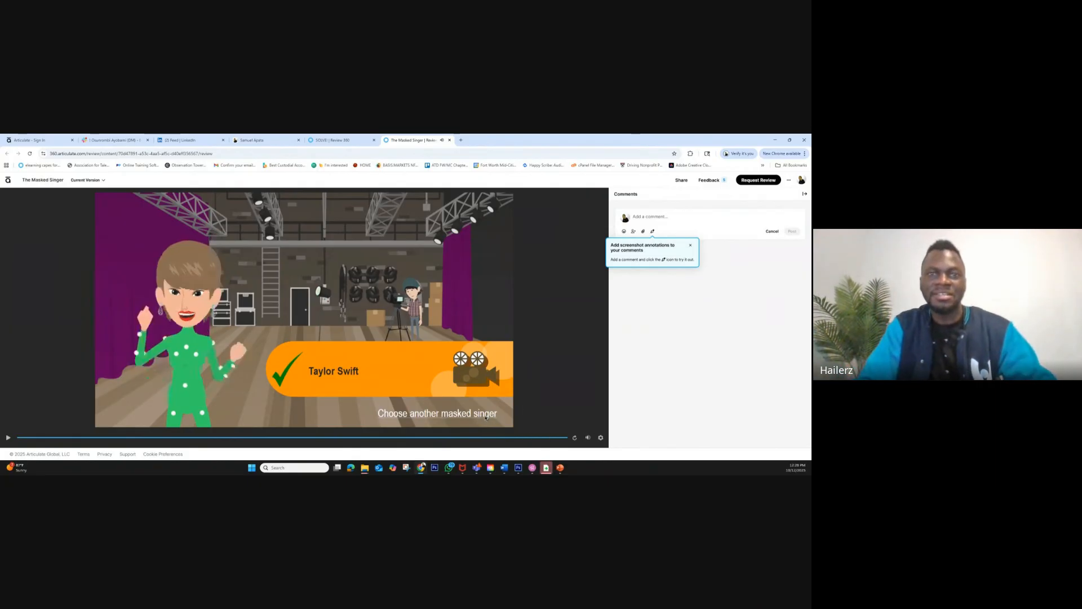
{"action": "left_click", "coordinate": [491, 418]}
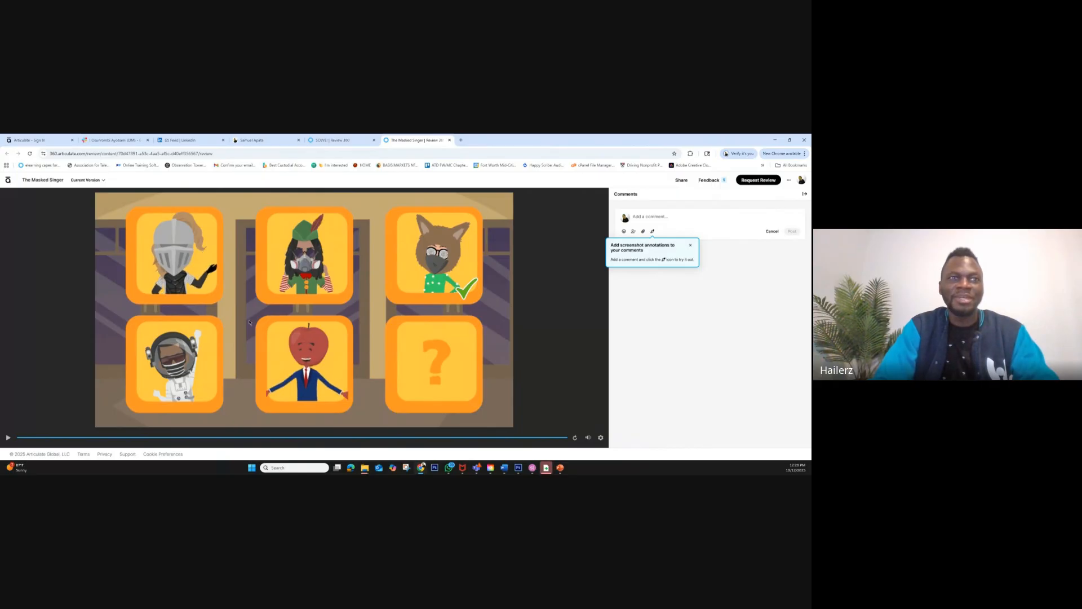
Step: Play the astronaut singer's round and submit "Kanye" as the answer
{"action": "left_click", "coordinate": [180, 348]}
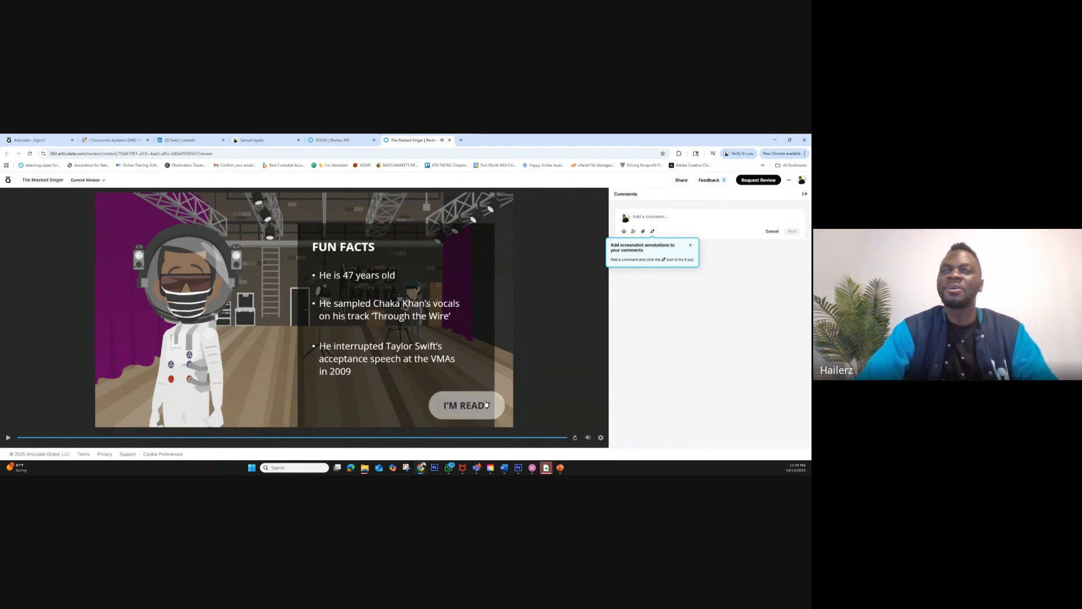
{"action": "left_click", "coordinate": [486, 403]}
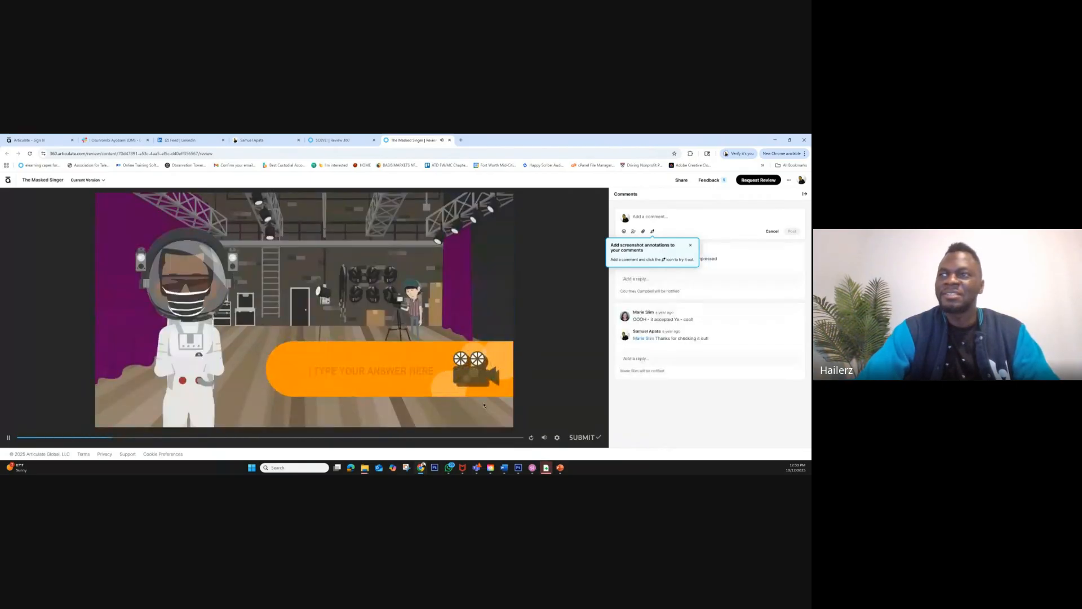
{"action": "left_click", "coordinate": [403, 370]}
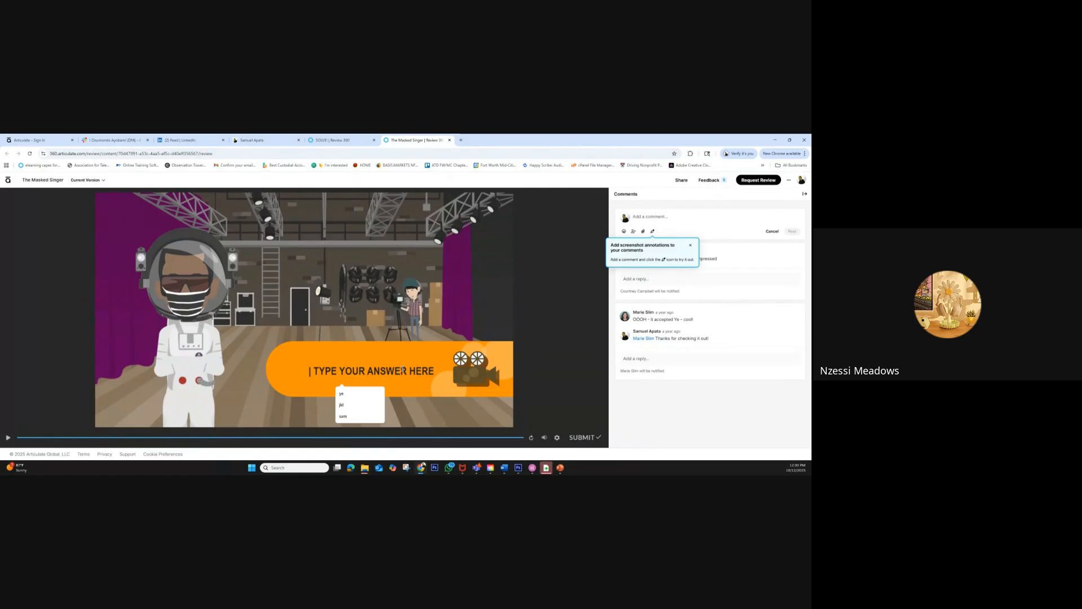
{"action": "type", "text": "Kan"}
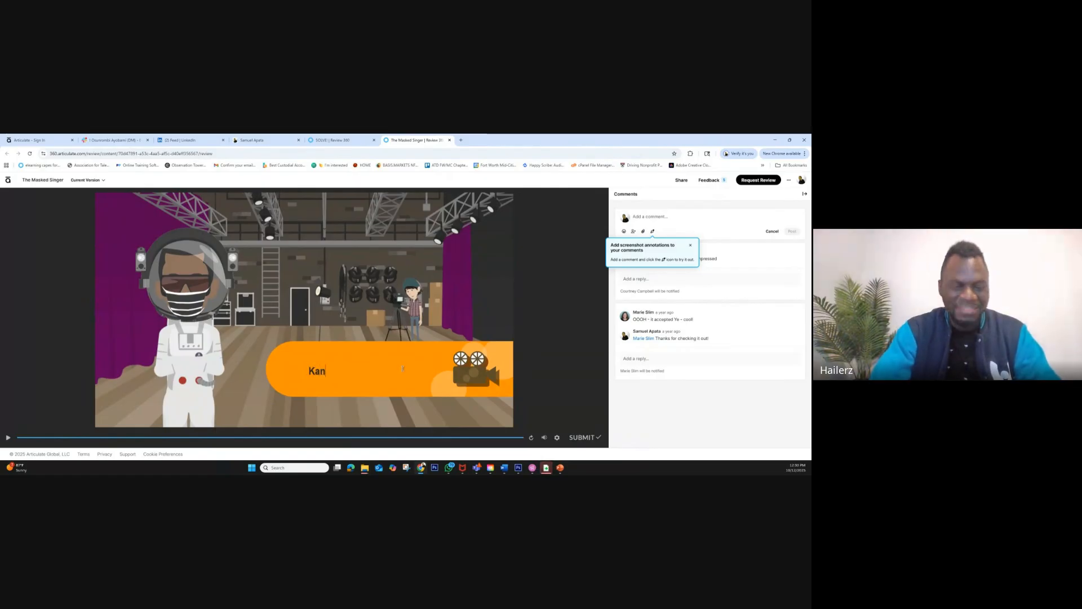
{"action": "type", "text": "ye"}
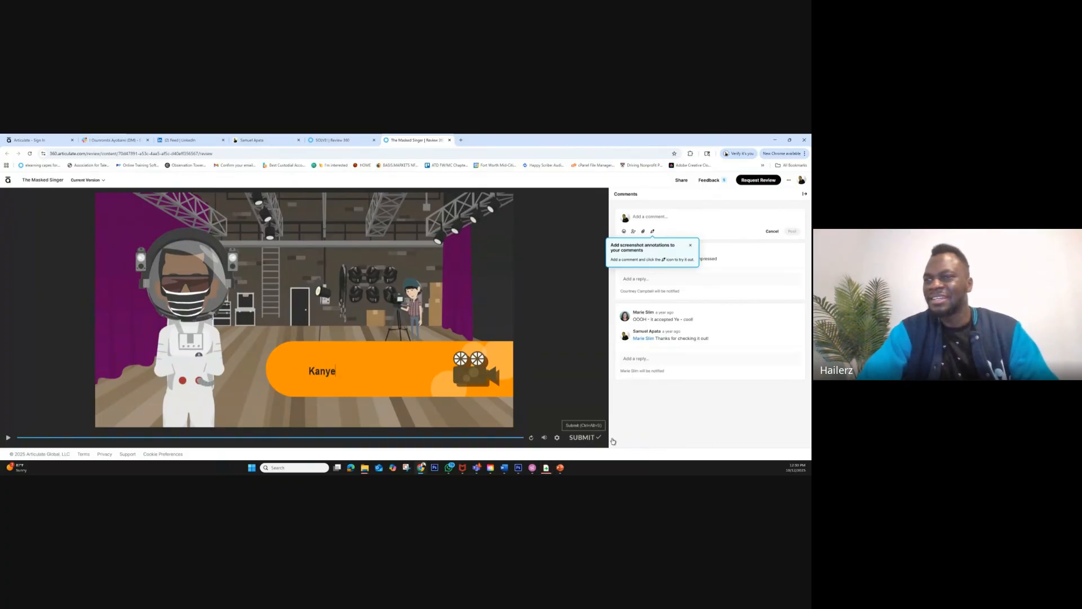
{"action": "left_click", "coordinate": [584, 438]}
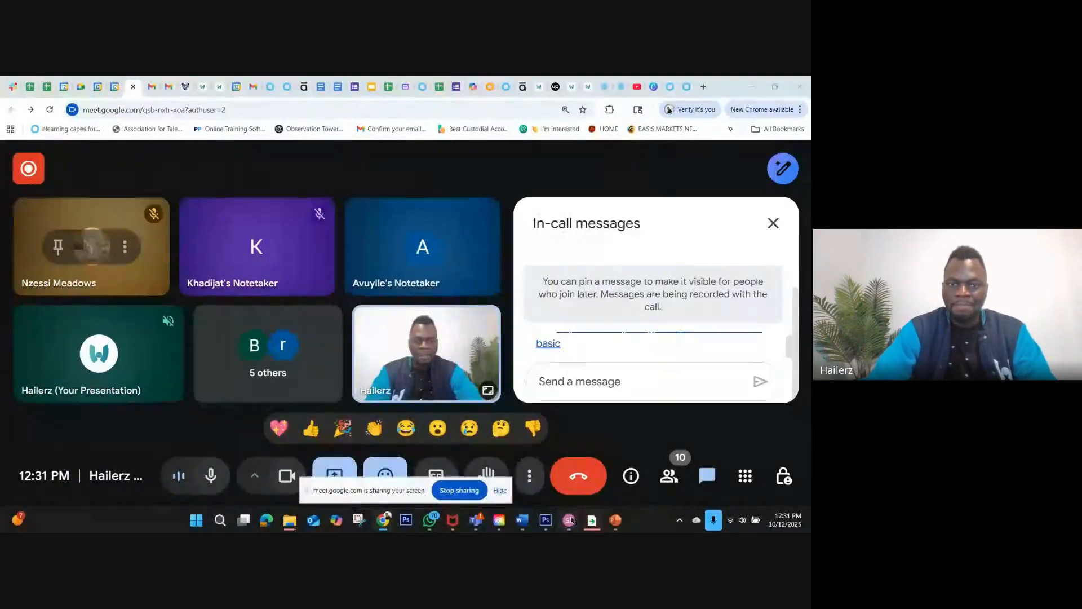
Step: Switch to Articulate Storyline and create a new project with its intro slide open for editing
{"action": "left_click", "coordinate": [571, 520]}
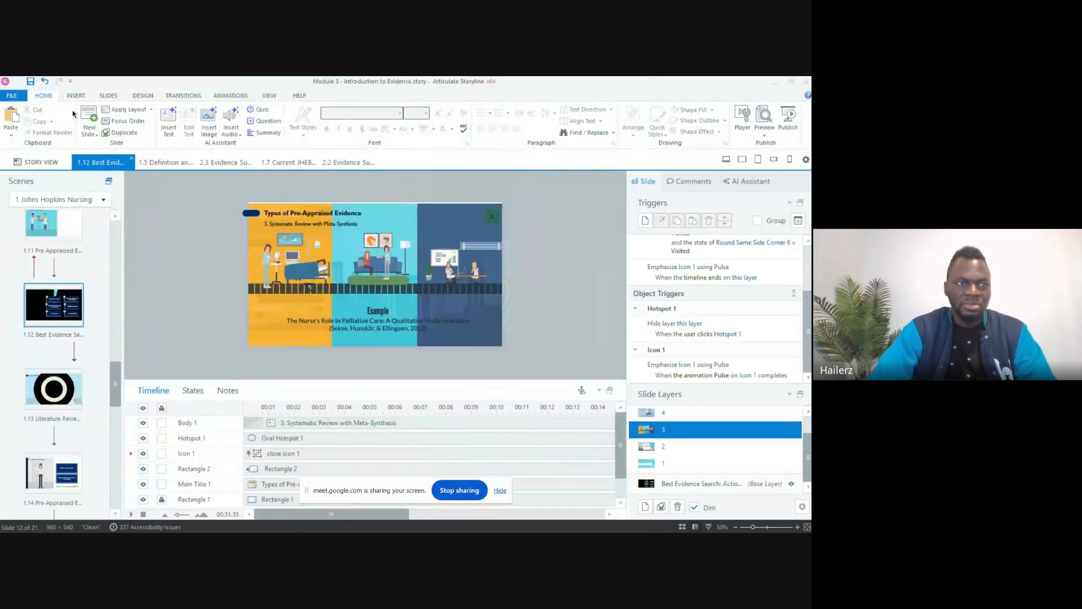
{"action": "left_click", "coordinate": [13, 96]}
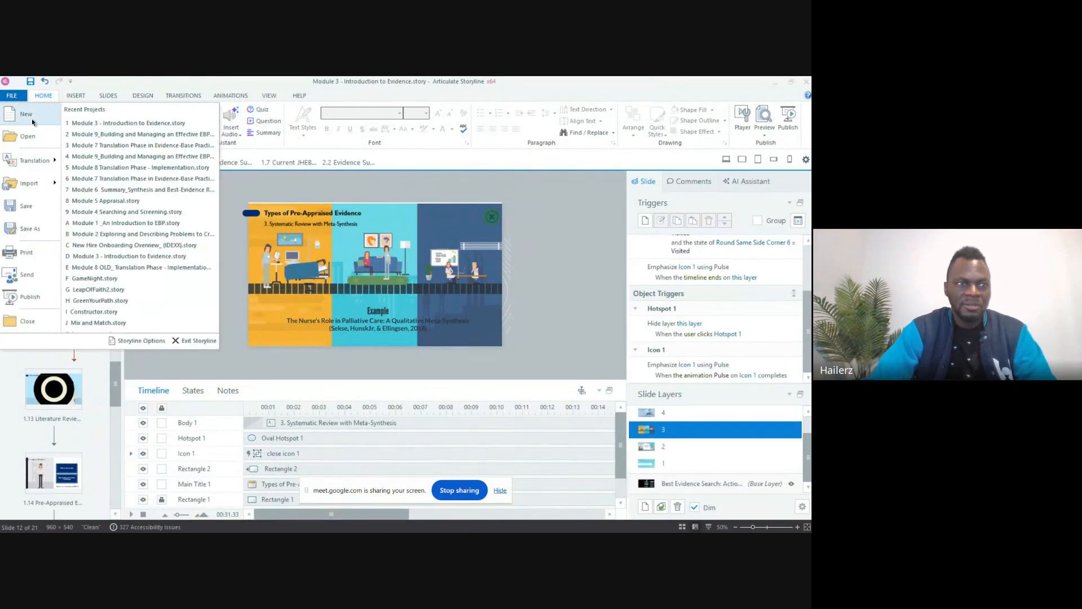
{"action": "left_click", "coordinate": [33, 117]}
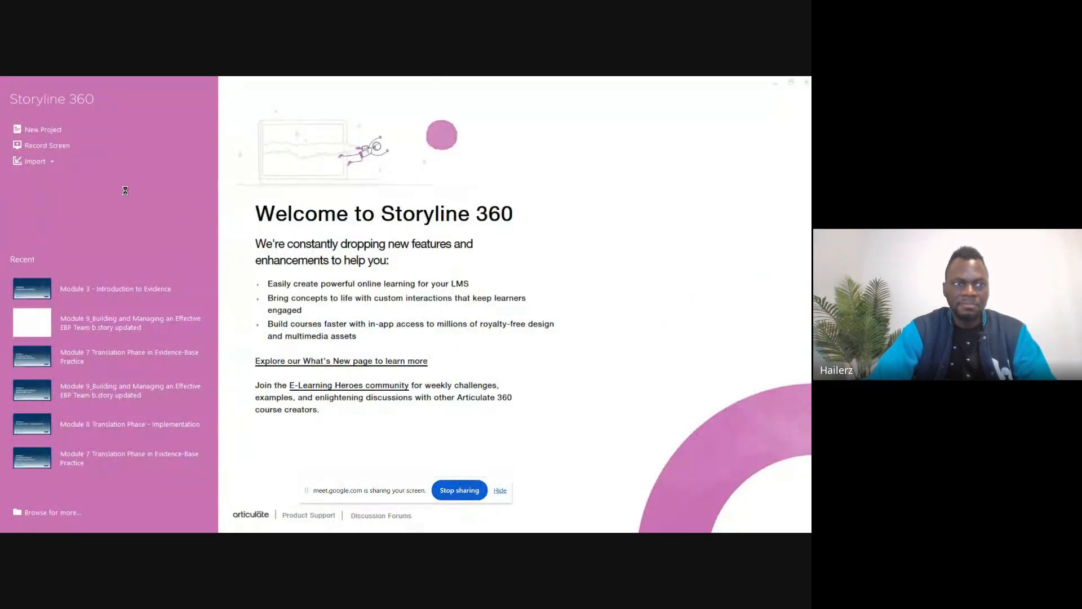
{"action": "left_click", "coordinate": [52, 131]}
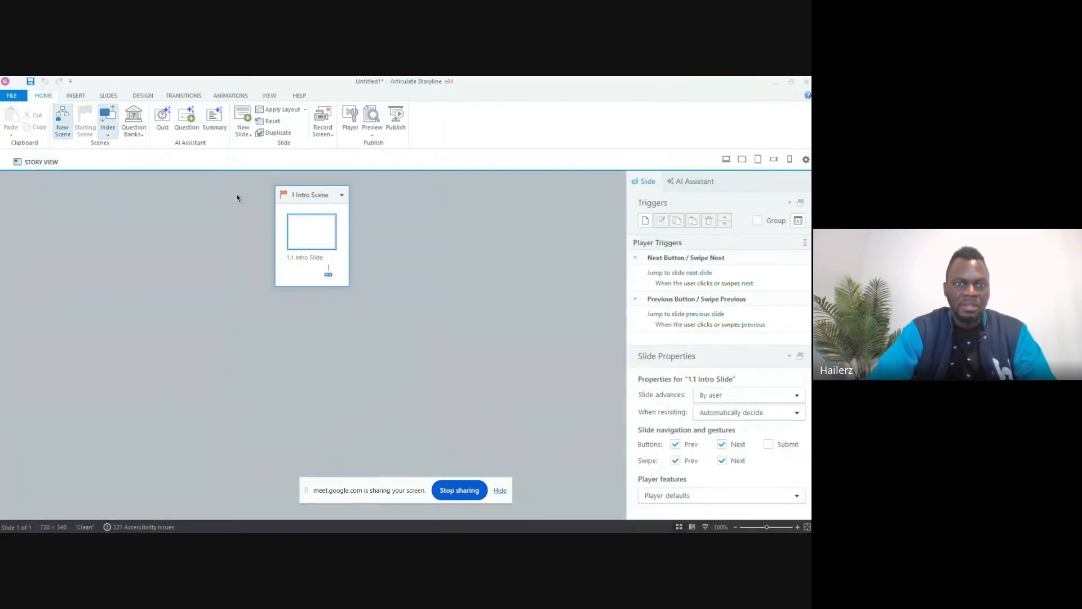
{"action": "double_click", "coordinate": [313, 223]}
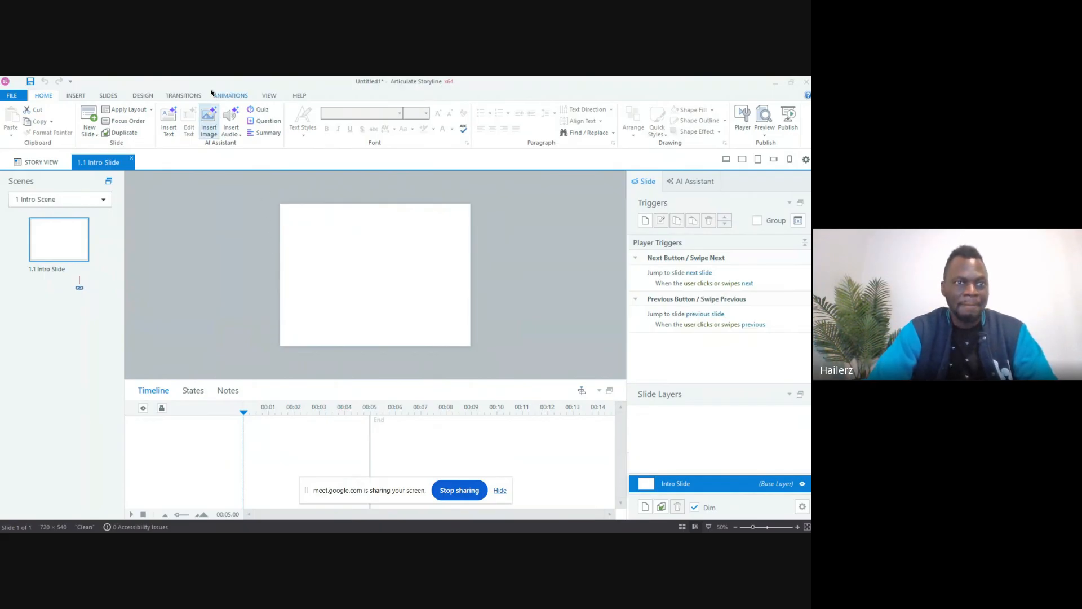
Step: Set the project's slide size to the 16:9 (960×540) preset, keeping existing content scaled to fit
{"action": "left_click", "coordinate": [150, 96]}
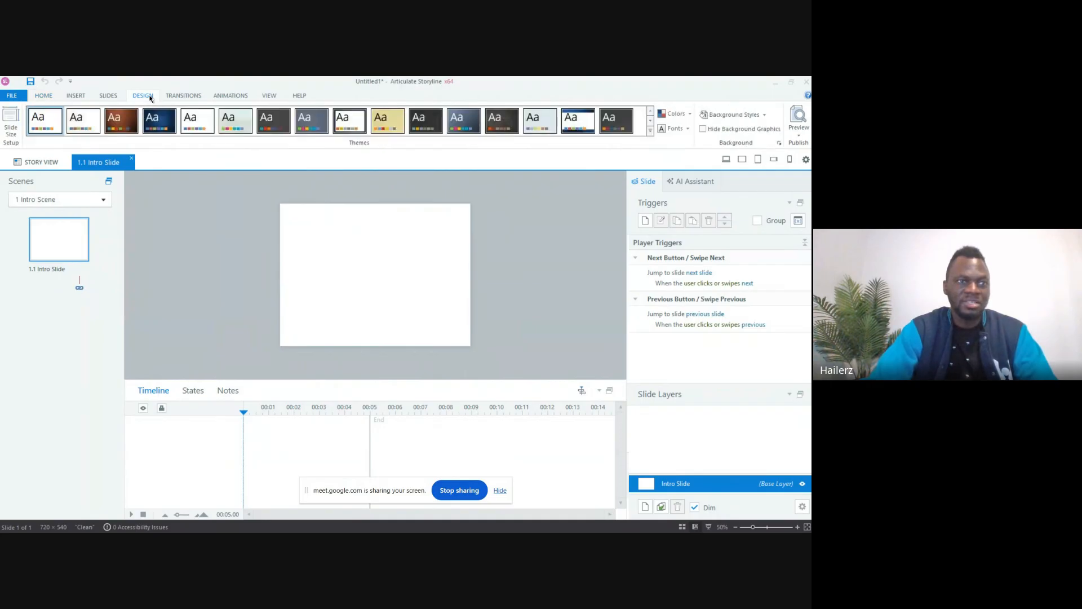
{"action": "left_click", "coordinate": [8, 122]}
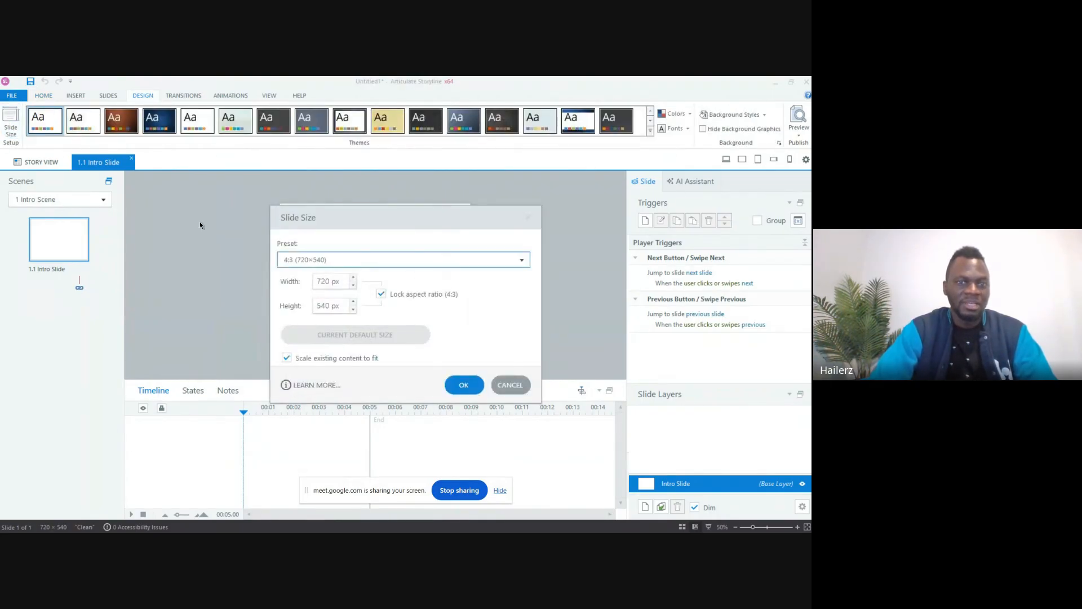
{"action": "left_click", "coordinate": [330, 257]}
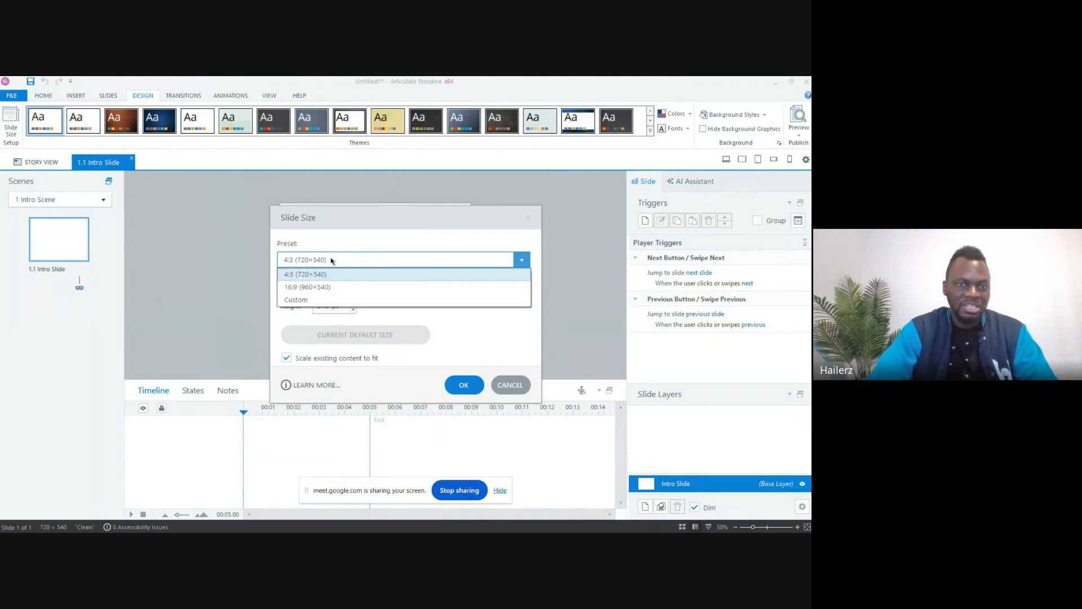
{"action": "left_click", "coordinate": [318, 292]}
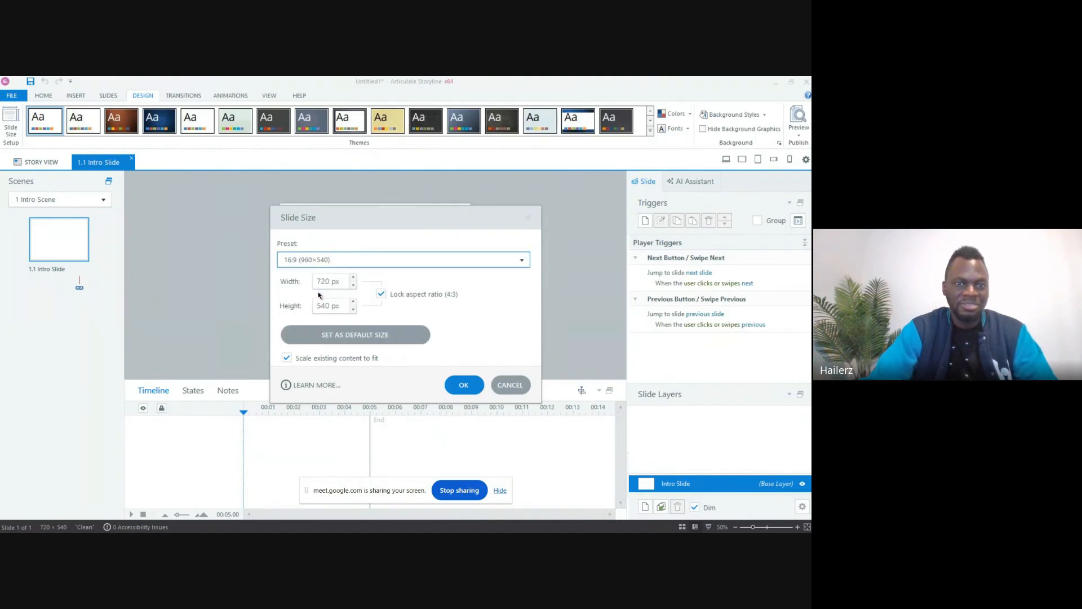
{"action": "left_click", "coordinate": [464, 386]}
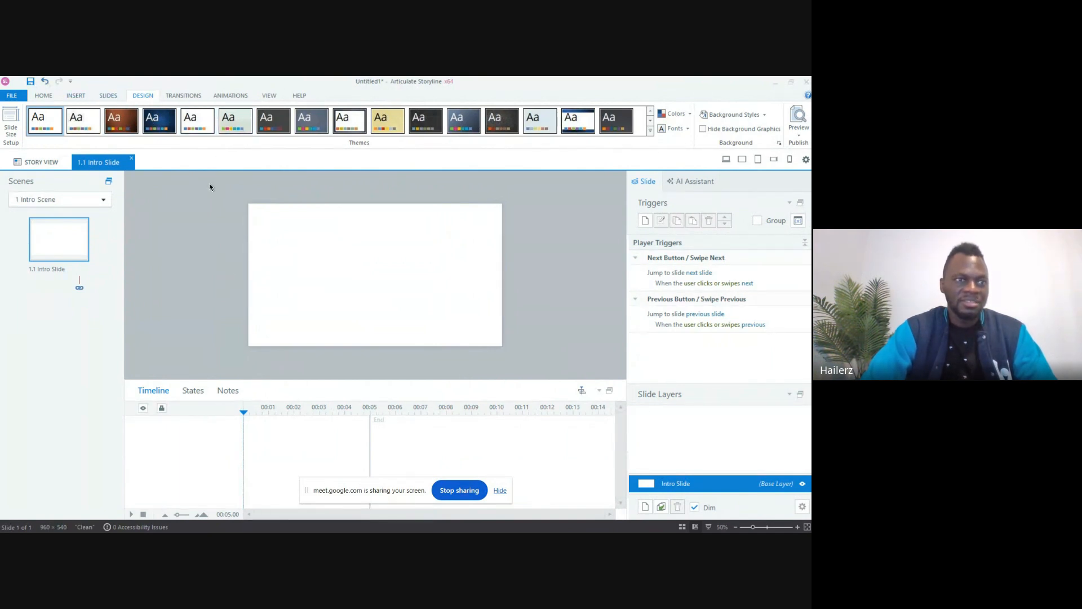
Step: Browse the character library filtered to male characters and select the photographic character Jet
{"action": "left_click", "coordinate": [72, 94]}
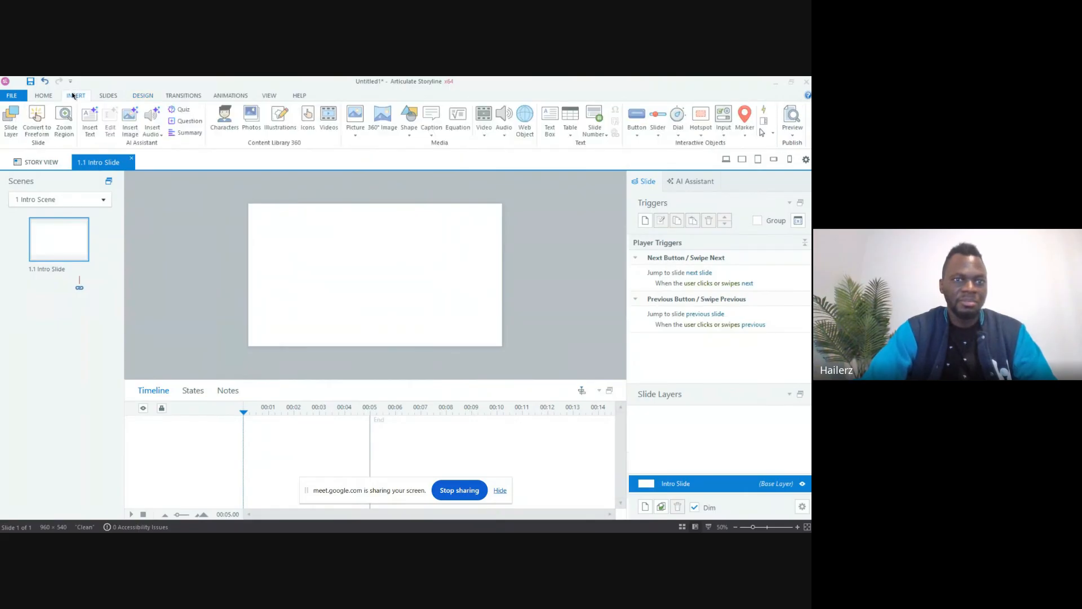
{"action": "left_click", "coordinate": [221, 119]}
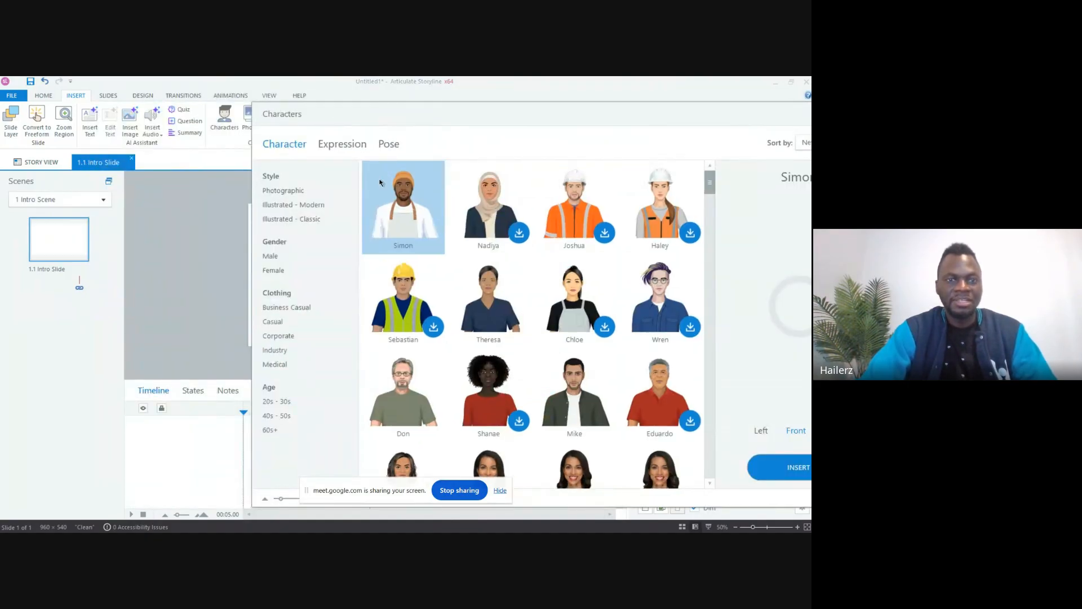
{"action": "left_click", "coordinate": [271, 257]}
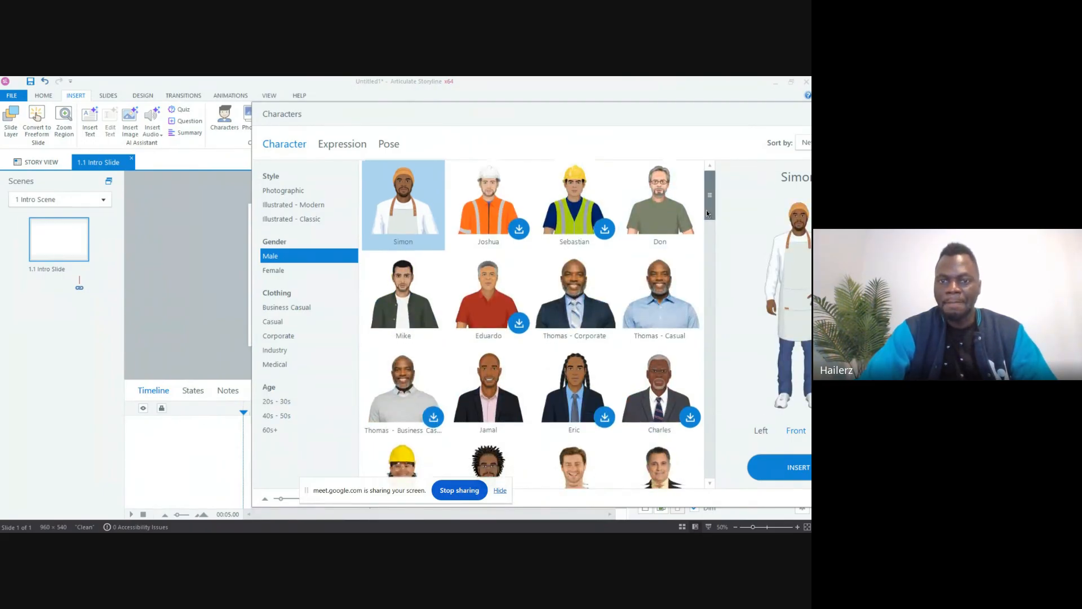
{"action": "left_click_drag", "start_coordinate": [706, 210], "coordinate": [721, 261]}
{"action": "scroll", "coordinate": [489, 339], "scroll_direction": "down", "scroll_amount": 1}
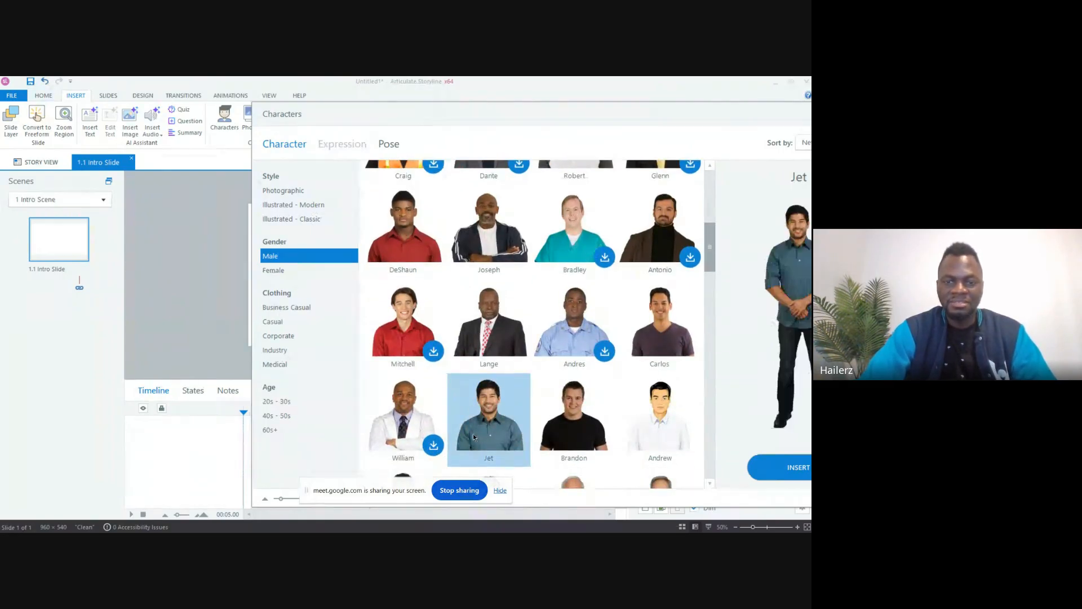
{"action": "left_click_drag", "start_coordinate": [639, 114], "coordinate": [532, 115]}
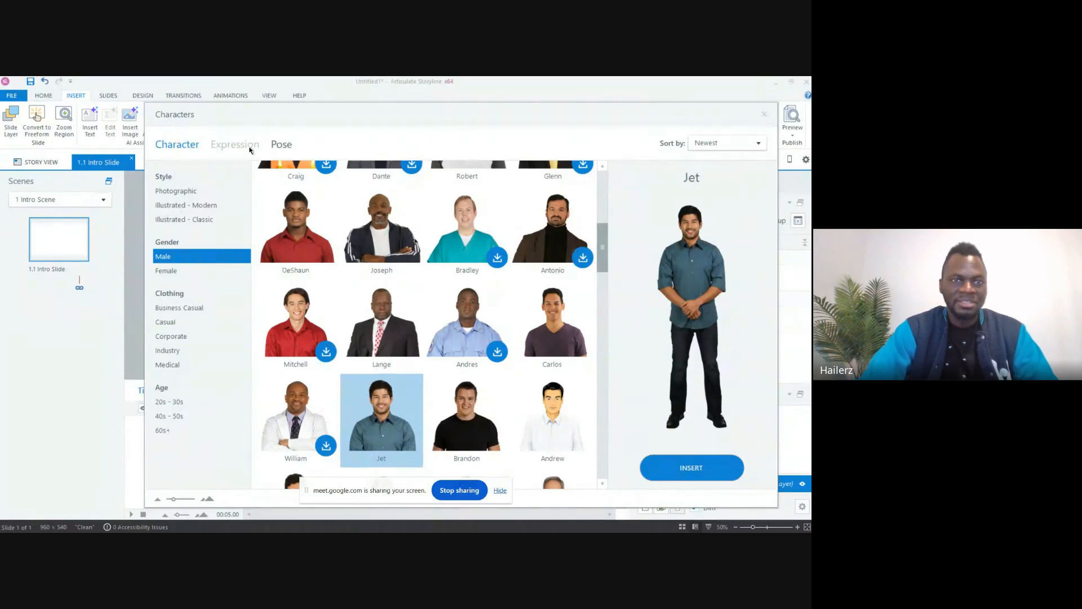
Step: Choose Jet's standing pose with a phone held to his ear and insert him on the intro slide
{"action": "left_click", "coordinate": [280, 147]}
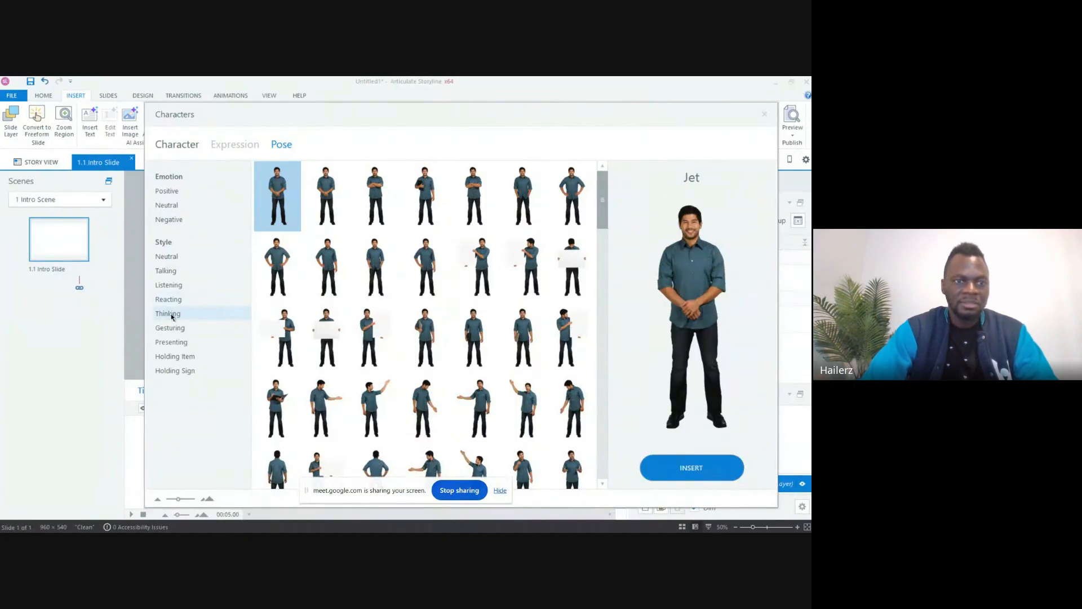
{"action": "left_click", "coordinate": [172, 272]}
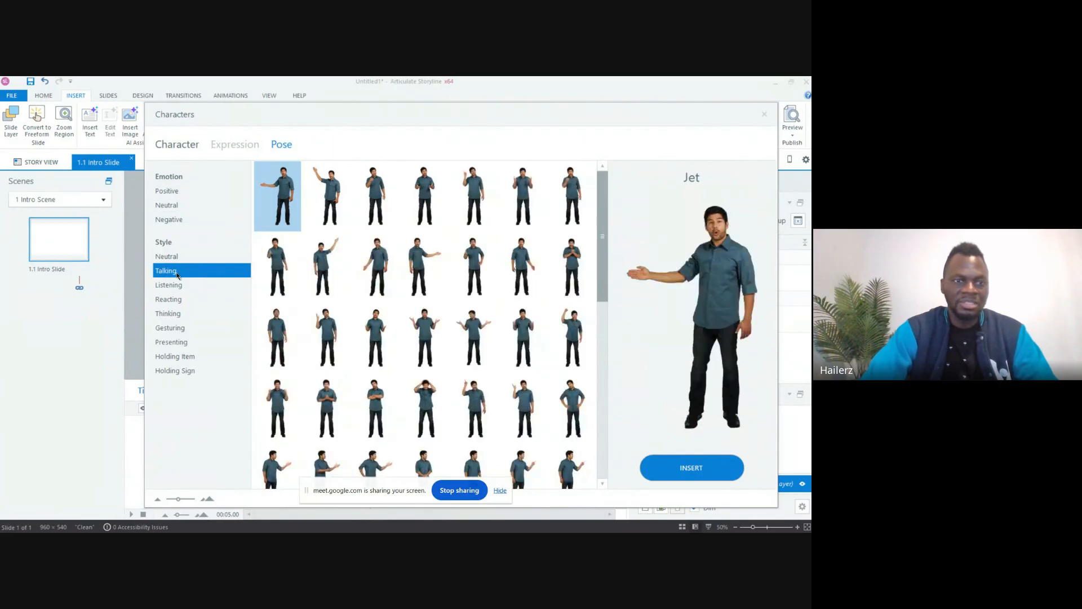
{"action": "left_click", "coordinate": [177, 276]}
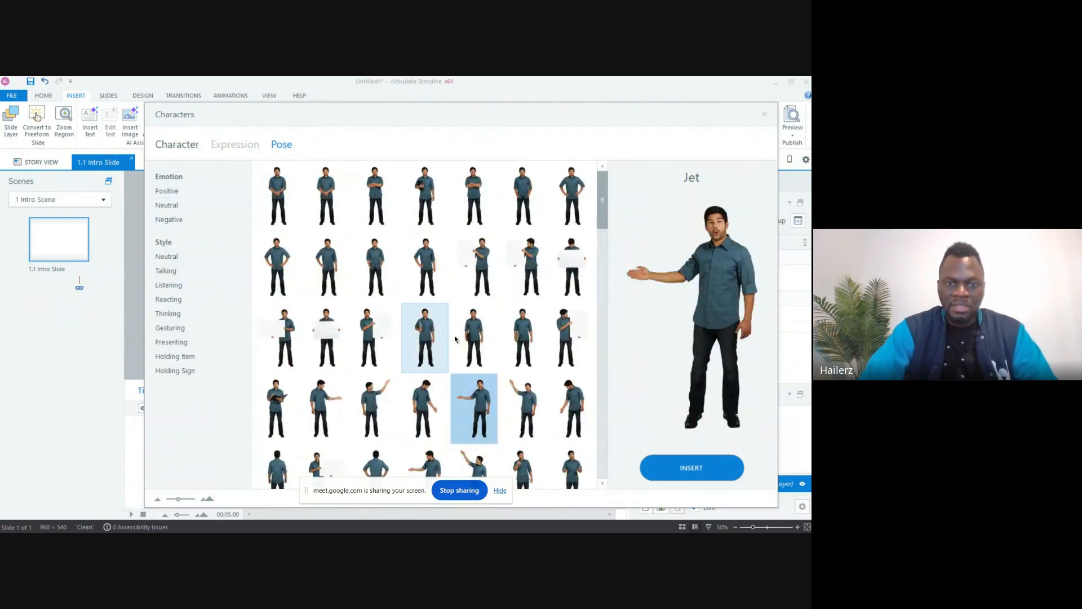
{"action": "scroll", "coordinate": [454, 337], "scroll_direction": "down", "scroll_amount": 3}
{"action": "scroll", "coordinate": [454, 337], "scroll_direction": "down", "scroll_amount": 3}
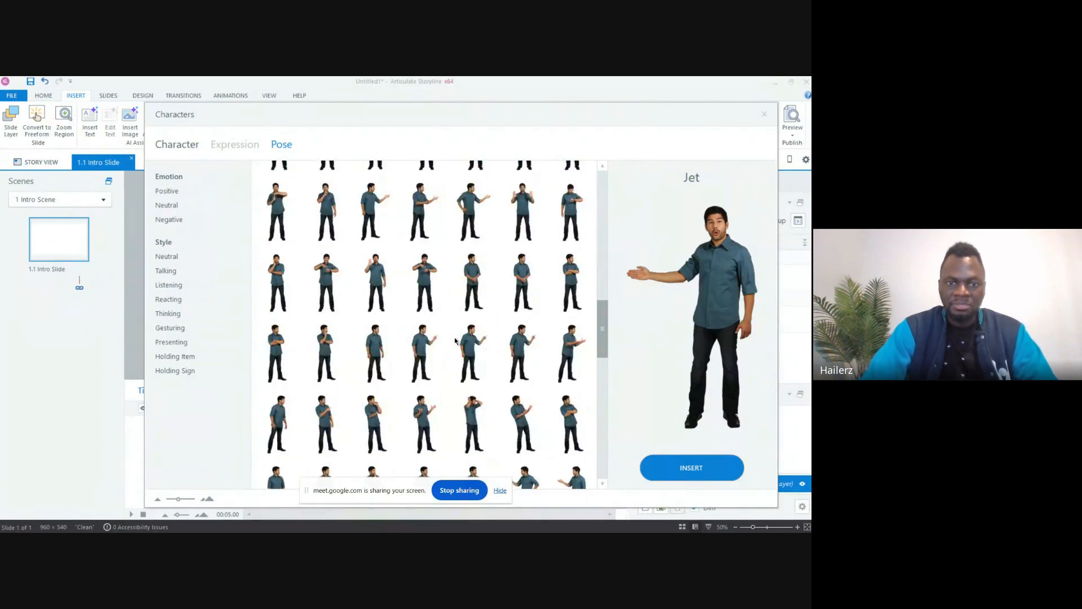
{"action": "scroll", "coordinate": [455, 337], "scroll_direction": "down", "scroll_amount": 5}
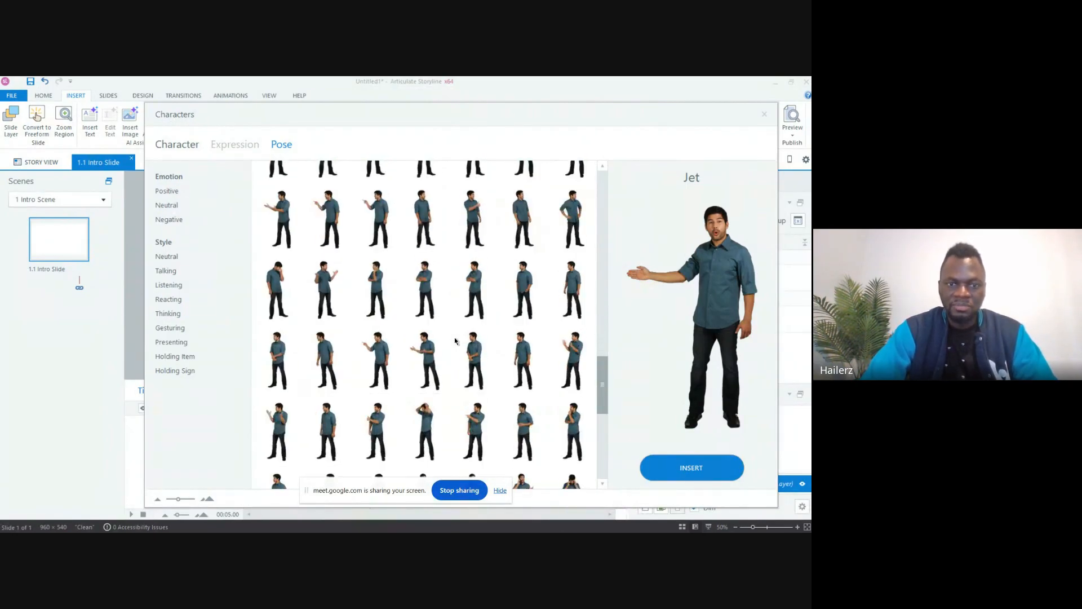
{"action": "scroll", "coordinate": [455, 337], "scroll_direction": "down", "scroll_amount": 2}
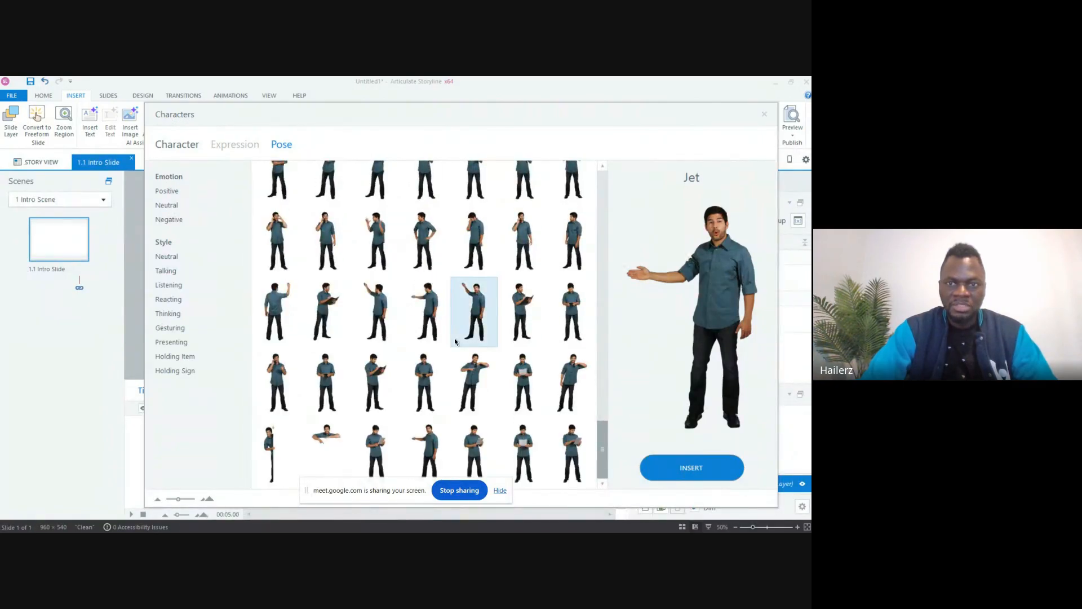
{"action": "left_click", "coordinate": [522, 254]}
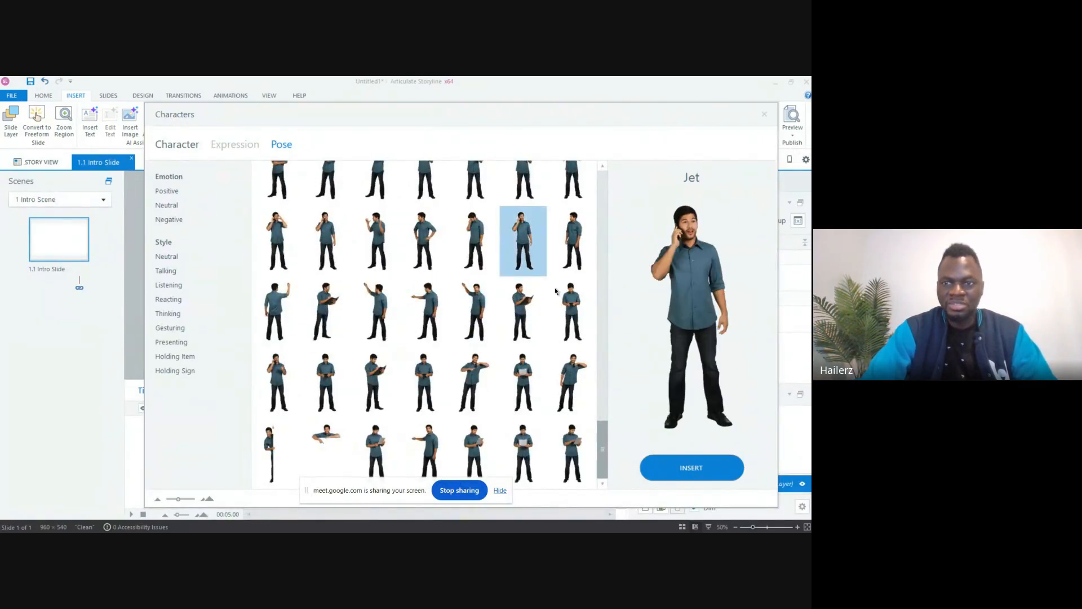
{"action": "left_click", "coordinate": [697, 476]}
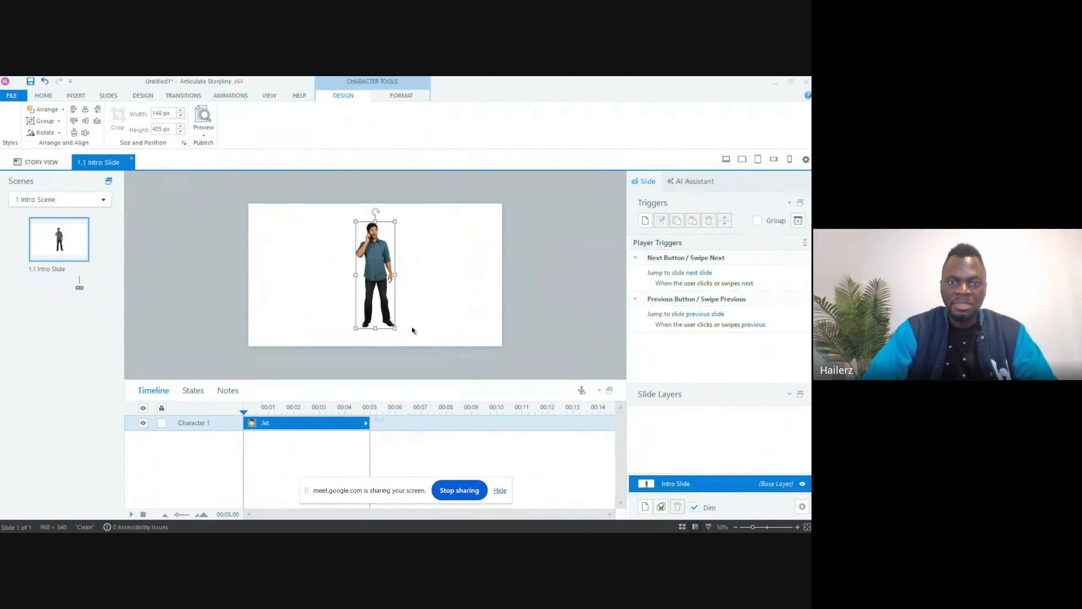
Step: Enlarge Jet to about 291 × 797 px and place him on the left side of the slide, extending past its bottom edge
{"action": "left_click_drag", "start_coordinate": [394, 328], "coordinate": [495, 435]}
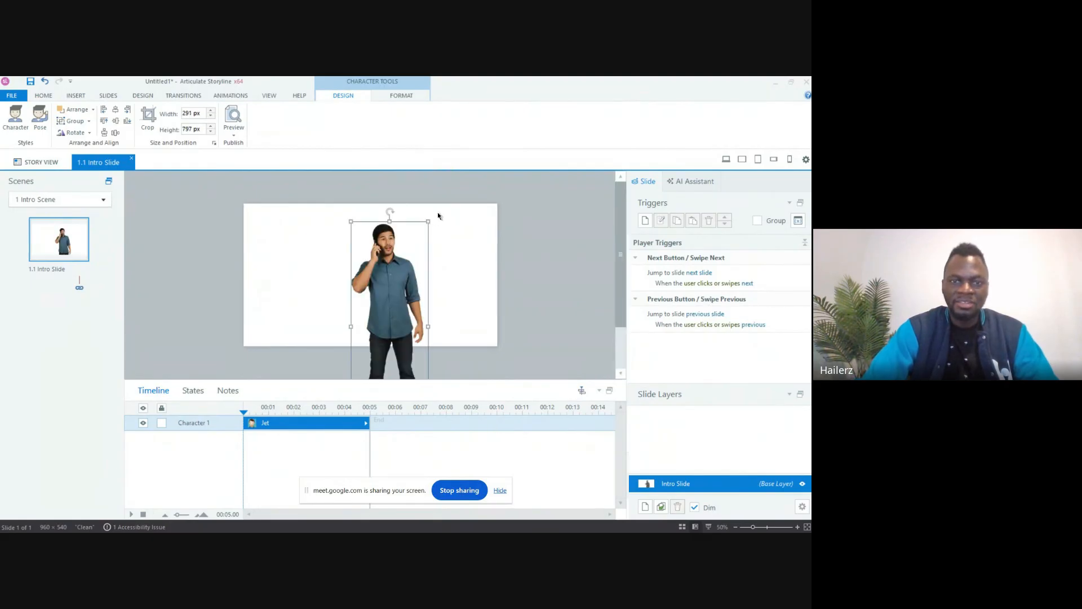
{"action": "left_click_drag", "start_coordinate": [397, 255], "coordinate": [310, 254]}
{"action": "left_click", "coordinate": [378, 259]}
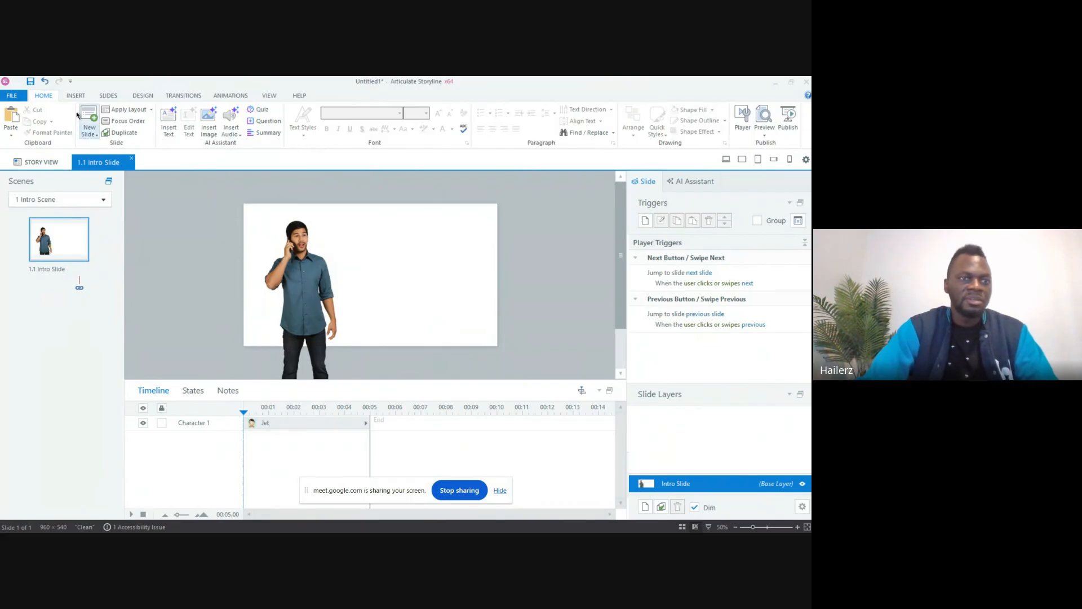
{"action": "left_click", "coordinate": [70, 81]}
{"action": "left_click", "coordinate": [101, 85]}
Step: Find the white-coated doctor character Lorraine in the character library and insert her on the intro slide
{"action": "left_click", "coordinate": [76, 96]}
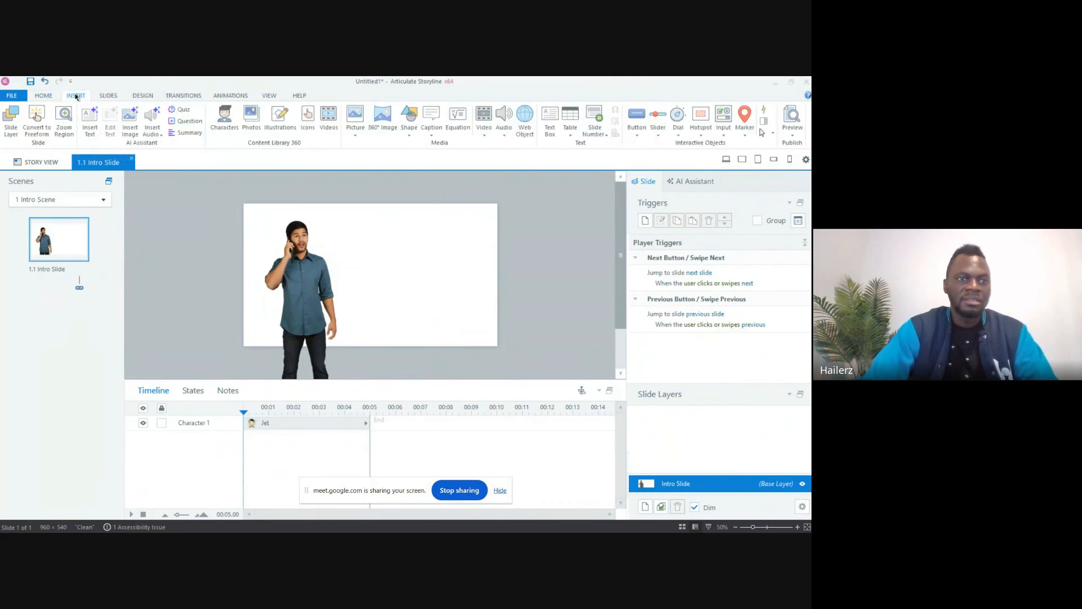
{"action": "left_click", "coordinate": [221, 113]}
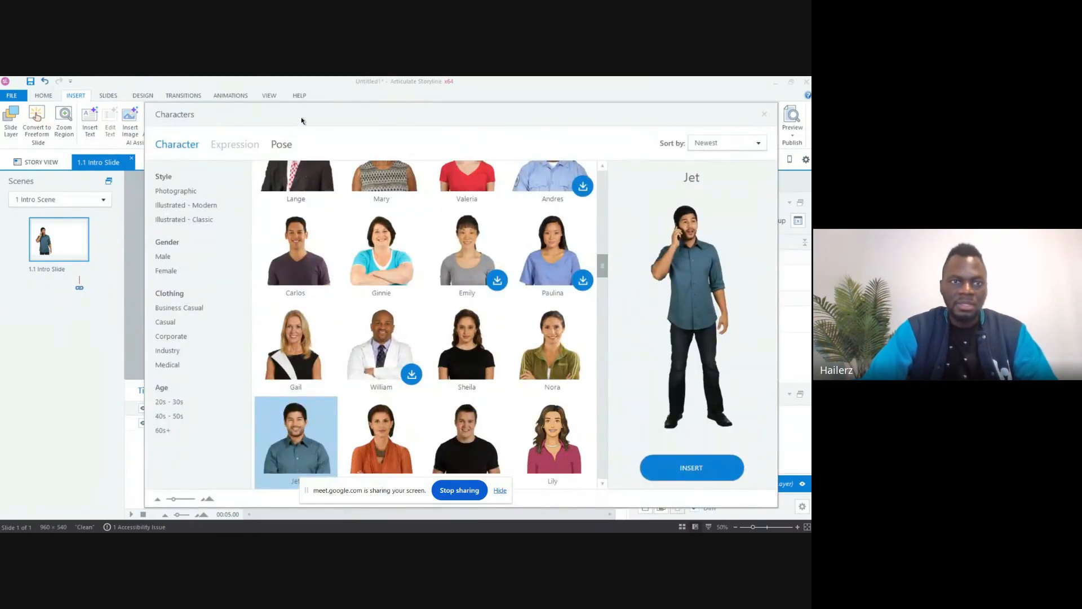
{"action": "scroll", "coordinate": [395, 352], "scroll_direction": "down", "scroll_amount": 5}
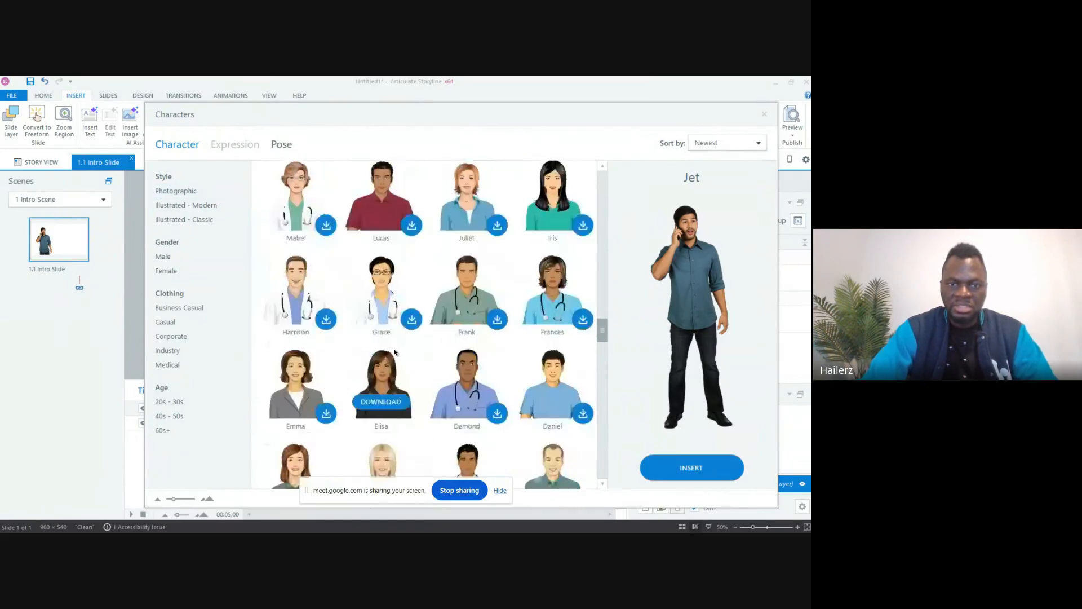
{"action": "scroll", "coordinate": [395, 352], "scroll_direction": "down", "scroll_amount": 1}
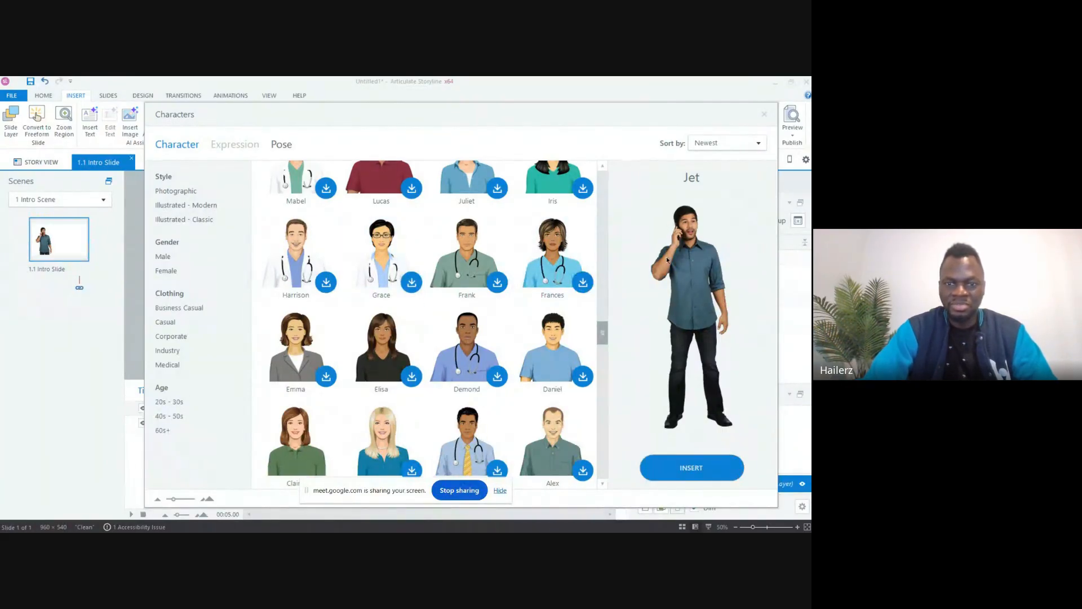
{"action": "scroll", "coordinate": [527, 332], "scroll_direction": "down", "scroll_amount": 5}
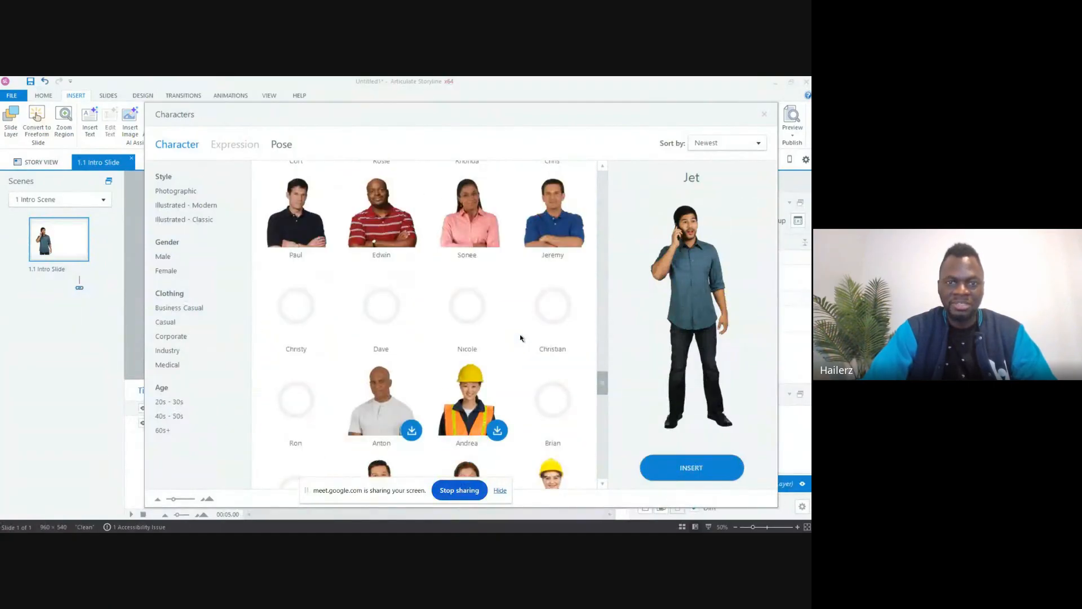
{"action": "scroll", "coordinate": [520, 337], "scroll_direction": "down", "scroll_amount": 2}
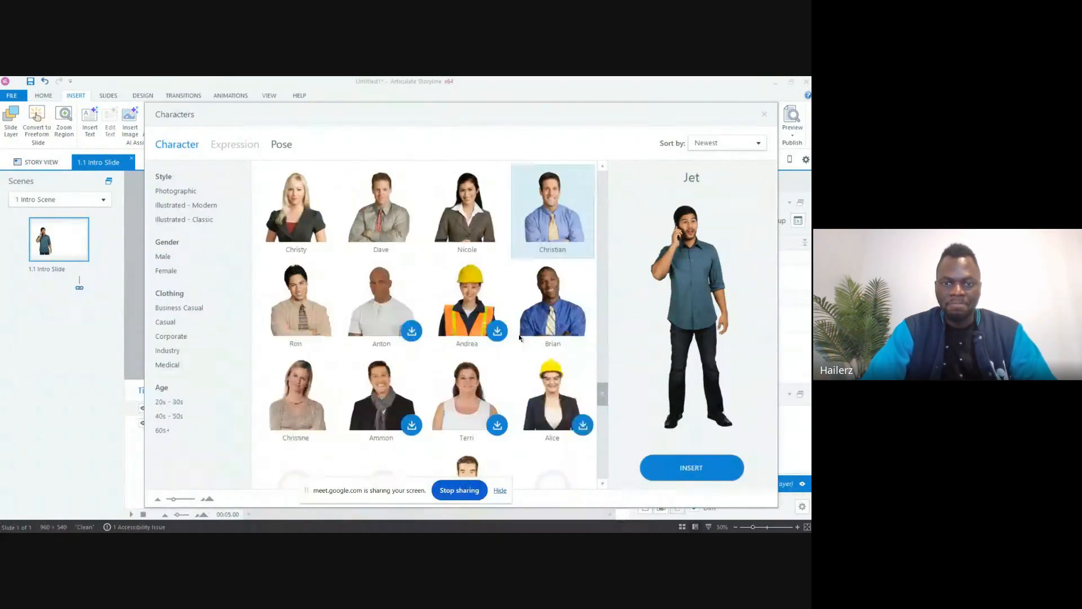
{"action": "scroll", "coordinate": [520, 337], "scroll_direction": "down", "scroll_amount": 3}
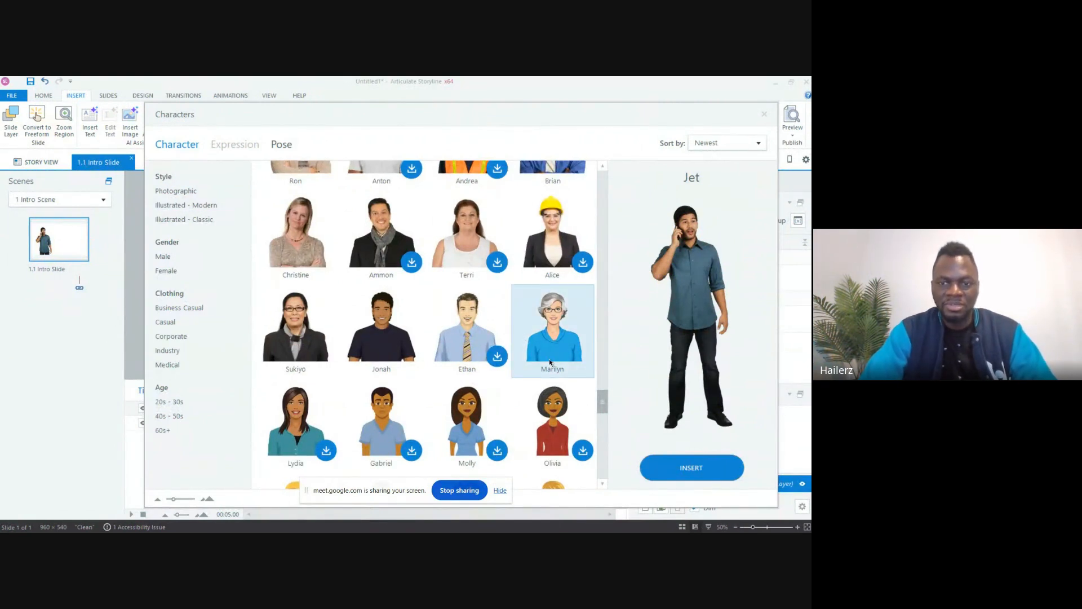
{"action": "scroll", "coordinate": [543, 372], "scroll_direction": "down", "scroll_amount": 5}
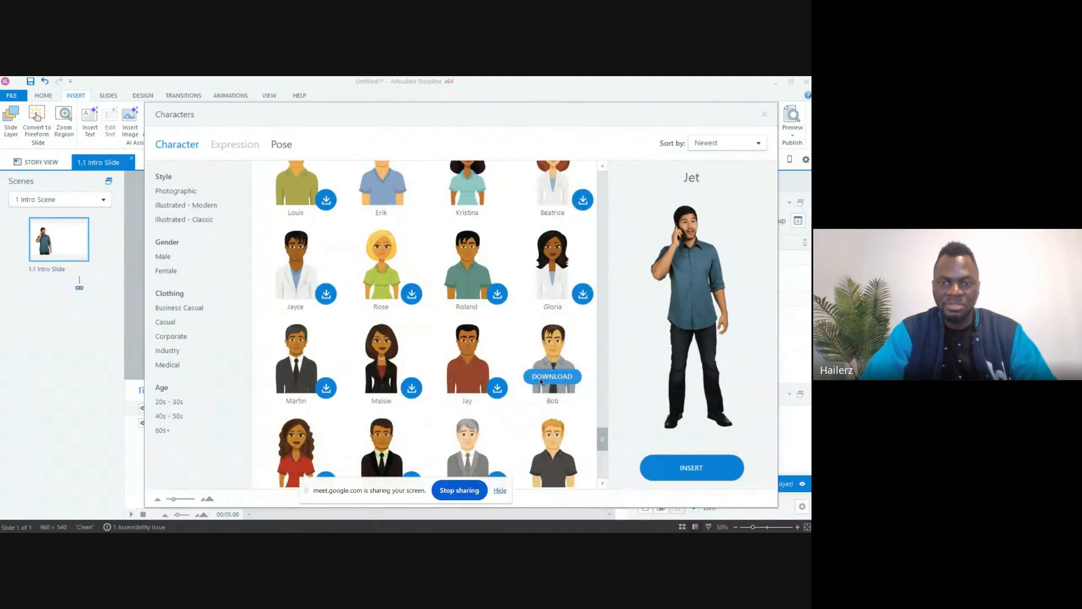
{"action": "scroll", "coordinate": [542, 381], "scroll_direction": "down", "scroll_amount": 8}
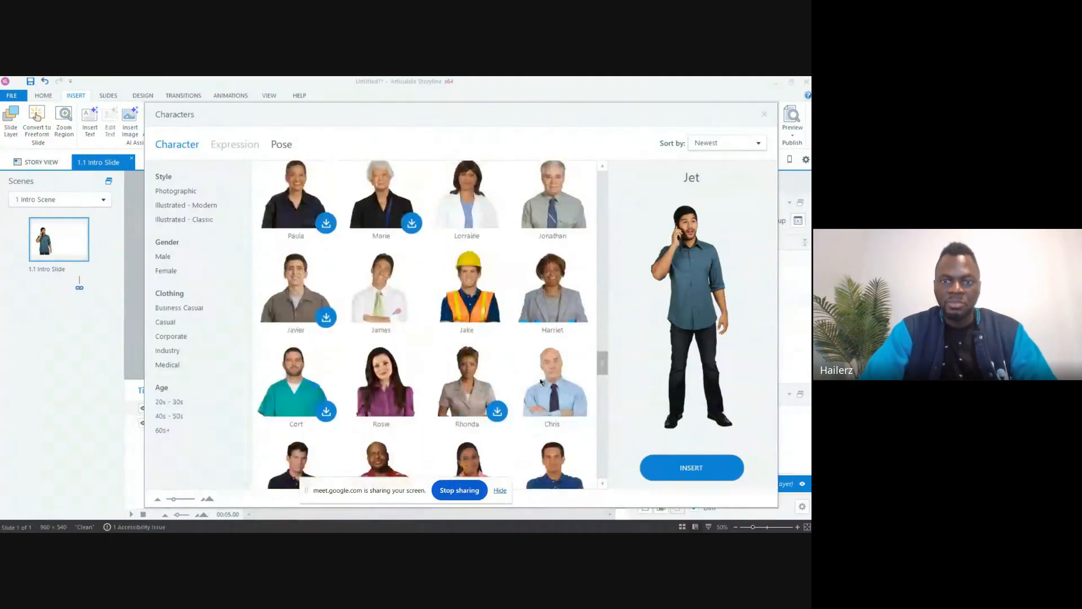
{"action": "scroll", "coordinate": [541, 382], "scroll_direction": "up", "scroll_amount": 10}
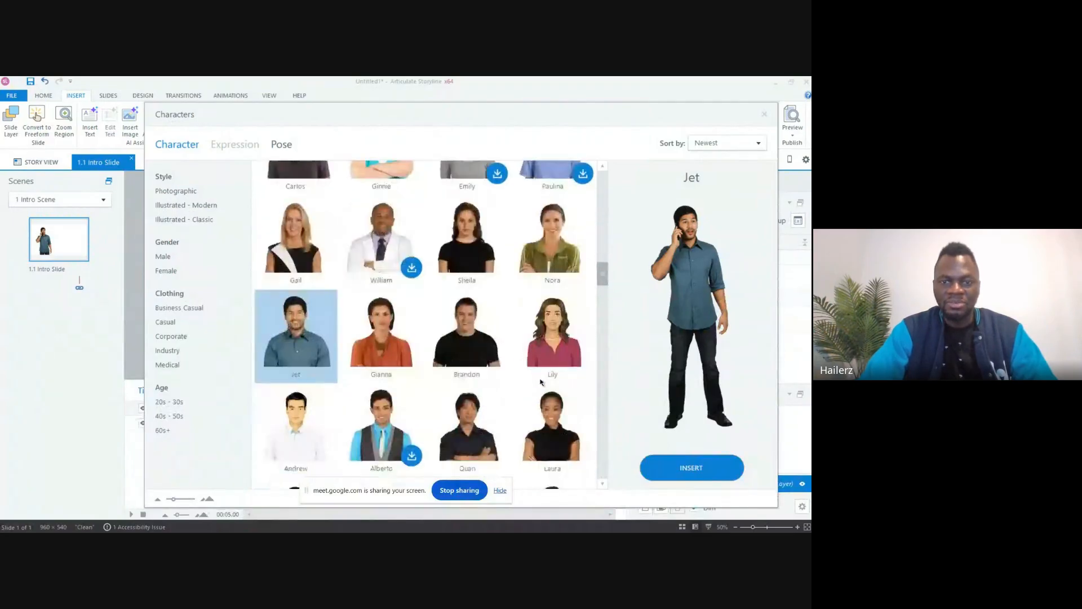
{"action": "scroll", "coordinate": [540, 382], "scroll_direction": "down", "scroll_amount": 3}
{"action": "scroll", "coordinate": [540, 382], "scroll_direction": "down", "scroll_amount": 6}
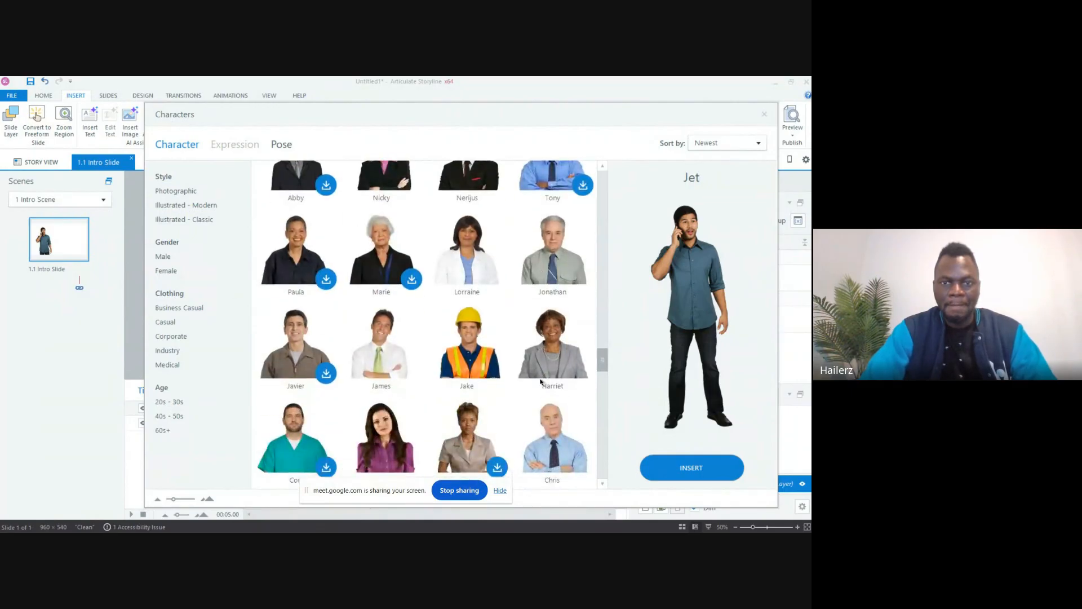
{"action": "scroll", "coordinate": [540, 382], "scroll_direction": "down", "scroll_amount": 5}
{"action": "scroll", "coordinate": [540, 382], "scroll_direction": "up", "scroll_amount": 6}
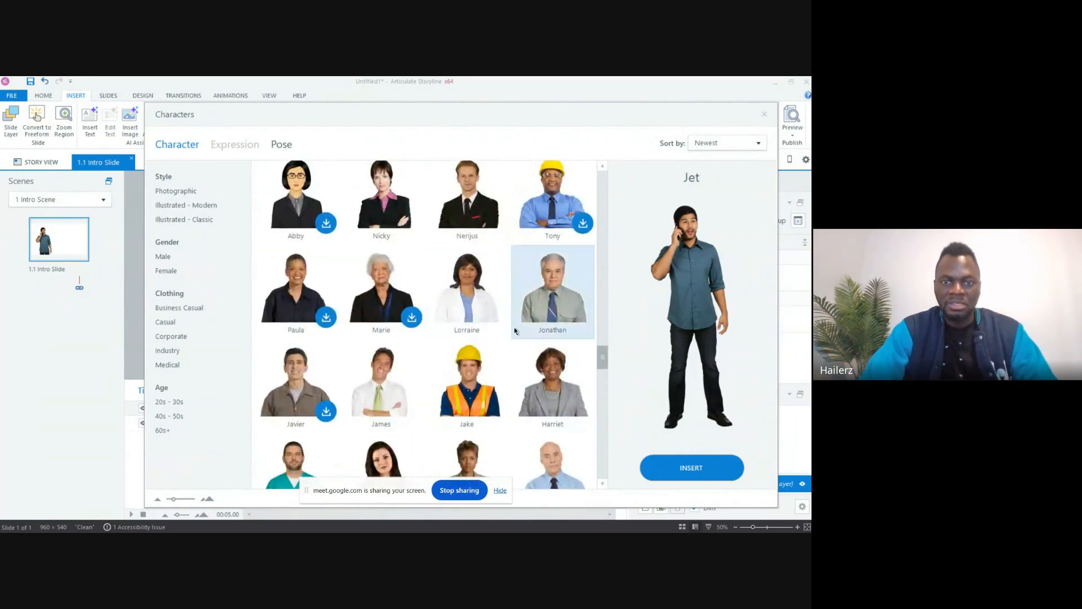
{"action": "left_click", "coordinate": [474, 302]}
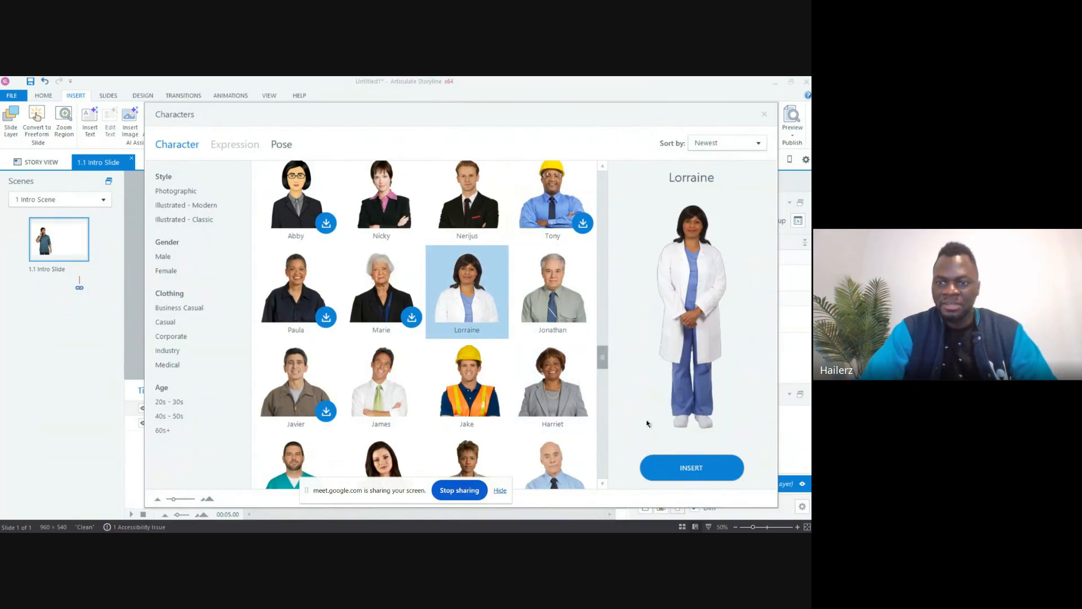
{"action": "left_click", "coordinate": [684, 462]}
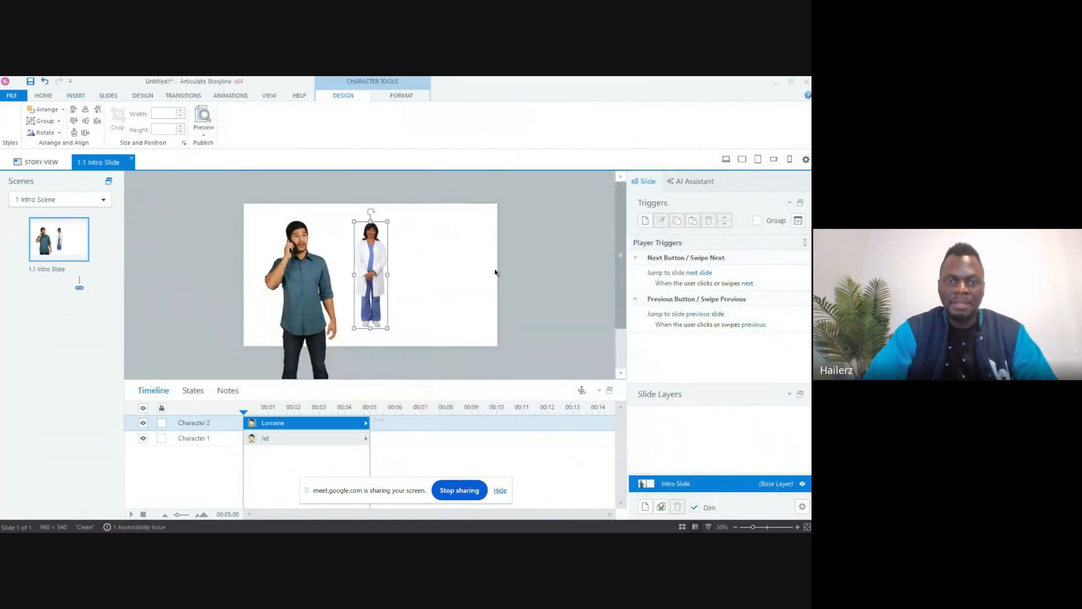
Step: Enlarge Lorraine to about 262 × 843 px and place her on the right side of the slide, facing Jet's side
{"action": "left_click_drag", "start_coordinate": [387, 329], "coordinate": [451, 447]}
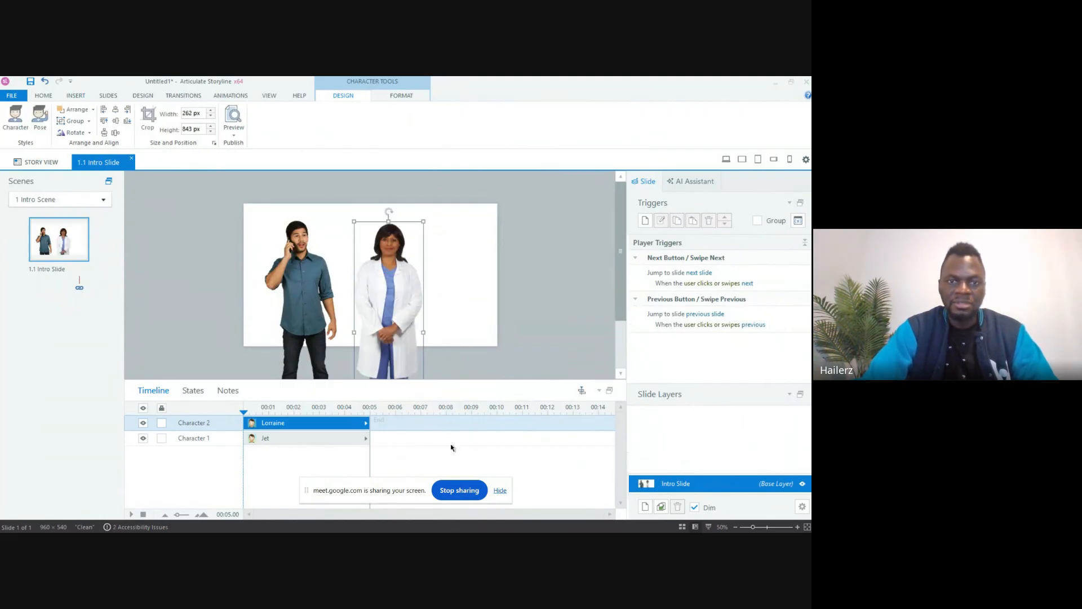
{"action": "left_click_drag", "start_coordinate": [398, 239], "coordinate": [437, 235]}
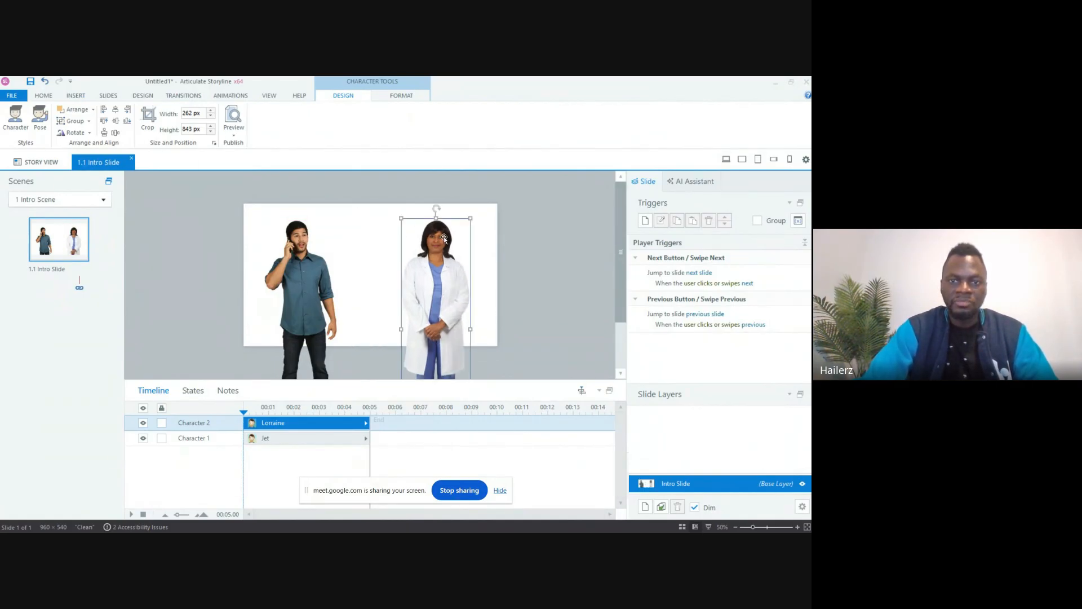
{"action": "left_click", "coordinate": [547, 263]}
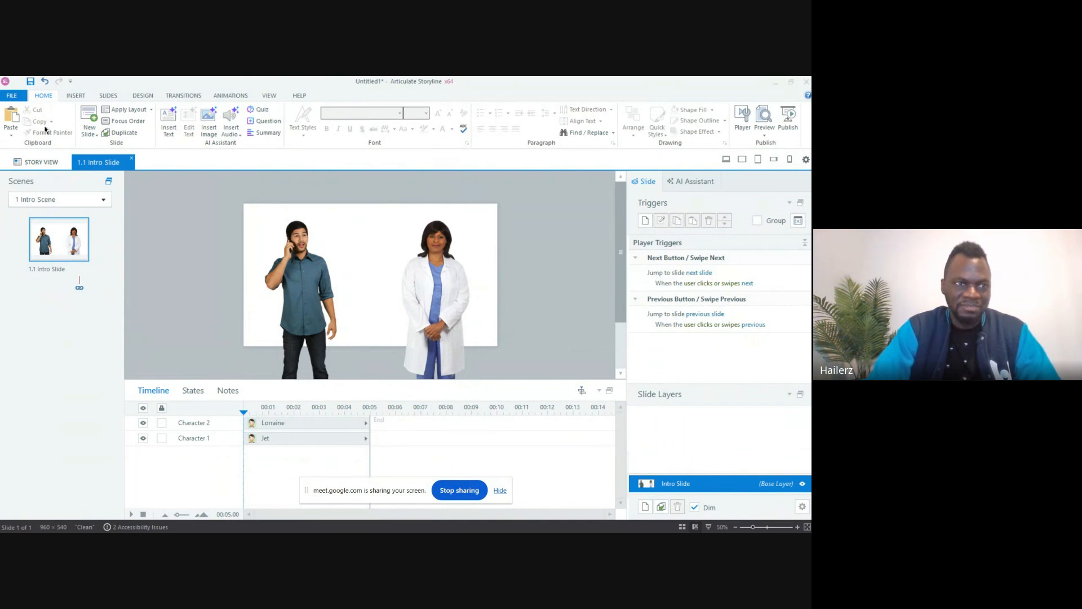
Step: Search the stock photo library for "hospital background"
{"action": "left_click", "coordinate": [76, 98]}
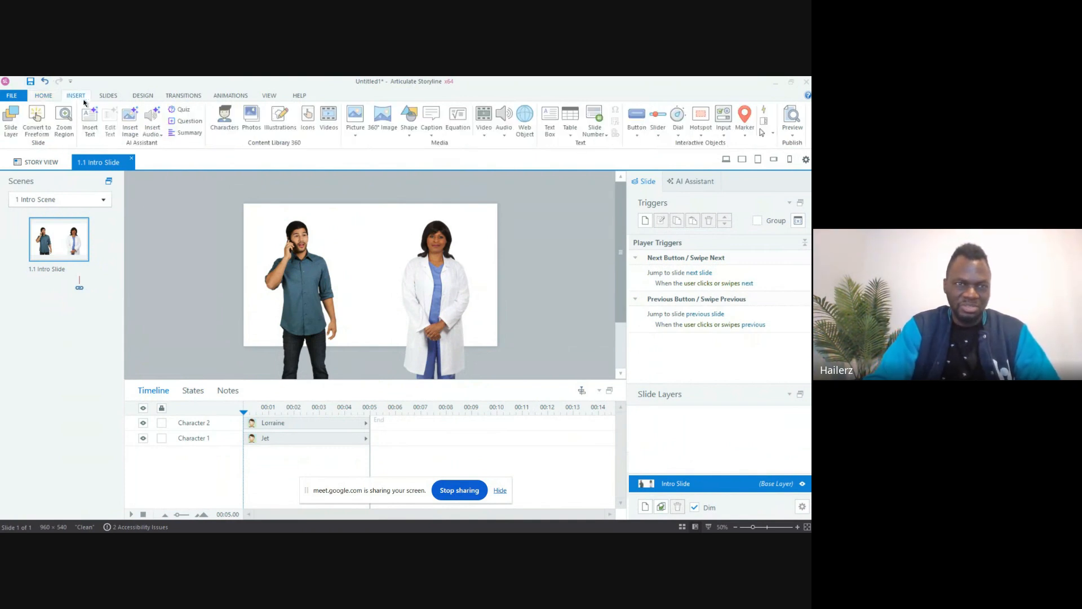
{"action": "left_click", "coordinate": [247, 117]}
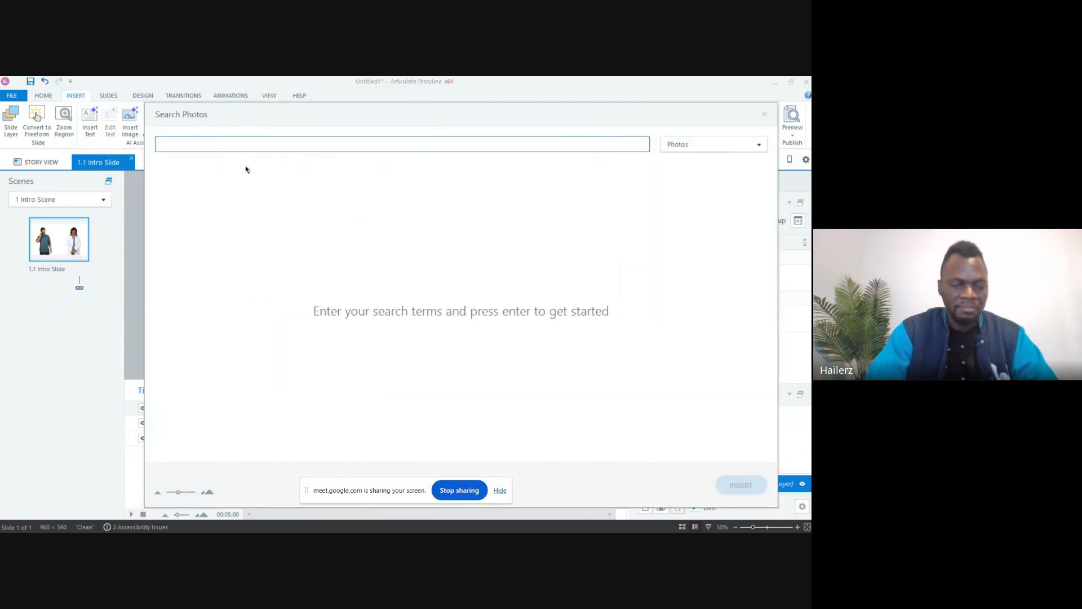
{"action": "type", "text": "hp"}
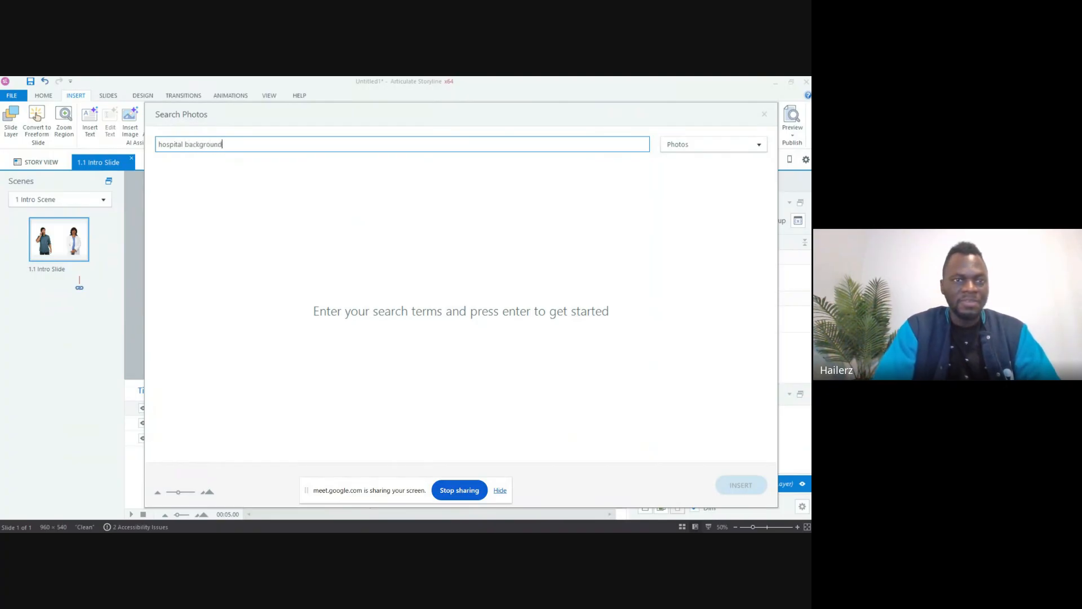
{"action": "key", "text": "Return"}
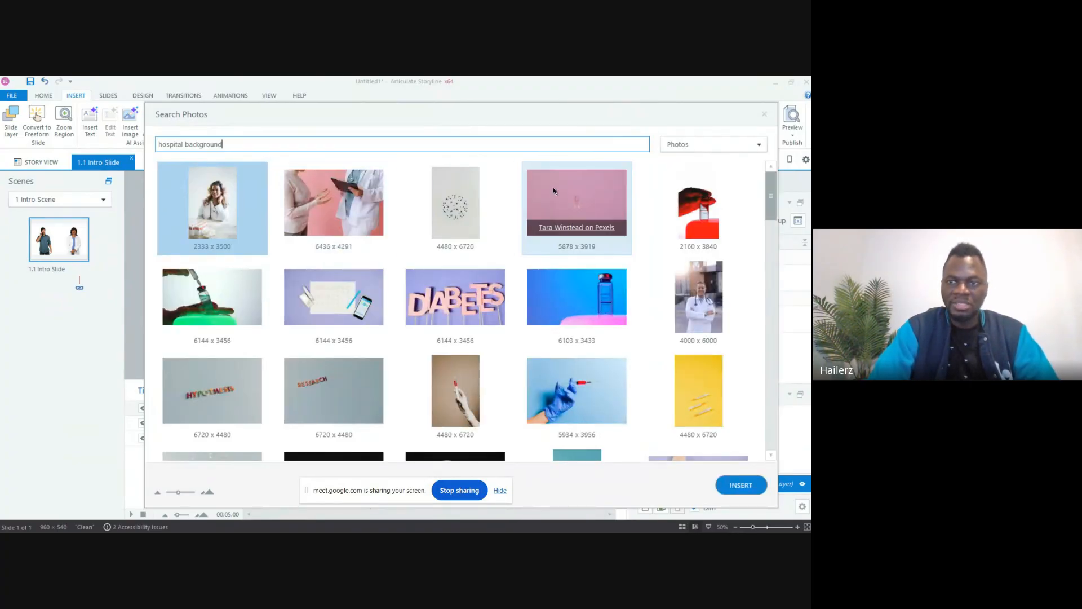
Step: Search the photo library for "clinic" and insert the photo of a hospital ward with beds on the slide
{"action": "left_click_drag", "start_coordinate": [228, 146], "coordinate": [158, 145]}
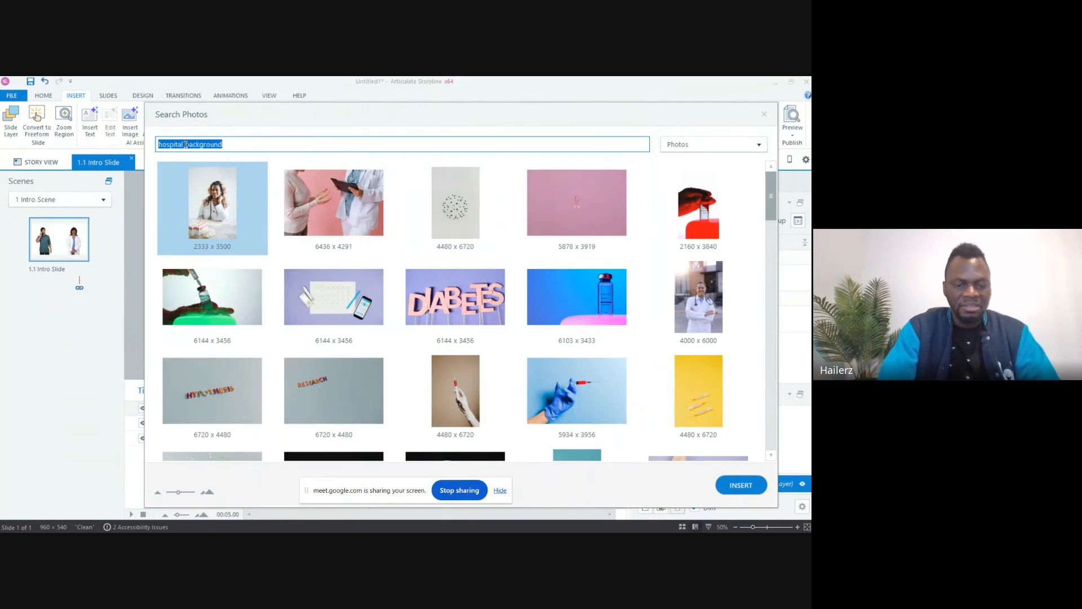
{"action": "type", "text": "clinic"}
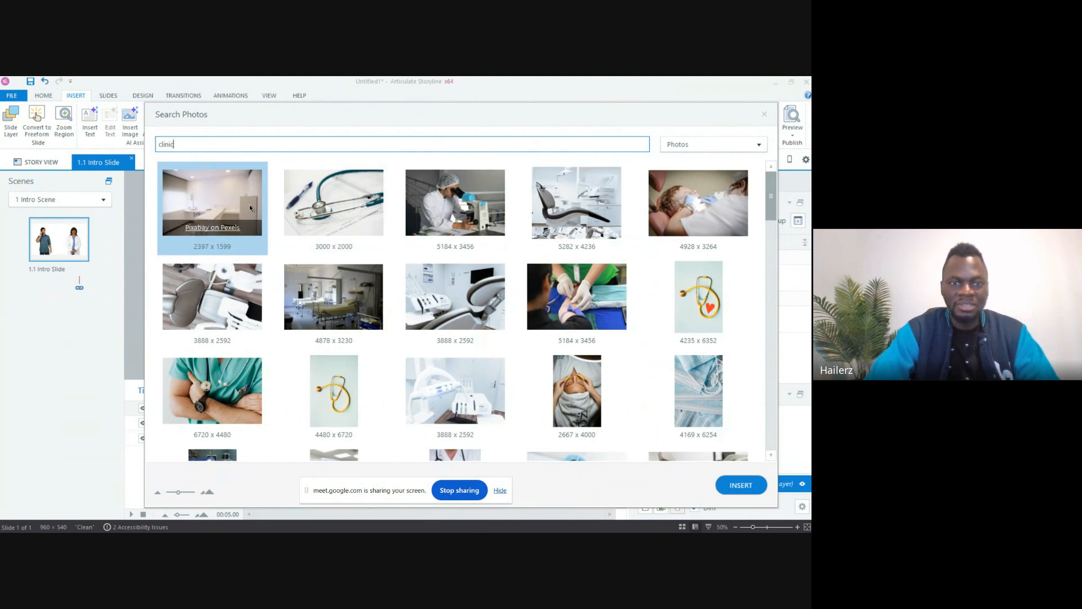
{"action": "scroll", "coordinate": [384, 370], "scroll_direction": "down", "scroll_amount": 5}
{"action": "scroll", "coordinate": [385, 370], "scroll_direction": "up", "scroll_amount": 5}
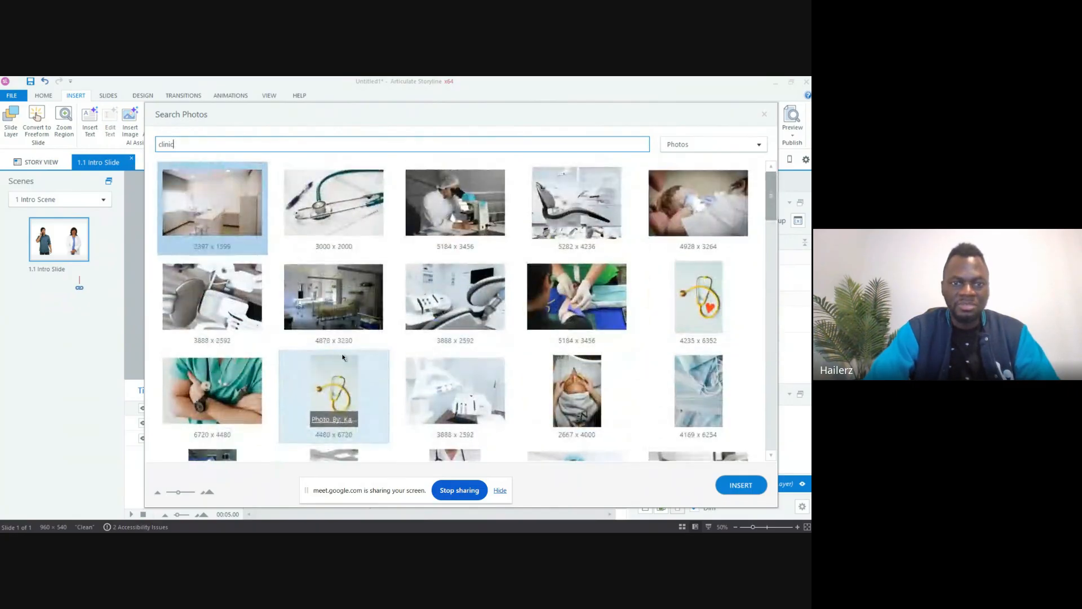
{"action": "left_click", "coordinate": [325, 299]}
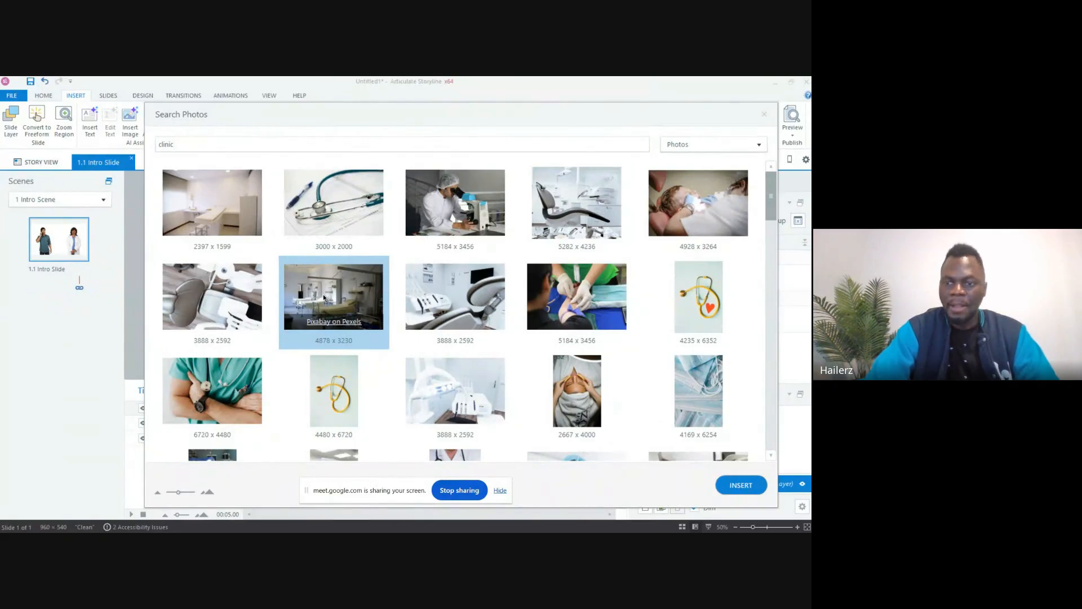
{"action": "left_click", "coordinate": [729, 484]}
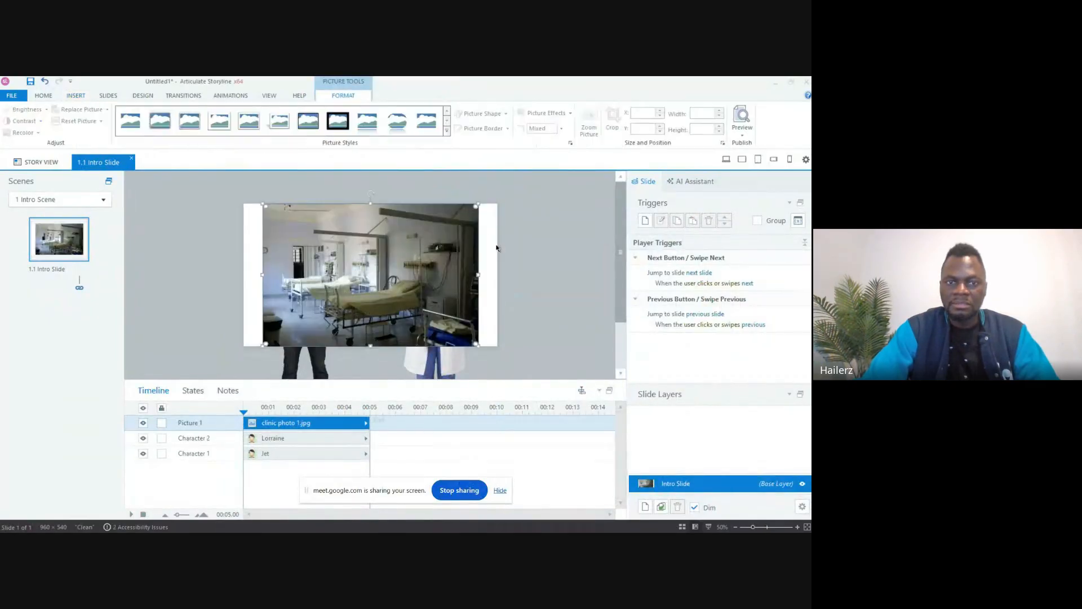
Step: Move the clinic photo to X 480 px, Y 0 px so it covers the slide's right half, and send it behind both characters
{"action": "left_click_drag", "start_coordinate": [358, 235], "coordinate": [464, 235]}
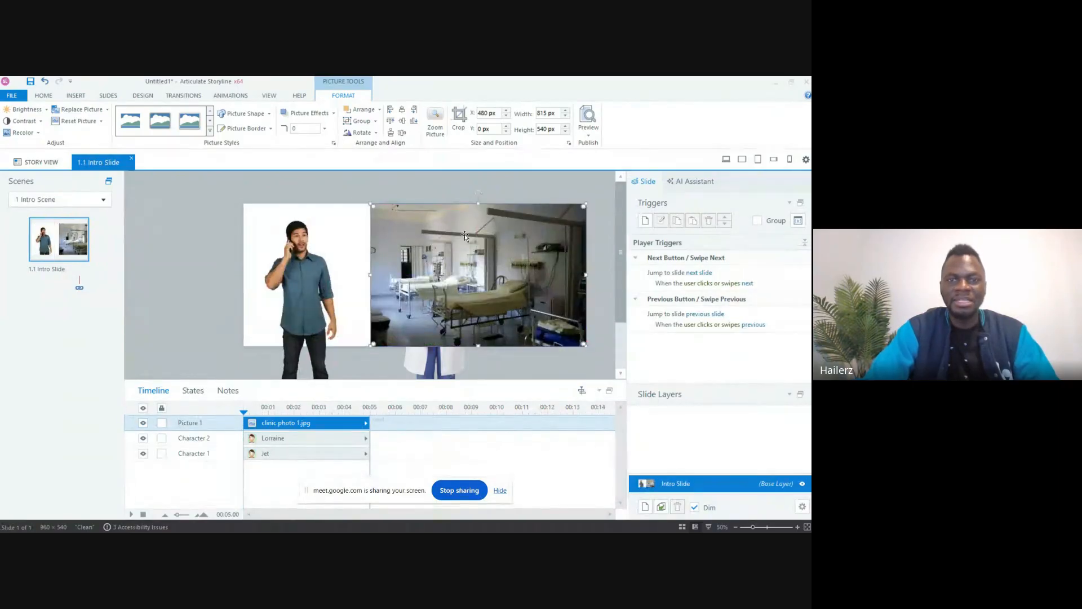
{"action": "right_click", "coordinate": [483, 267]}
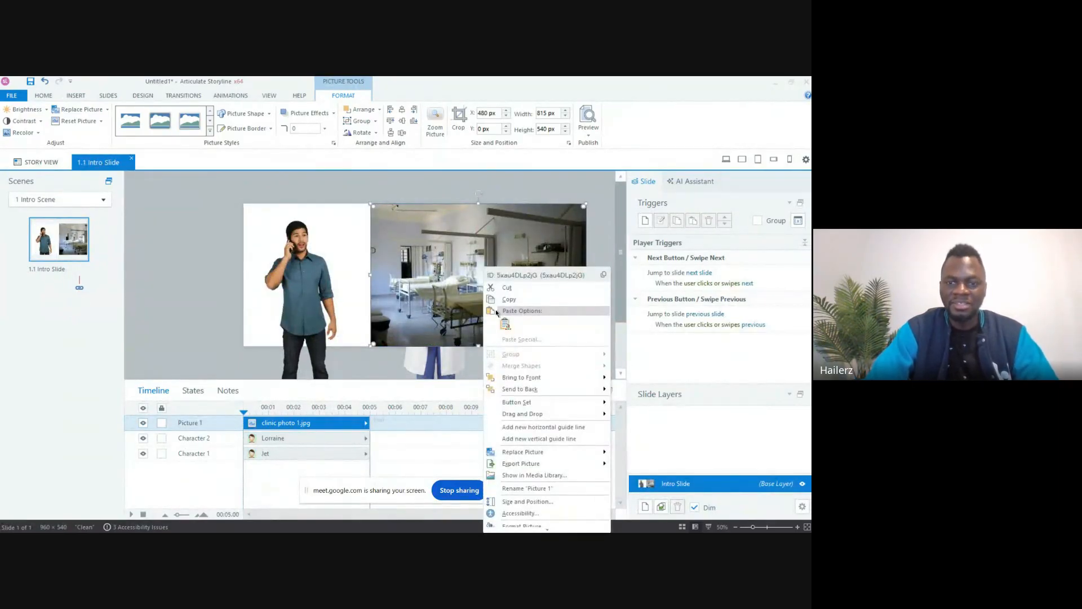
{"action": "mouse_move", "coordinate": [533, 392]}
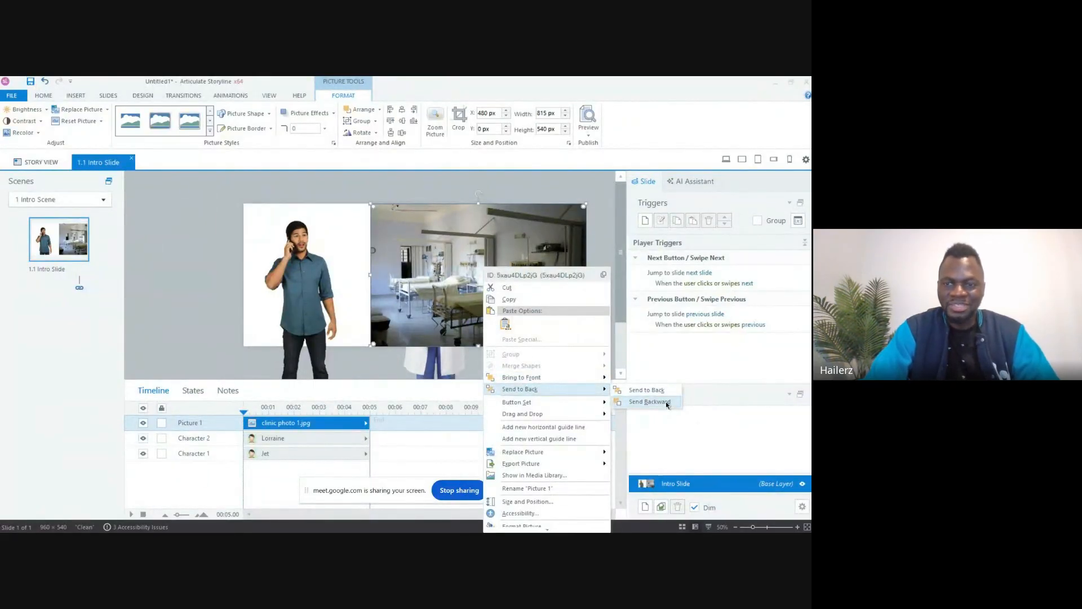
{"action": "left_click", "coordinate": [647, 390]}
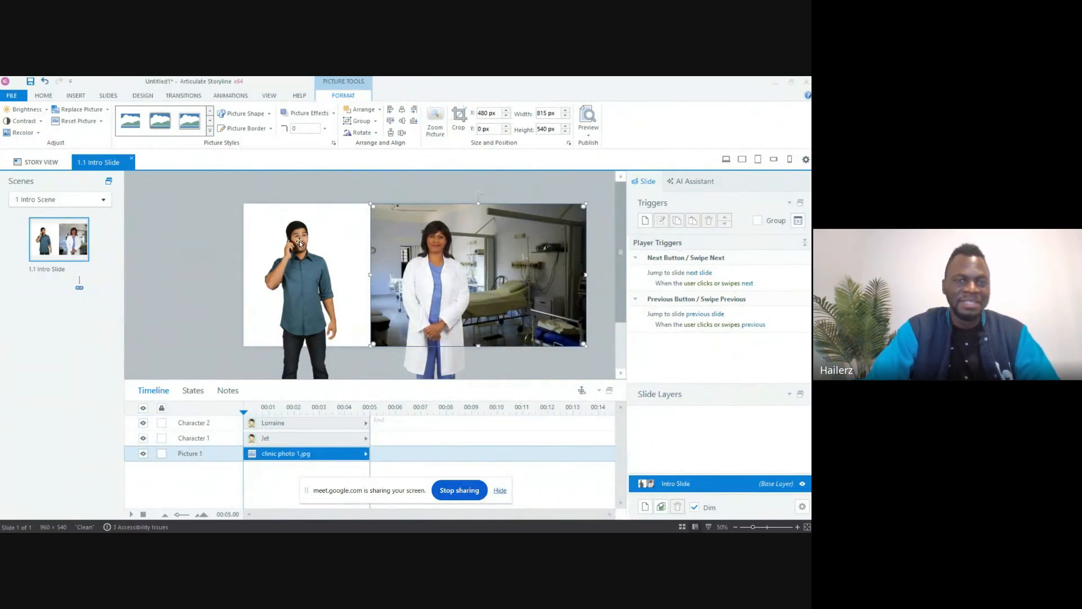
{"action": "left_click", "coordinate": [221, 224]}
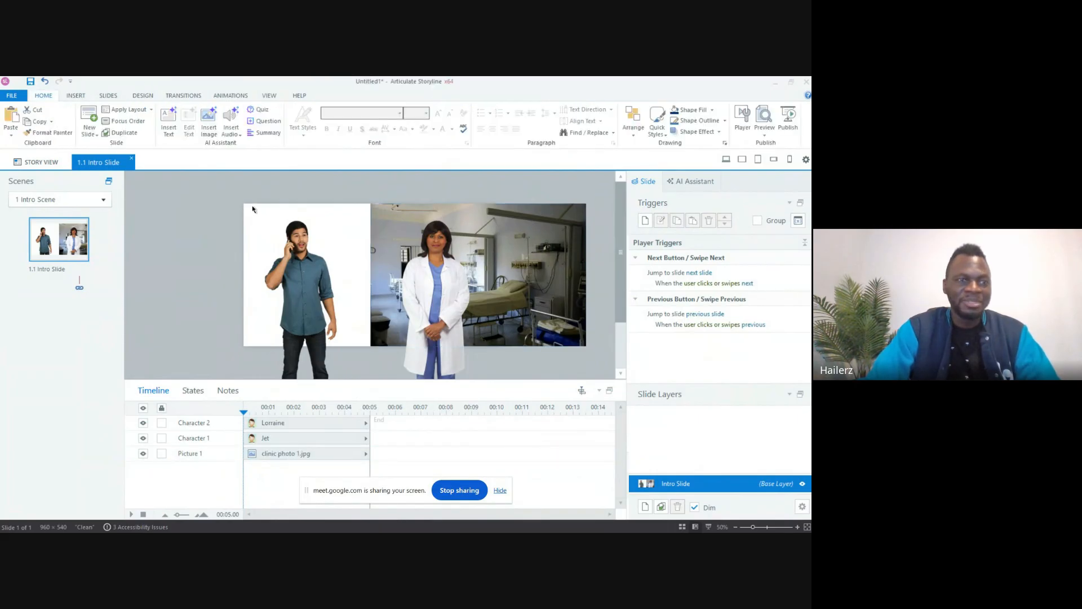
Step: Search the photo library for "office" and insert the photo of a white desk with a desktop computer and potted plants
{"action": "left_click", "coordinate": [75, 95]}
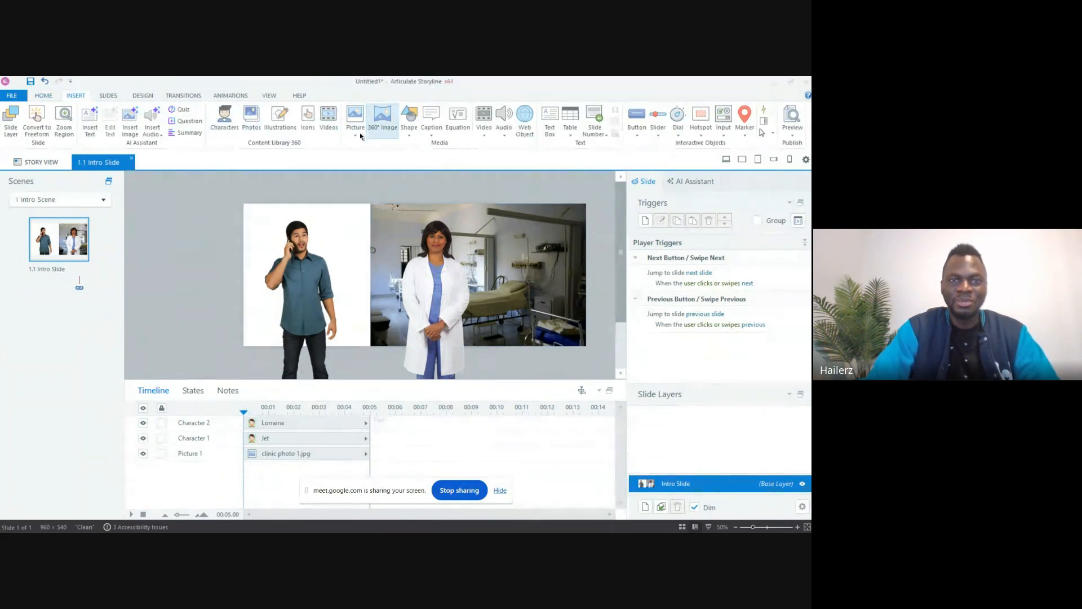
{"action": "left_click", "coordinate": [354, 119]}
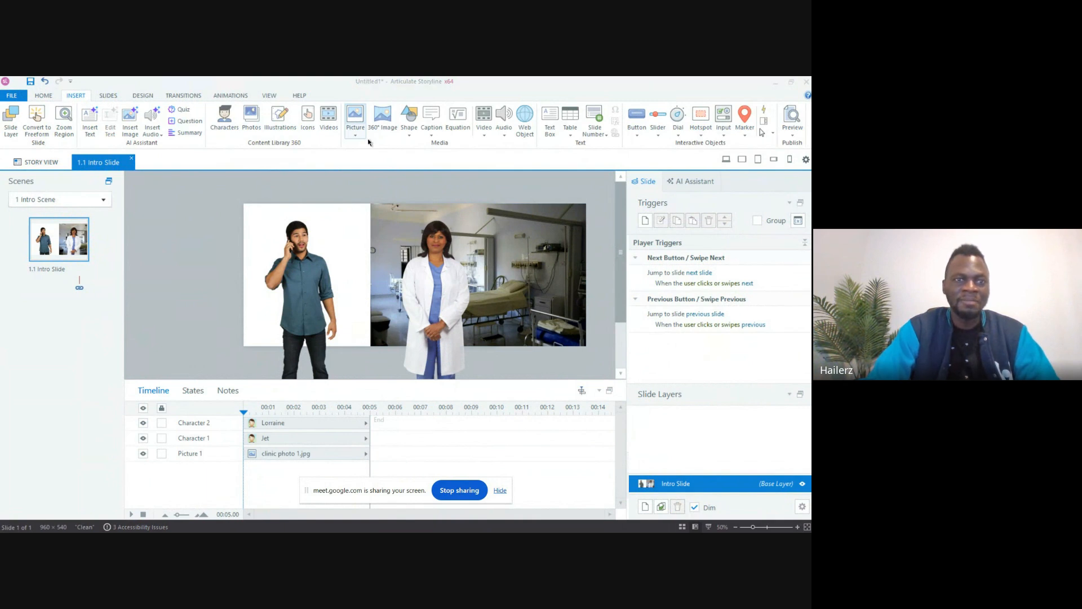
{"action": "left_click", "coordinate": [372, 284]}
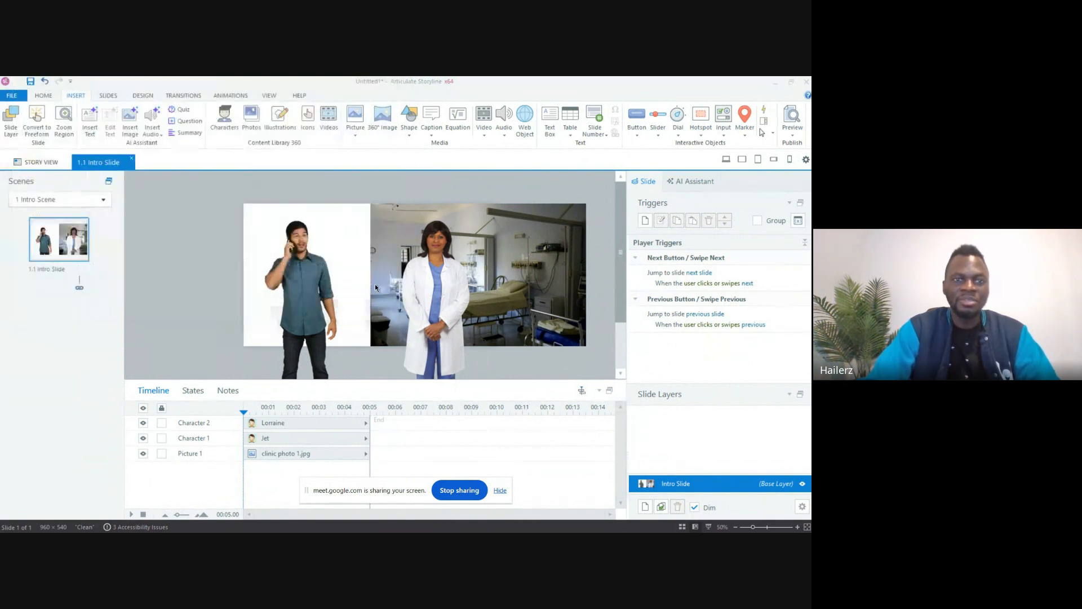
{"action": "left_click", "coordinate": [252, 118]}
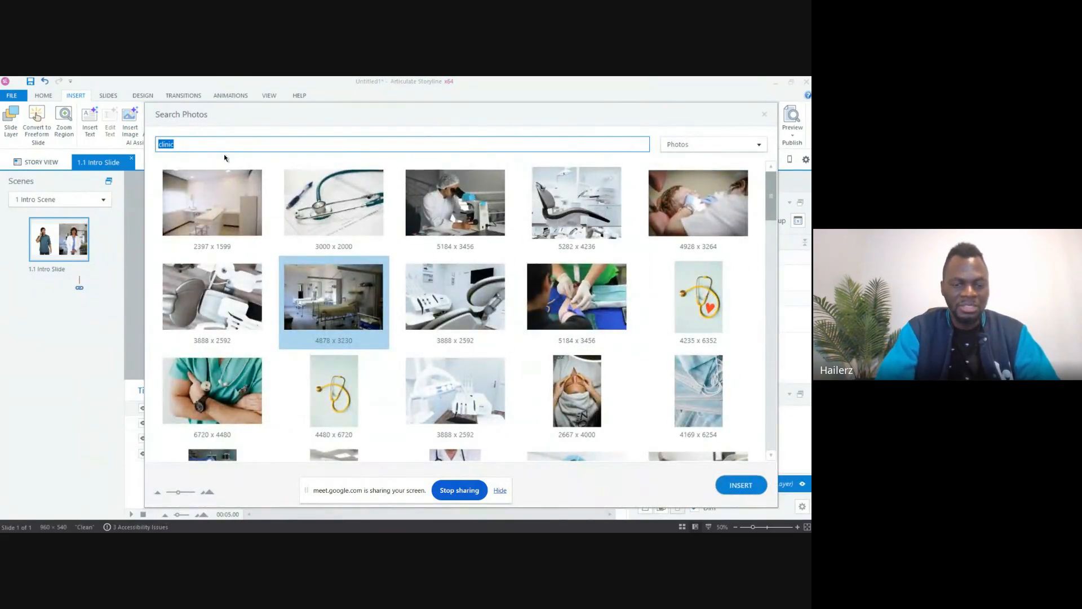
{"action": "type", "text": "home"}
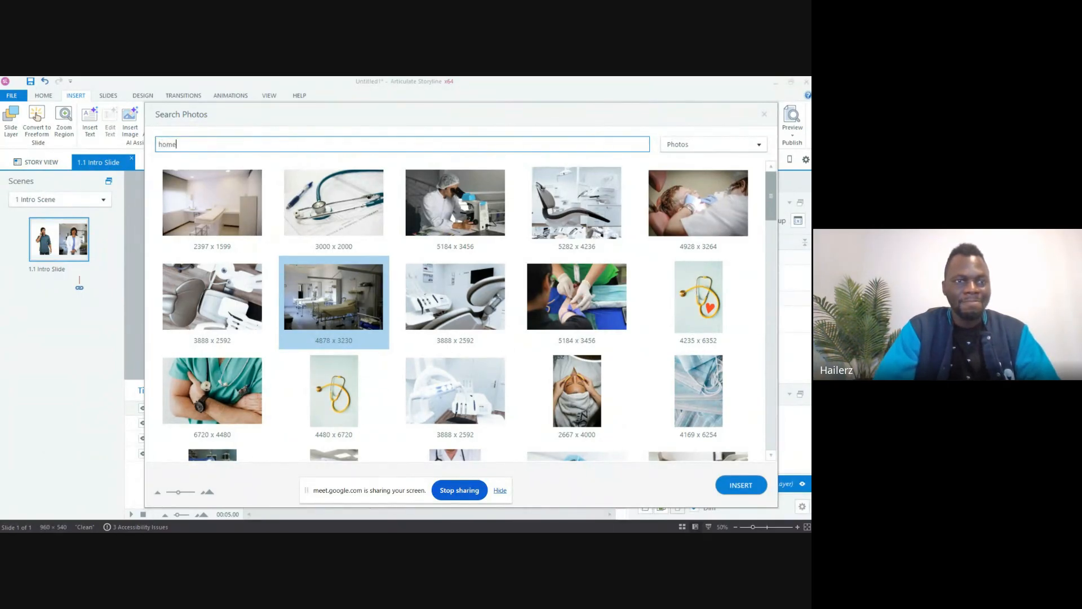
{"action": "key", "text": "ctrl+a"}
{"action": "type", "text": "offi"}
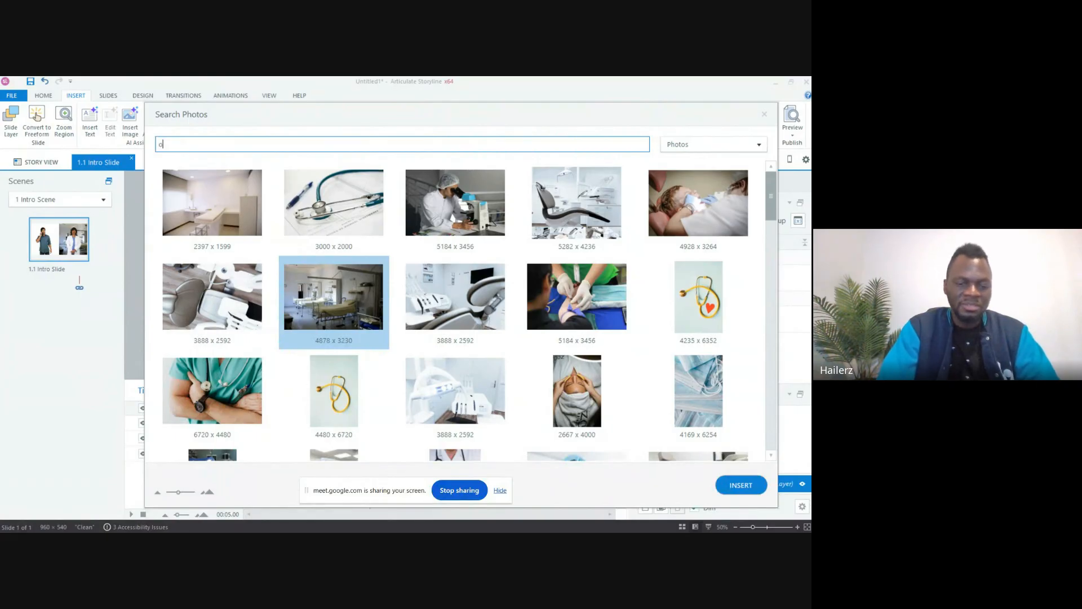
{"action": "key", "text": "Return"}
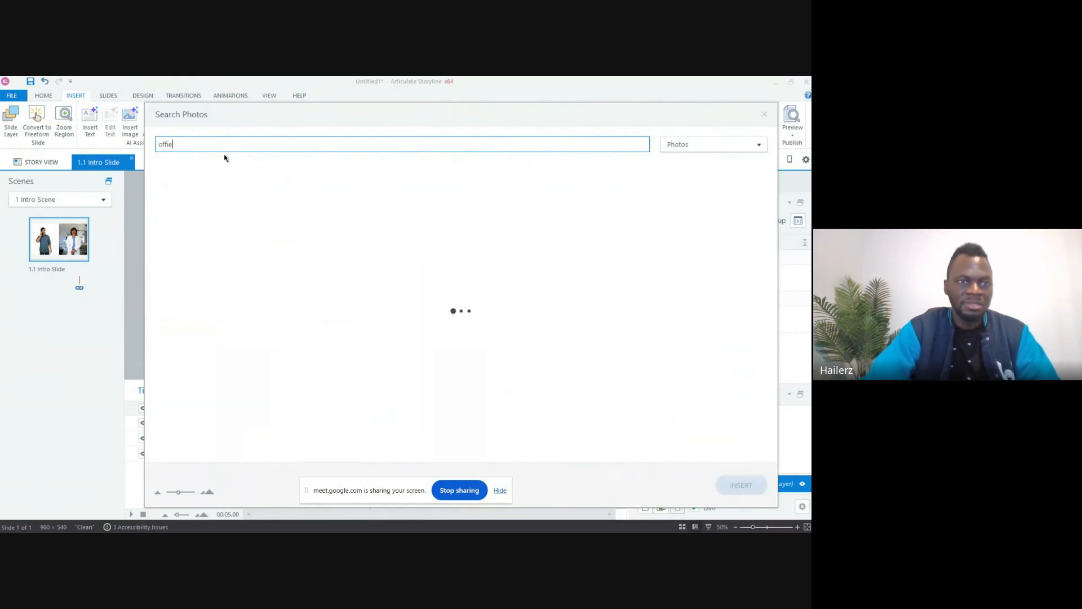
{"action": "key", "text": "BackSpace"}
{"action": "type", "text": "c"}
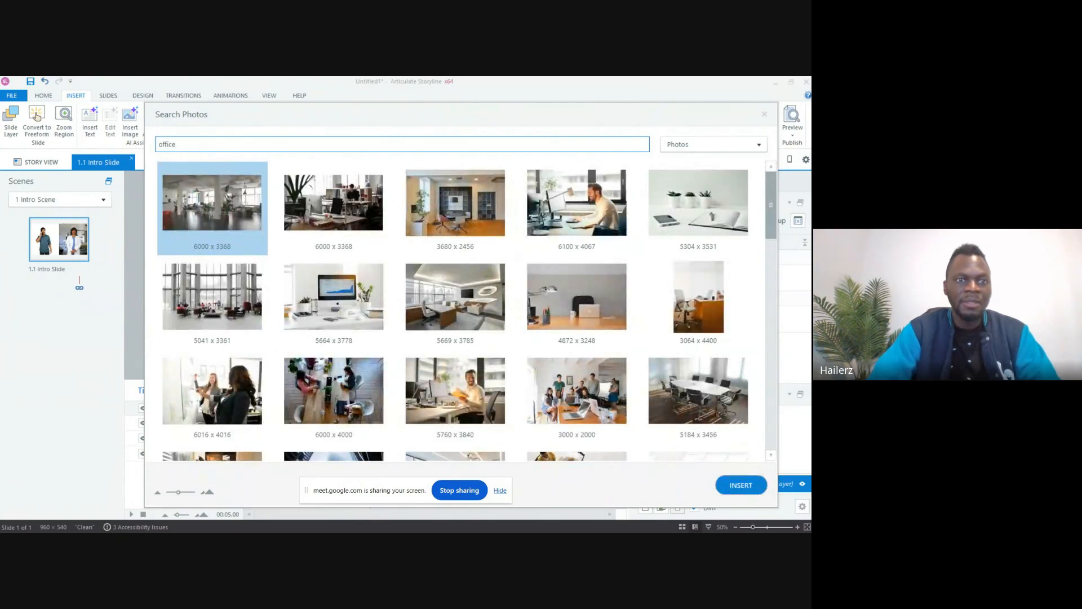
{"action": "type", "text": "e"}
{"action": "key", "text": "Return"}
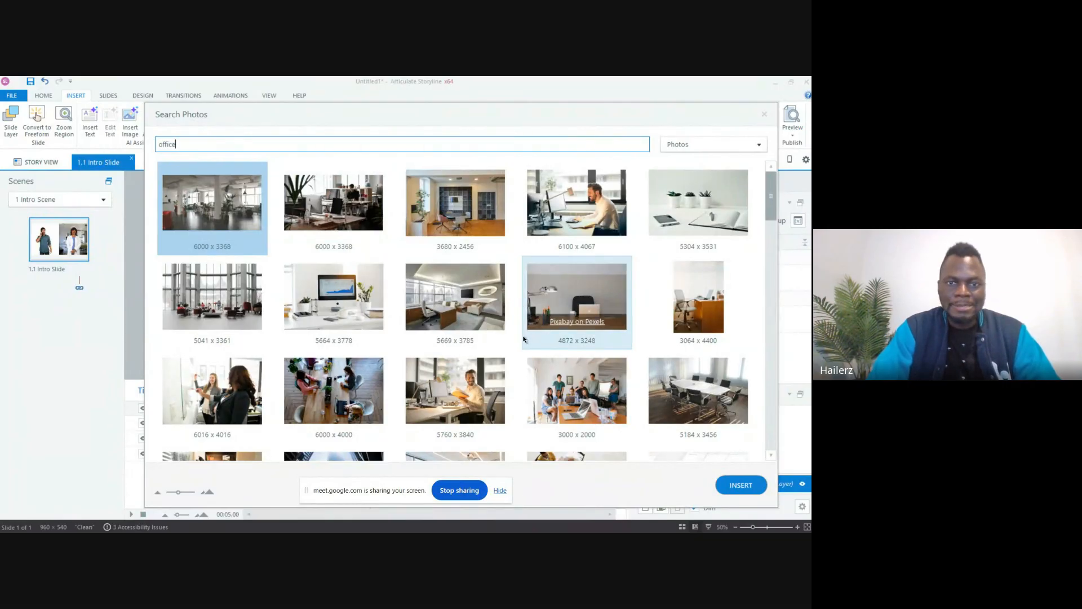
{"action": "left_click", "coordinate": [347, 286]}
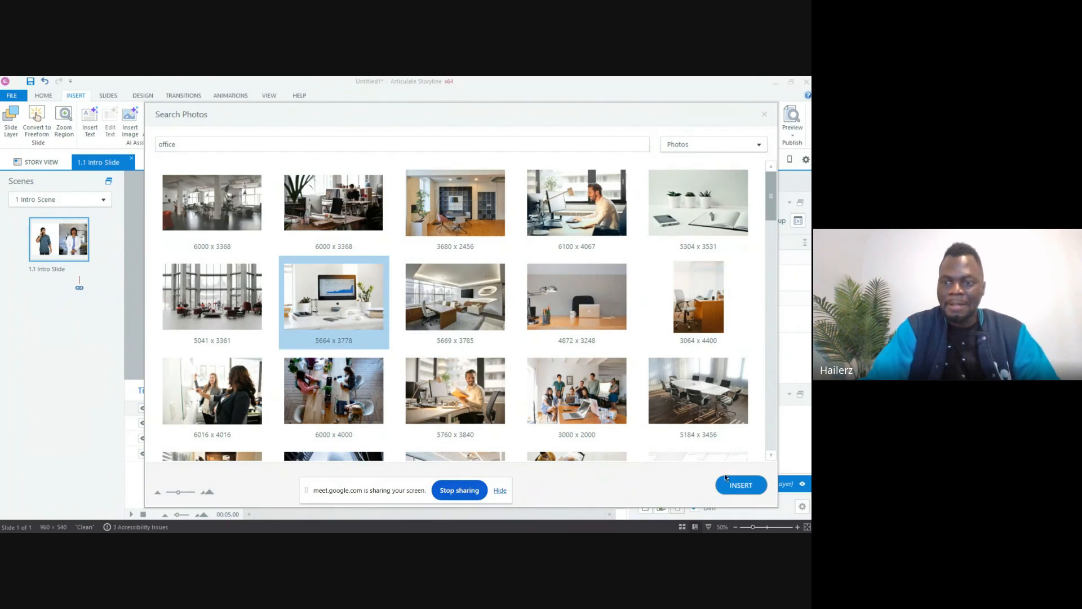
{"action": "left_click", "coordinate": [739, 485]}
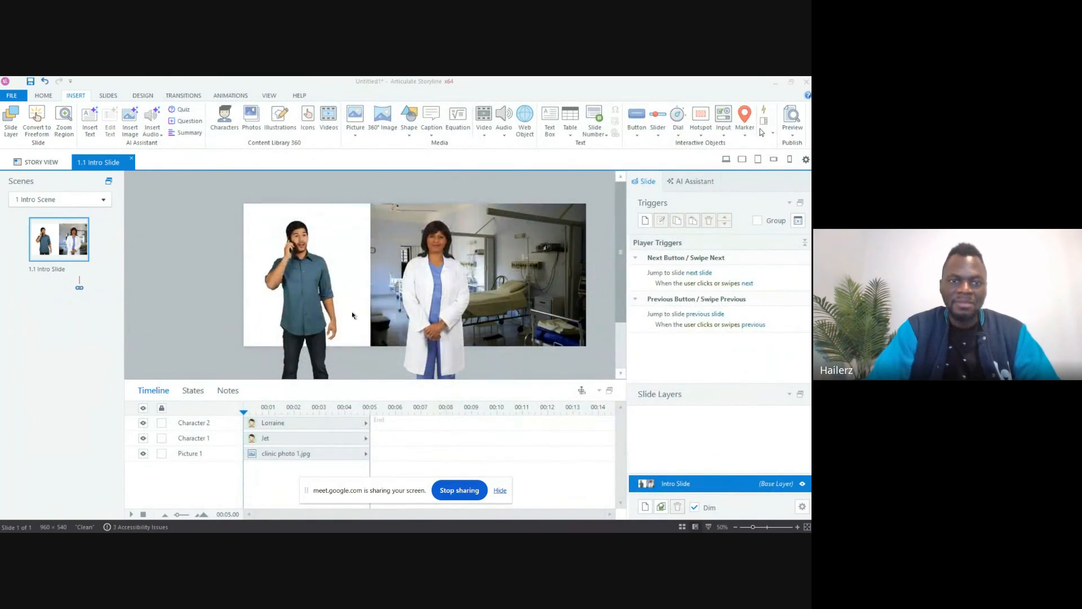
Step: Move the office photo to about X -215 px, Y 0 px behind Jet and send it to the back of all objects
{"action": "left_click_drag", "start_coordinate": [308, 291], "coordinate": [234, 299]}
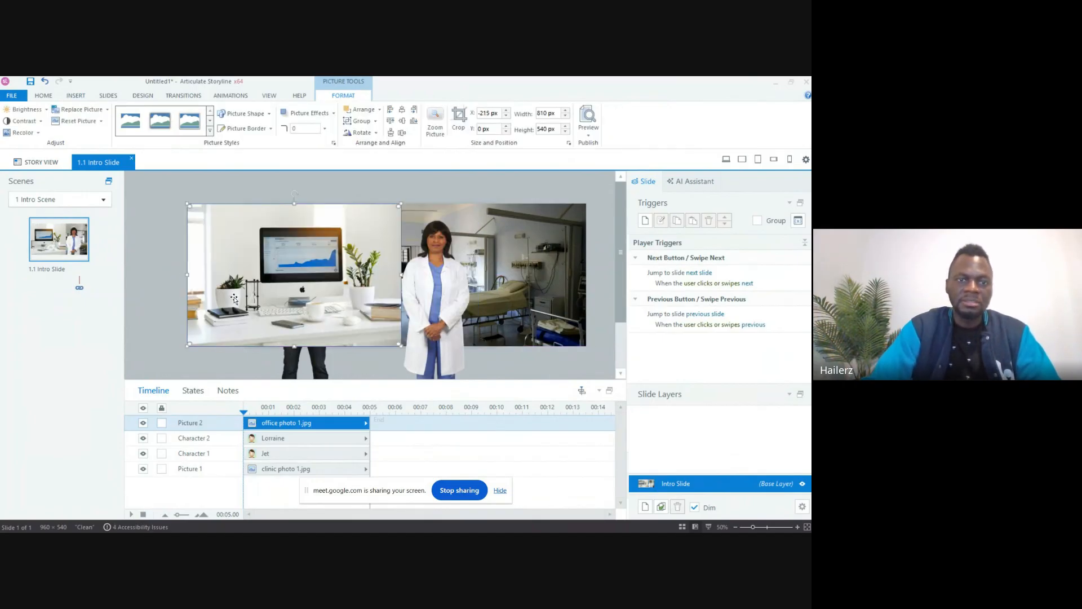
{"action": "right_click", "coordinate": [234, 299]}
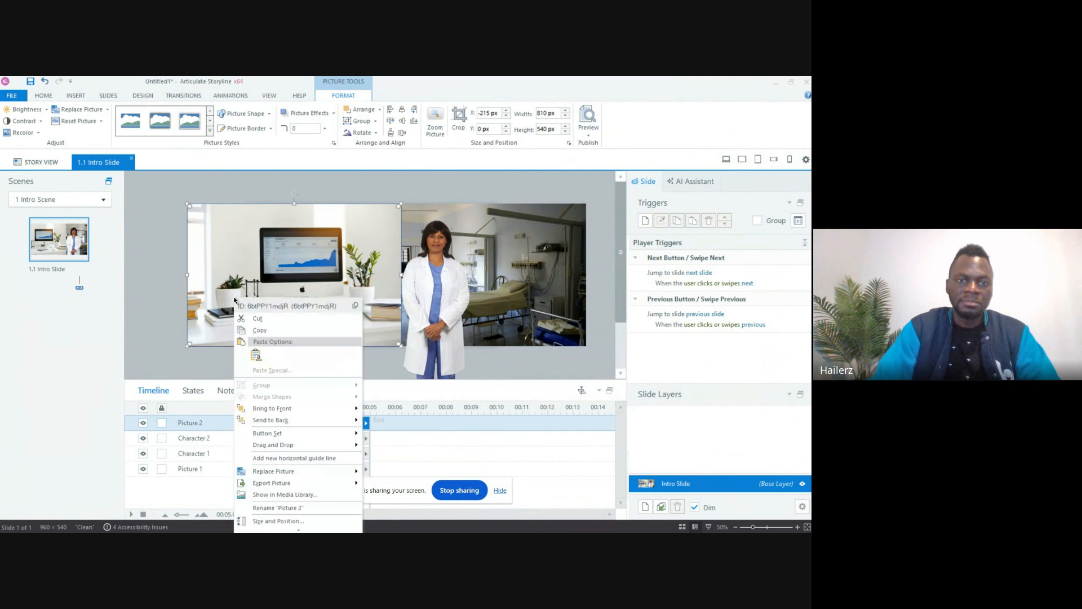
{"action": "left_click", "coordinate": [296, 407]}
{"action": "right_click", "coordinate": [312, 319]}
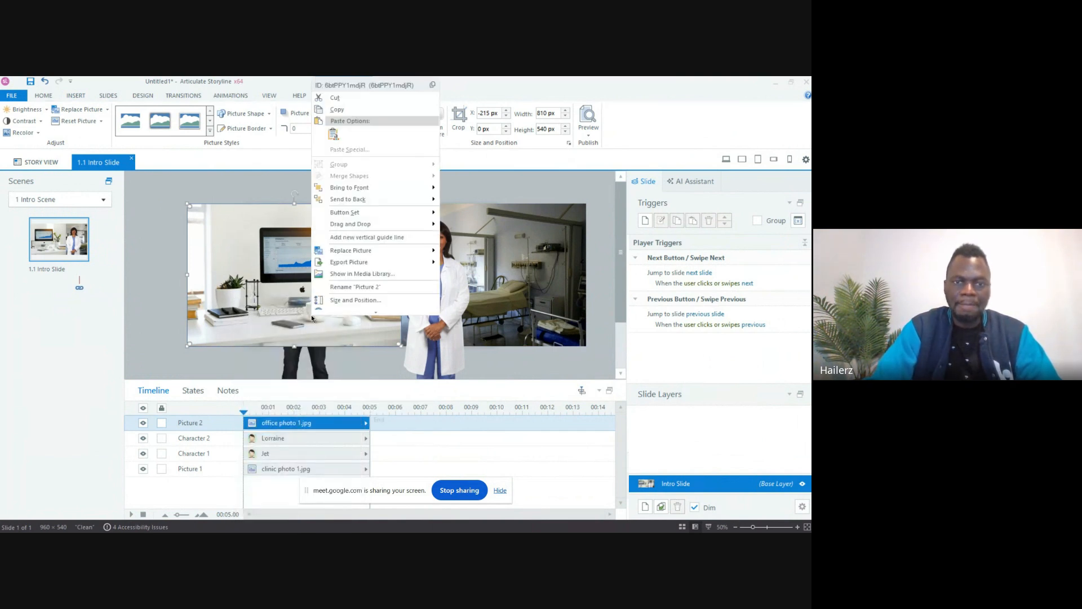
{"action": "mouse_move", "coordinate": [394, 201]}
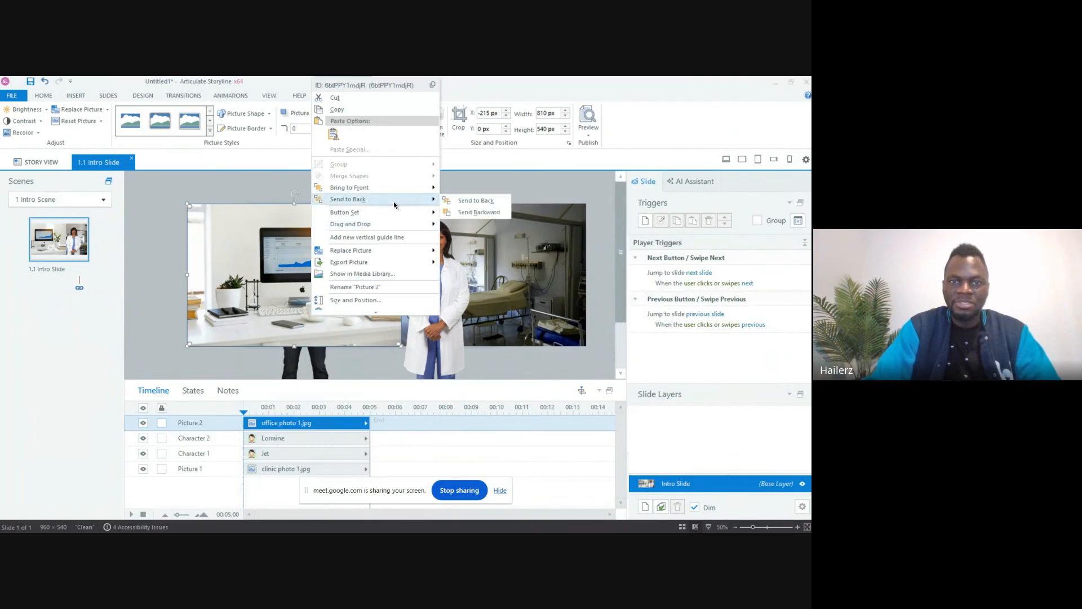
{"action": "left_click", "coordinate": [476, 201]}
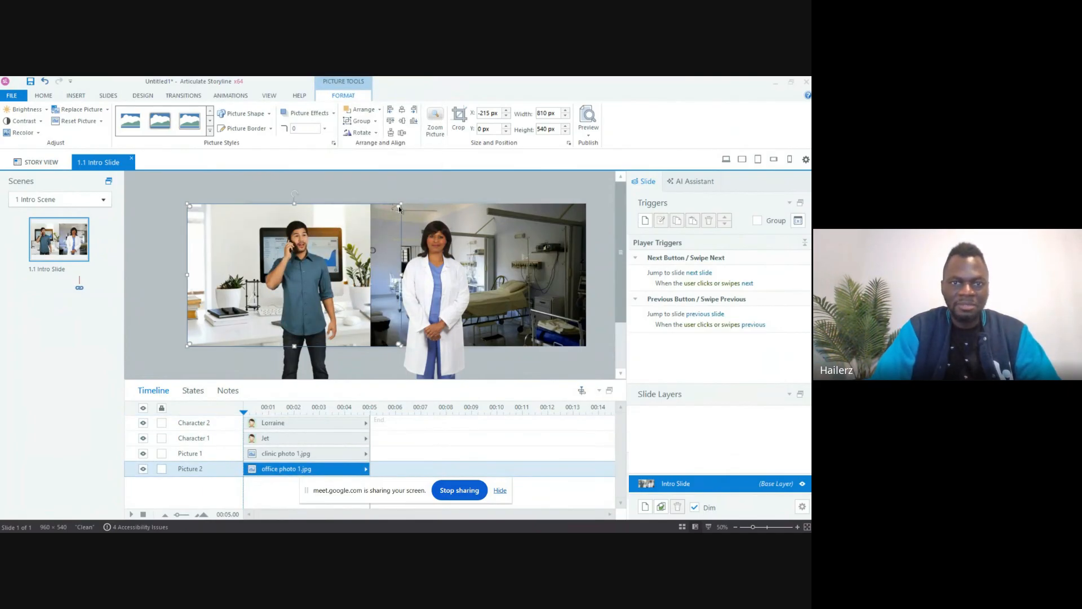
Step: Shift the office photo to about X -327 px so its right edge meets the clinic photo's left edge, keeping Jet in place
{"action": "left_click", "coordinate": [370, 188]}
{"action": "left_click", "coordinate": [329, 232]}
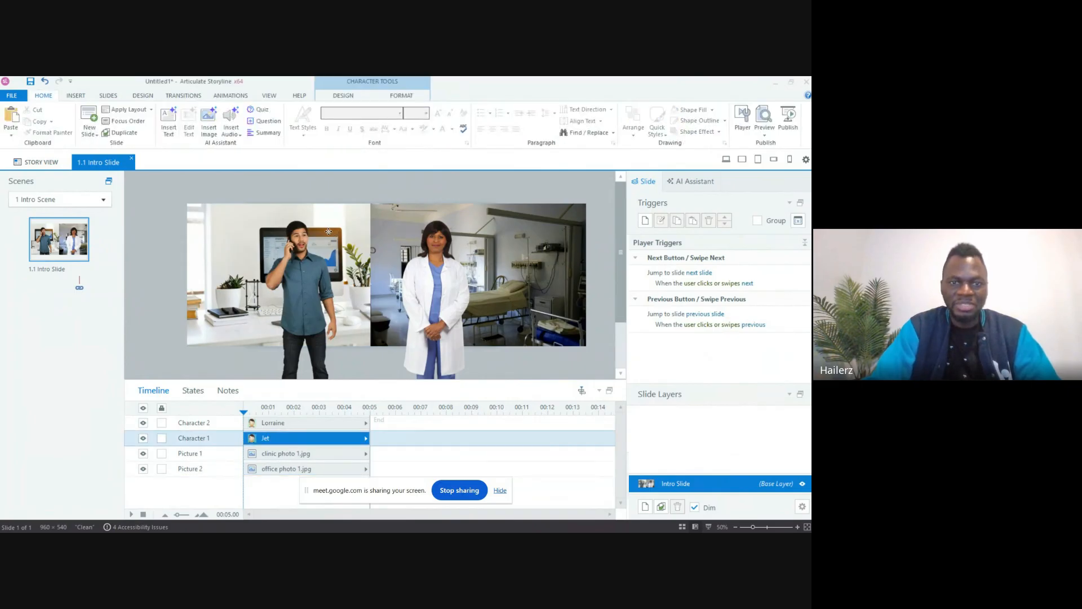
{"action": "left_click_drag", "start_coordinate": [297, 233], "coordinate": [214, 223]}
{"action": "key", "text": "ctrl+z"}
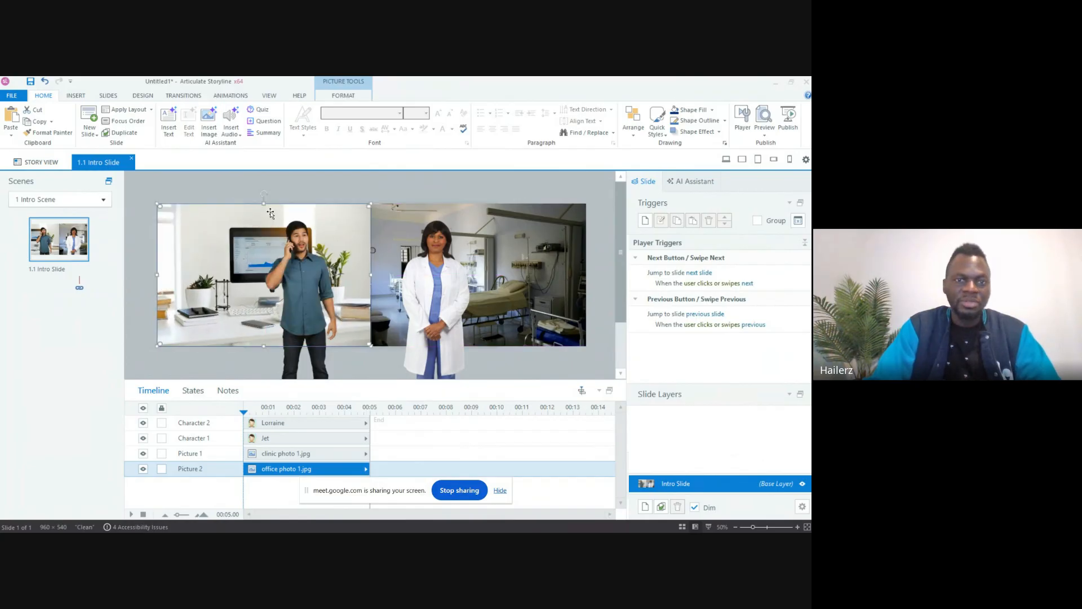
{"action": "left_click", "coordinate": [334, 184]}
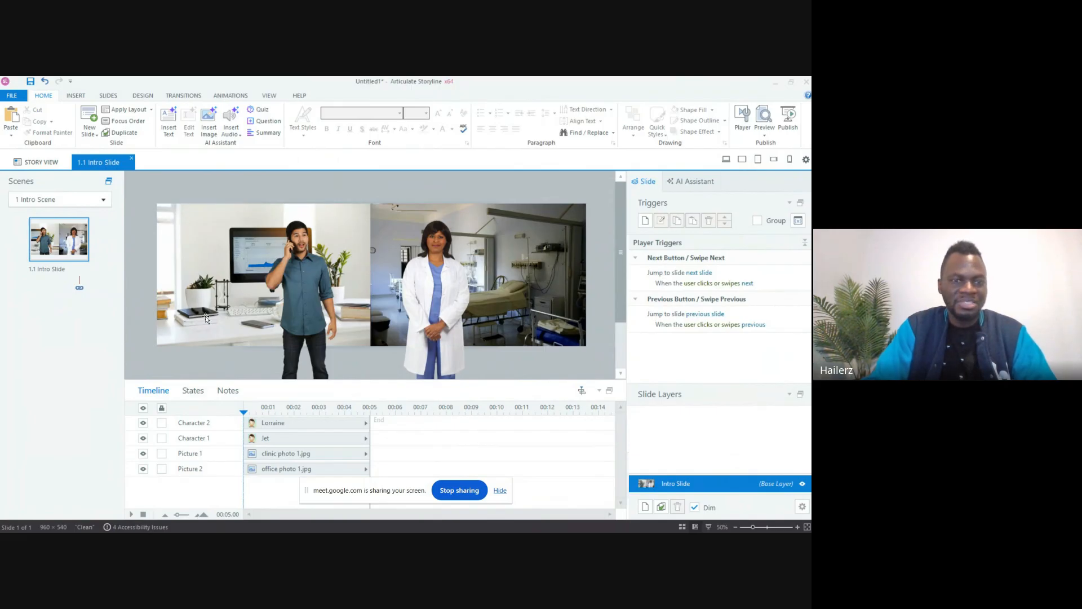
Step: Crop the office photo's left side so that it ends at the slide's left edge
{"action": "left_click", "coordinate": [235, 254]}
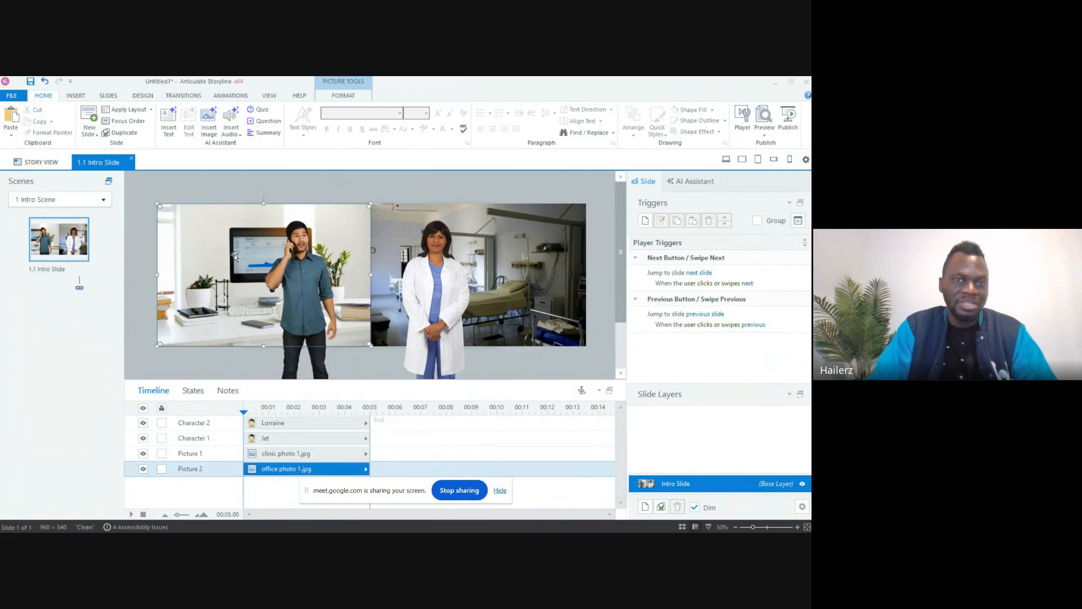
{"action": "left_click", "coordinate": [360, 97]}
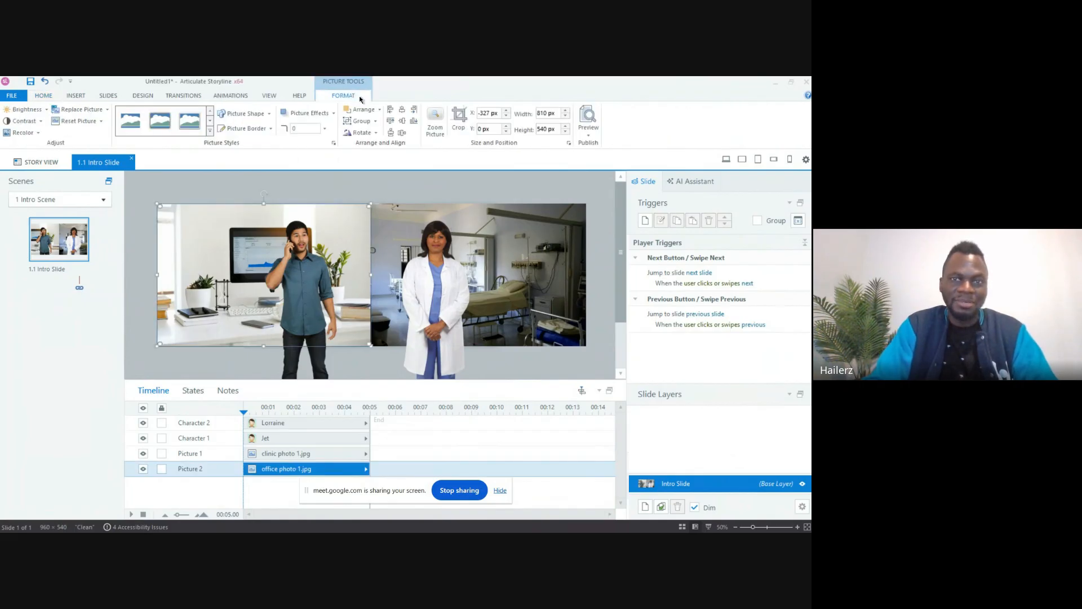
{"action": "left_click", "coordinate": [460, 120]}
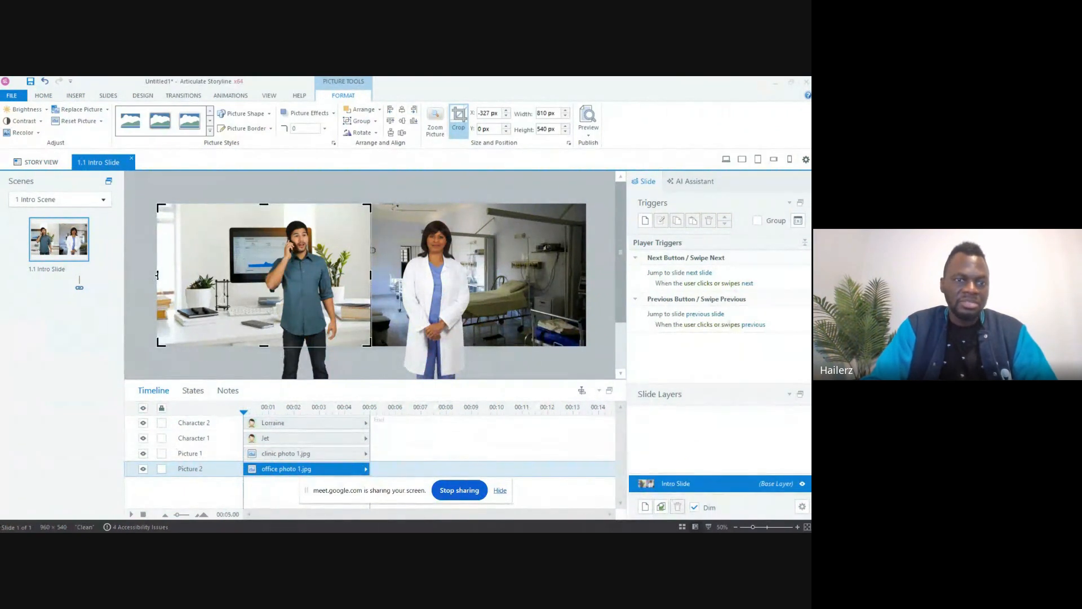
{"action": "left_click_drag", "start_coordinate": [157, 275], "coordinate": [243, 280]}
{"action": "left_click", "coordinate": [141, 288]}
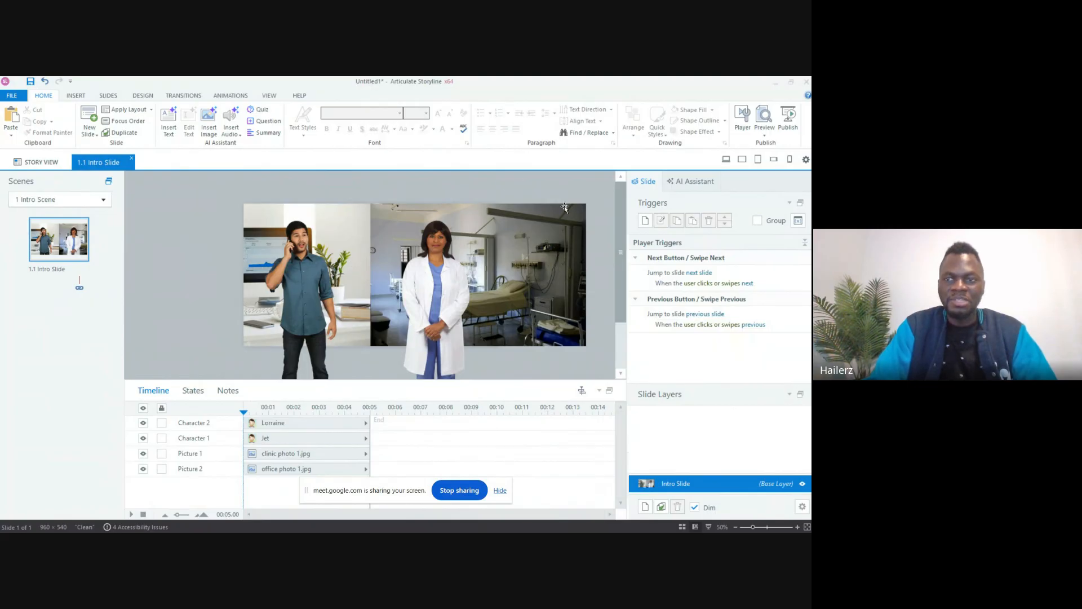
Step: Preview this slide to check both characters against their half-slide backgrounds, and return to editing
{"action": "left_click", "coordinate": [765, 133]}
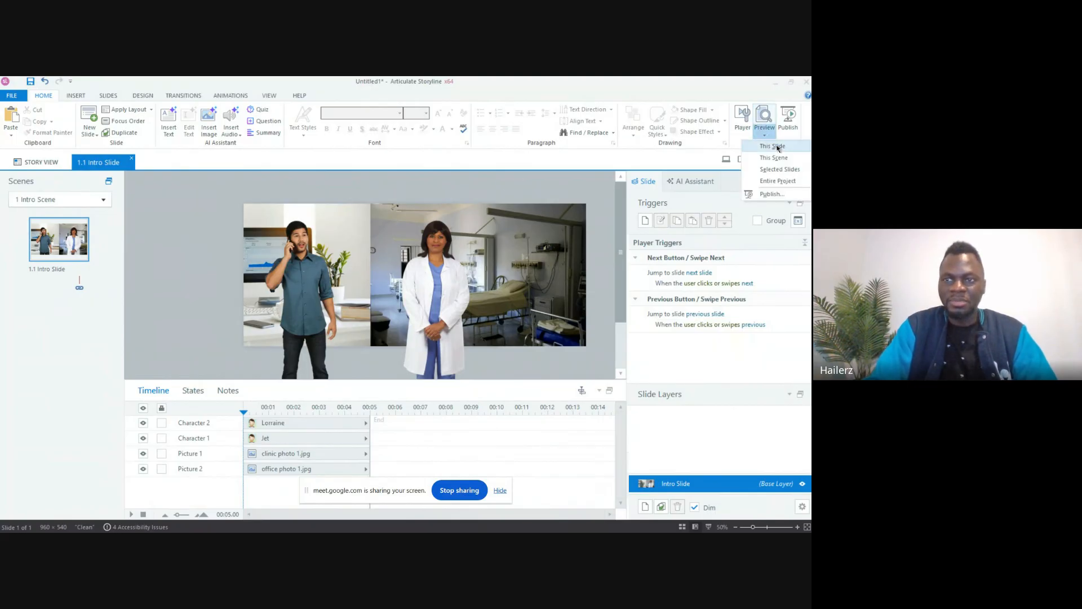
{"action": "left_click", "coordinate": [775, 147]}
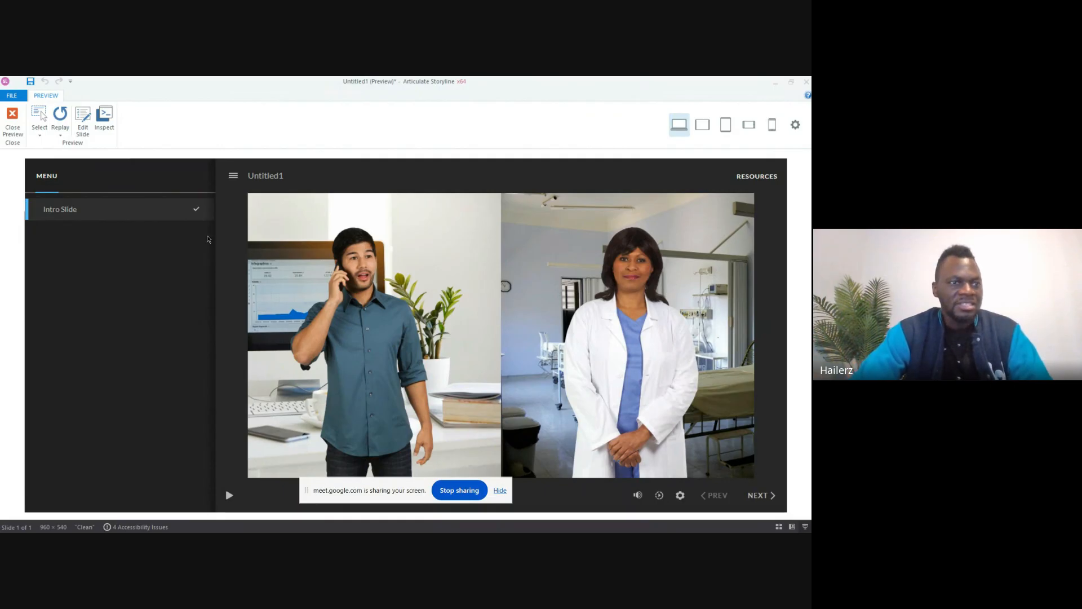
{"action": "left_click", "coordinate": [12, 121]}
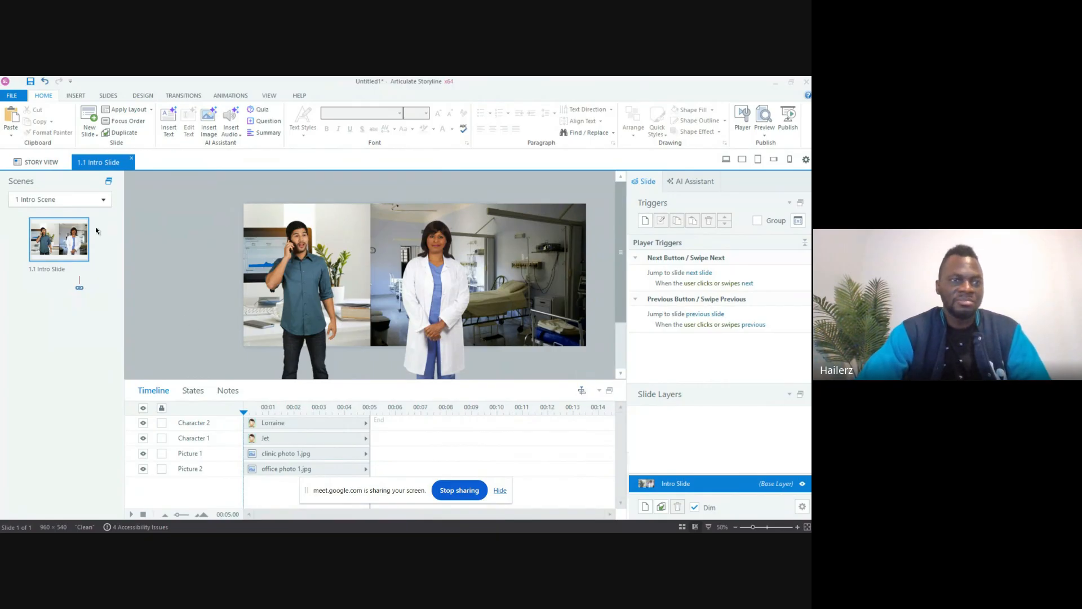
Step: Draw a rectangle banner across the bottom of the office half and enter the man's full name with "(Clinician)" on the line below
{"action": "left_click", "coordinate": [76, 96]}
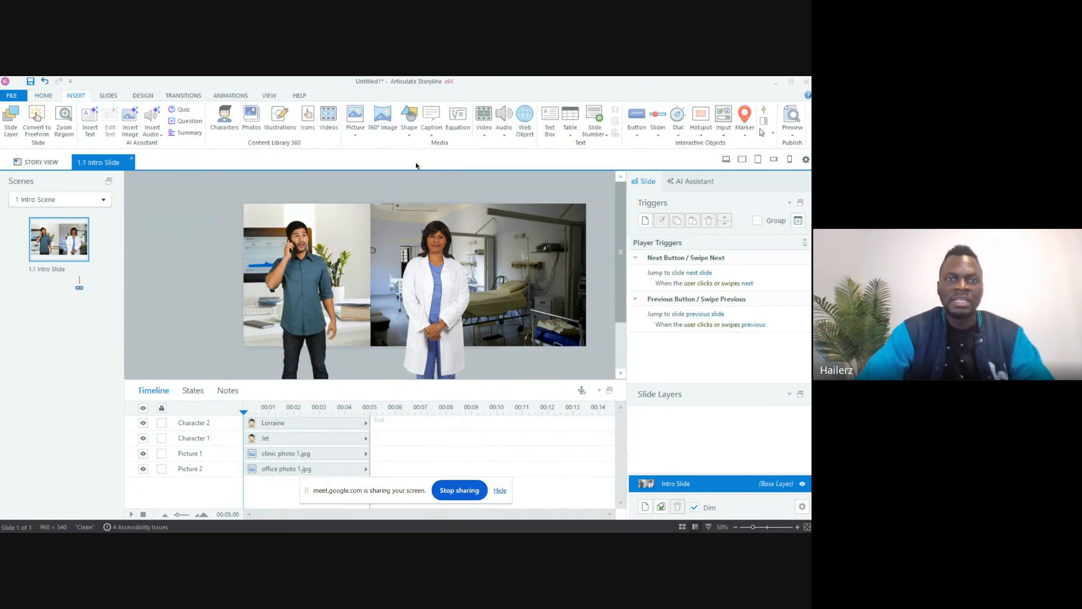
{"action": "left_click", "coordinate": [409, 135]}
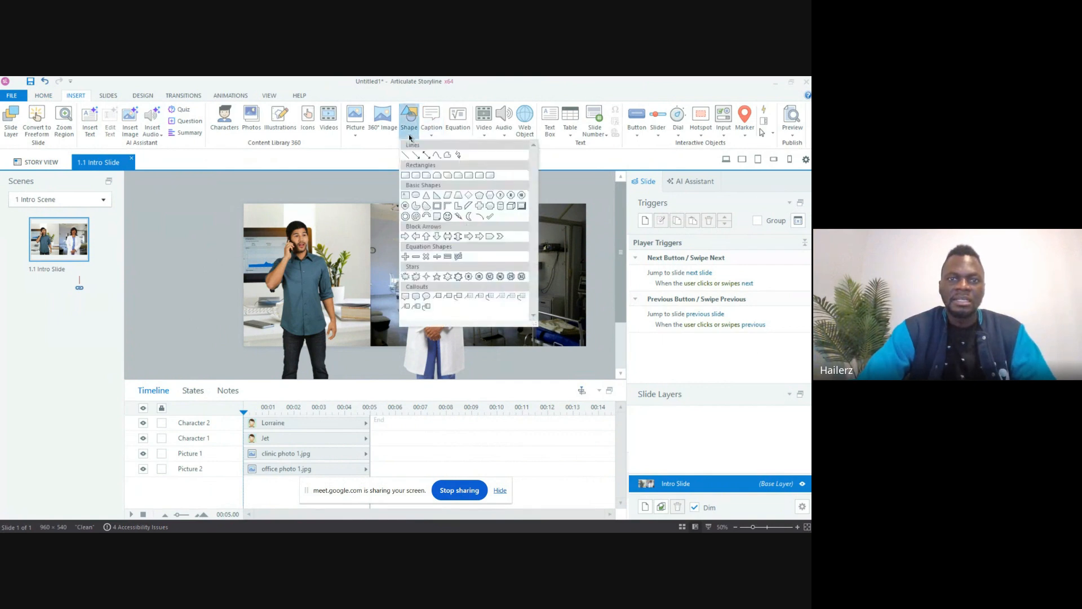
{"action": "left_click", "coordinate": [406, 175]}
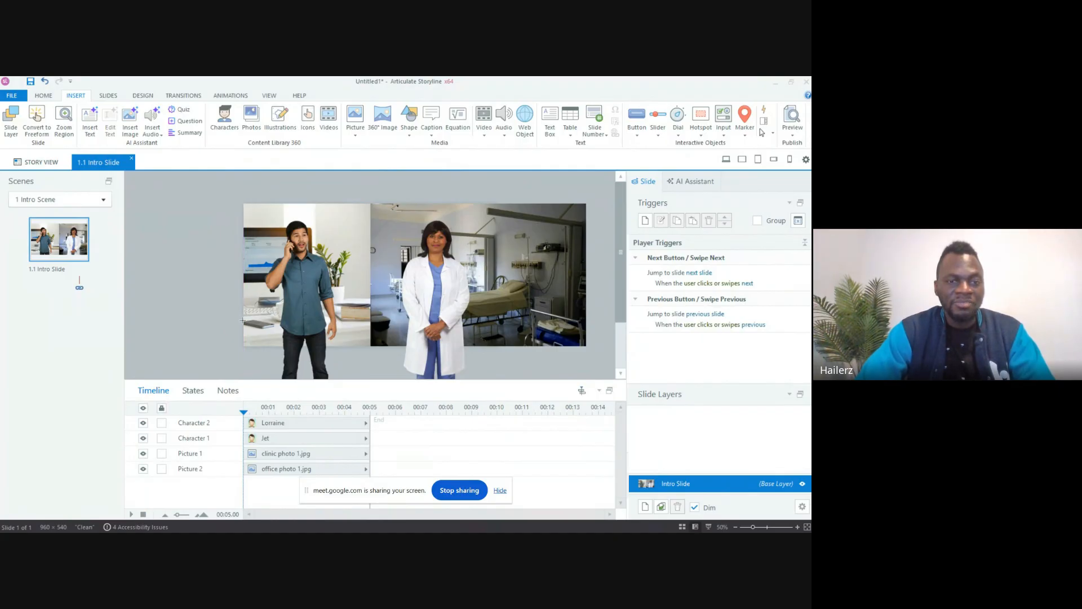
{"action": "left_click_drag", "start_coordinate": [244, 320], "coordinate": [371, 348]}
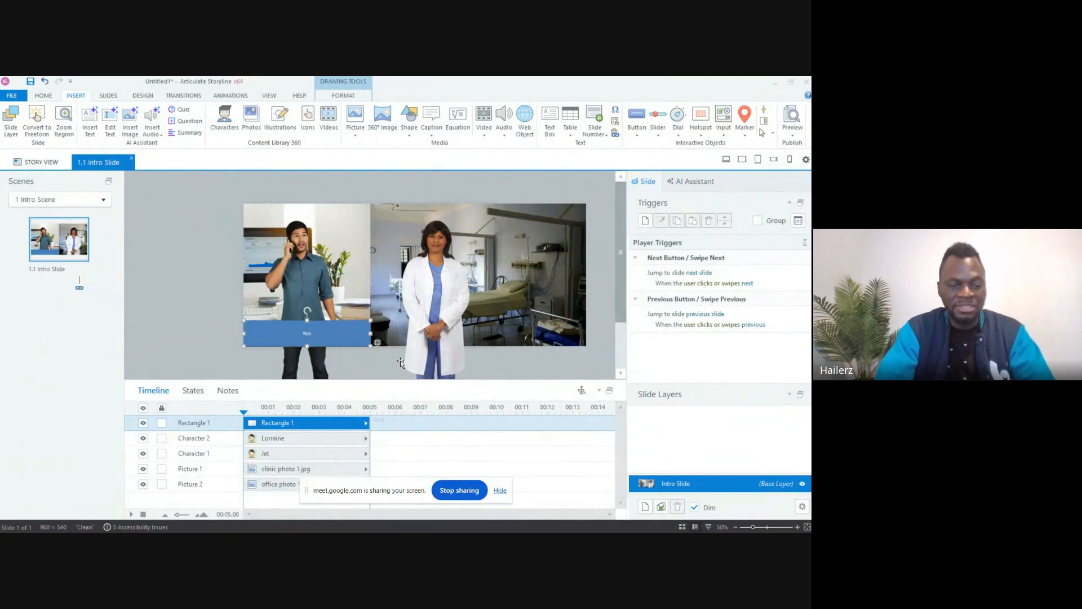
{"action": "type", "text": "Garci"}
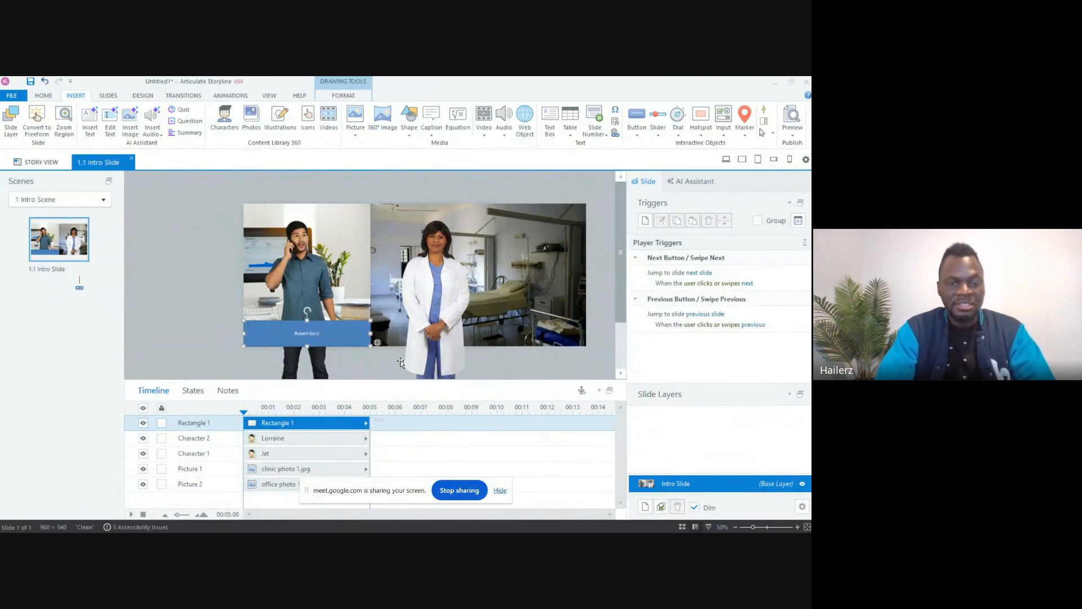
{"action": "type", "text": "a"}
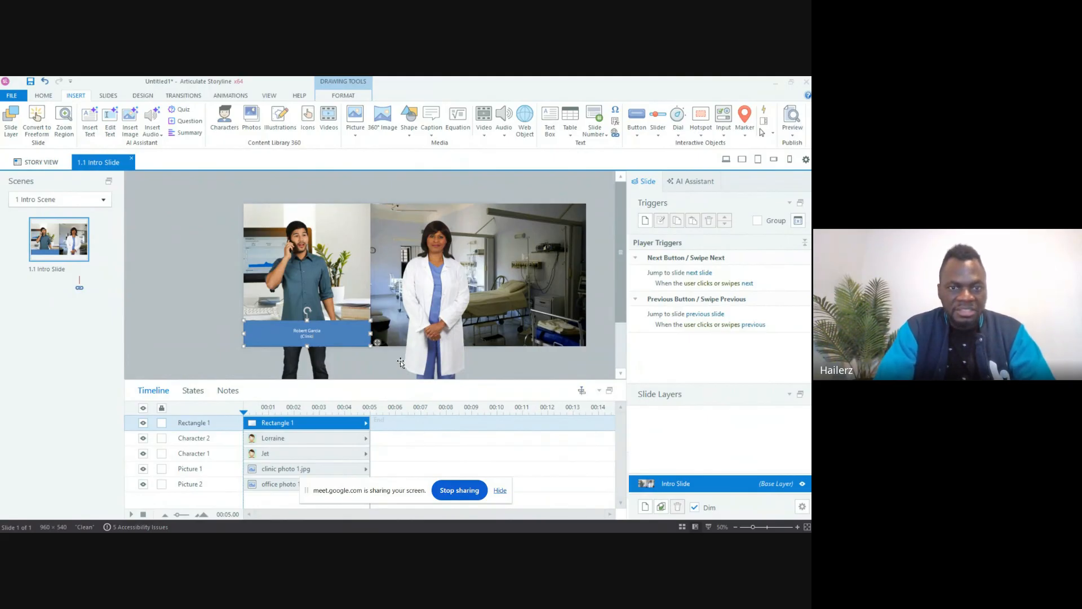
{"action": "type", "text": ")"}
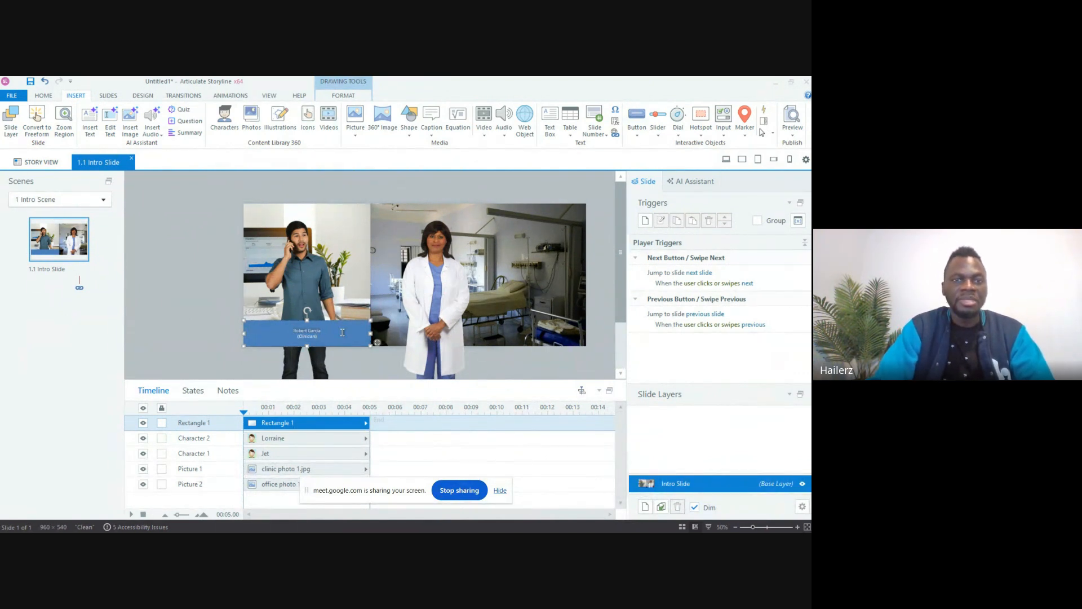
Step: Set the name line in the banner to font size 24 and fill the banner with dark blue
{"action": "left_click", "coordinate": [44, 96]}
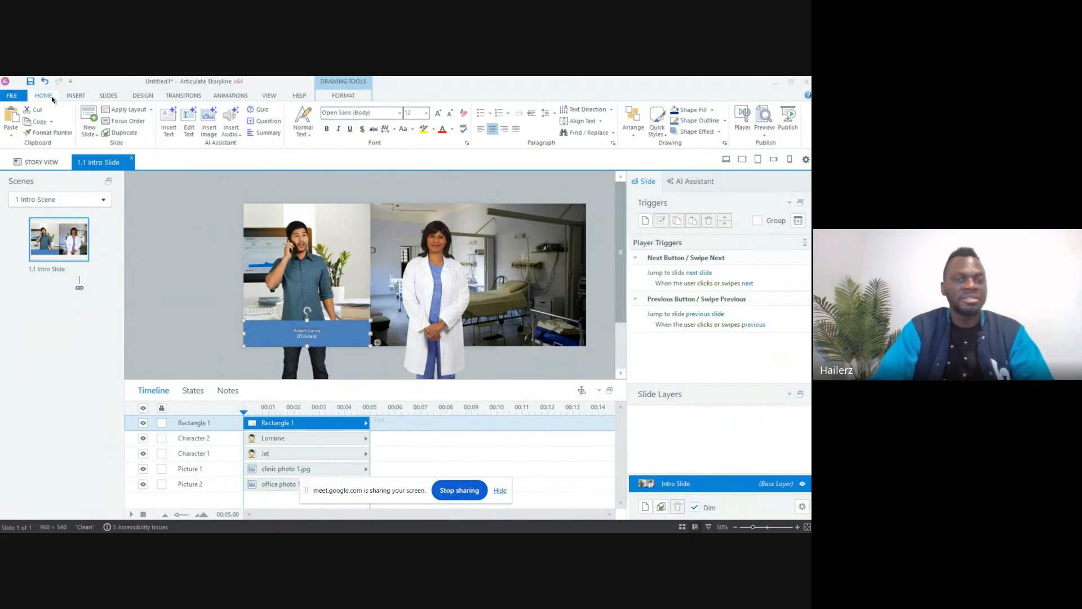
{"action": "left_click", "coordinate": [426, 113]}
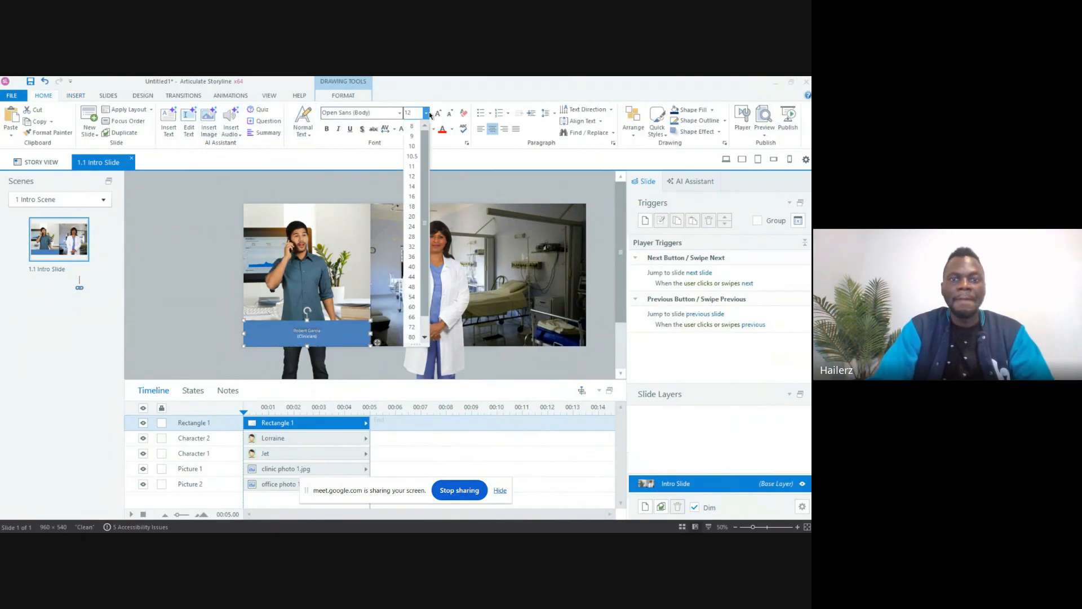
{"action": "left_click", "coordinate": [413, 236]}
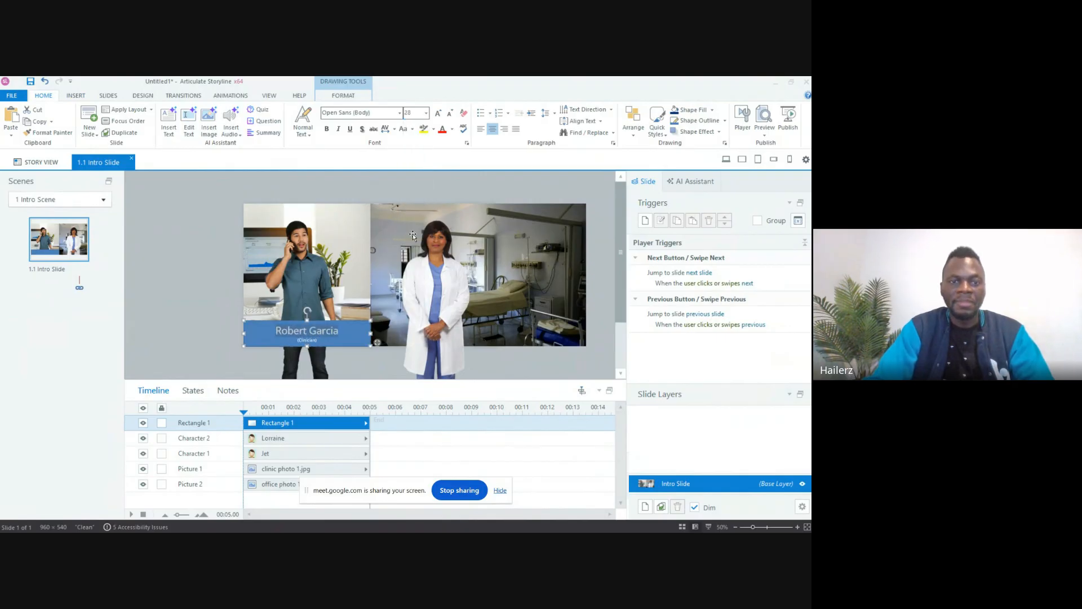
{"action": "left_click", "coordinate": [425, 113]}
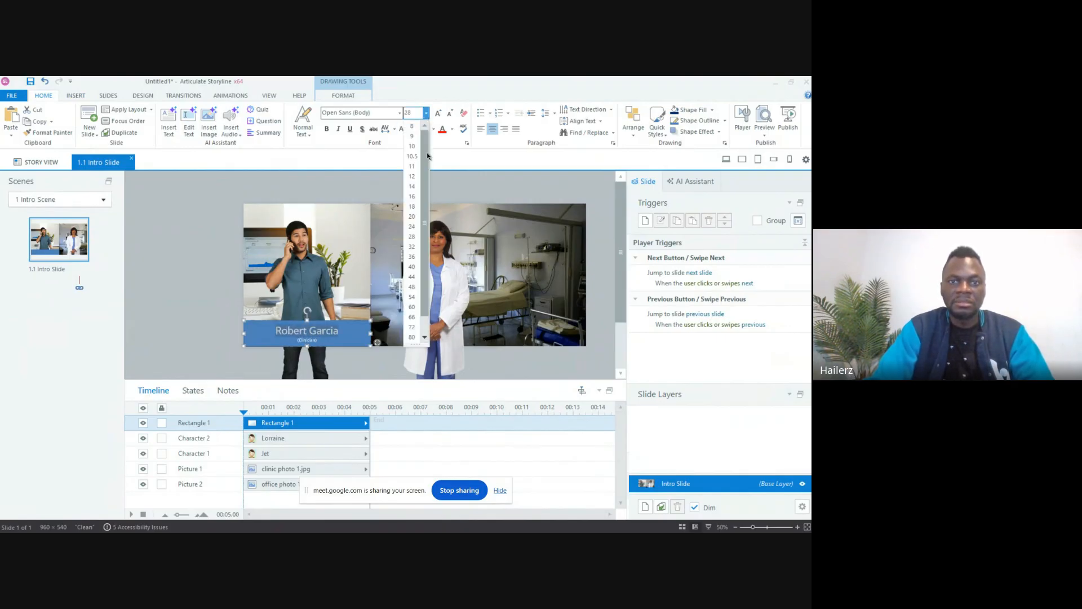
{"action": "left_click", "coordinate": [411, 226]}
{"action": "left_click", "coordinate": [243, 330]}
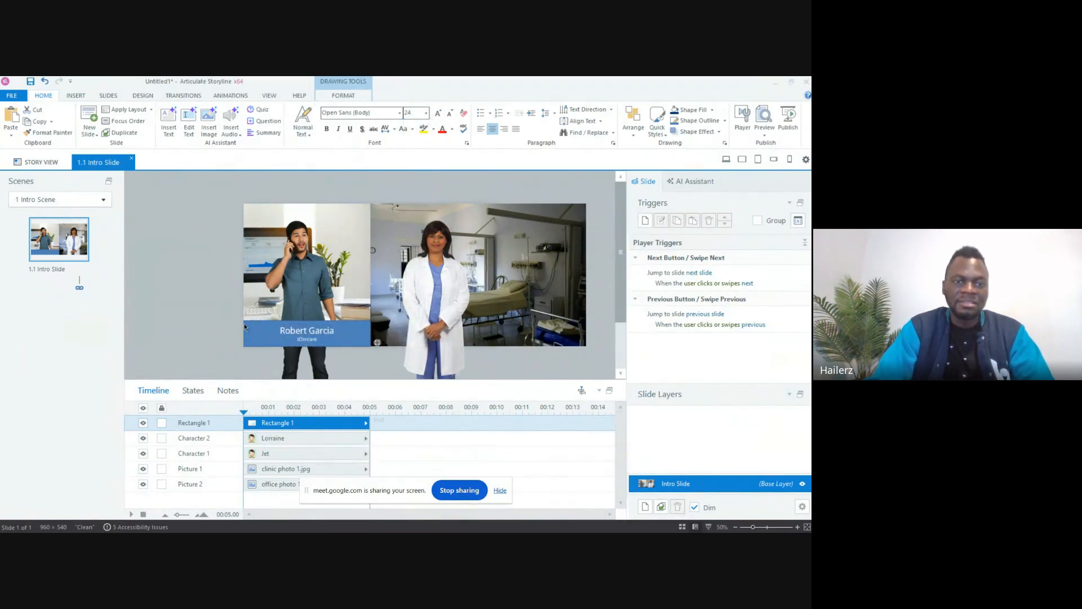
{"action": "left_click", "coordinate": [685, 110]}
{"action": "left_click", "coordinate": [223, 292]}
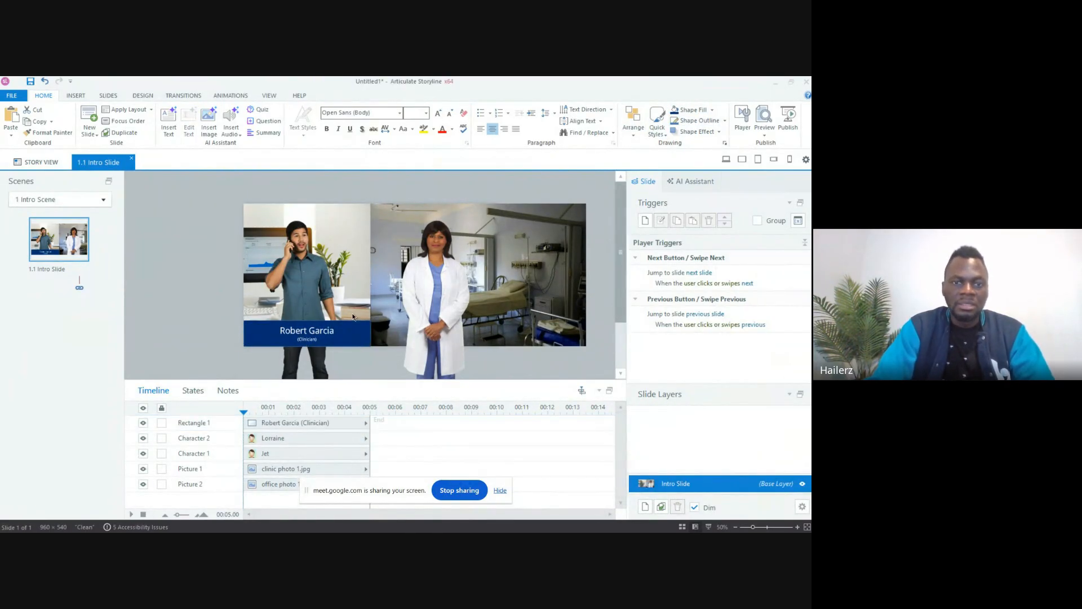
Step: Duplicate the dark blue name banner and place the copy beside it along the bottom of the clinic half
{"action": "left_click", "coordinate": [370, 322]}
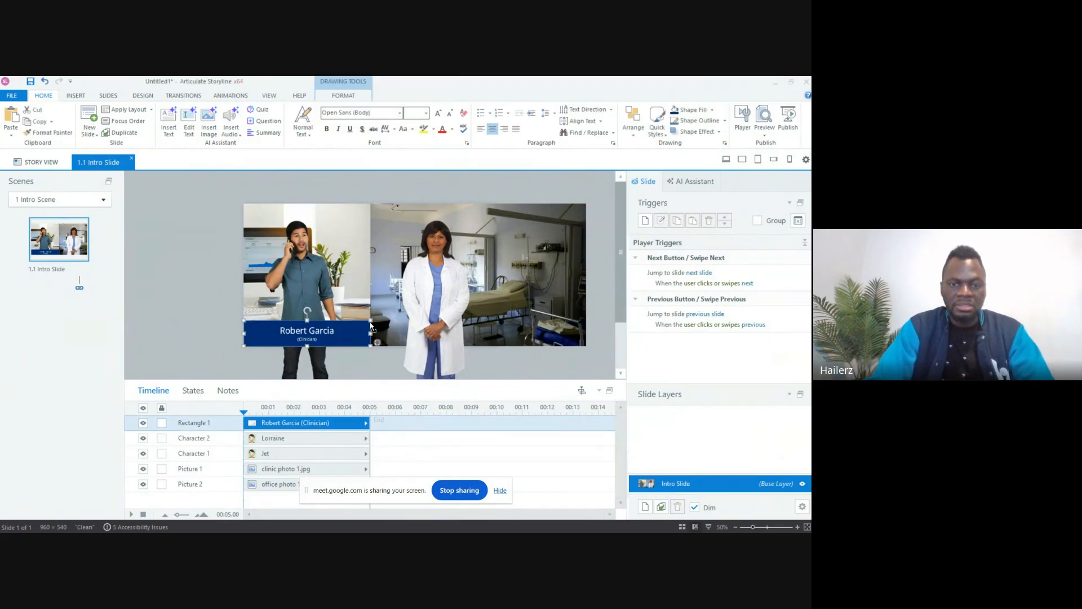
{"action": "key", "text": "ctrl+d"}
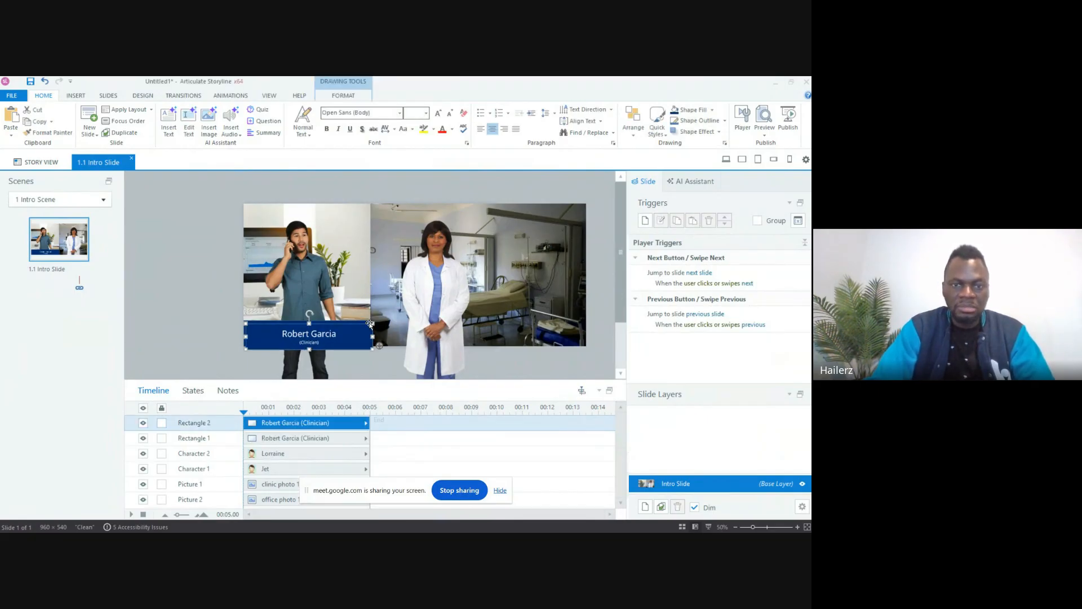
{"action": "left_click_drag", "start_coordinate": [367, 323], "coordinate": [493, 320]}
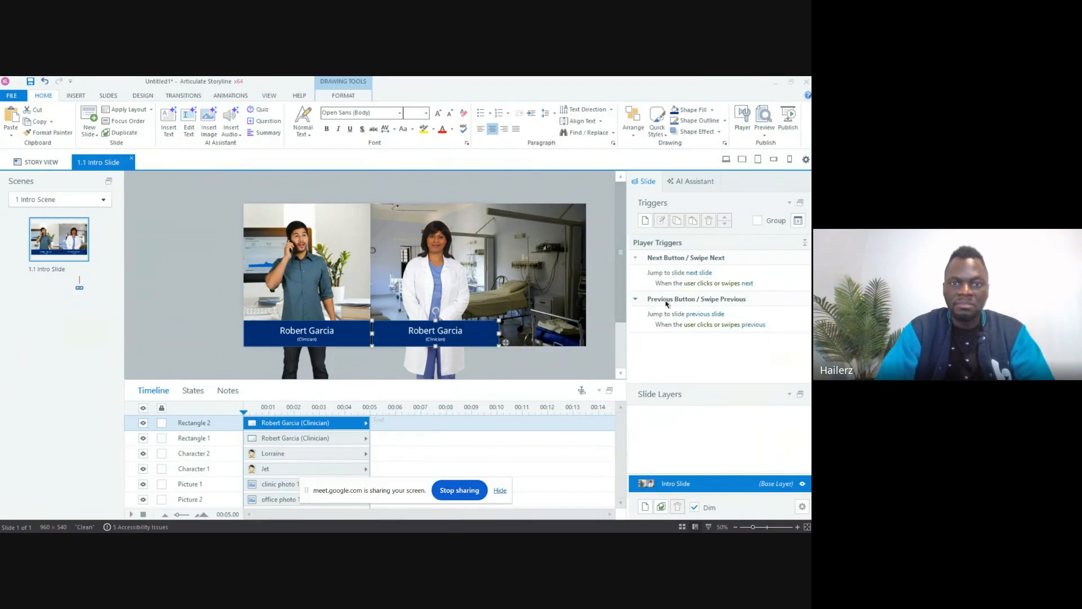
Step: Enlarge Jet and Lorraine proportionally and reposition each above its name banner with the head inside the slide
{"action": "left_click", "coordinate": [320, 265]}
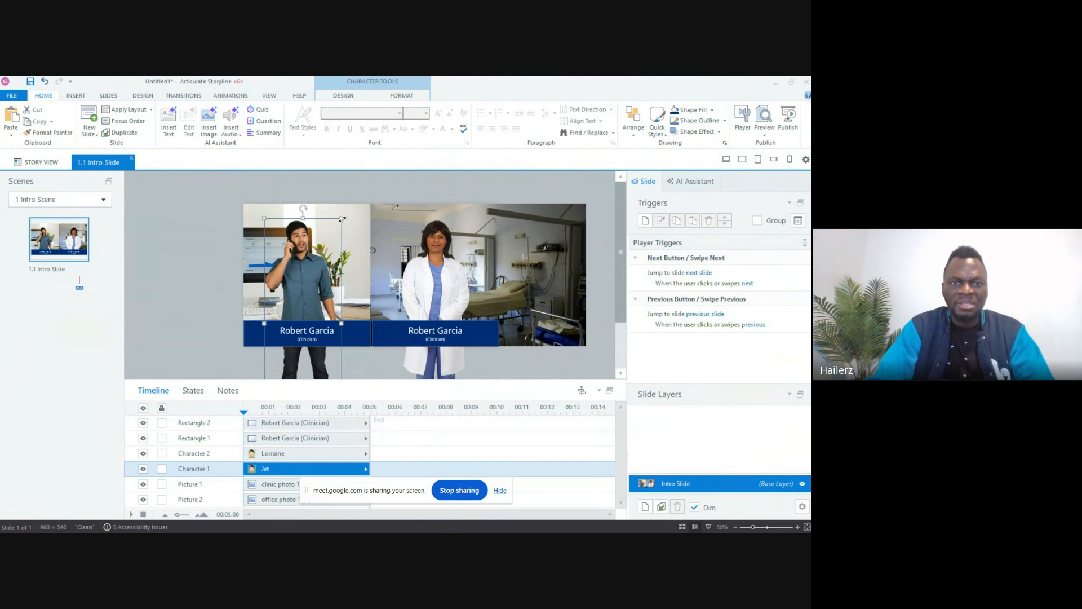
{"action": "left_click_drag", "start_coordinate": [342, 218], "coordinate": [378, 179]}
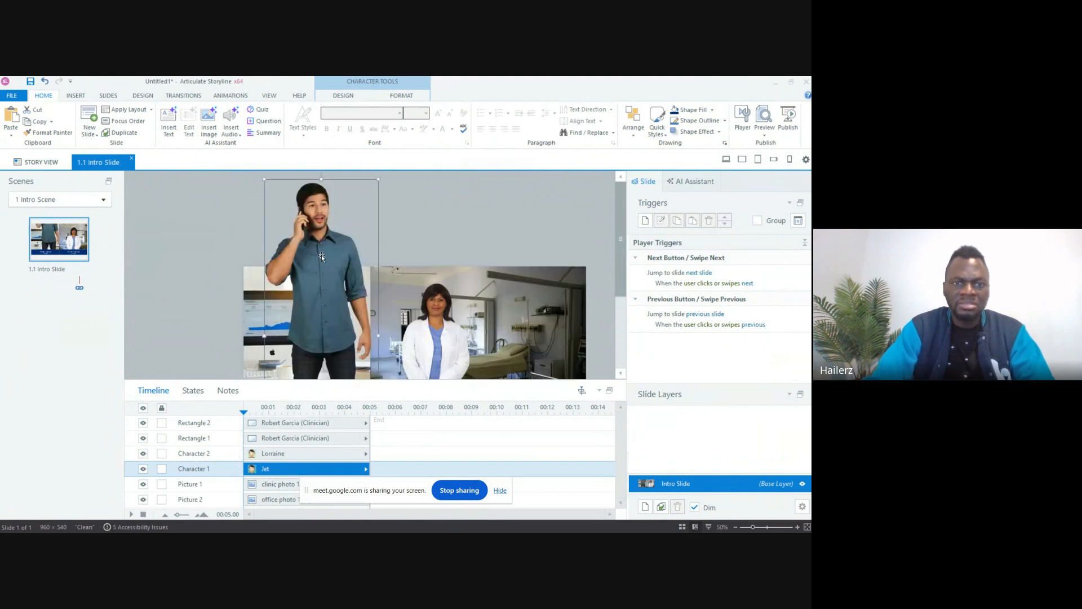
{"action": "left_click_drag", "start_coordinate": [322, 255], "coordinate": [313, 282]}
{"action": "left_click", "coordinate": [435, 281]}
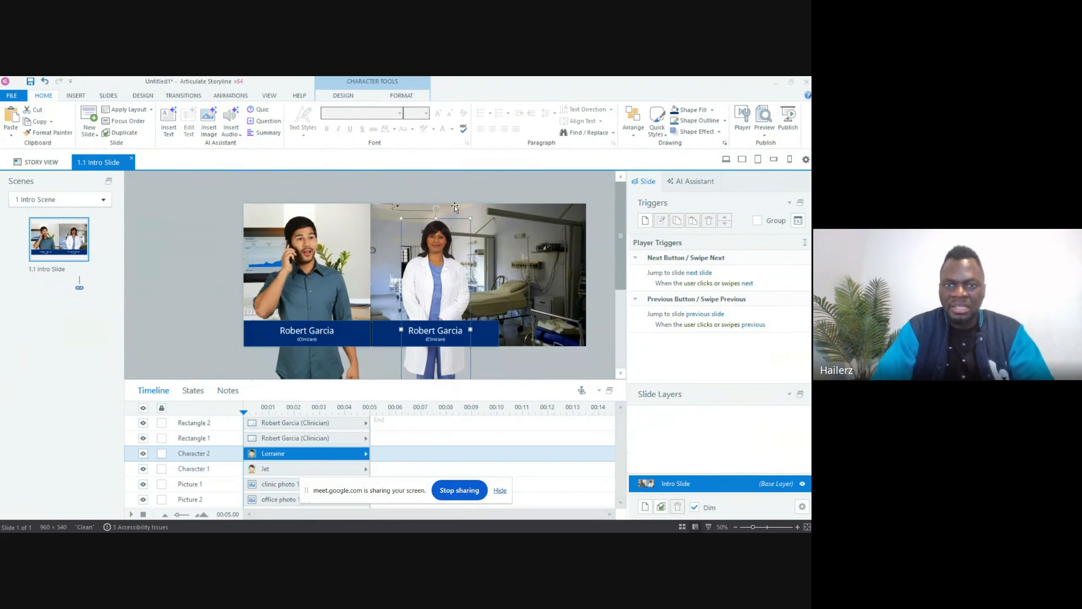
{"action": "left_click_drag", "start_coordinate": [475, 215], "coordinate": [486, 180]}
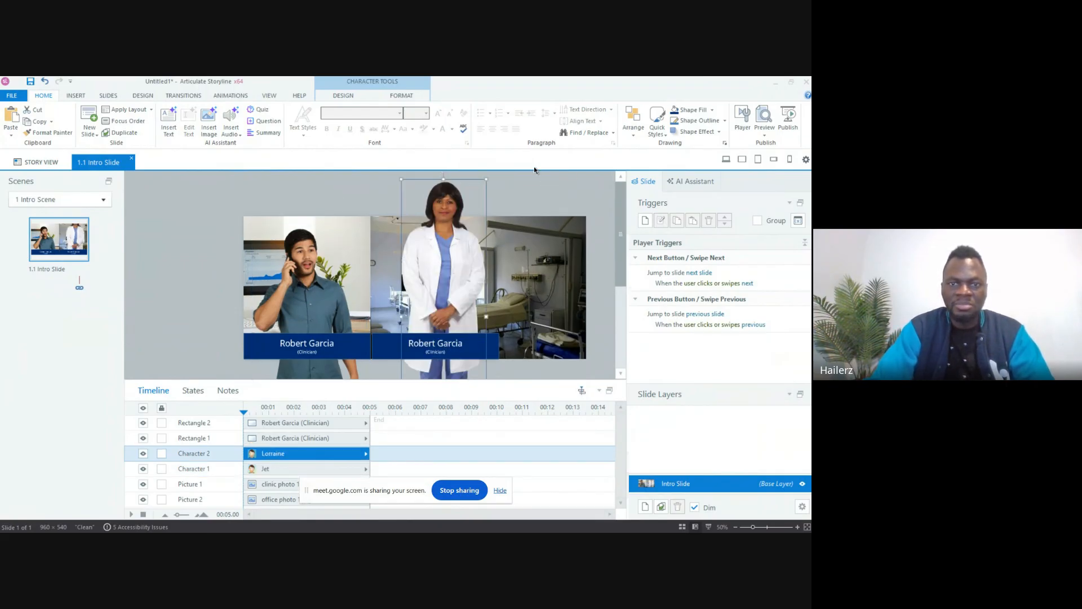
{"action": "mouse_move", "coordinate": [452, 273]}
{"action": "left_mouse_down"}
{"action": "mouse_move", "coordinate": [452, 315]}
{"action": "mouse_move", "coordinate": [447, 288]}
{"action": "left_mouse_up"}
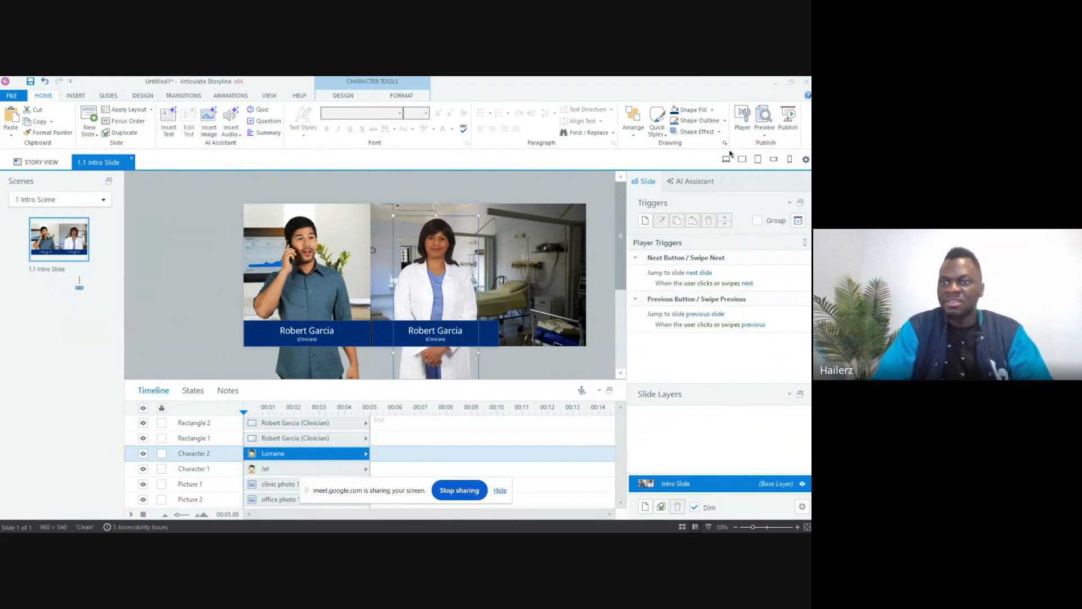
Step: Preview this slide to check the enlarged characters and the two name banners, and return to editing
{"action": "left_click", "coordinate": [770, 134]}
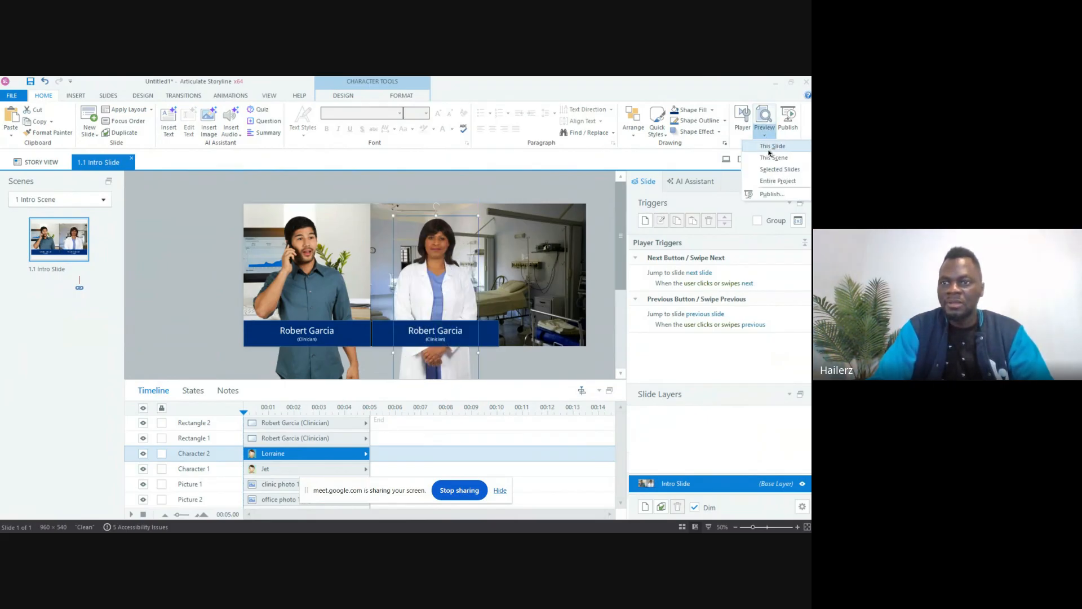
{"action": "left_click", "coordinate": [770, 150]}
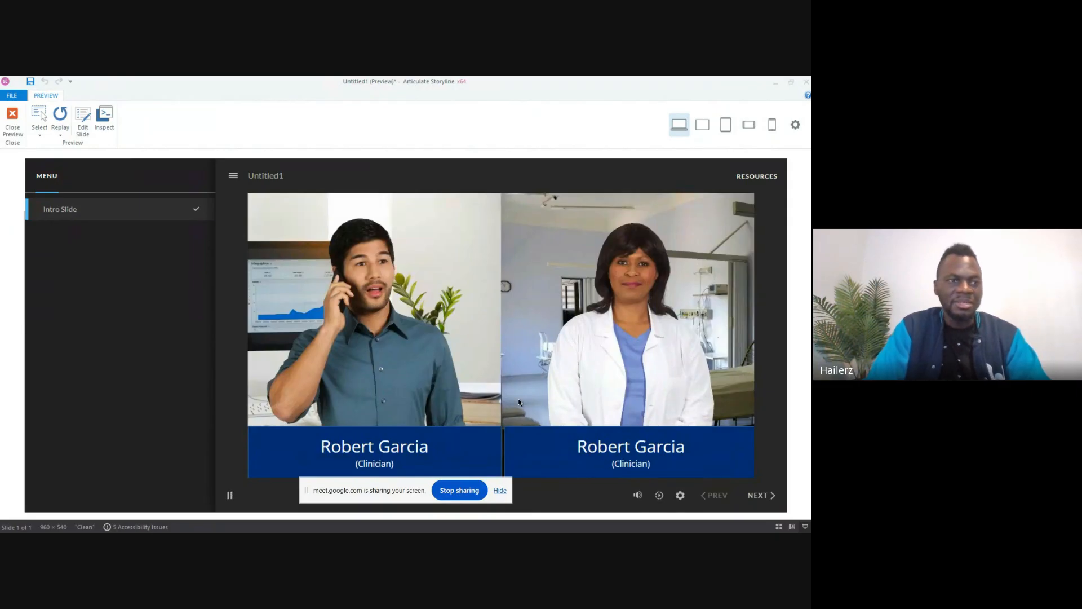
{"action": "left_click", "coordinate": [11, 128]}
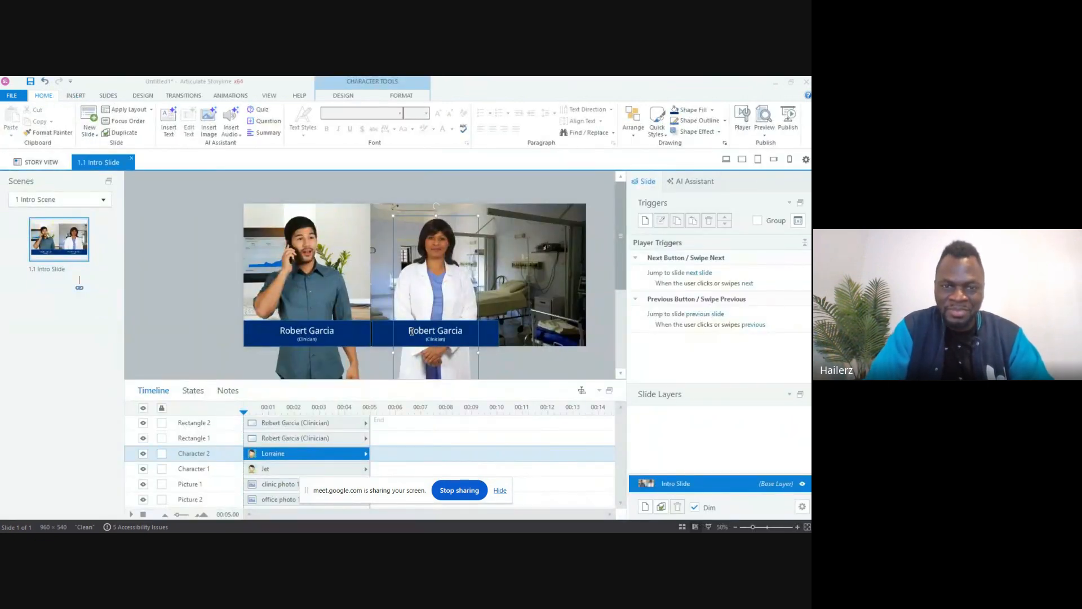
Step: Replace the name in the banner below Lorraine with the clinician's full name
{"action": "left_click", "coordinate": [411, 331]}
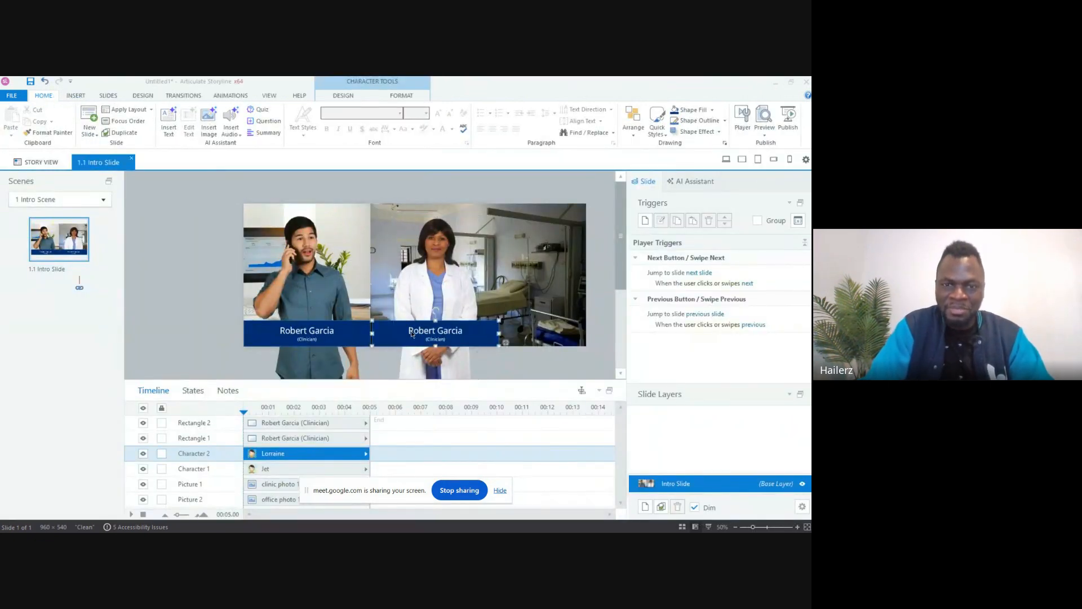
{"action": "left_click_drag", "start_coordinate": [411, 330], "coordinate": [469, 328]}
{"action": "type", "text": "Am"}
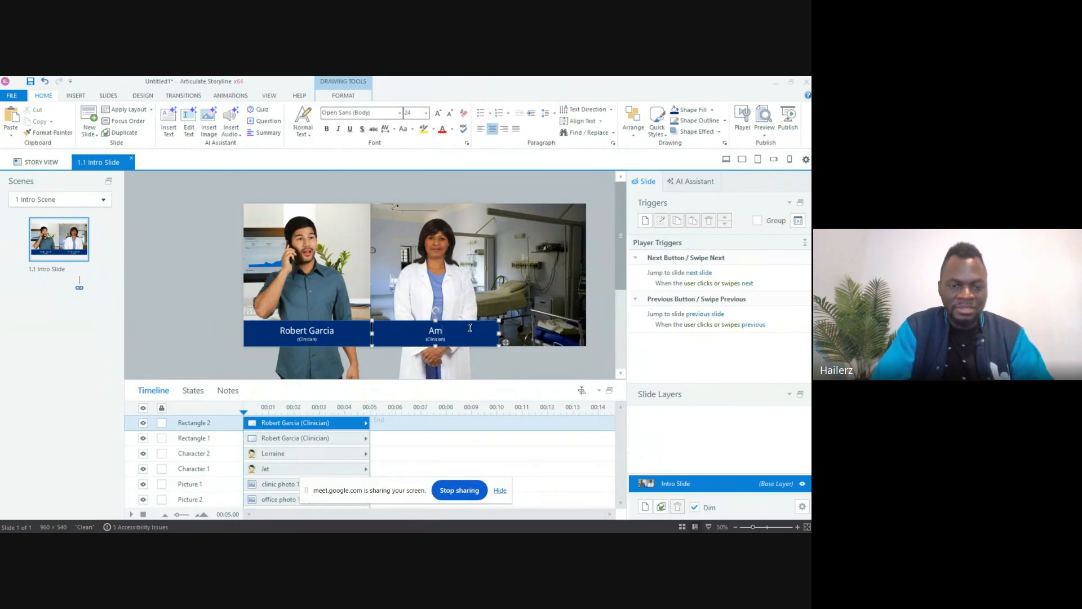
{"action": "type", "text": "y Smith"}
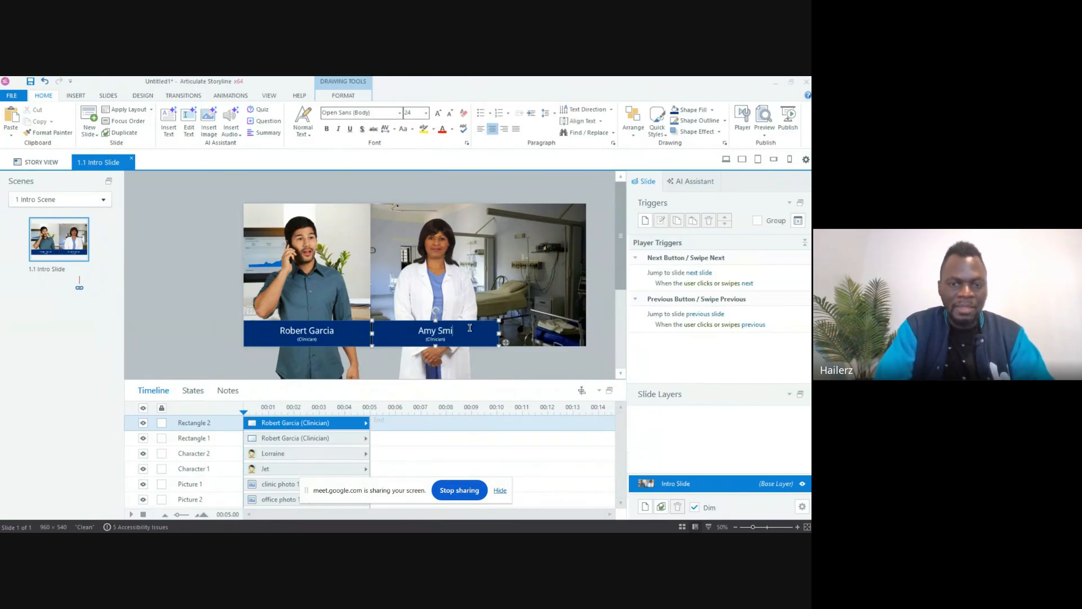
{"action": "double_click", "coordinate": [434, 340]}
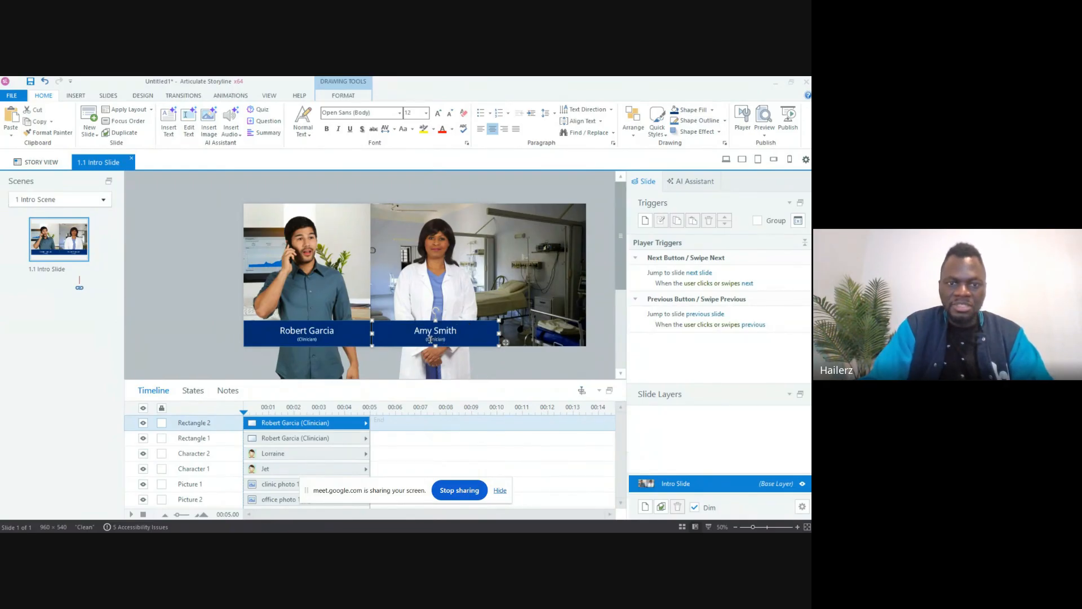
Step: Change the role line in the banner below Jet to "(Customer)"
{"action": "left_click", "coordinate": [315, 338]}
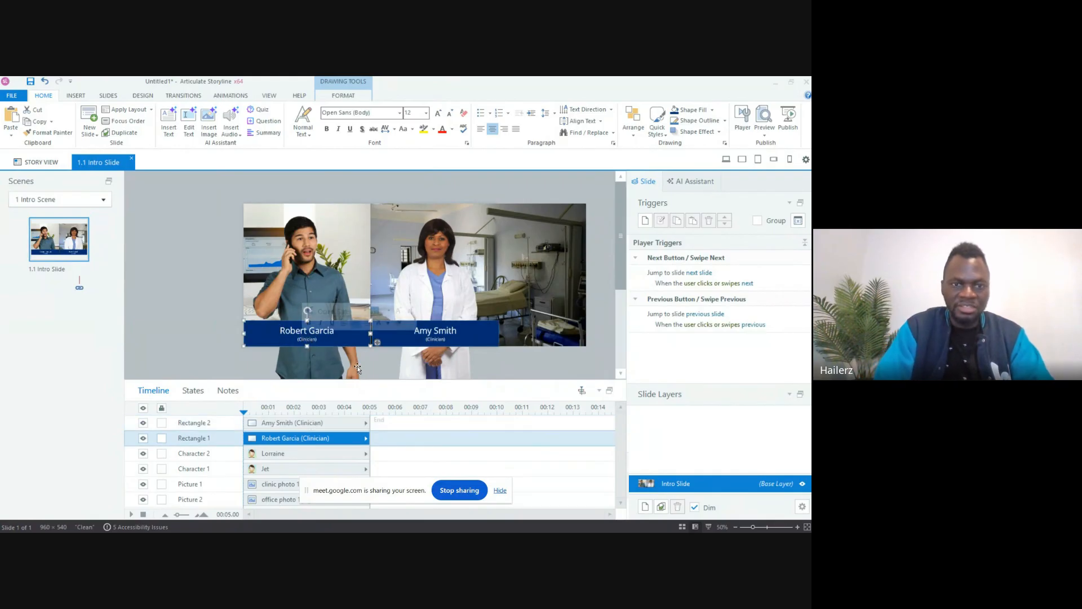
{"action": "type", "text": "Cus"}
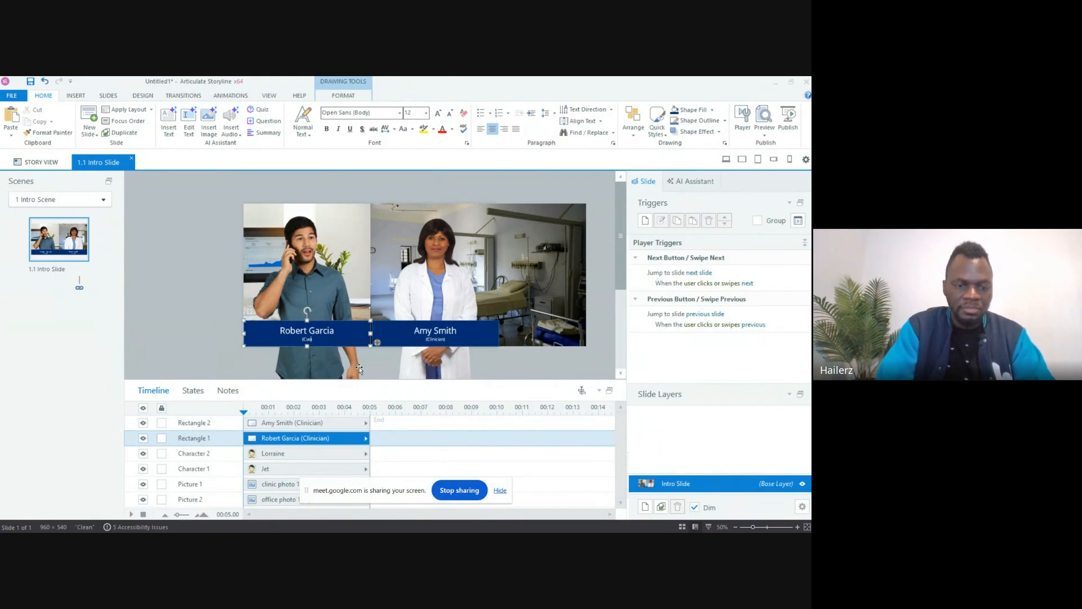
{"action": "type", "text": "omer"}
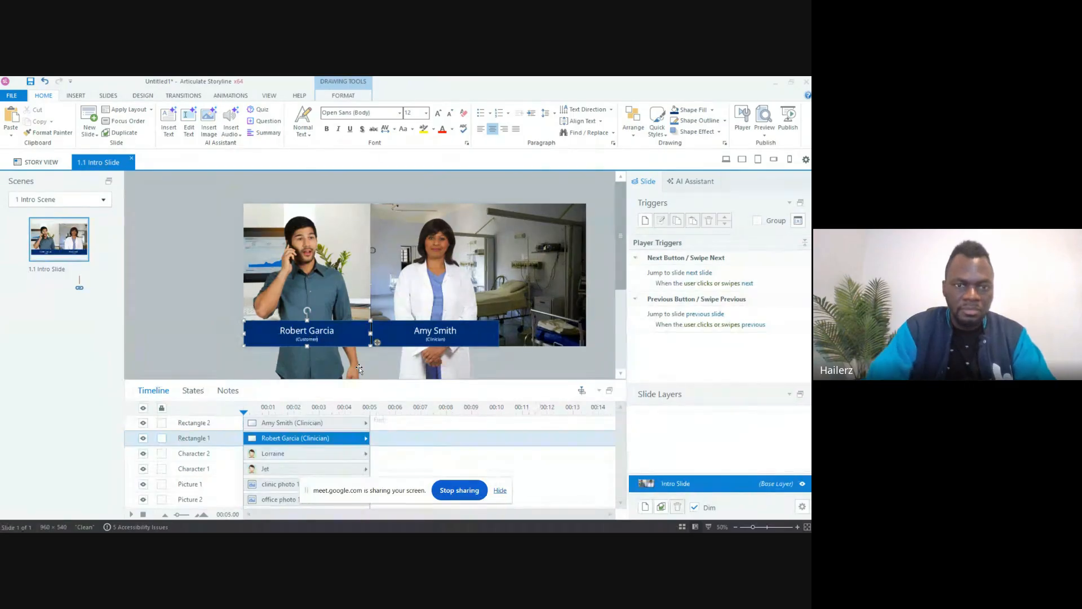
{"action": "left_click", "coordinate": [183, 313]}
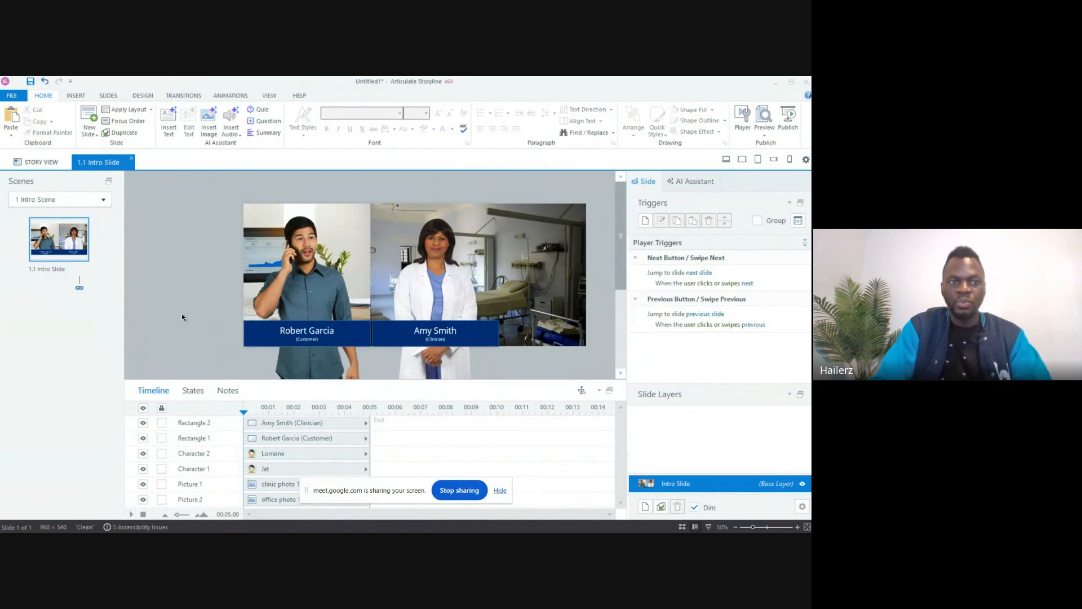
Step: Duplicate the Intro Slide within the Intro Scene
{"action": "right_click", "coordinate": [74, 242]}
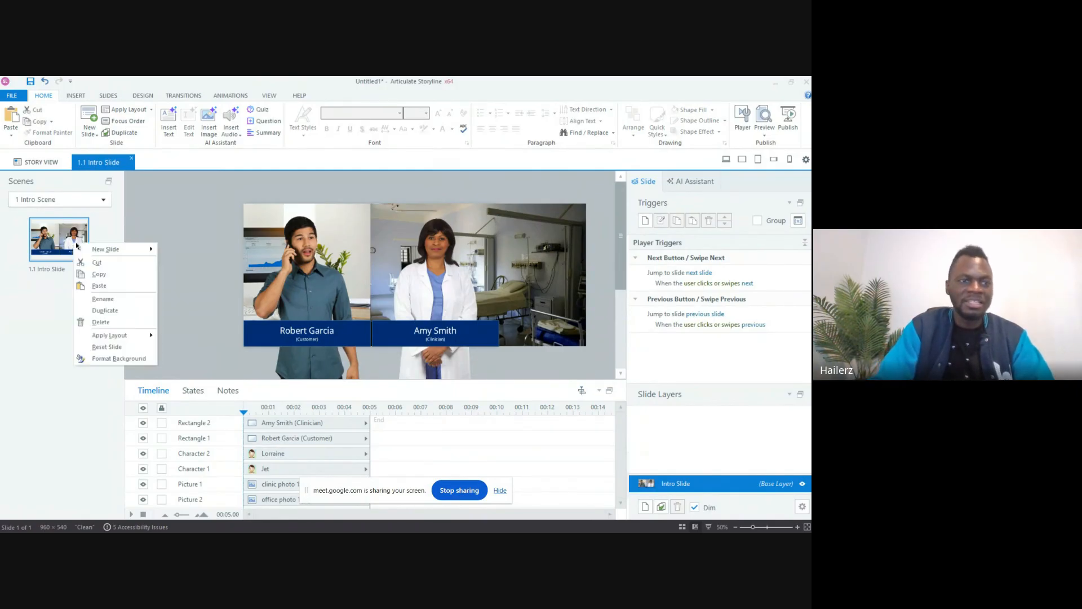
{"action": "left_click", "coordinate": [51, 238]}
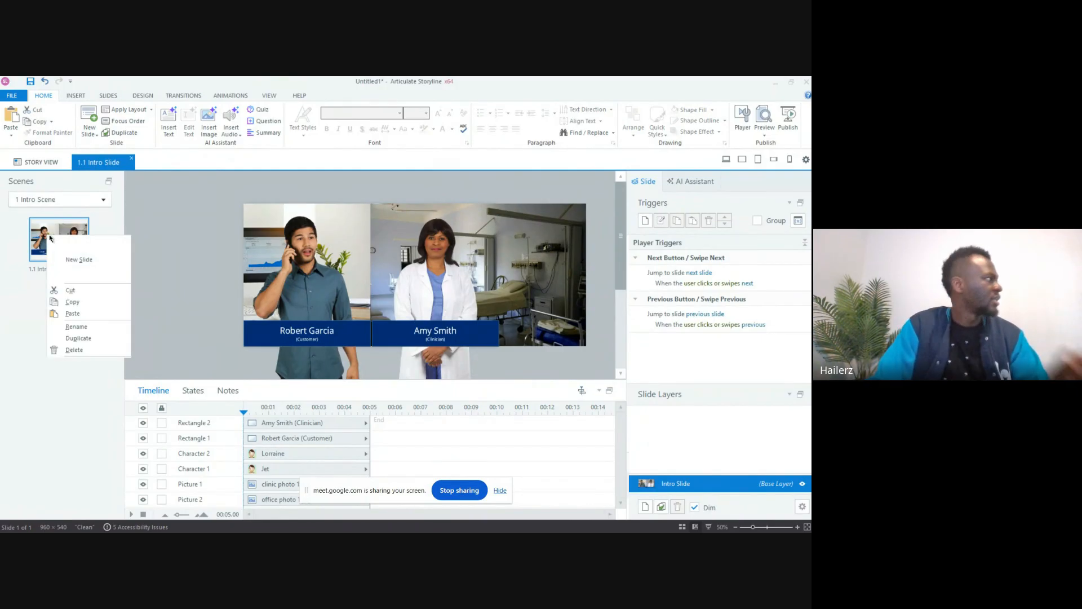
{"action": "right_click", "coordinate": [50, 238]}
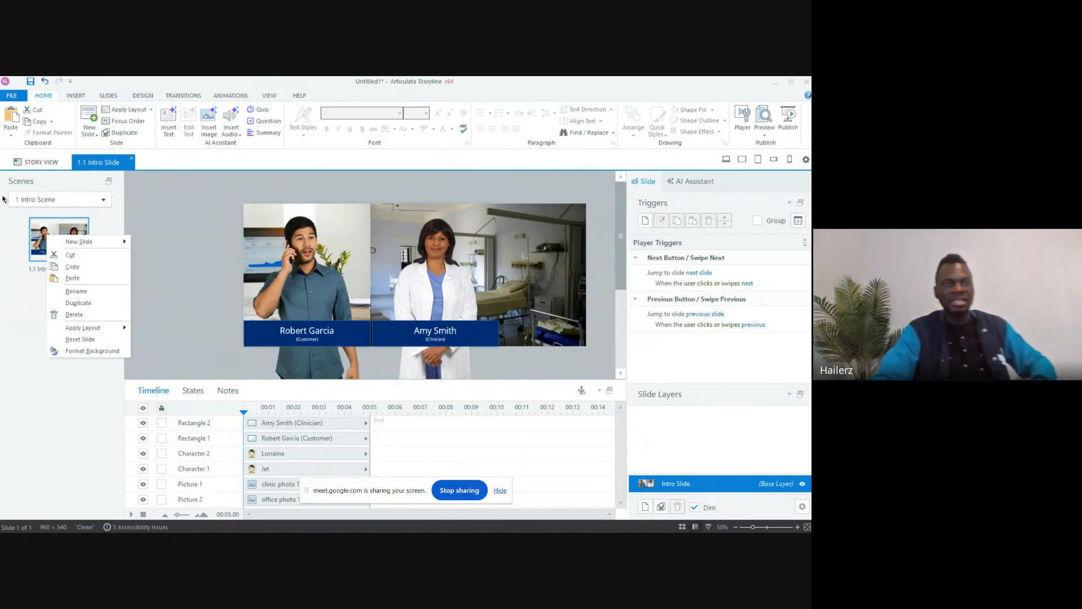
{"action": "left_click", "coordinate": [98, 309]}
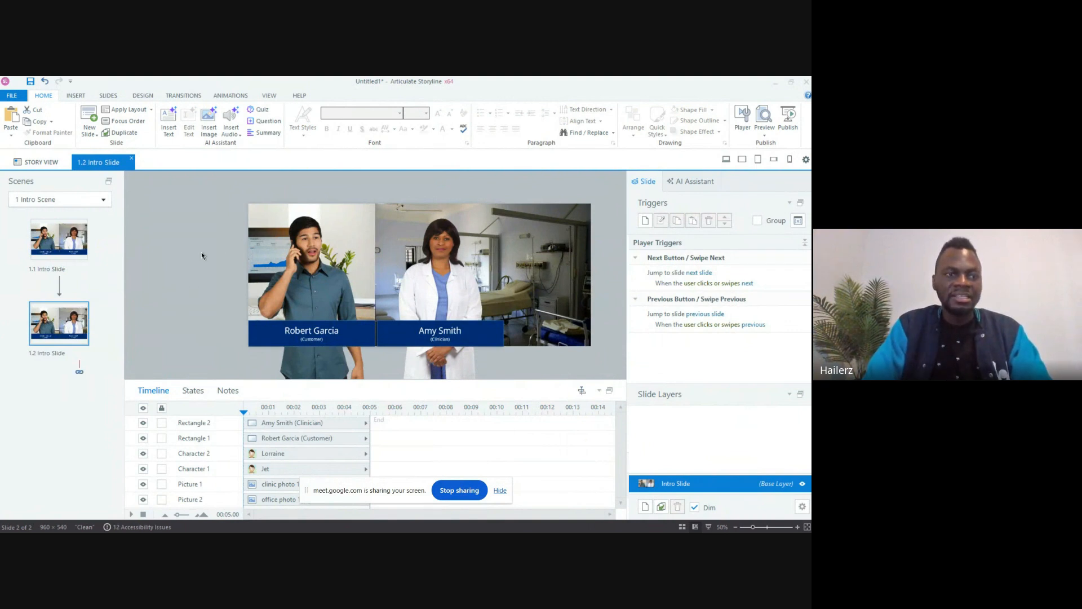
Step: Start a text-to-speech narration on slide 1.1 with an opening sentence, "Meet" followed by the two characters' first names
{"action": "left_click", "coordinate": [53, 239]}
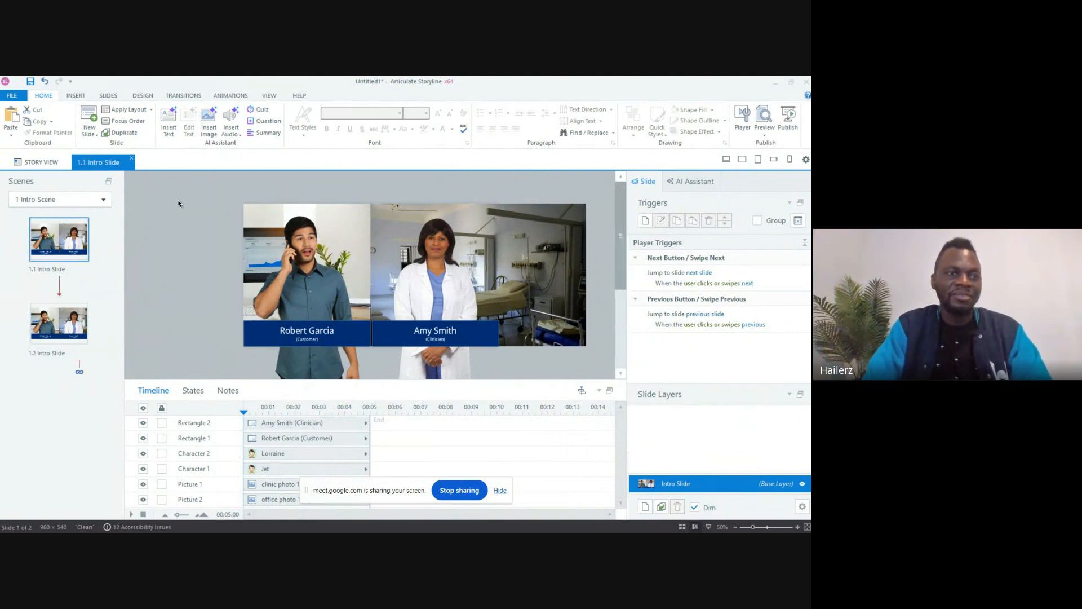
{"action": "left_click", "coordinate": [84, 97]}
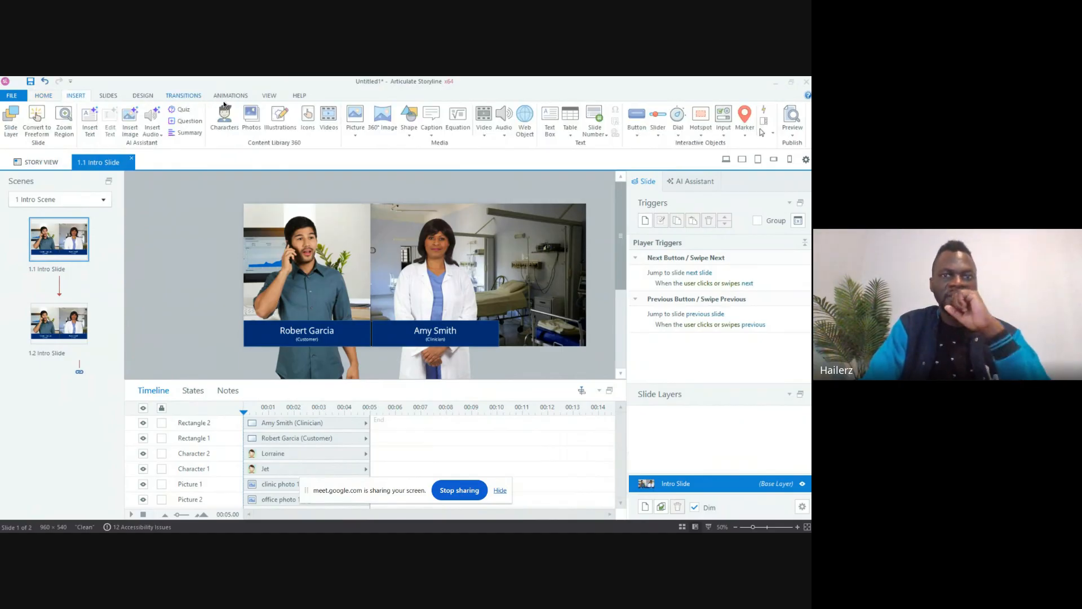
{"action": "left_click", "coordinate": [513, 138]}
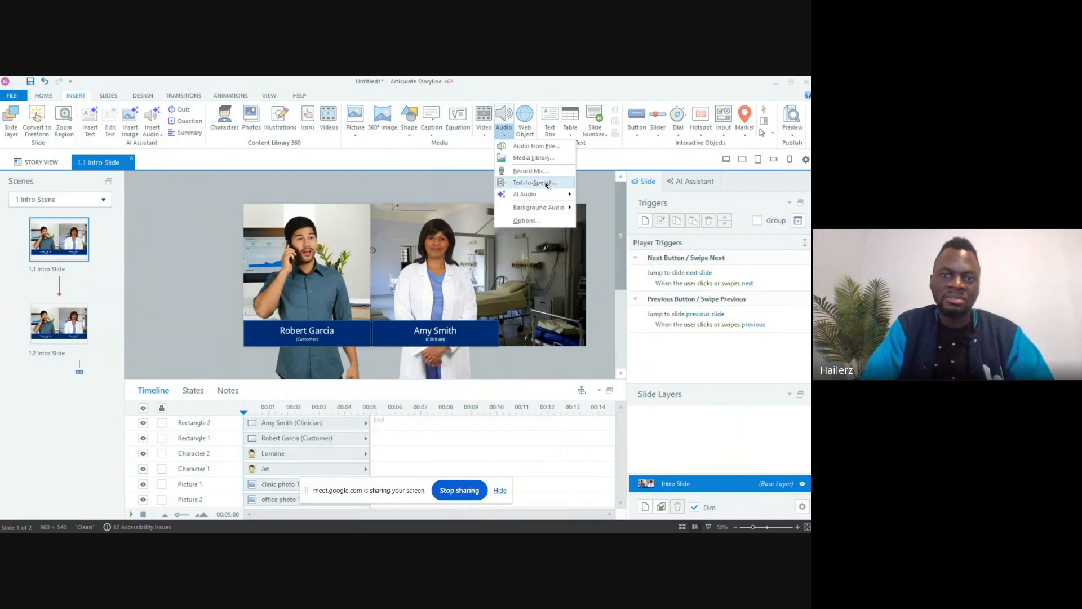
{"action": "left_click", "coordinate": [545, 184]}
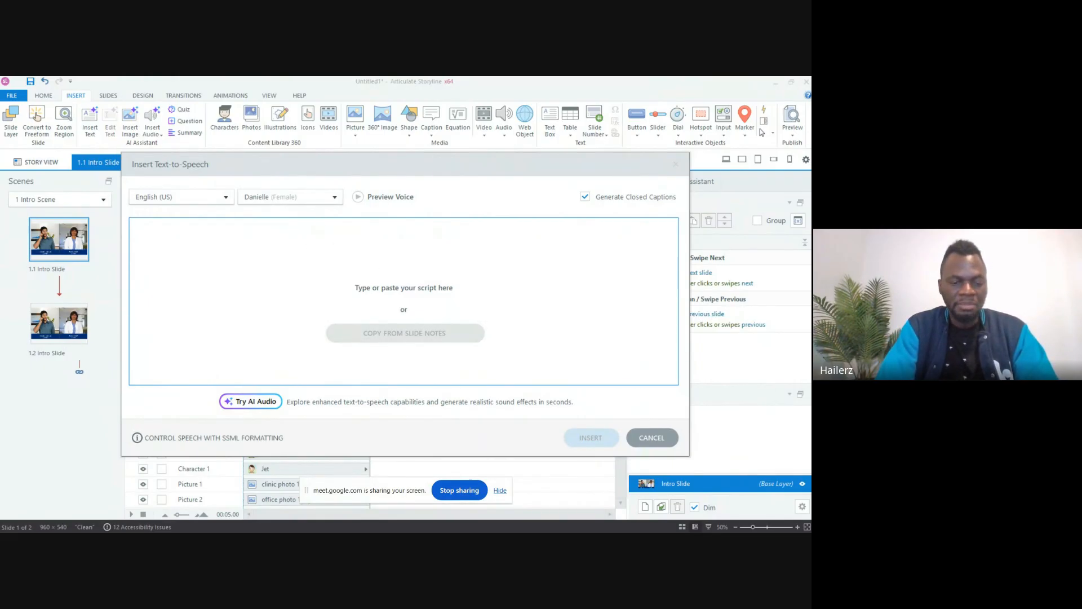
{"action": "type", "text": "Meet R"}
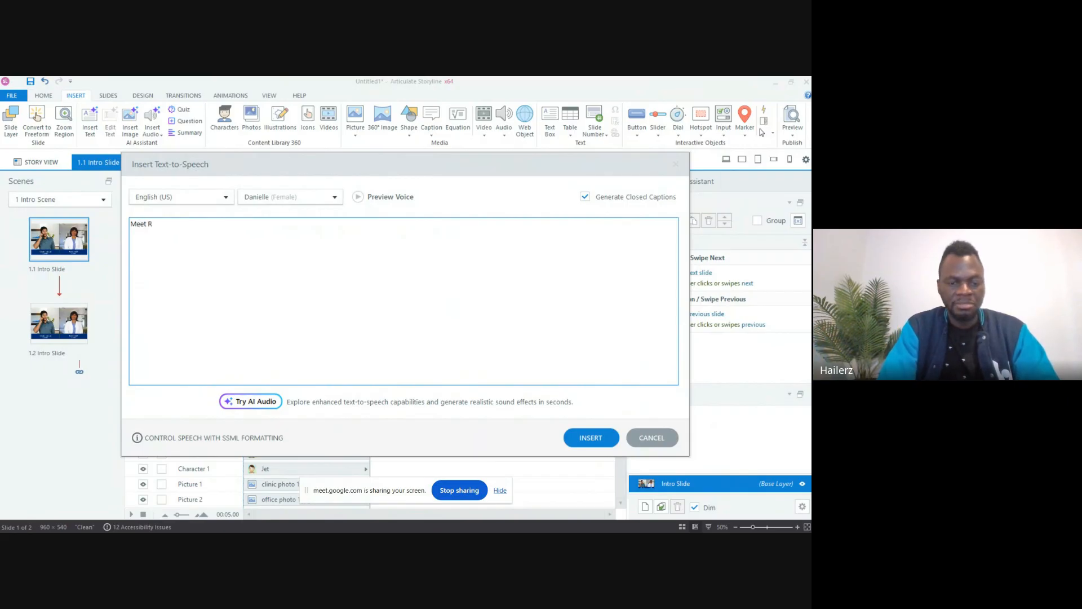
{"action": "type", "text": "obert and "}
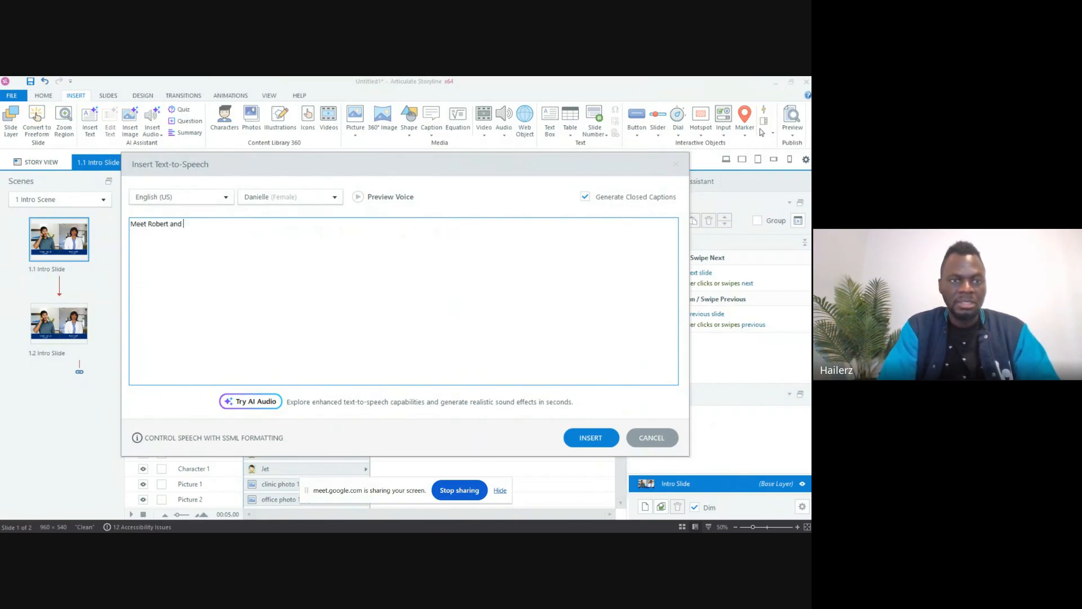
{"action": "type", "text": "Amy"}
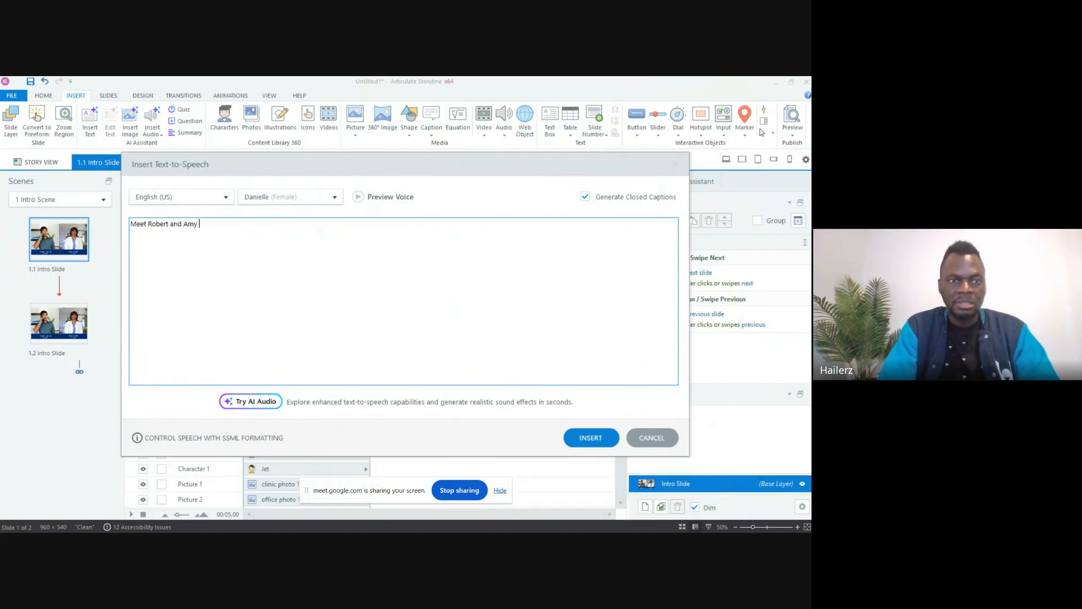
Step: Add a script sentence saying that the male character, by first name, "is a customer calling Pharma Inc. to make enquiries about a mediation."
{"action": "type", "text": ". R"}
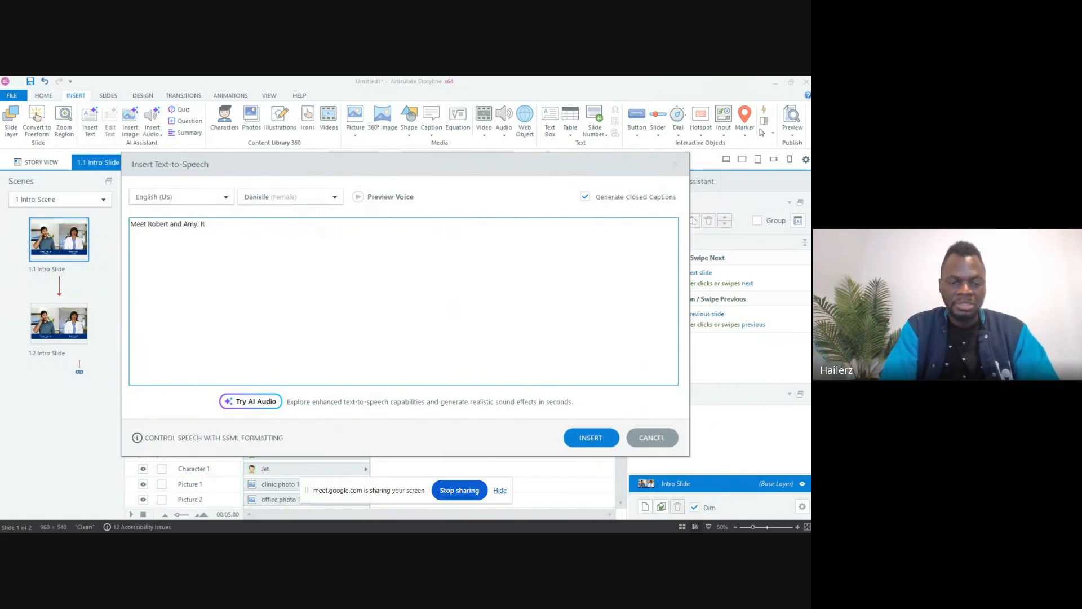
{"action": "type", "text": "obert is a c"}
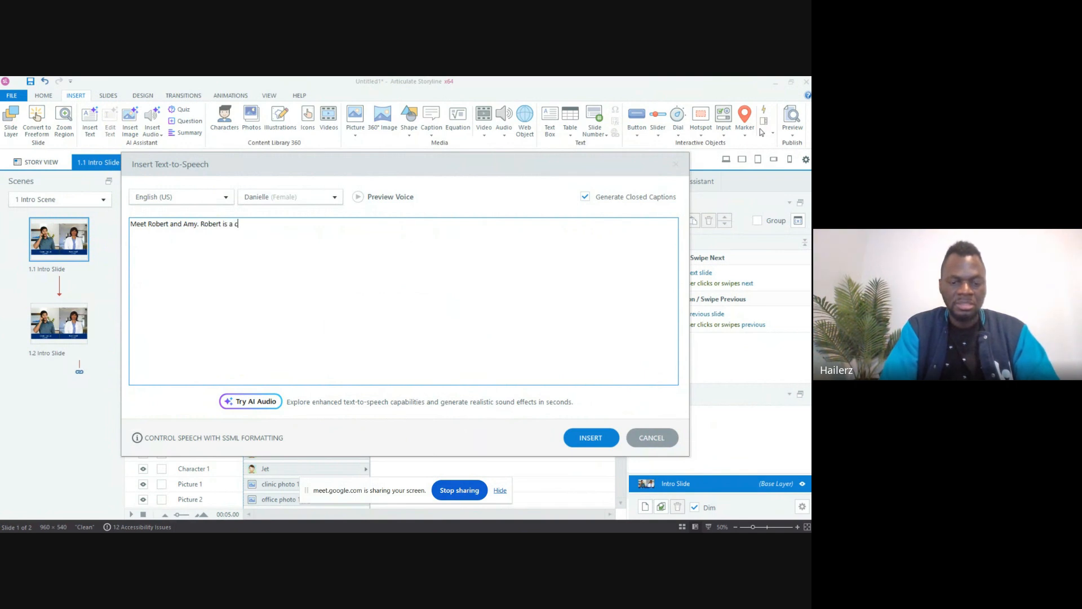
{"action": "type", "text": "ustomer"}
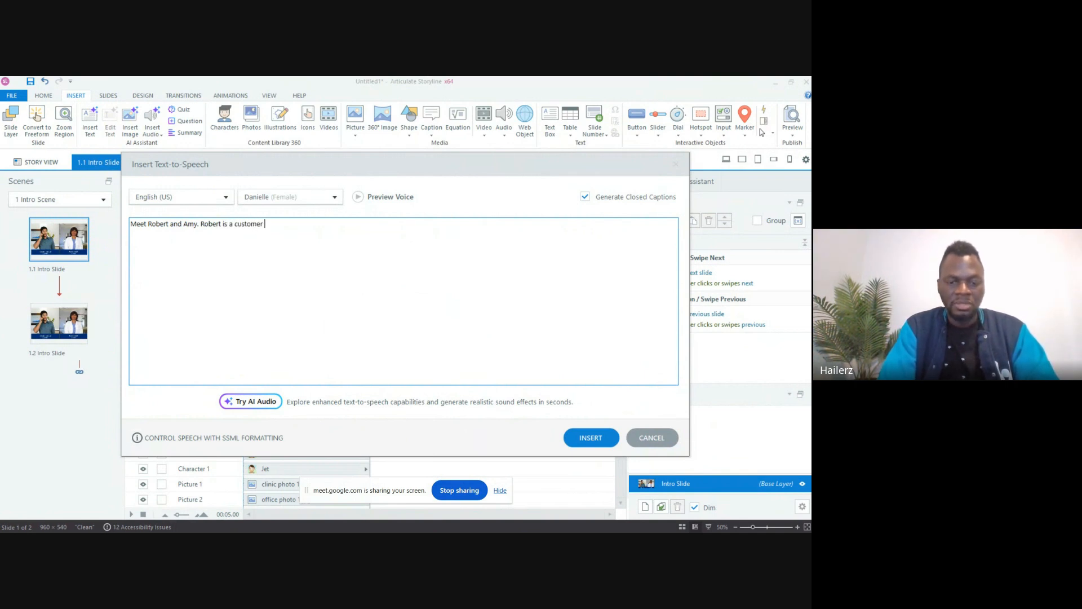
{"action": "type", "text": " calling Ph"}
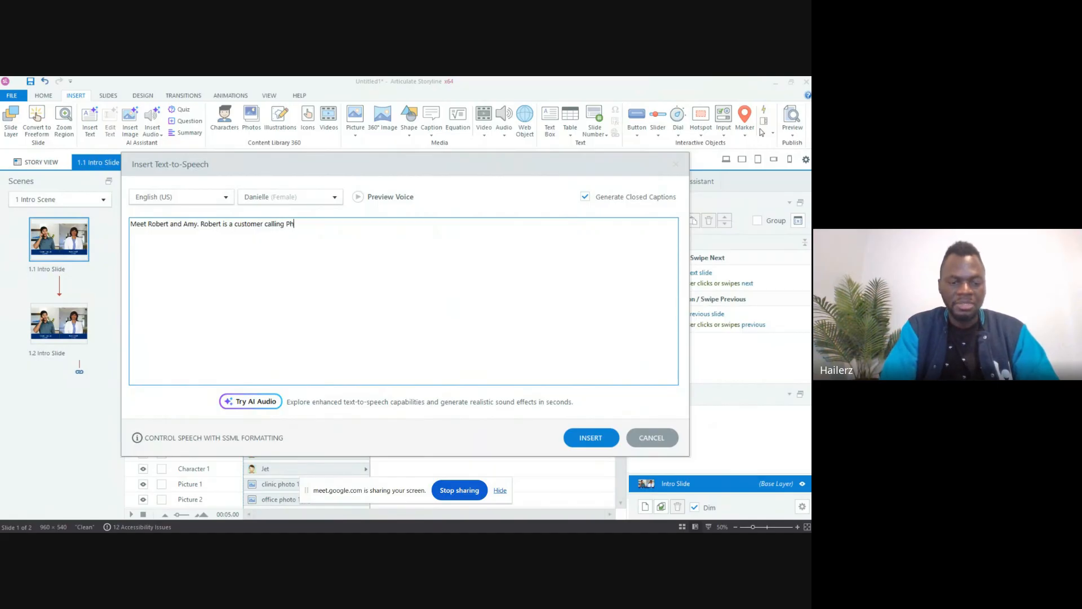
{"action": "type", "text": "arma Inc"}
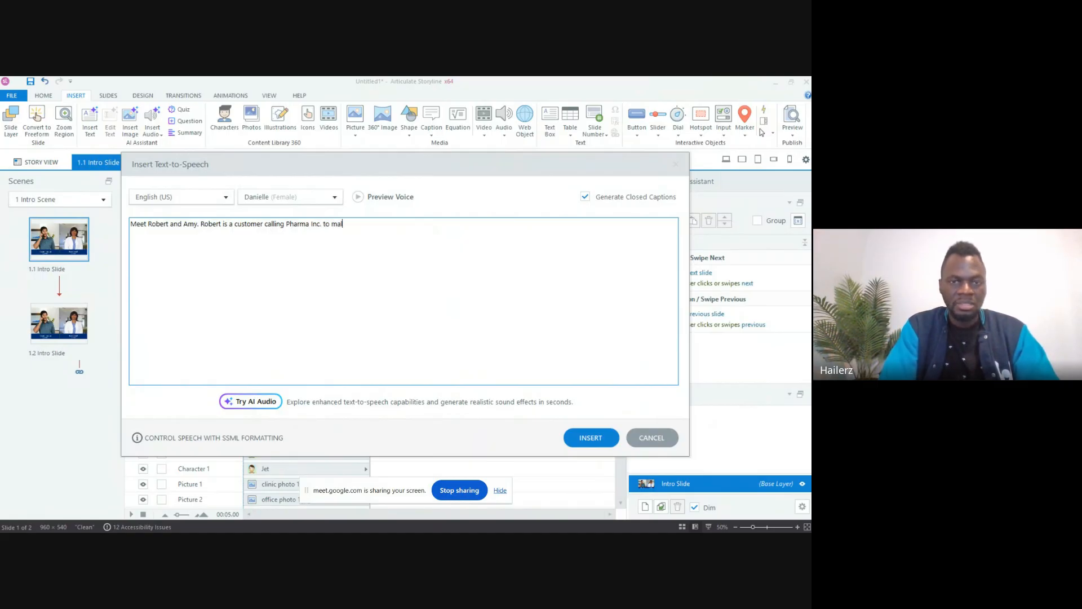
{"action": "type", "text": ". to make e"}
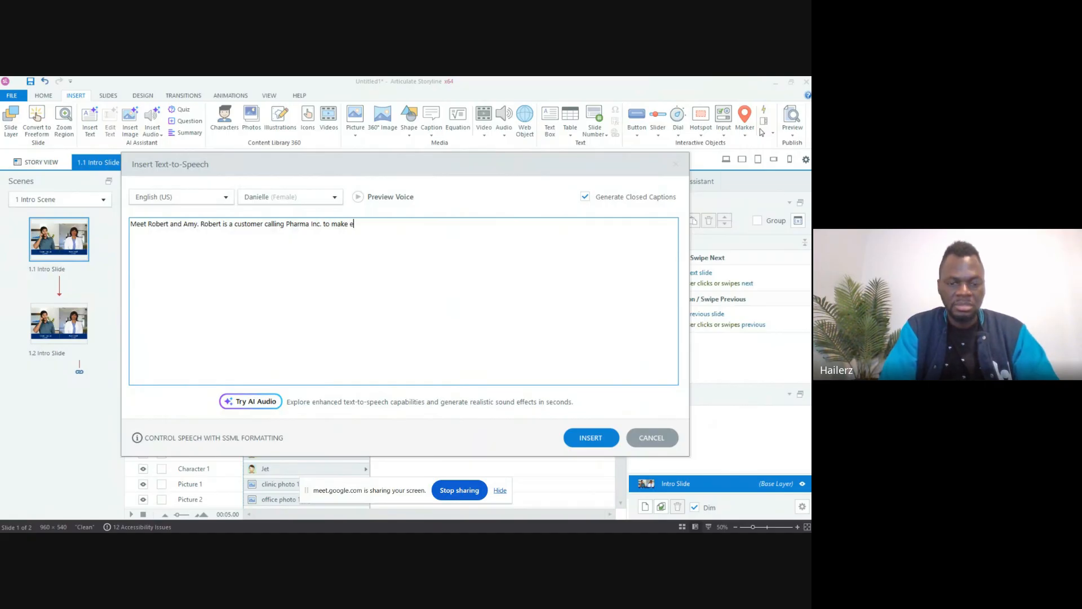
{"action": "type", "text": "nquir"}
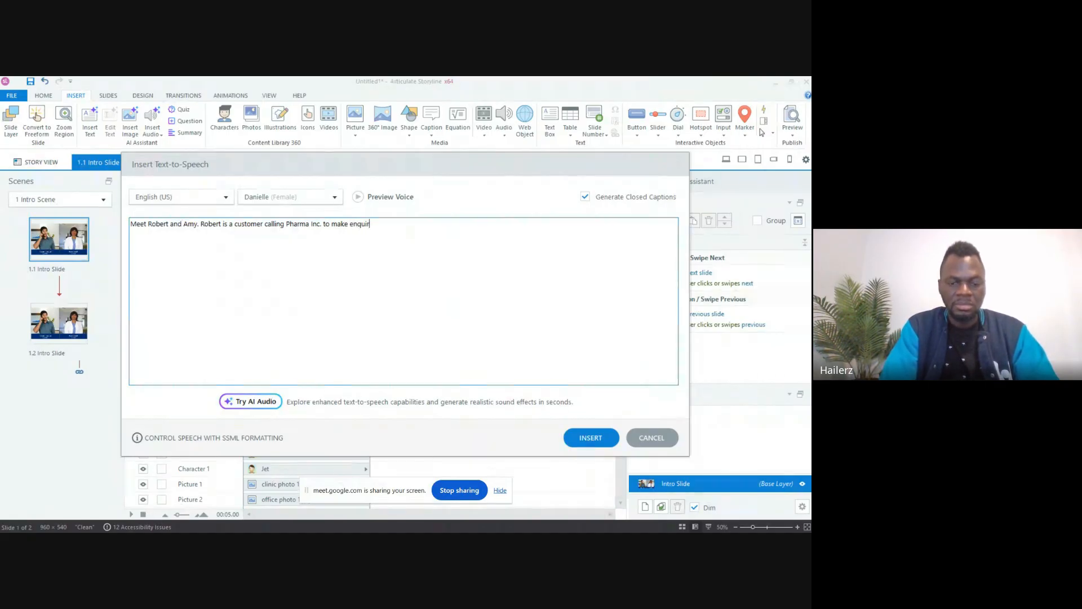
{"action": "type", "text": "ies about a"}
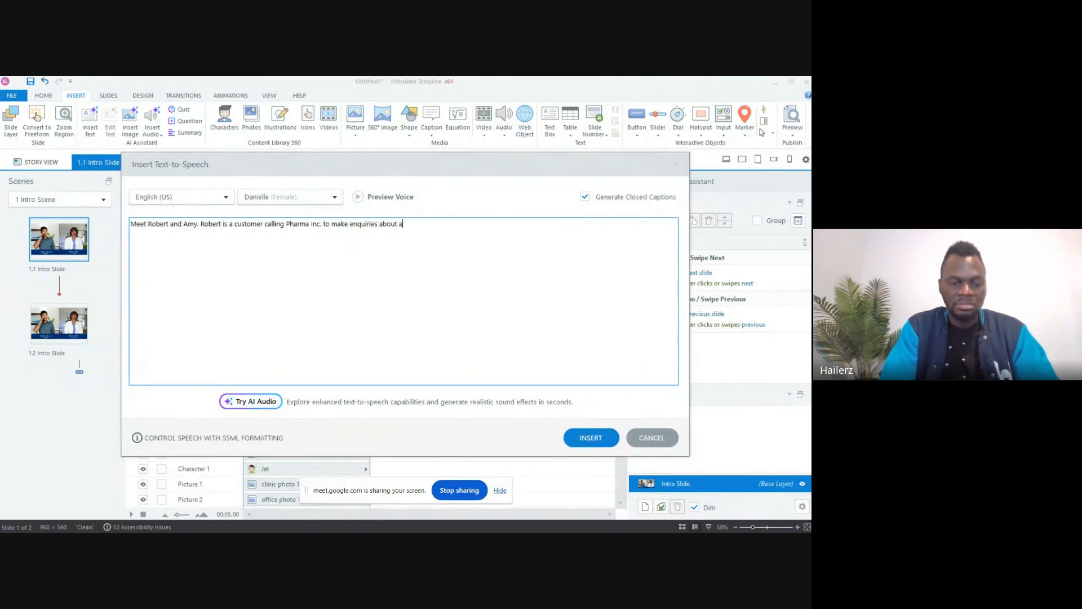
{"action": "type", "text": " m"}
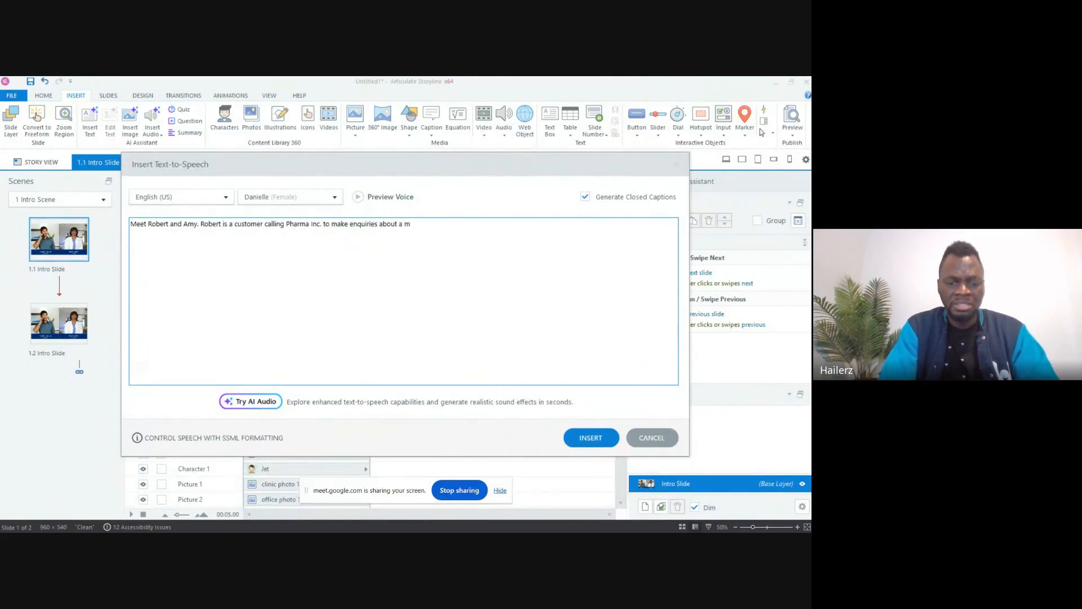
{"action": "type", "text": "ediation"}
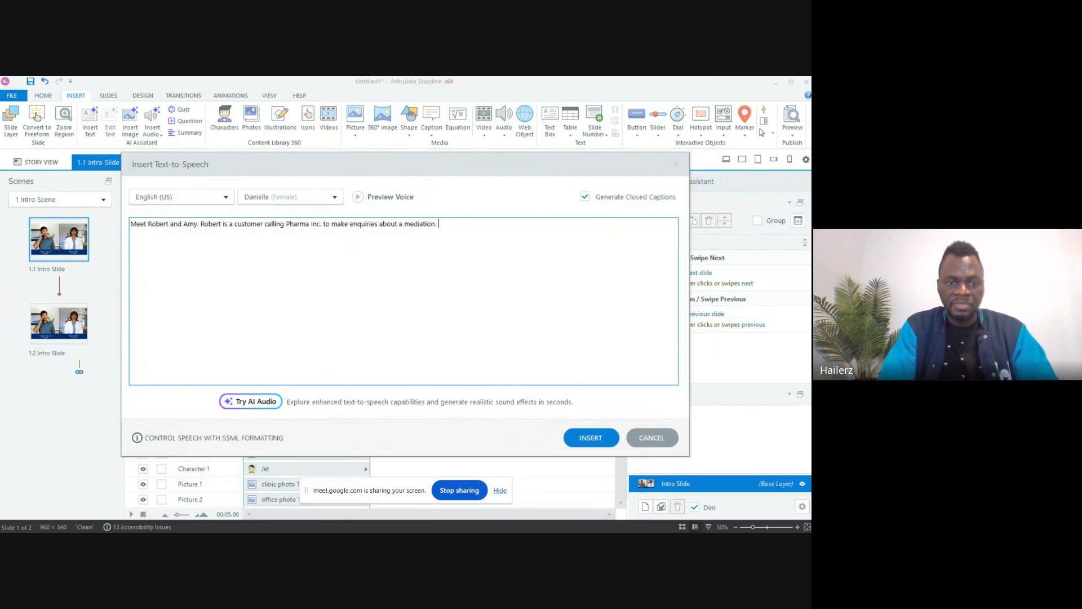
Step: Finish the narration script with a sentence saying that the female character, by first name, "is the clinician who picks up the call."
{"action": "type", "text": ". Amy is t"}
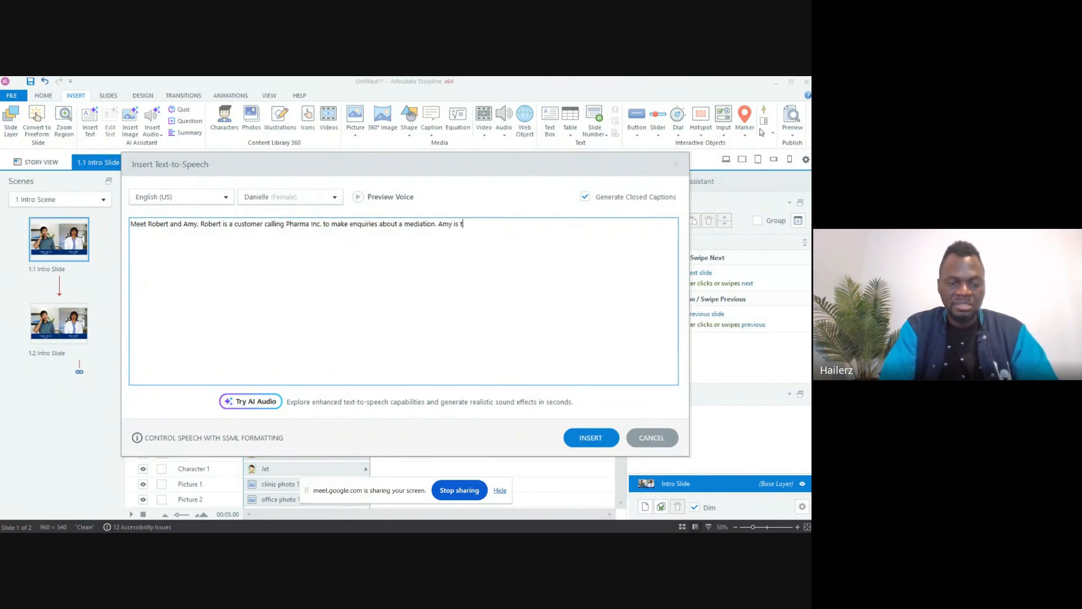
{"action": "type", "text": "he clinic"}
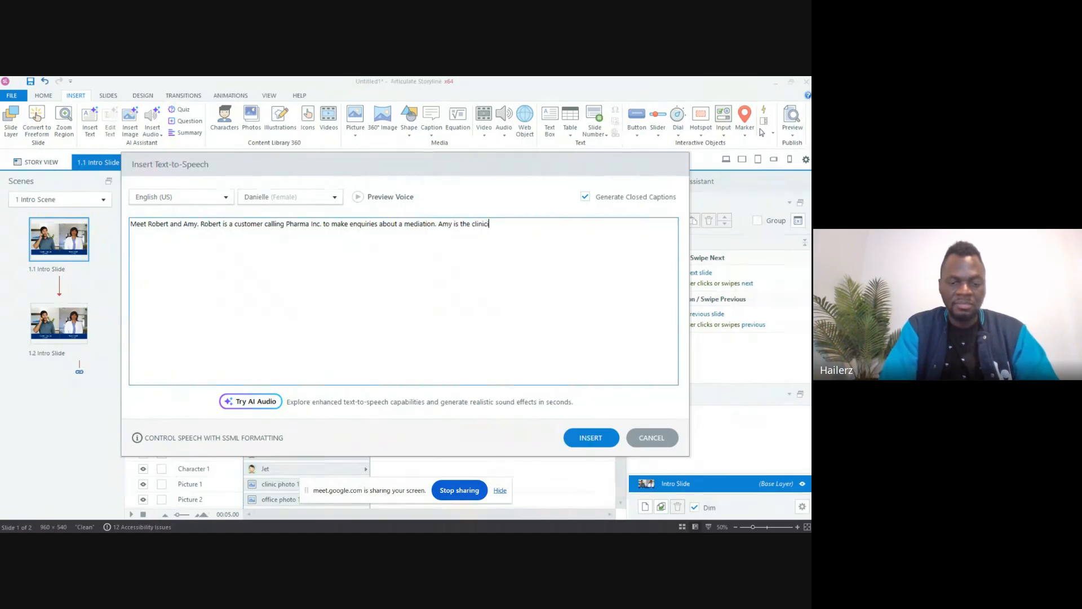
{"action": "type", "text": "ian"}
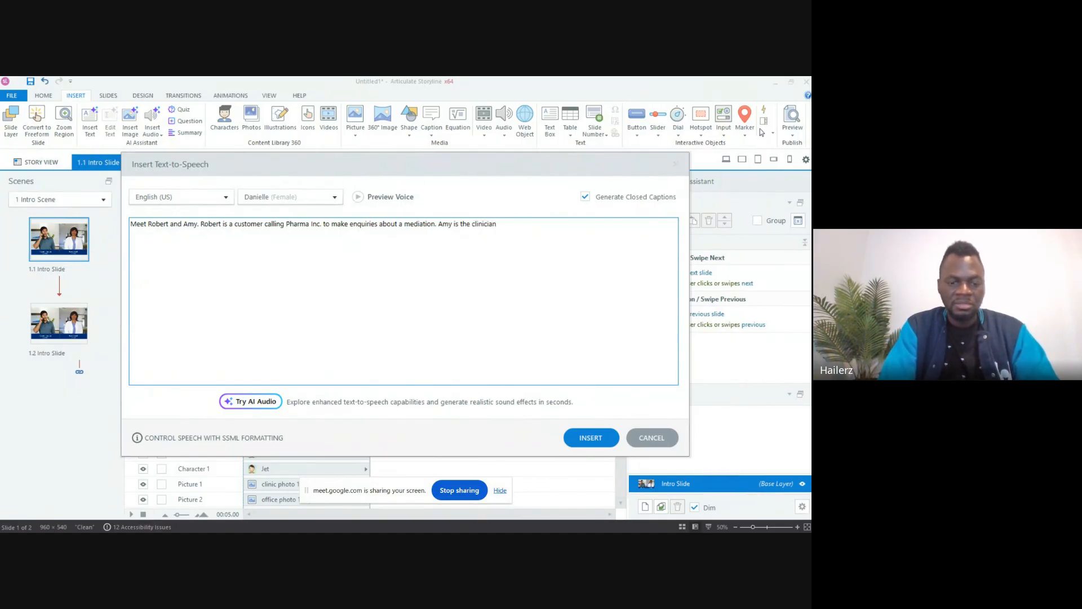
{"action": "type", "text": " who"}
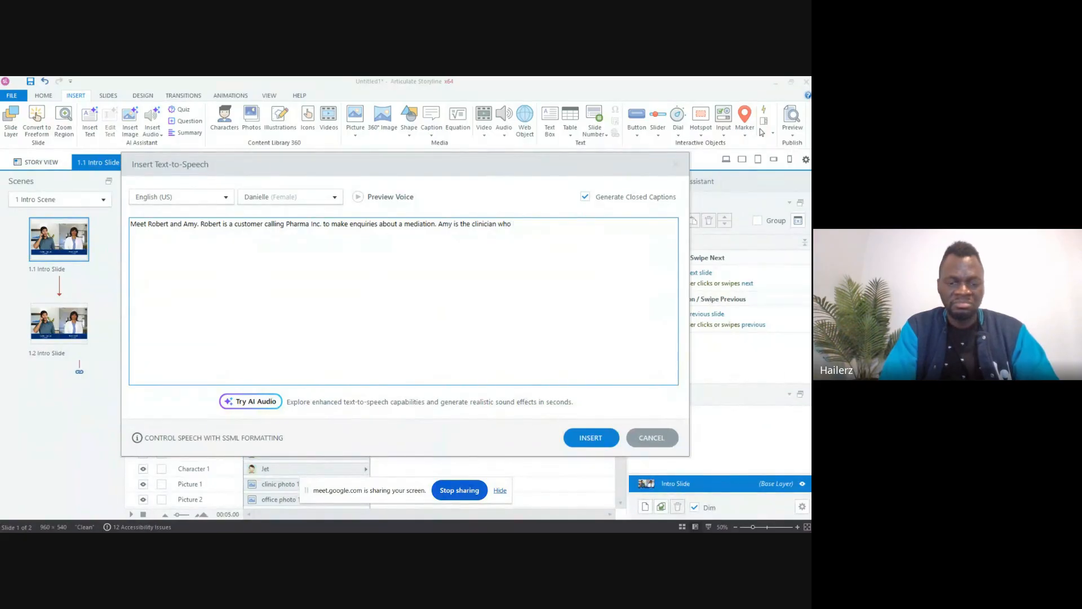
{"action": "type", "text": " picks "}
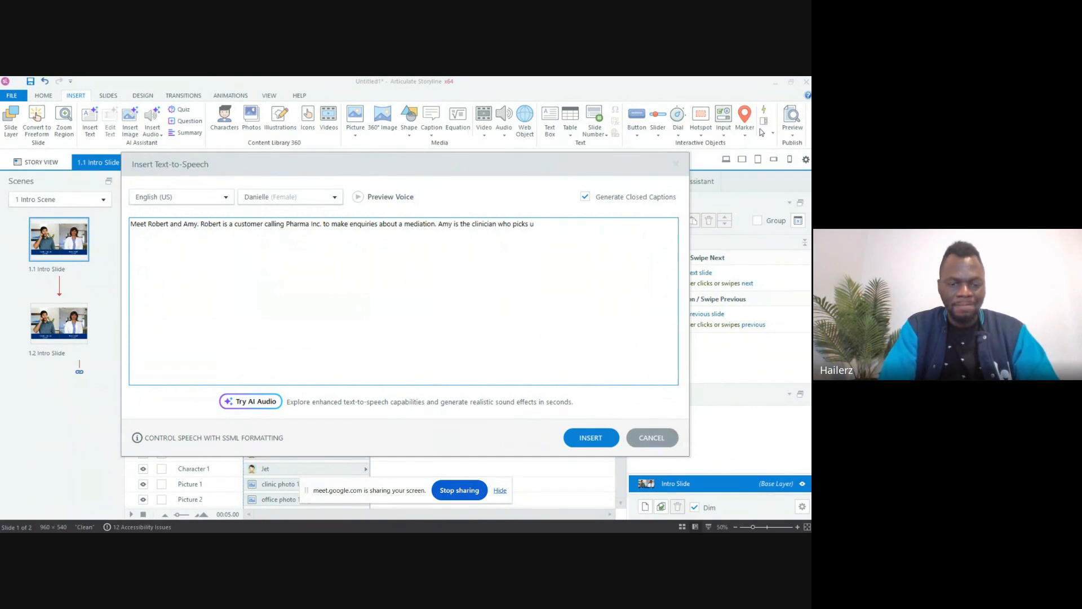
{"action": "type", "text": "up the call."}
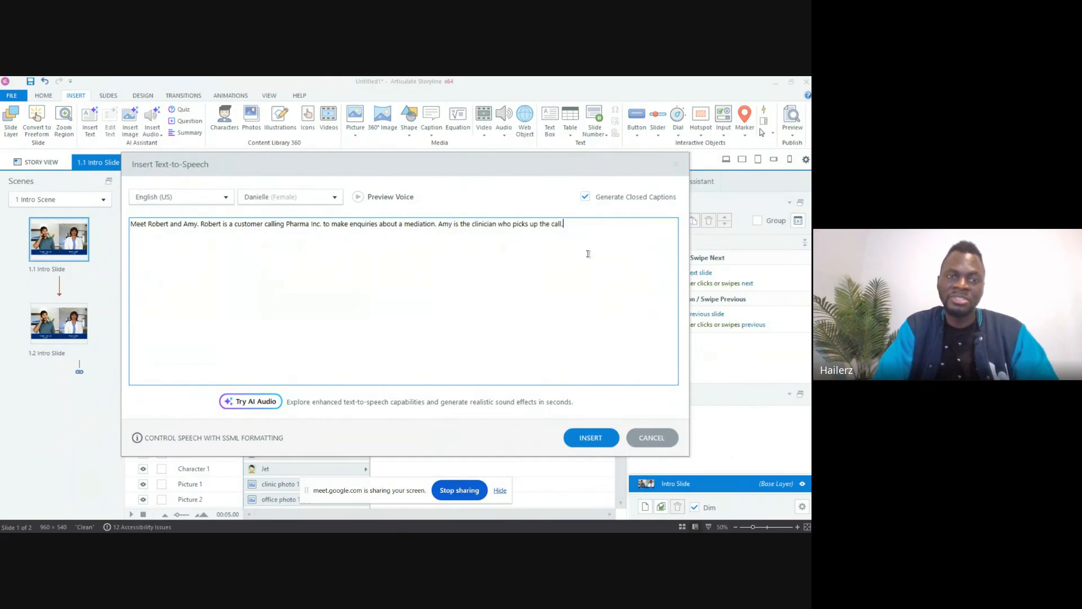
Step: Select the Joanna (Female) neural voice for the narration and insert it on slide 1.1
{"action": "left_click", "coordinate": [335, 197]}
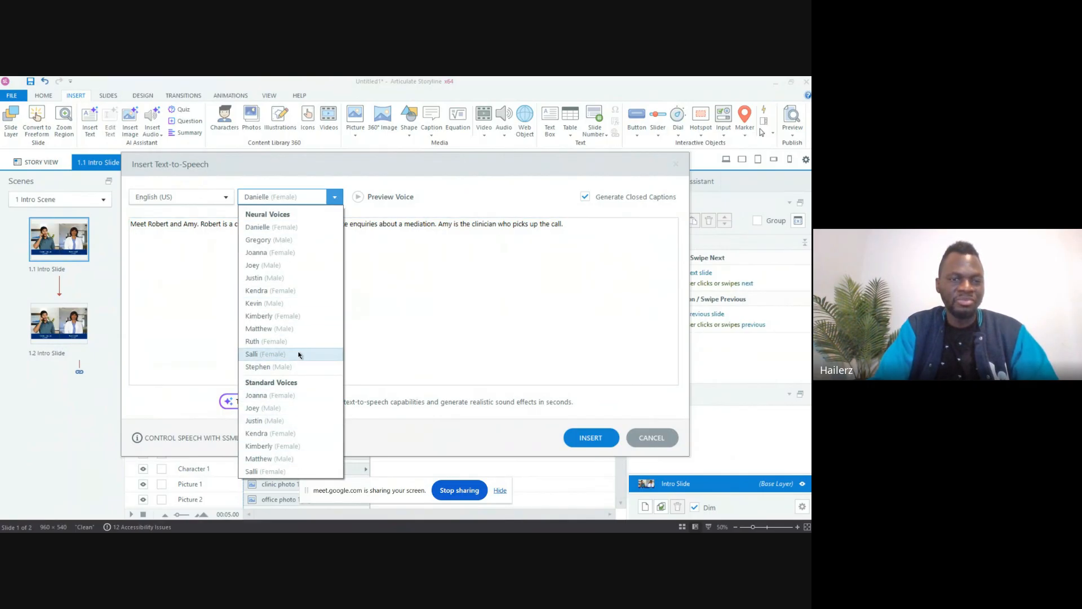
{"action": "left_click", "coordinate": [272, 252]}
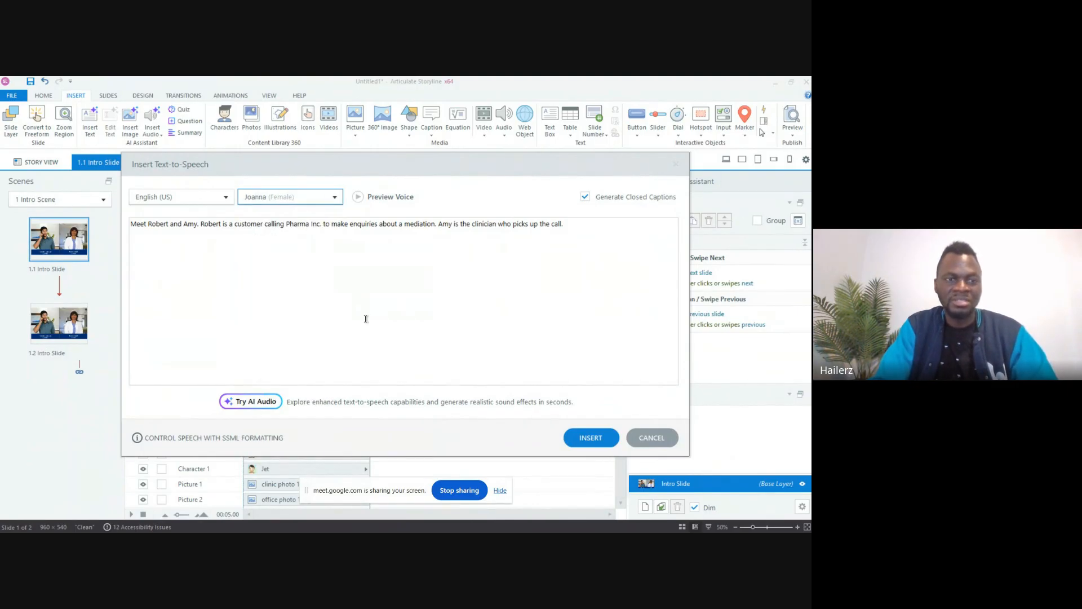
{"action": "left_click", "coordinate": [586, 444]}
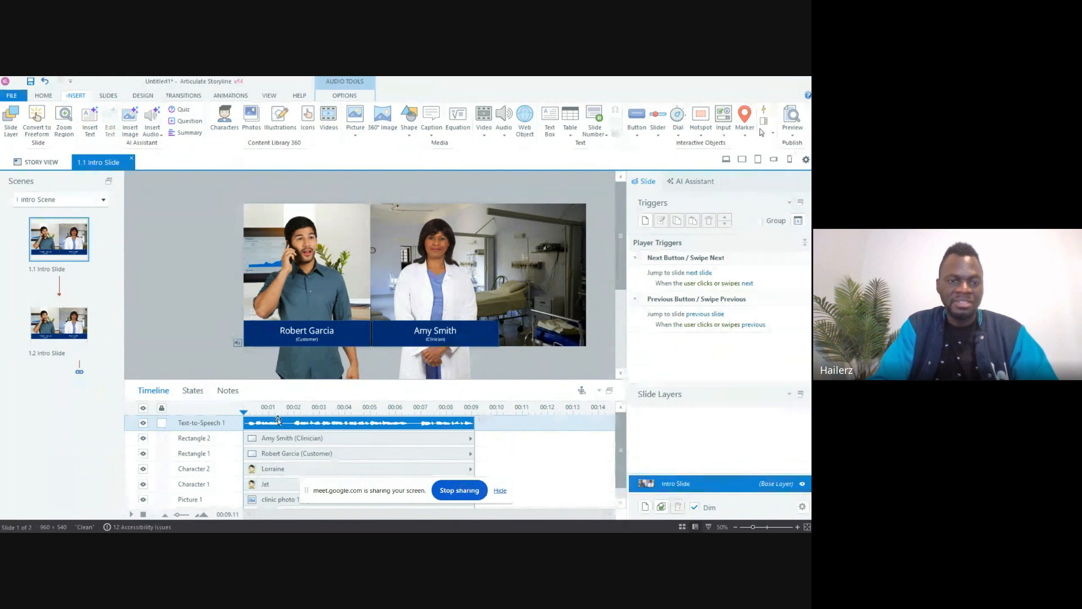
{"action": "left_click", "coordinate": [306, 250]}
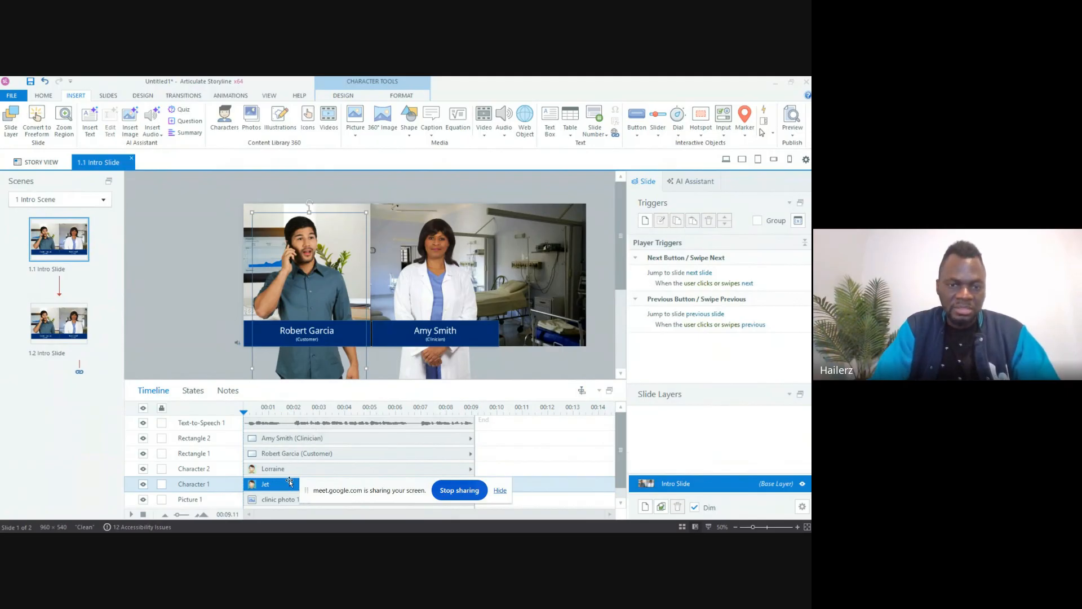
{"action": "left_click", "coordinate": [302, 424]}
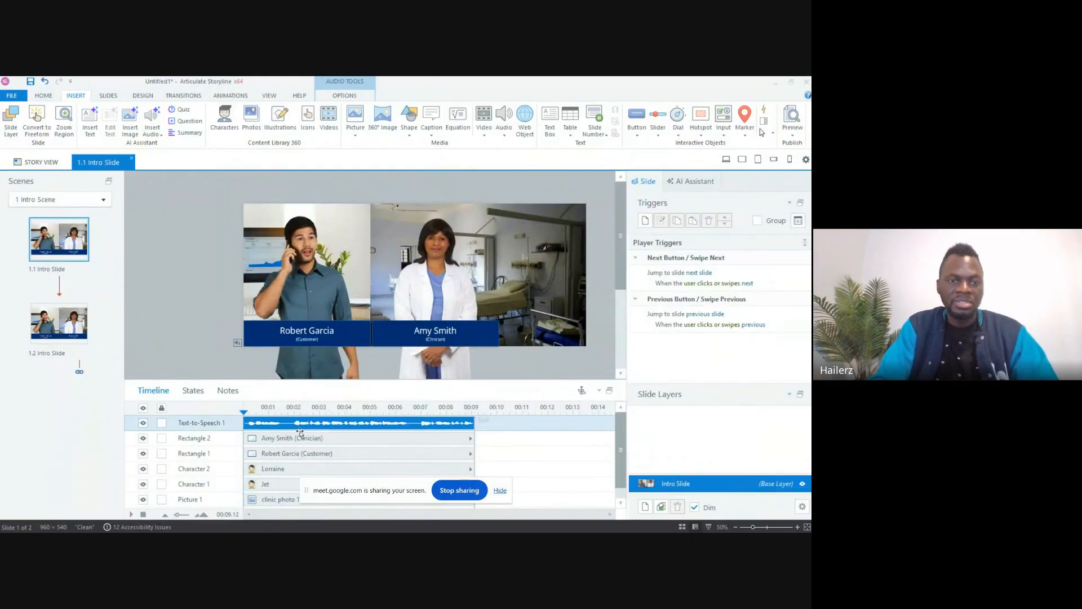
{"action": "left_click", "coordinate": [302, 287]}
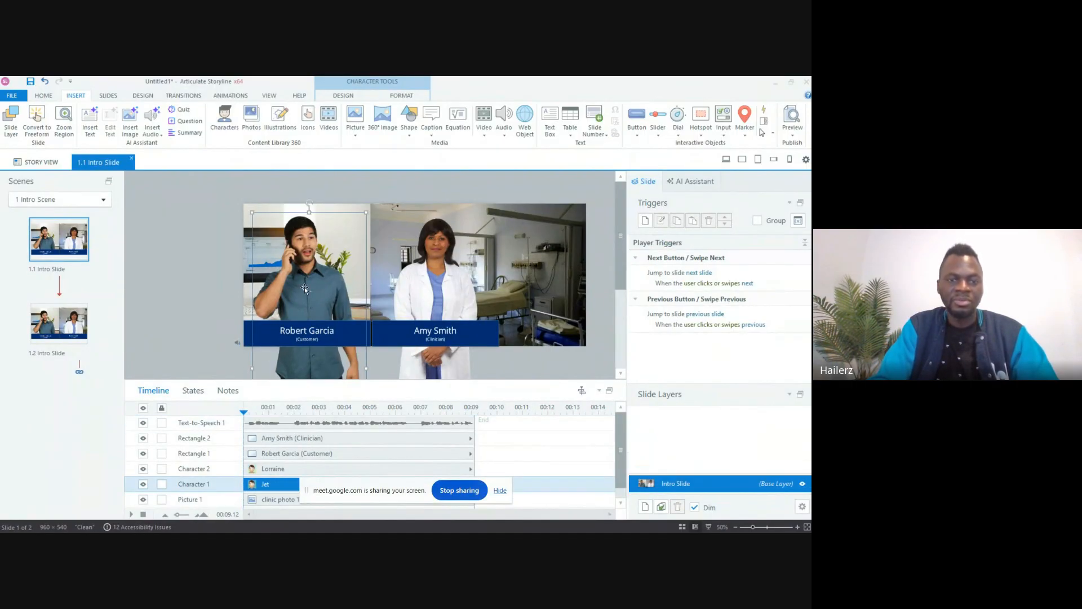
{"action": "left_click", "coordinate": [437, 258]}
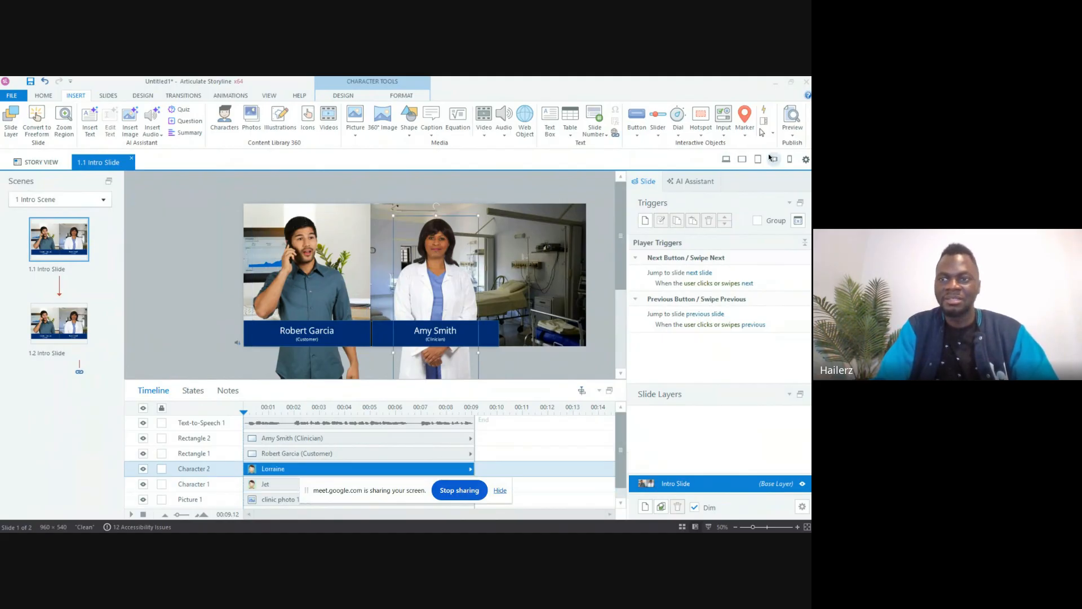
Step: Preview the first Intro Slide with closed captions turned on, and return to editing
{"action": "left_click", "coordinate": [792, 133]}
{"action": "left_click", "coordinate": [772, 146]}
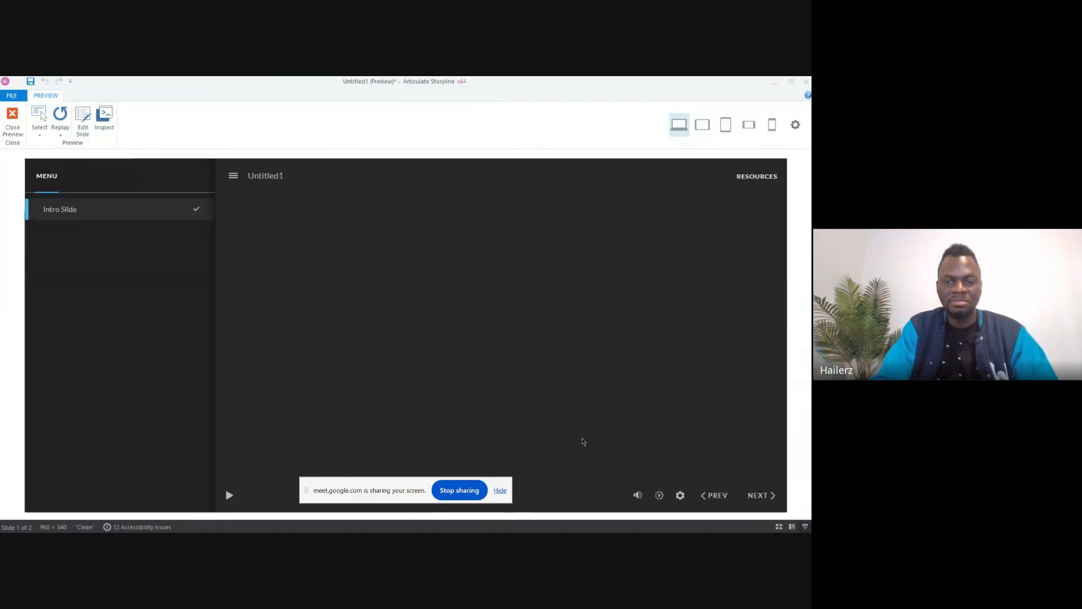
{"action": "left_click", "coordinate": [637, 495]}
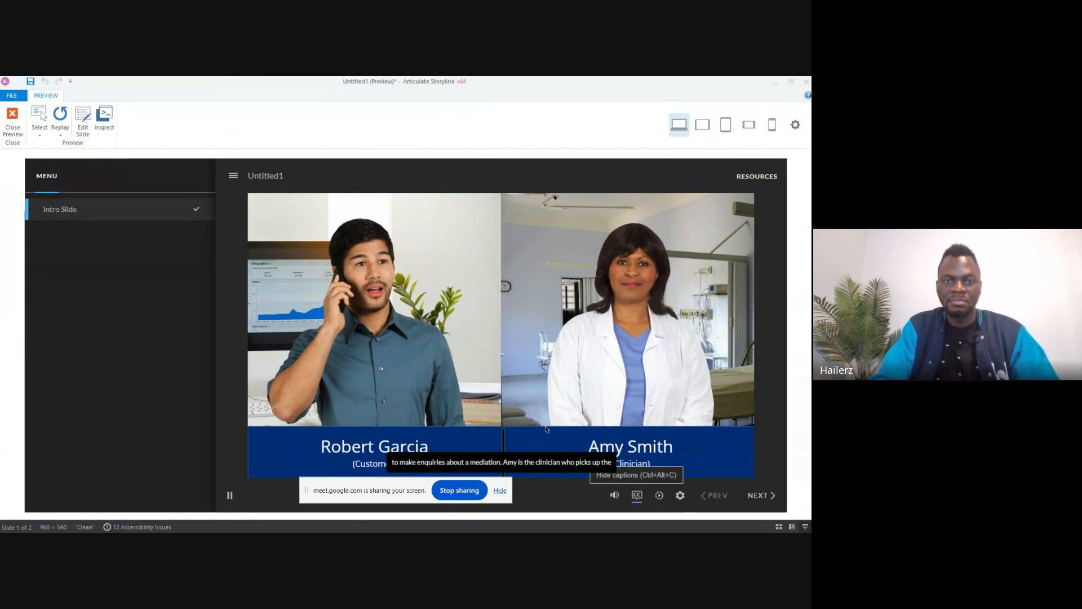
{"action": "left_click", "coordinate": [13, 116]}
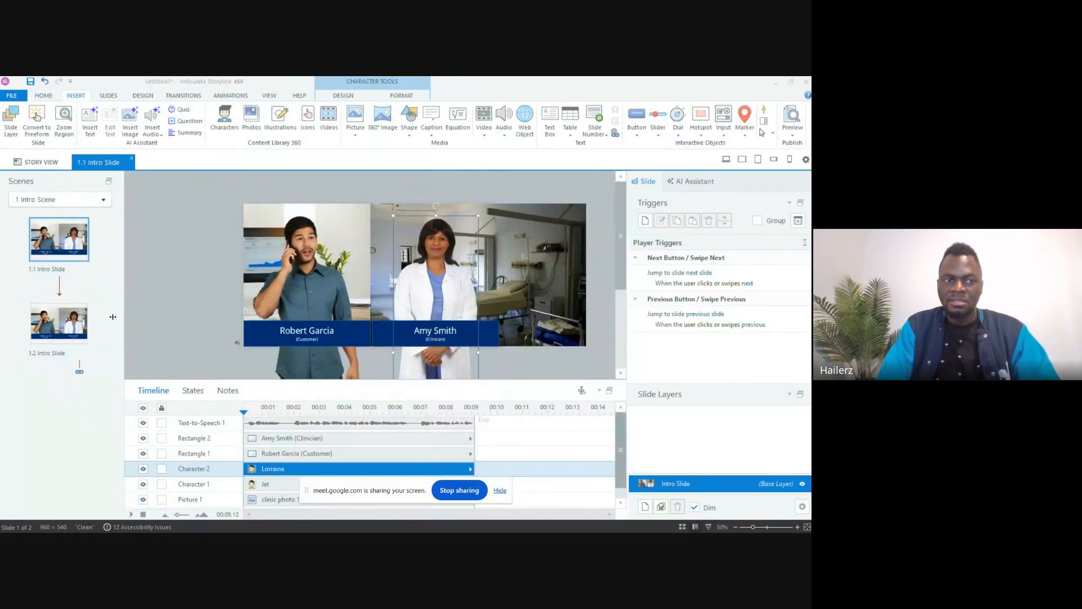
Step: Delete both name-and-role banners from slide 1.2
{"action": "left_click", "coordinate": [84, 321]}
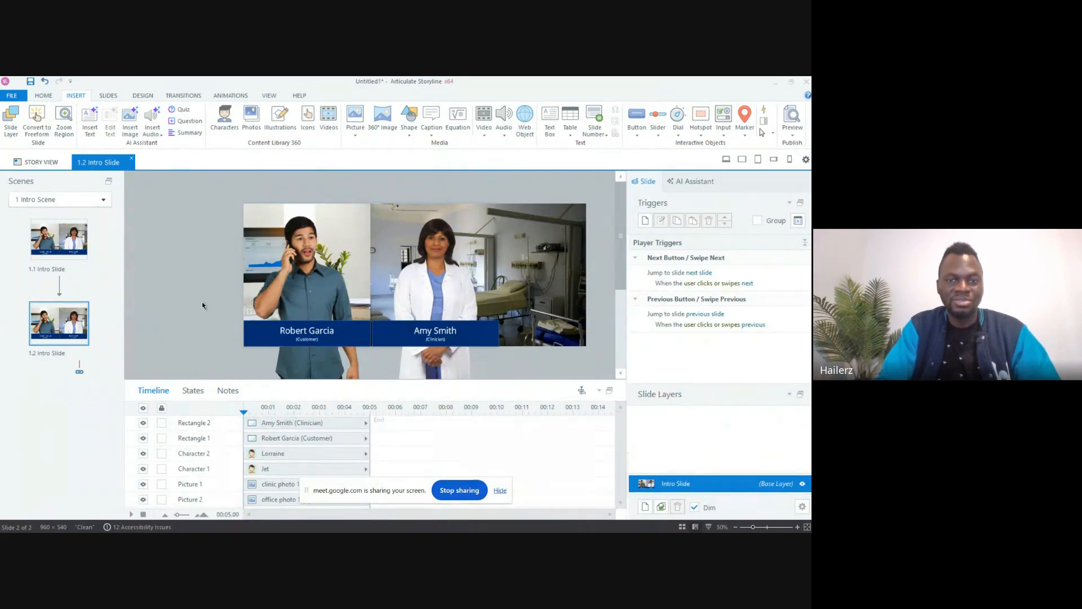
{"action": "mouse_move", "coordinate": [202, 304]}
{"action": "left_mouse_down"}
{"action": "mouse_move", "coordinate": [550, 360]}
{"action": "mouse_move", "coordinate": [581, 376]}
{"action": "left_mouse_up"}
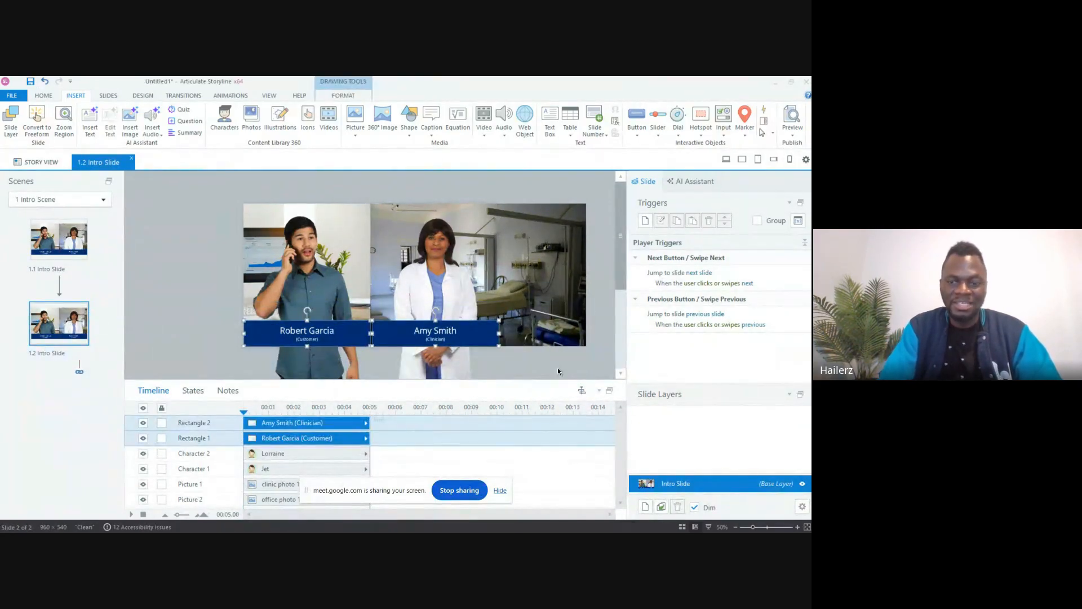
{"action": "key", "text": "Delete"}
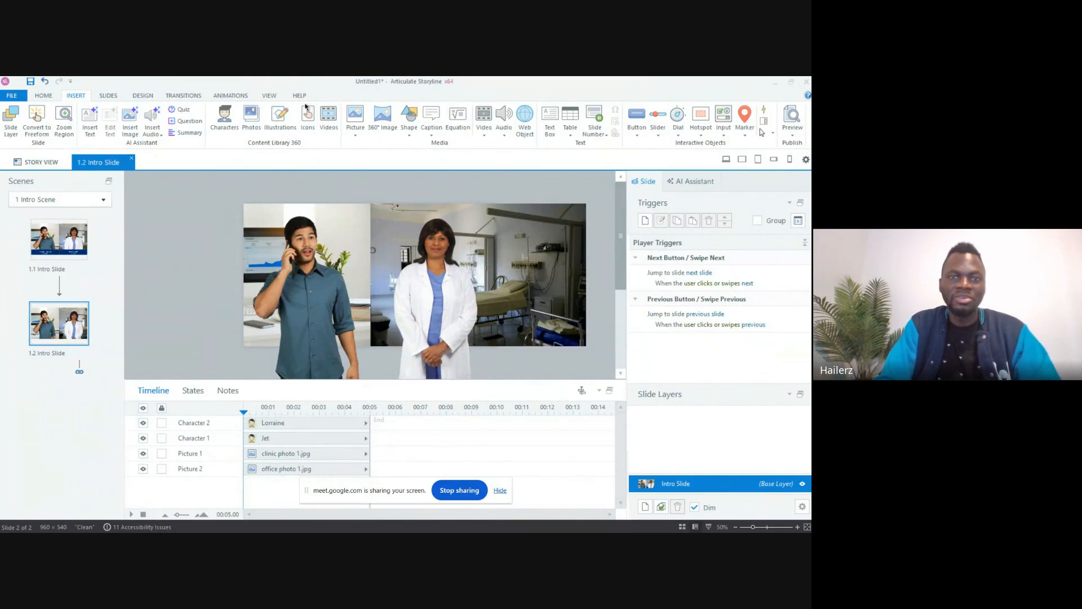
Step: Draw a wide, flat rectangle on slide 1.2 and place it across the customer's torso
{"action": "left_click", "coordinate": [407, 120]}
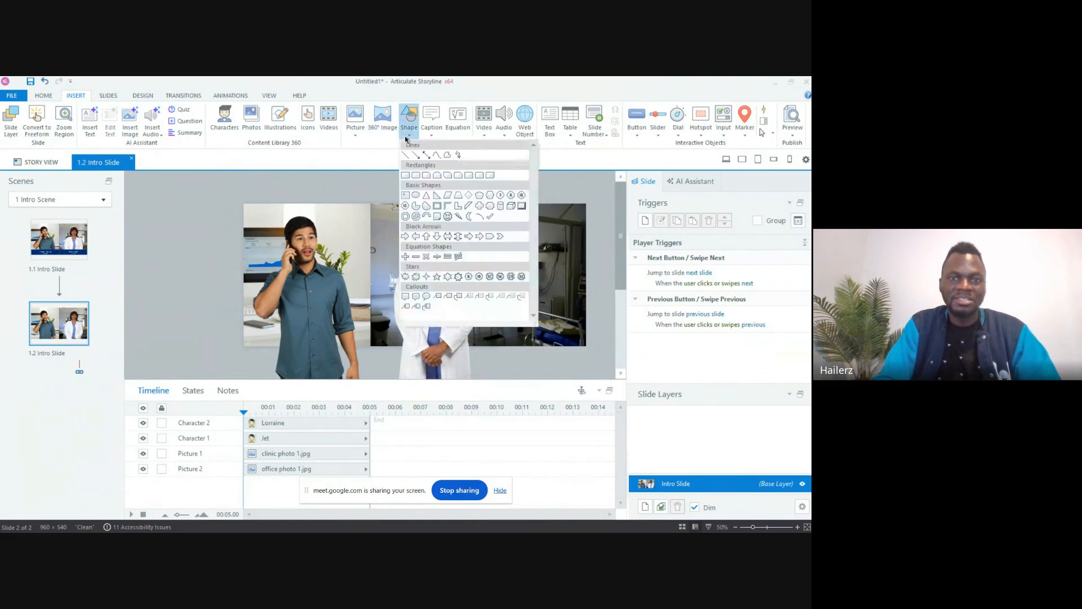
{"action": "left_click", "coordinate": [421, 179]}
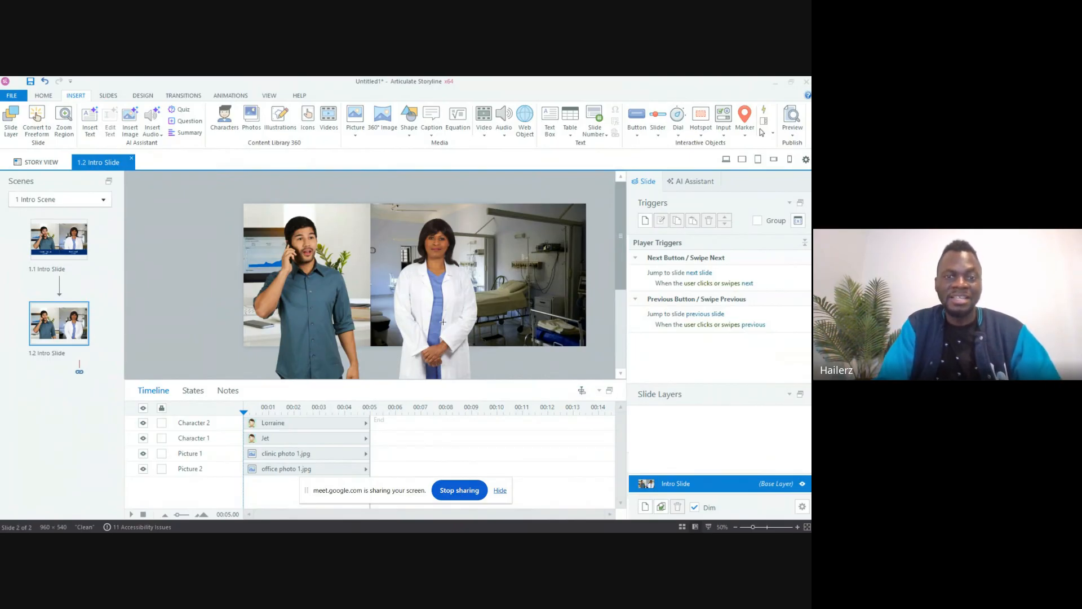
{"action": "mouse_move", "coordinate": [387, 305]}
{"action": "left_mouse_down"}
{"action": "mouse_move", "coordinate": [483, 331]}
{"action": "mouse_move", "coordinate": [542, 328]}
{"action": "mouse_move", "coordinate": [503, 326]}
{"action": "left_mouse_up"}
{"action": "left_click_drag", "start_coordinate": [433, 311], "coordinate": [295, 323]}
Step: Enter the customer's line in the rectangle: "Hello! Can I get some information about my medication?"
{"action": "left_click", "coordinate": [294, 322]}
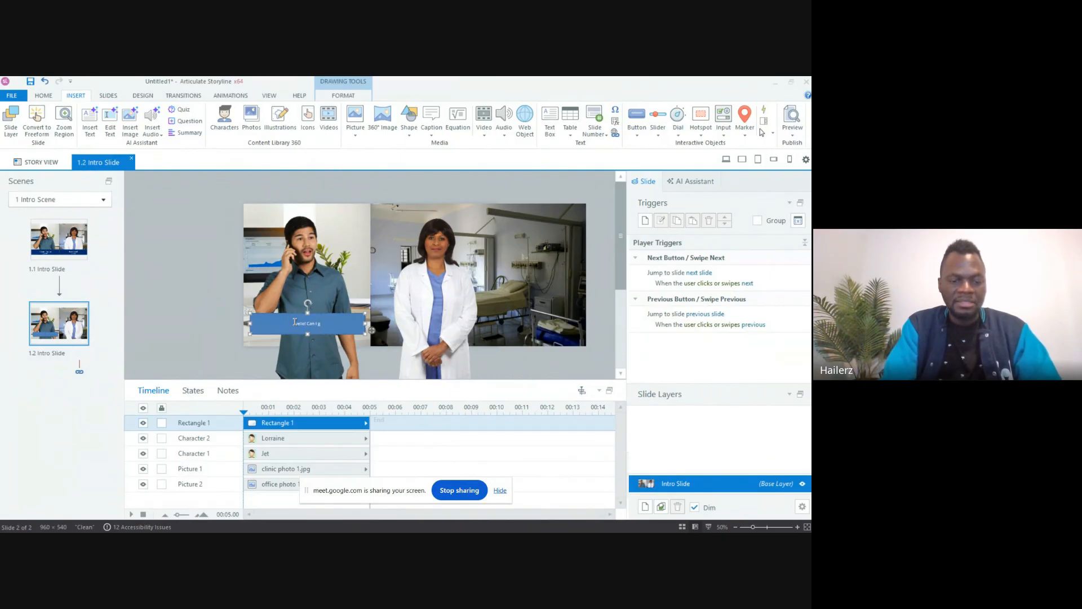
{"action": "type", "text": "get some in"}
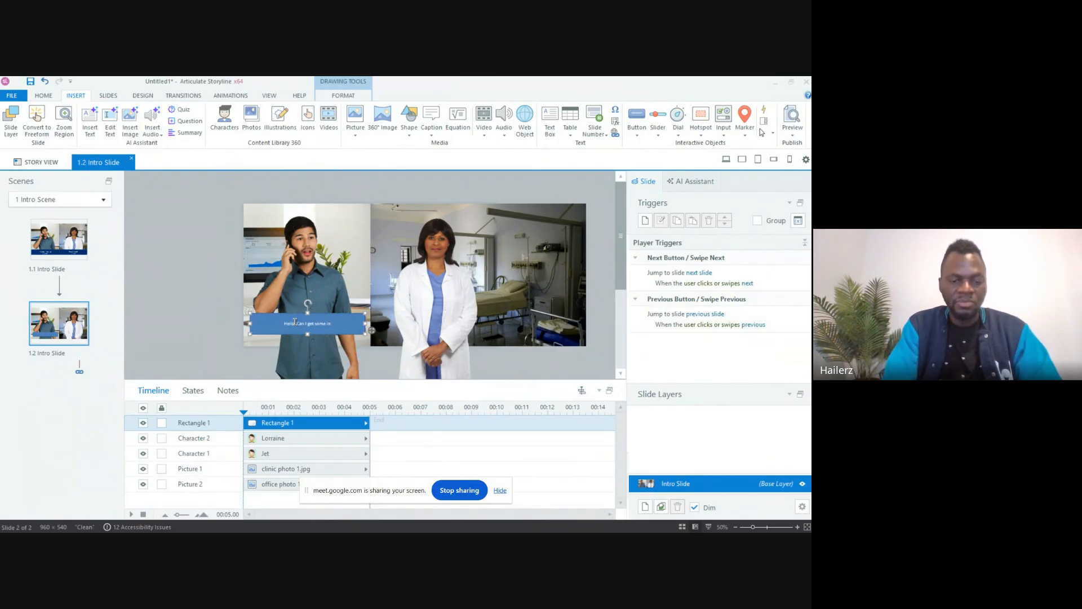
{"action": "type", "text": "formation"}
{"action": "type", "text": " about my medi"}
{"action": "type", "text": "a"}
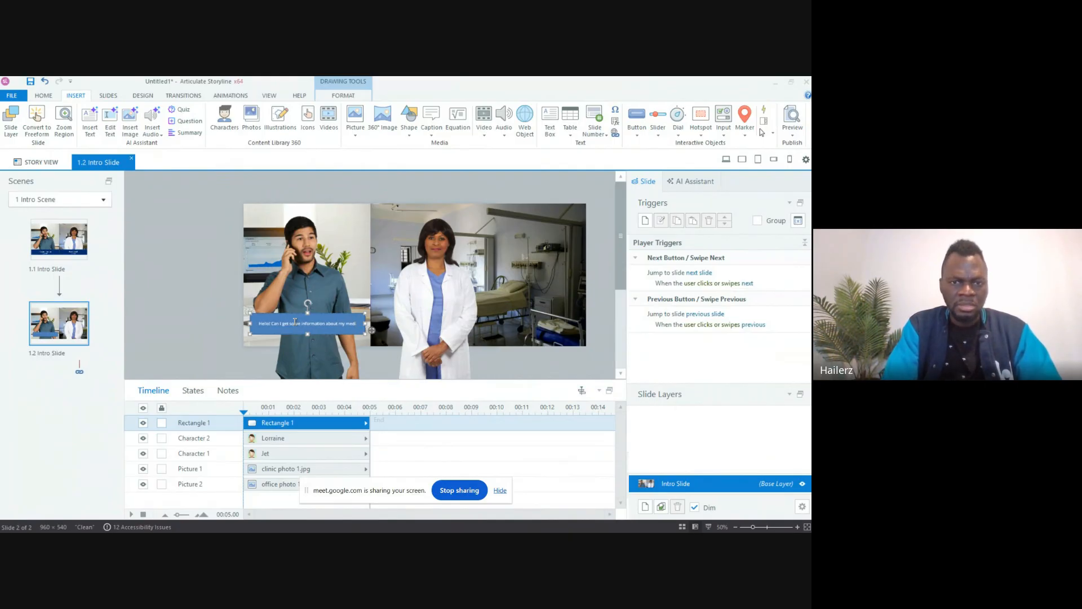
{"action": "type", "text": "ation?"}
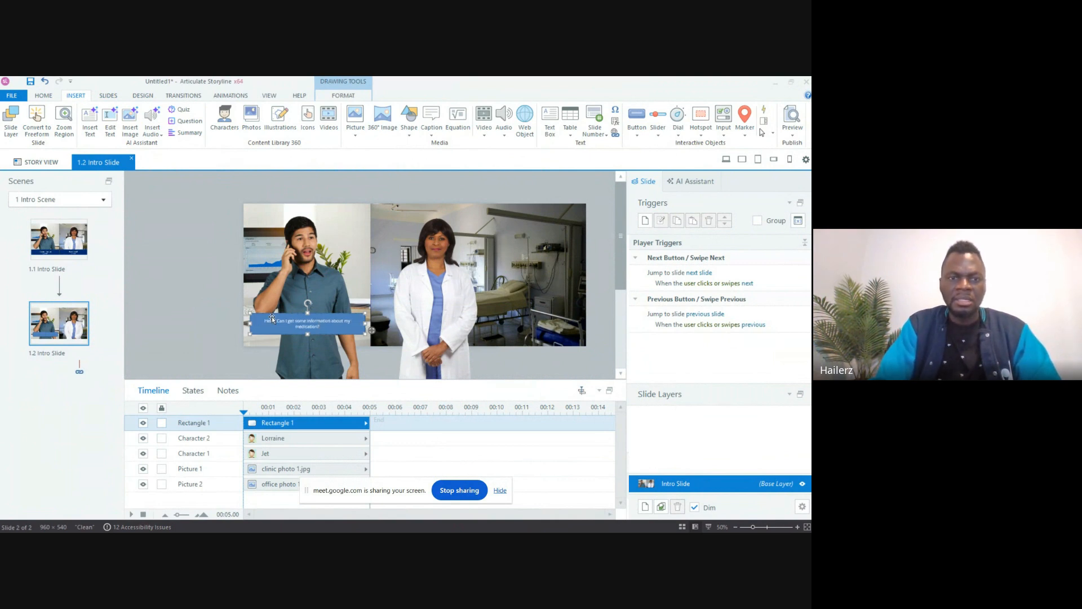
Step: Set the font size of the customer's dialogue text to 16
{"action": "left_click", "coordinate": [282, 319]}
{"action": "left_click", "coordinate": [44, 95]}
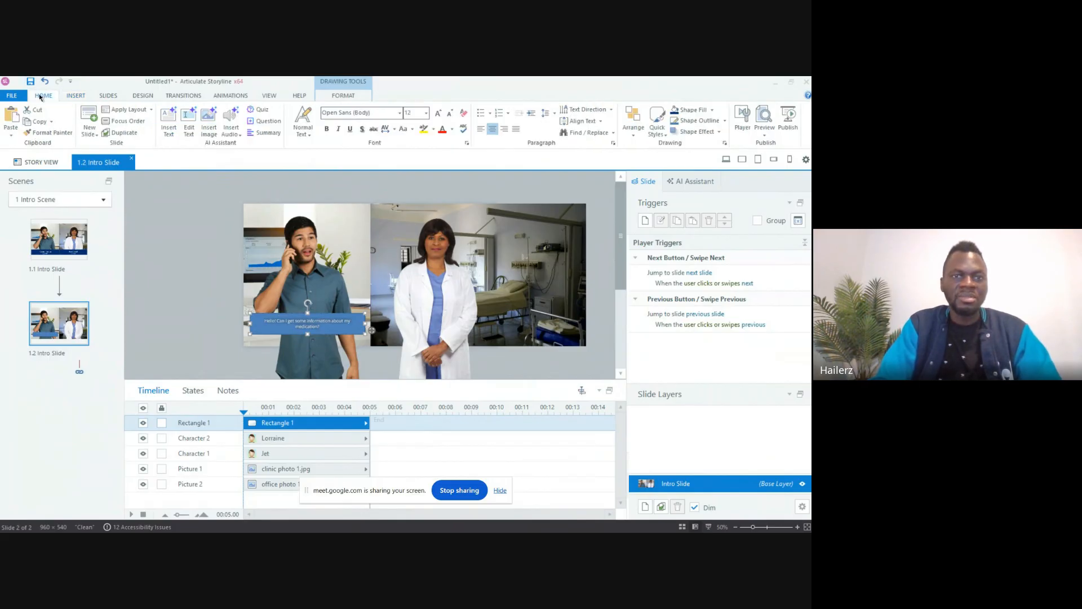
{"action": "left_click", "coordinate": [426, 113]}
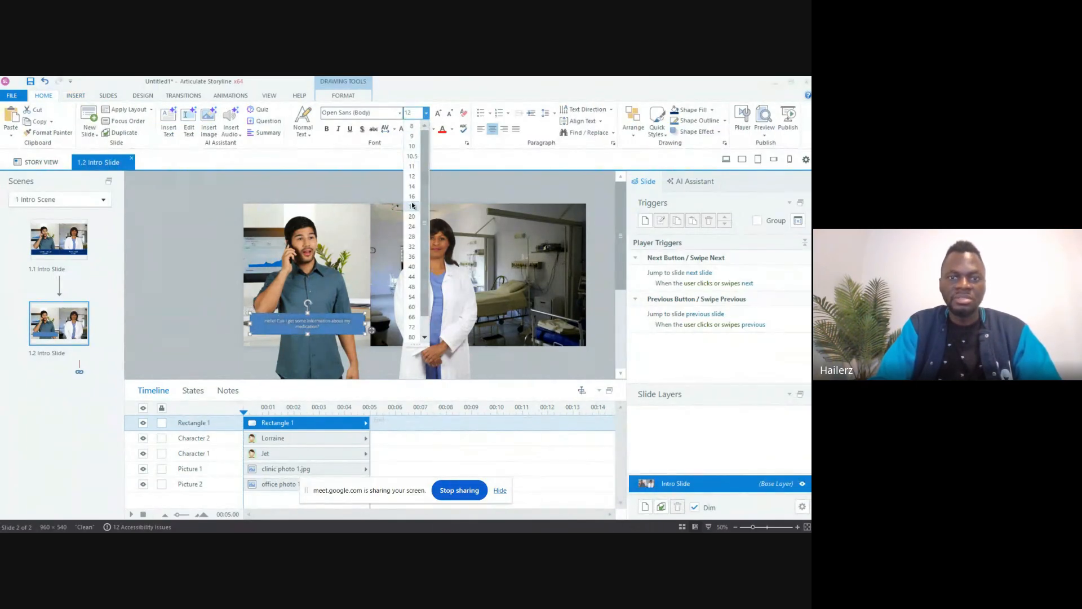
{"action": "left_click", "coordinate": [412, 197]}
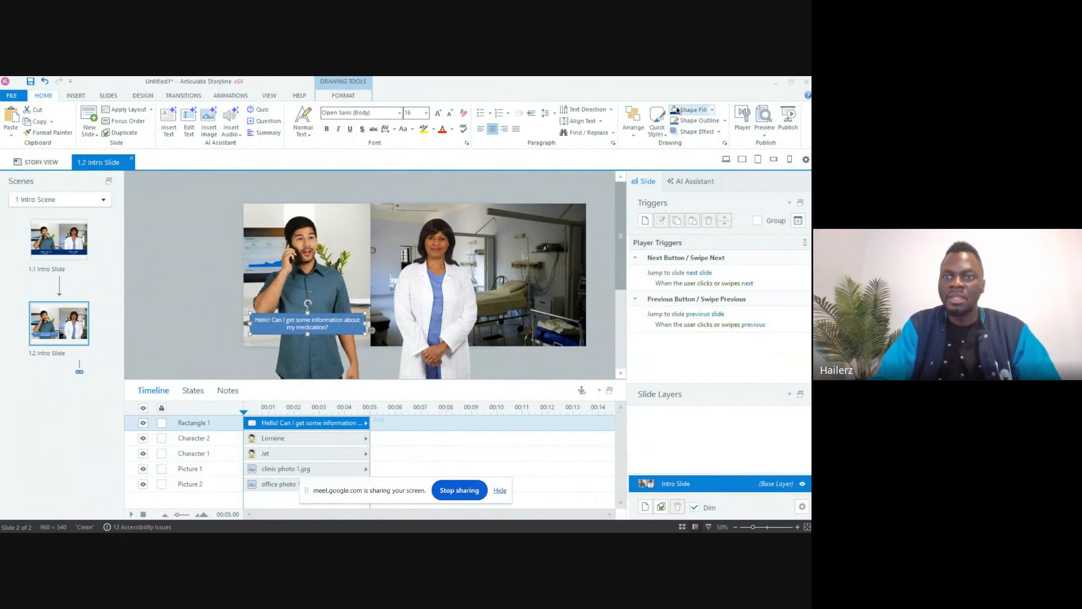
Step: Fill the customer's dialogue box with dark grey #2E2E2E
{"action": "left_click", "coordinate": [712, 110]}
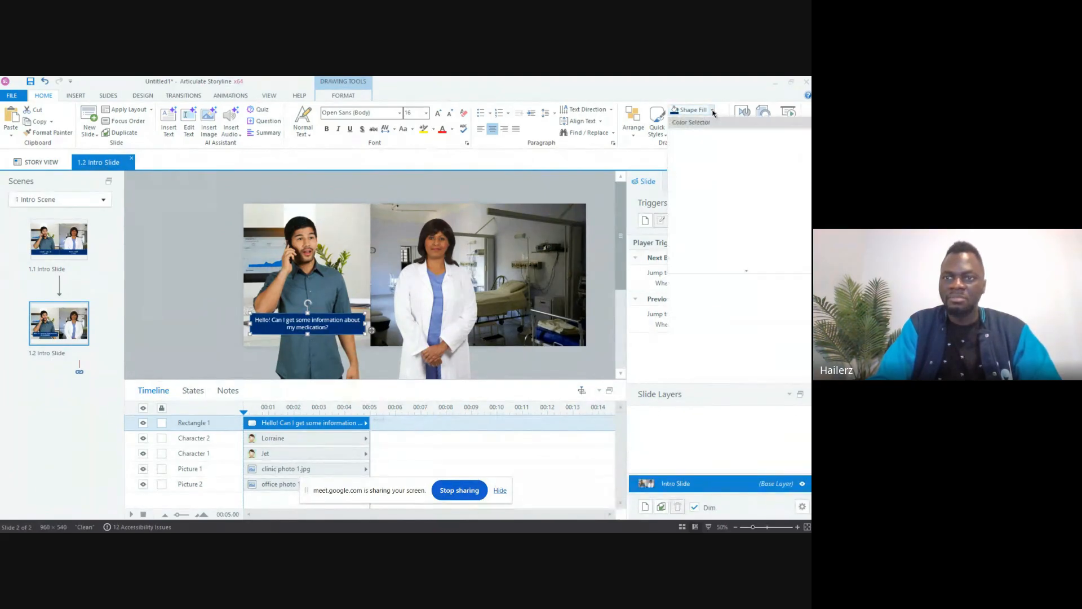
{"action": "left_click_drag", "start_coordinate": [684, 181], "coordinate": [674, 184]}
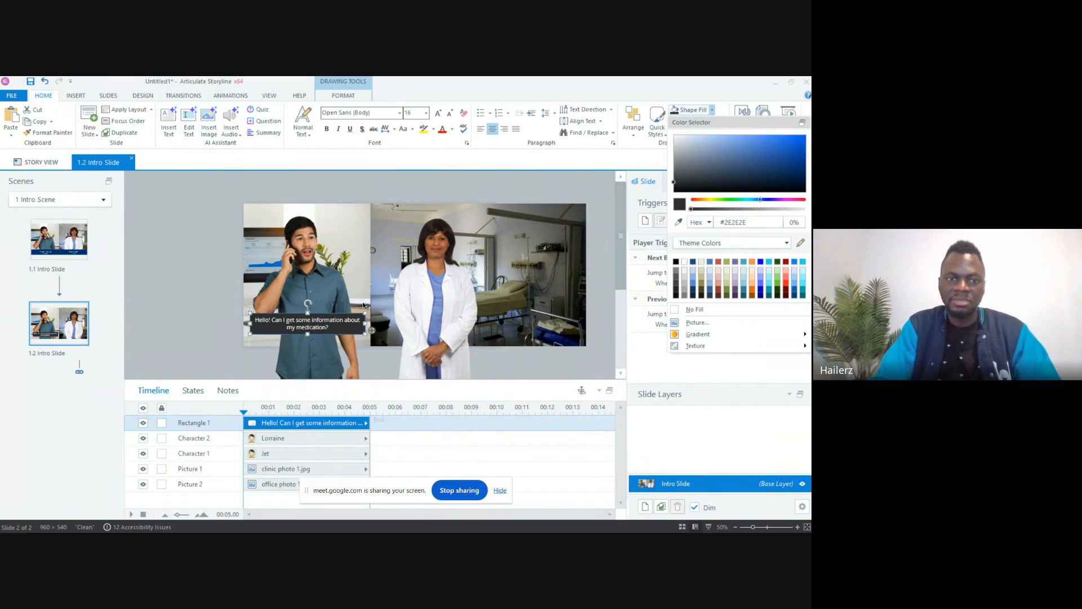
{"action": "left_click", "coordinate": [255, 333]}
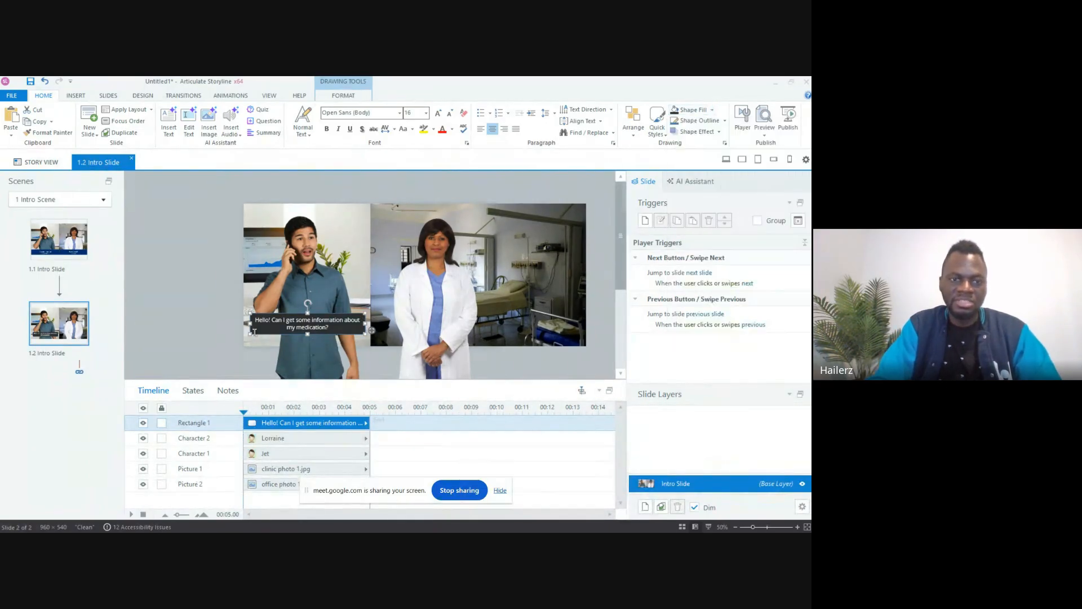
Step: Set the fill transparency of the customer's dialogue box to 14%
{"action": "right_click", "coordinate": [255, 332]}
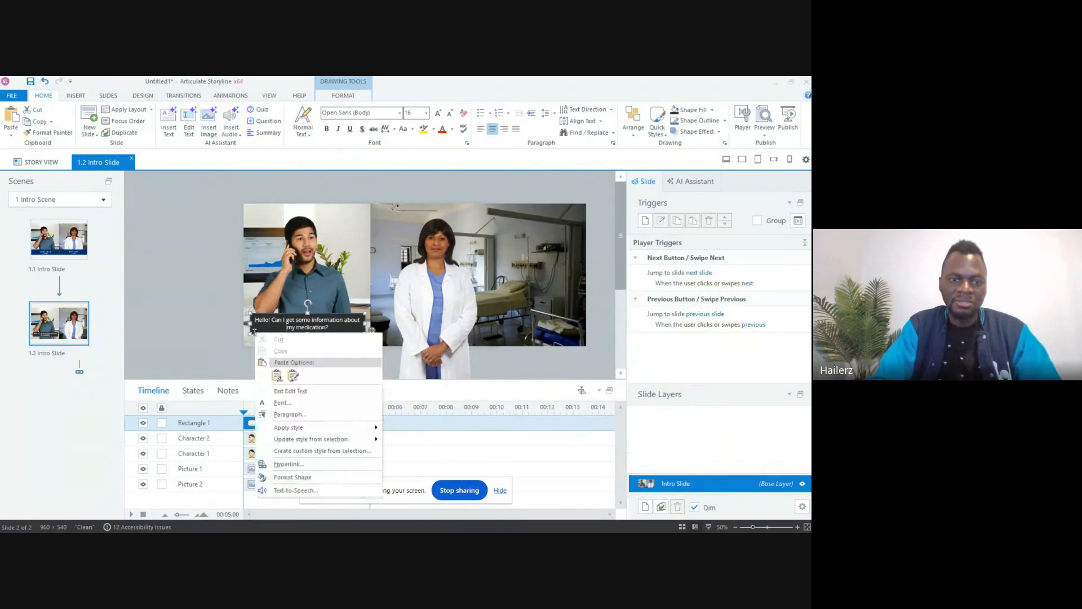
{"action": "left_click", "coordinate": [309, 482]}
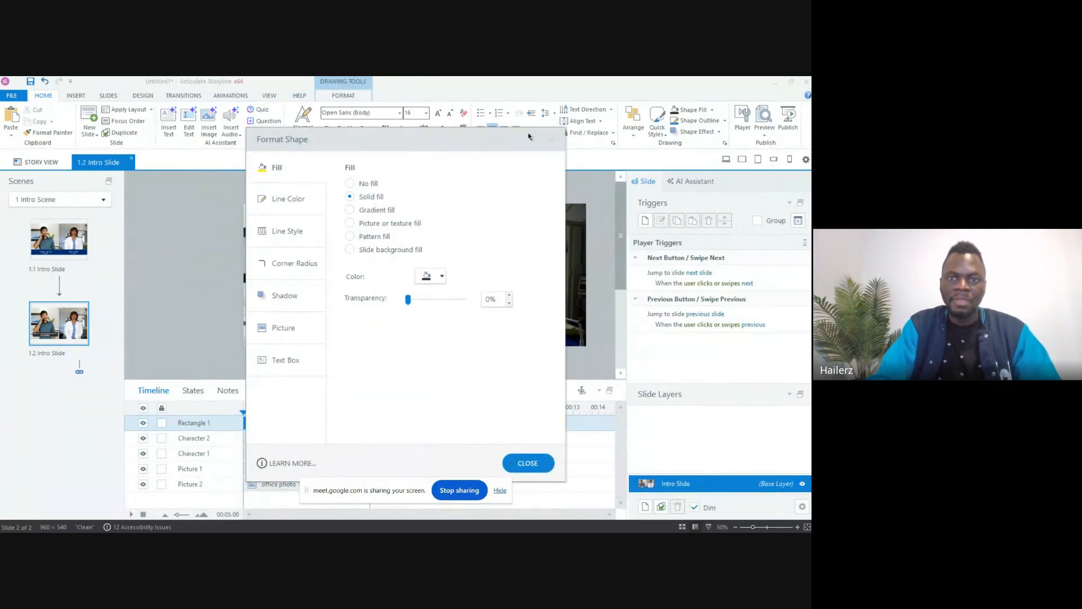
{"action": "left_click_drag", "start_coordinate": [468, 135], "coordinate": [621, 140]}
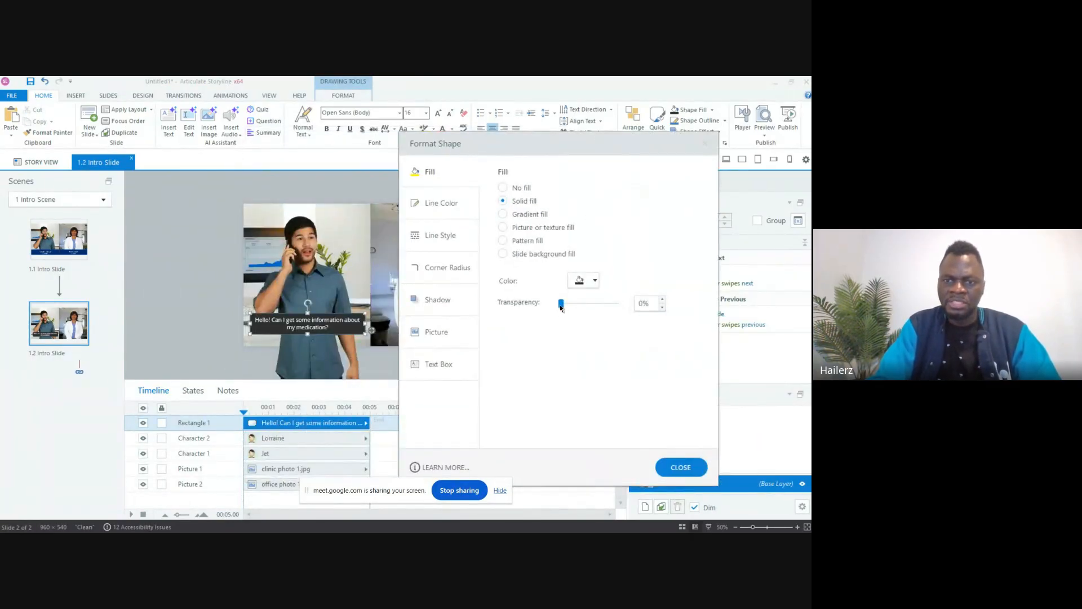
{"action": "left_click_drag", "start_coordinate": [561, 305], "coordinate": [568, 304]}
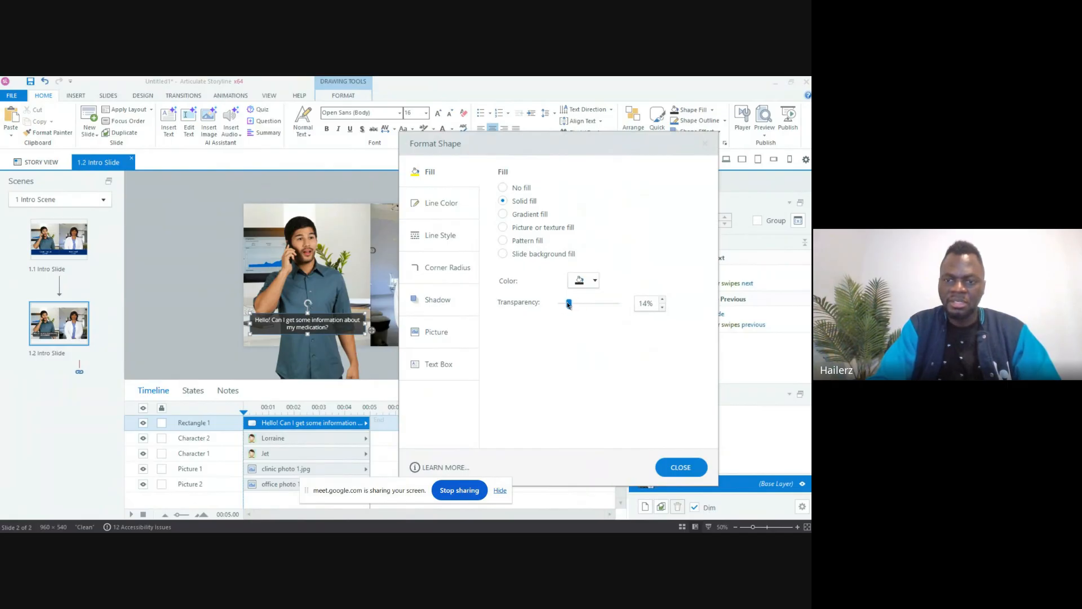
{"action": "left_click", "coordinate": [677, 468]}
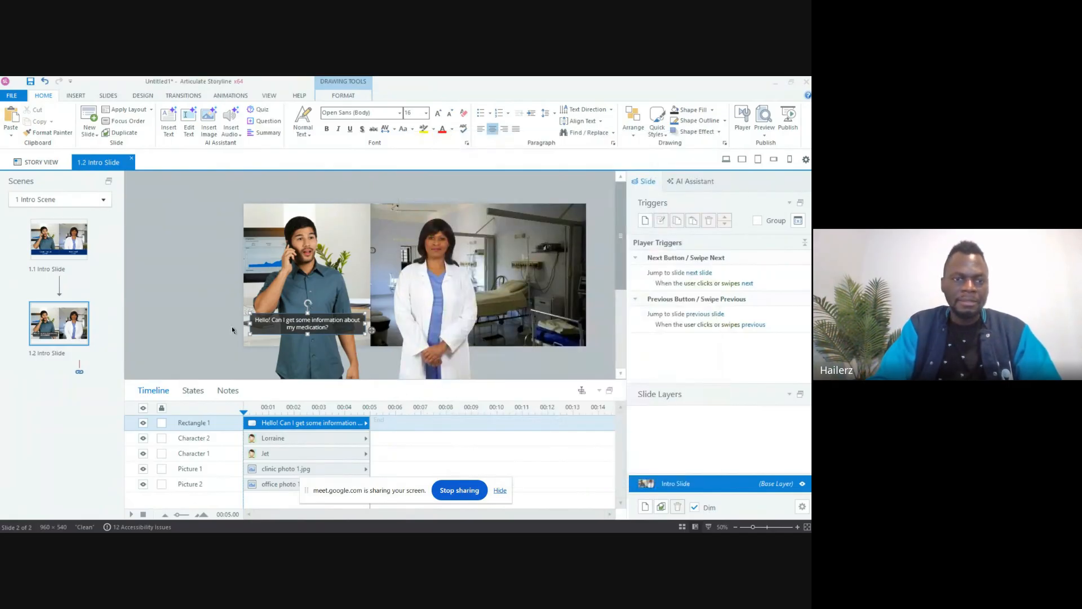
Step: Remove the outline from the customer's dialogue box
{"action": "left_click", "coordinate": [203, 324]}
{"action": "left_click", "coordinate": [252, 330]}
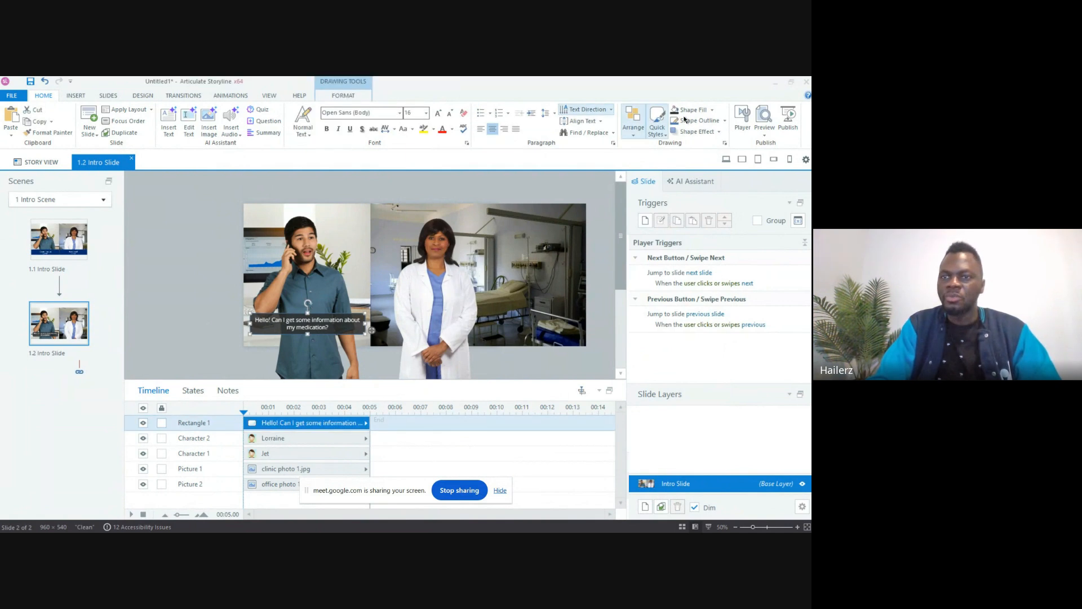
{"action": "left_click", "coordinate": [724, 121]}
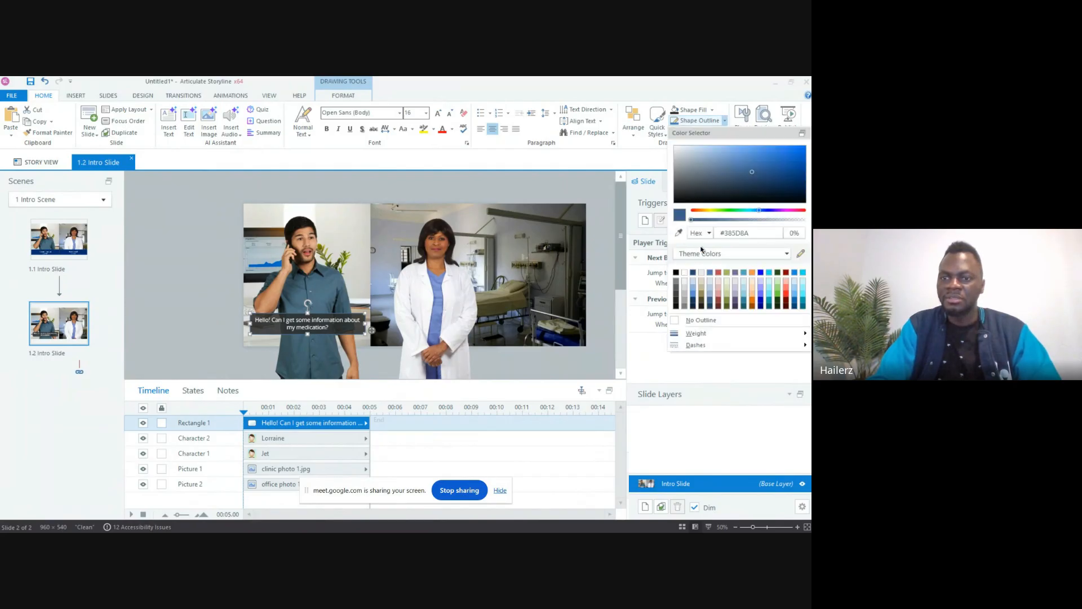
{"action": "left_click", "coordinate": [705, 319]}
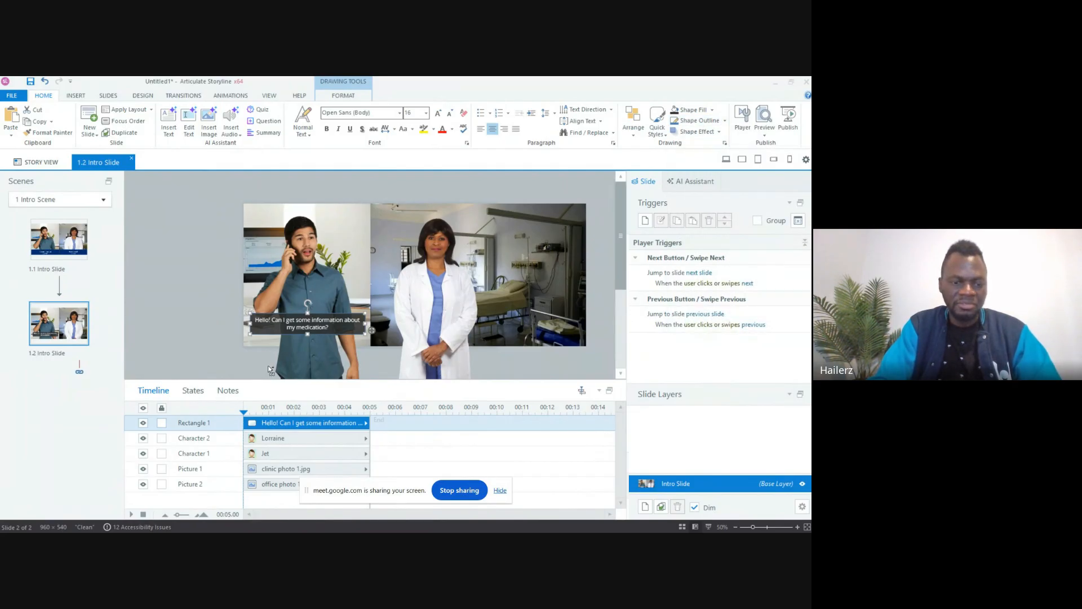
Step: Duplicate the customer's dialogue box onto the clinician and replace the copy's text with "Hi! How are you today?"
{"action": "key", "text": "ctrl+d"}
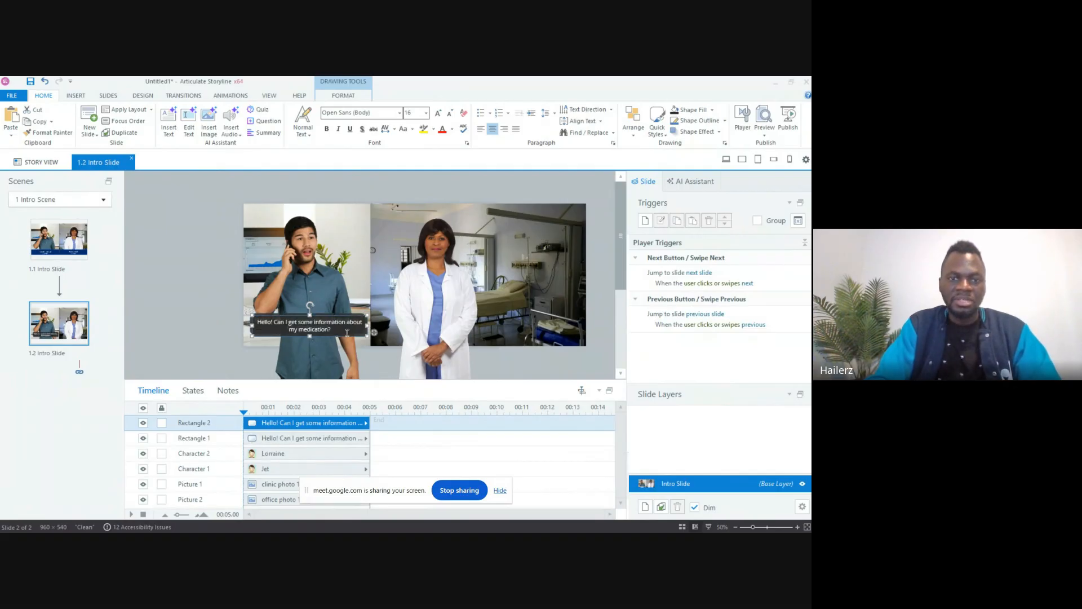
{"action": "left_click_drag", "start_coordinate": [349, 337], "coordinate": [477, 319]}
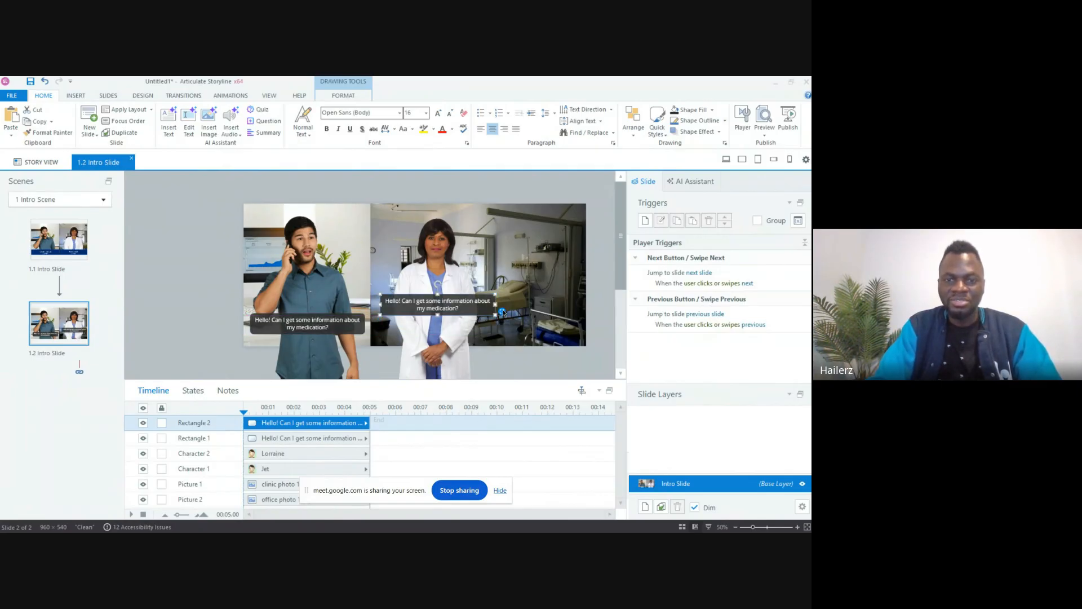
{"action": "left_click", "coordinate": [458, 303]}
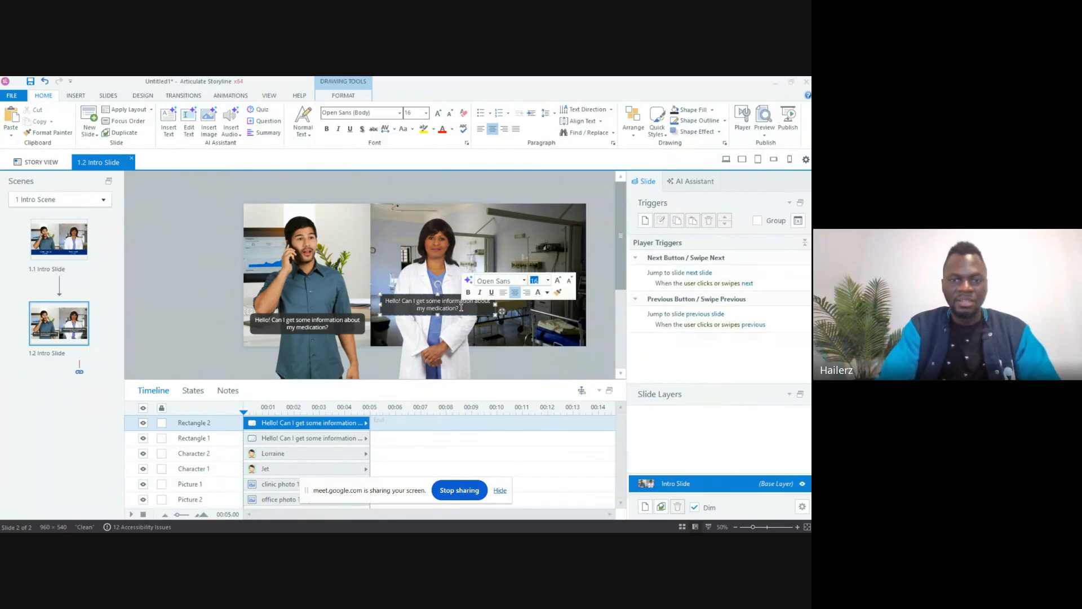
{"action": "type", "text": "H"}
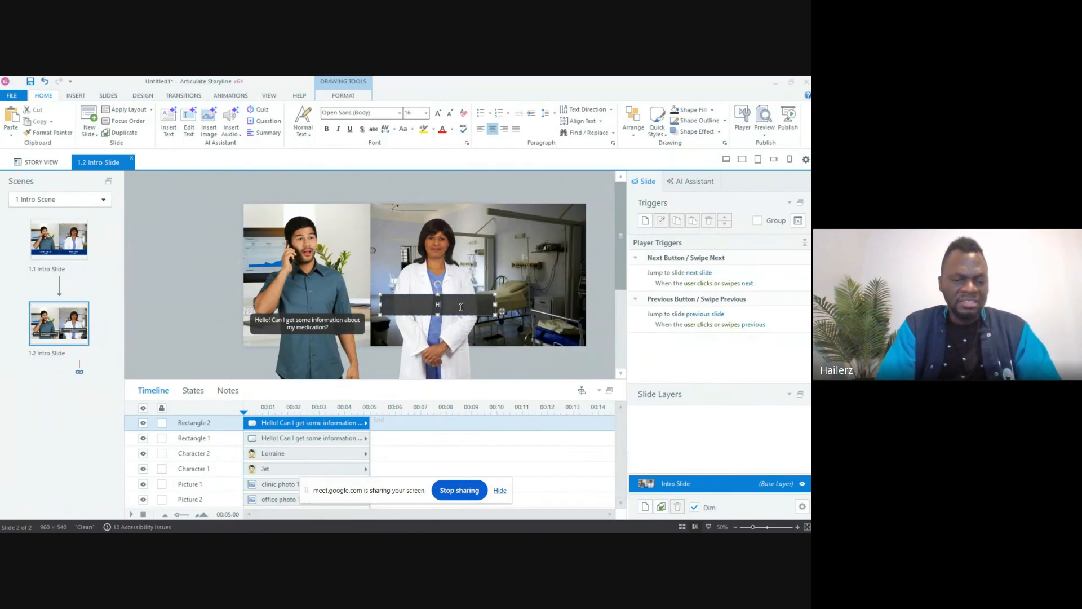
{"action": "type", "text": "ello!"}
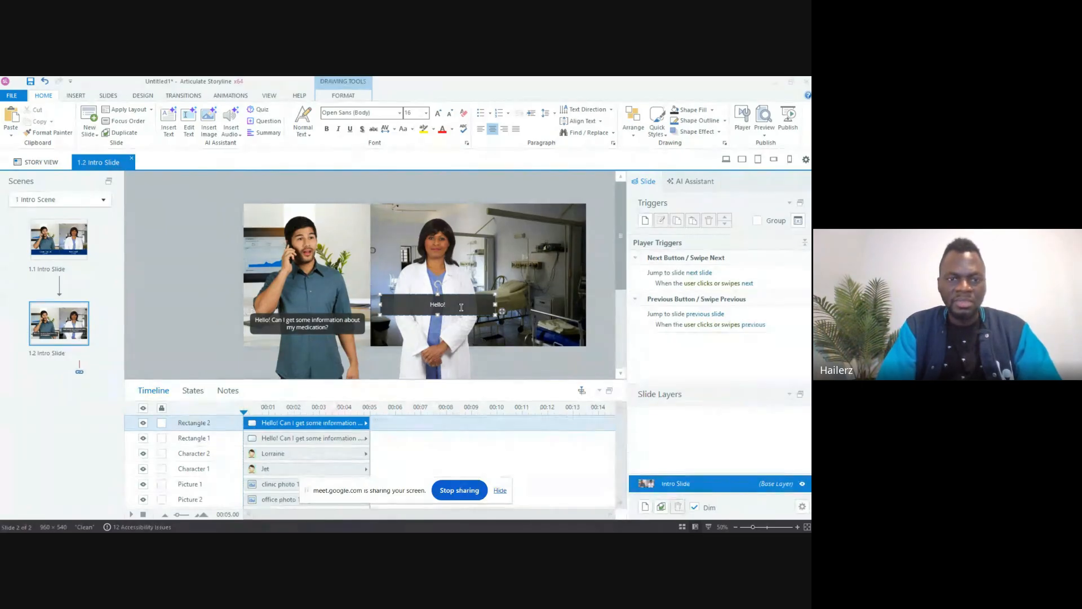
{"action": "type", "text": "Hi"}
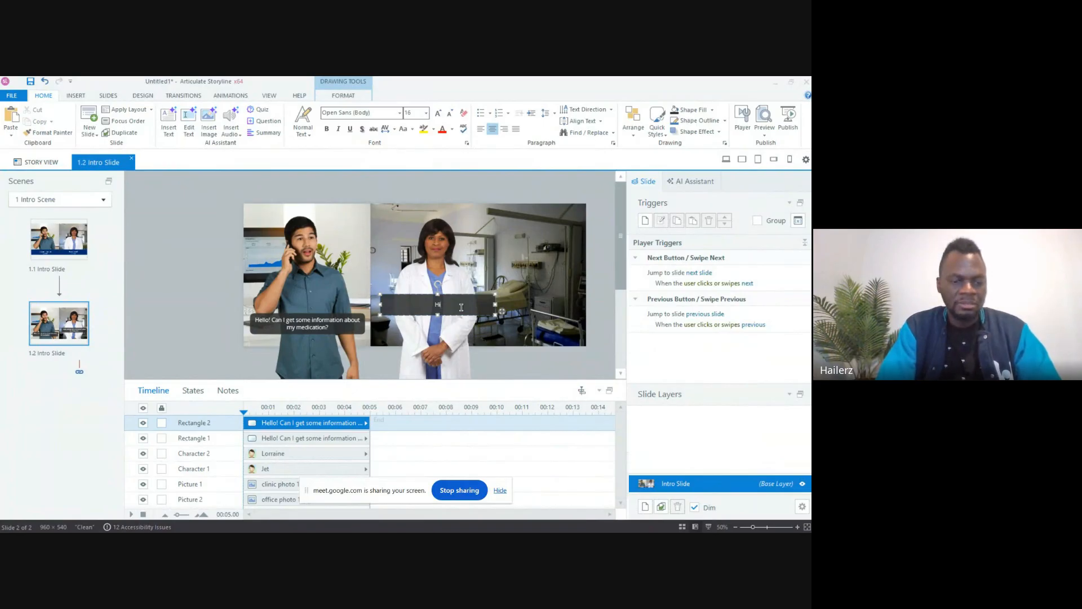
{"action": "type", "text": "! How"}
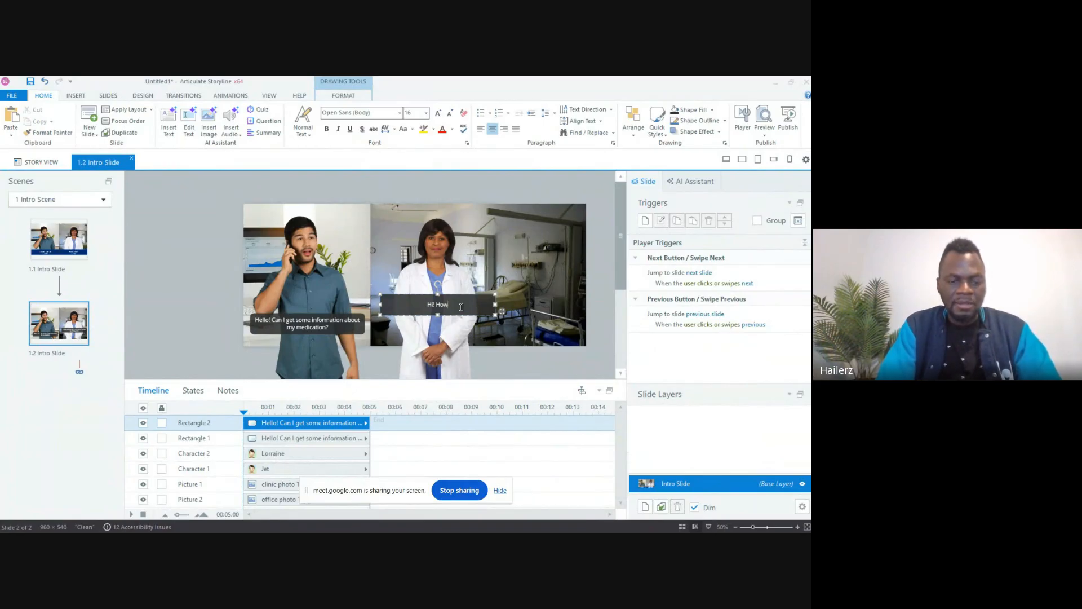
{"action": "type", "text": " are you t"}
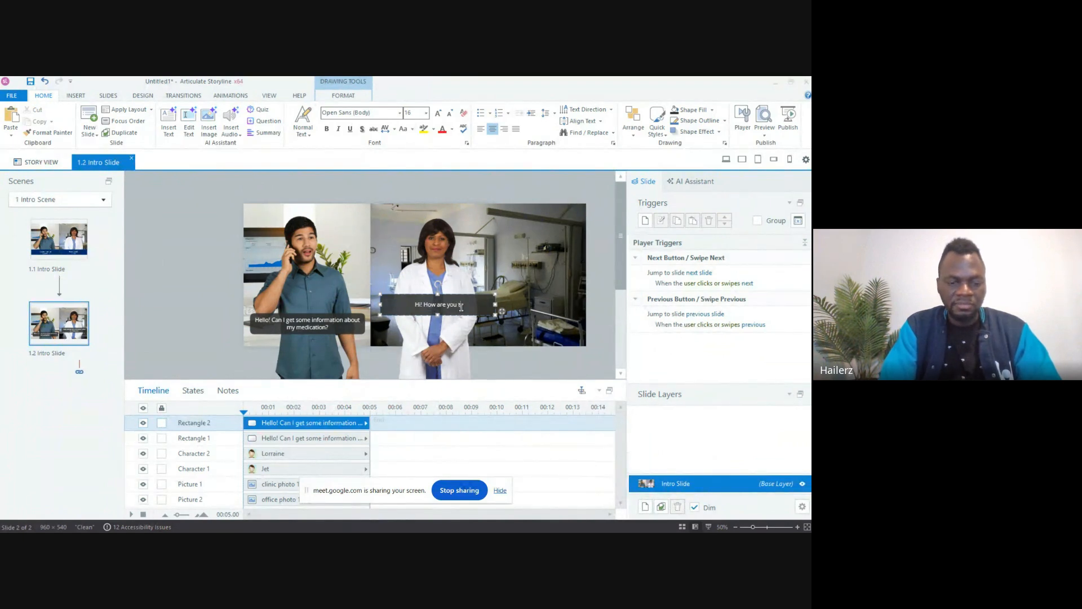
{"action": "type", "text": "oday?"}
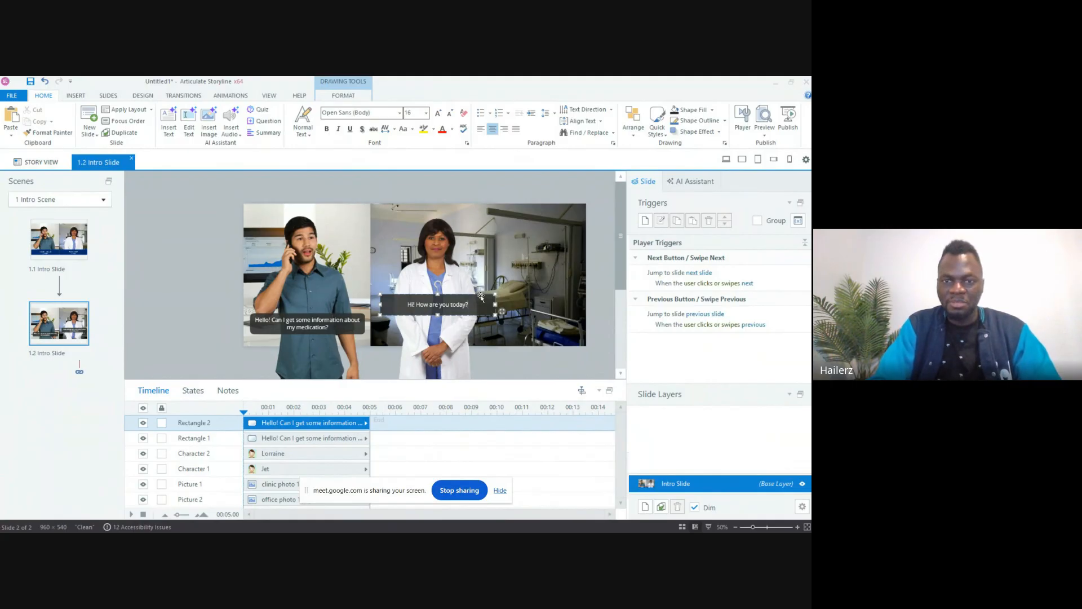
Step: Duplicate the clinician's dialogue box just below the original and change the copy's text to "Sure thing, what's your name?"
{"action": "key", "text": "ctrl+d"}
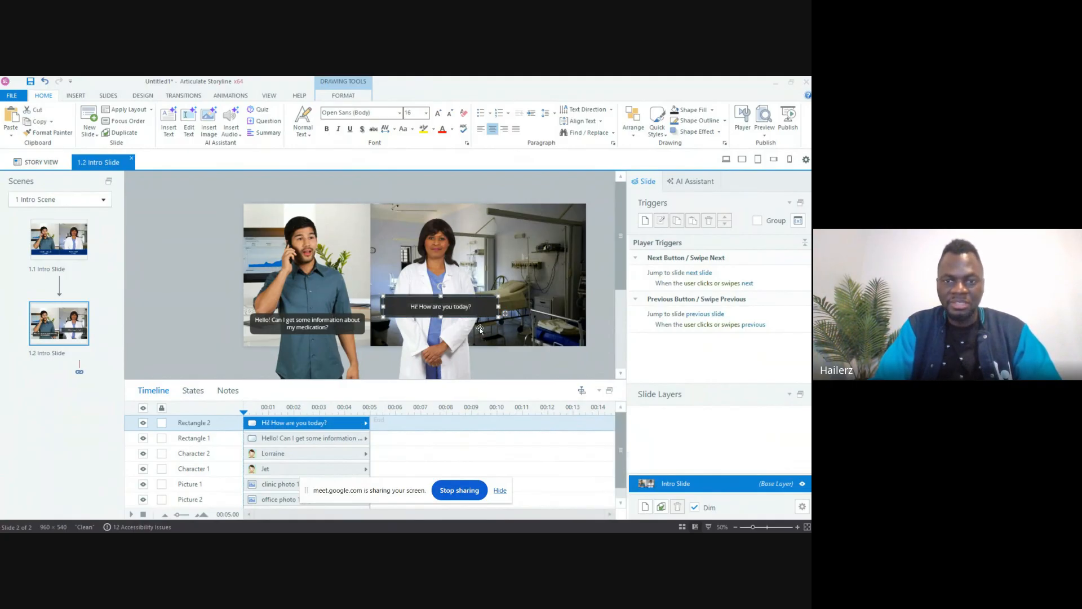
{"action": "left_click_drag", "start_coordinate": [477, 319], "coordinate": [475, 340]}
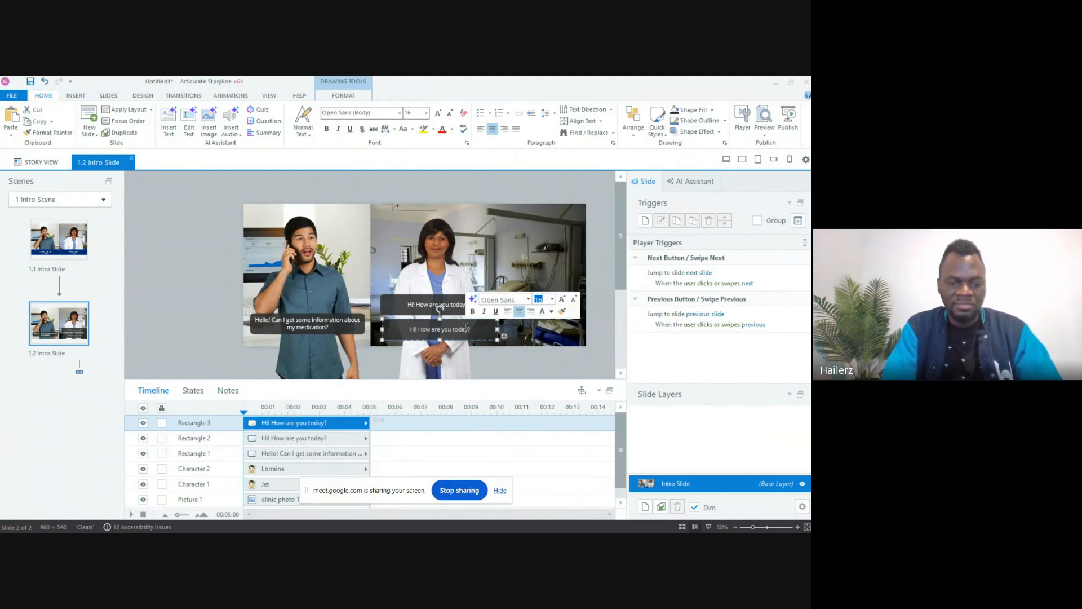
{"action": "type", "text": "Sure"}
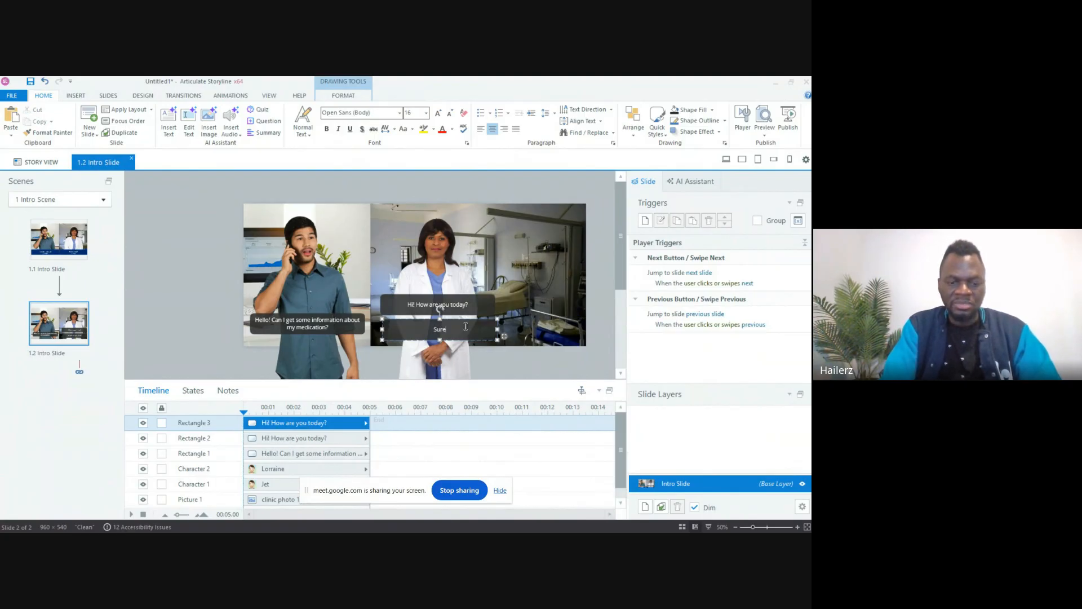
{"action": "type", "text": " thing,"}
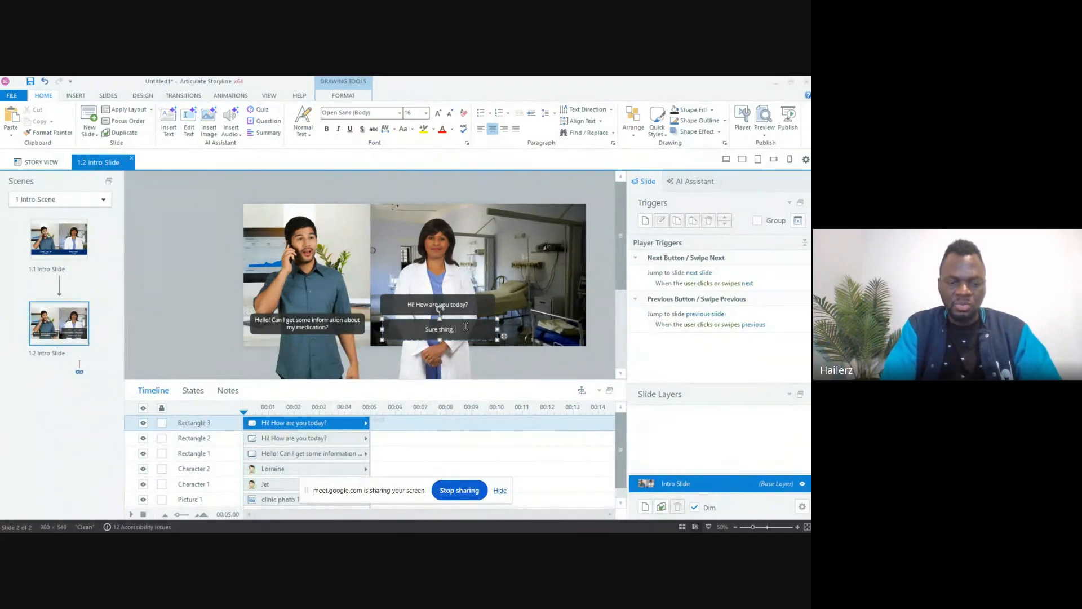
{"action": "type", "text": " what's you"}
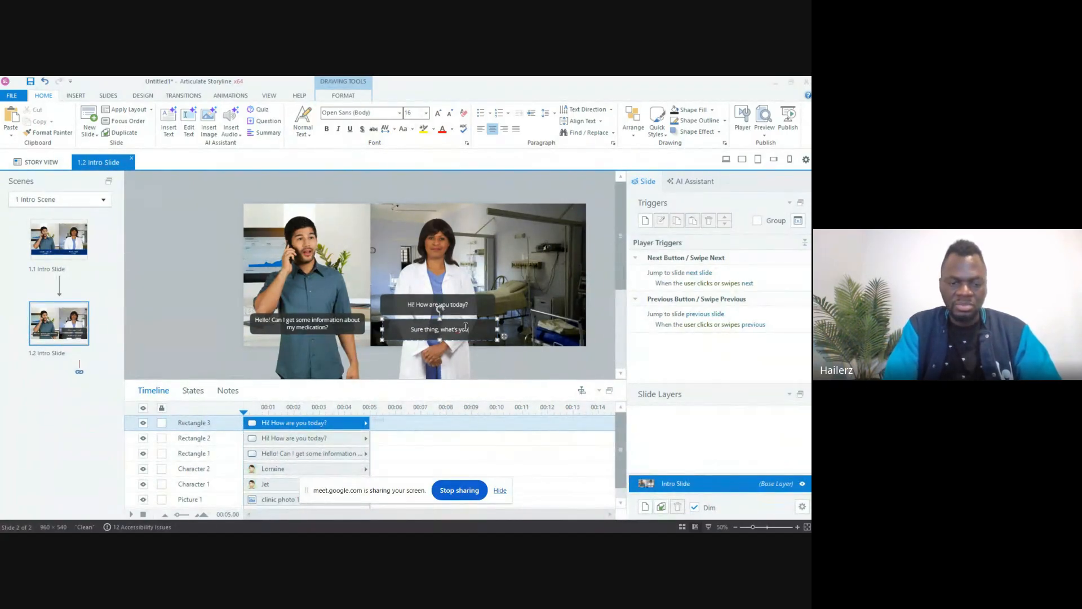
{"action": "type", "text": "r name?"}
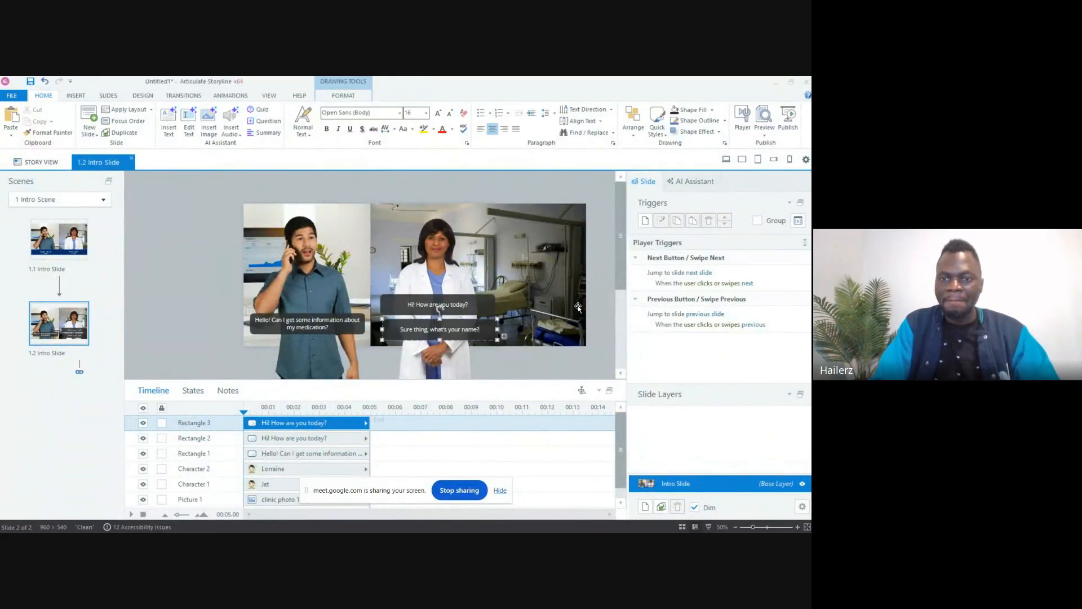
{"action": "left_click", "coordinate": [600, 311]}
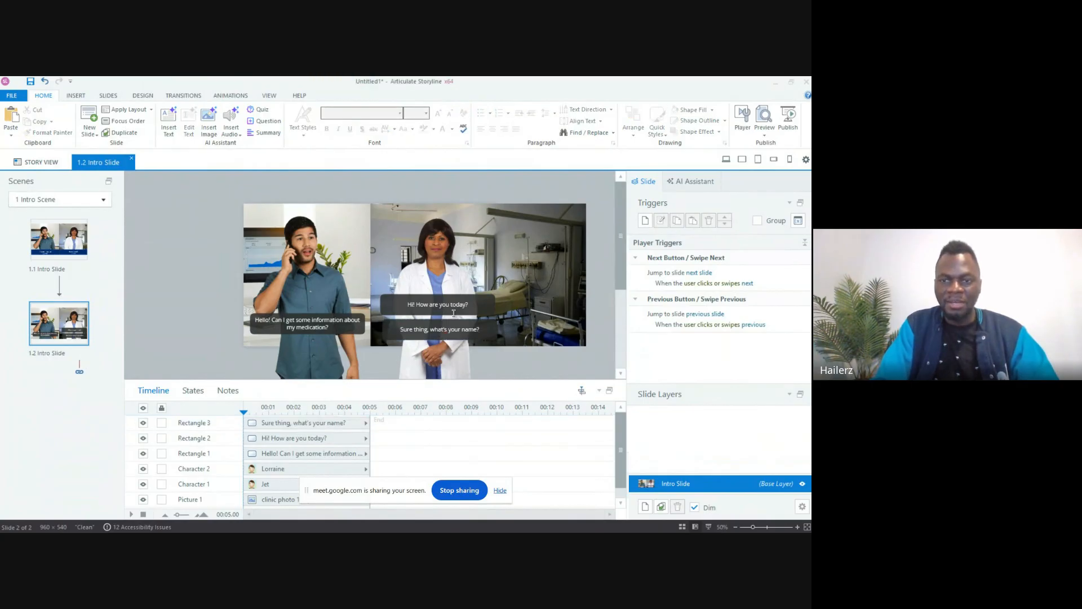
{"action": "left_click", "coordinate": [483, 298]}
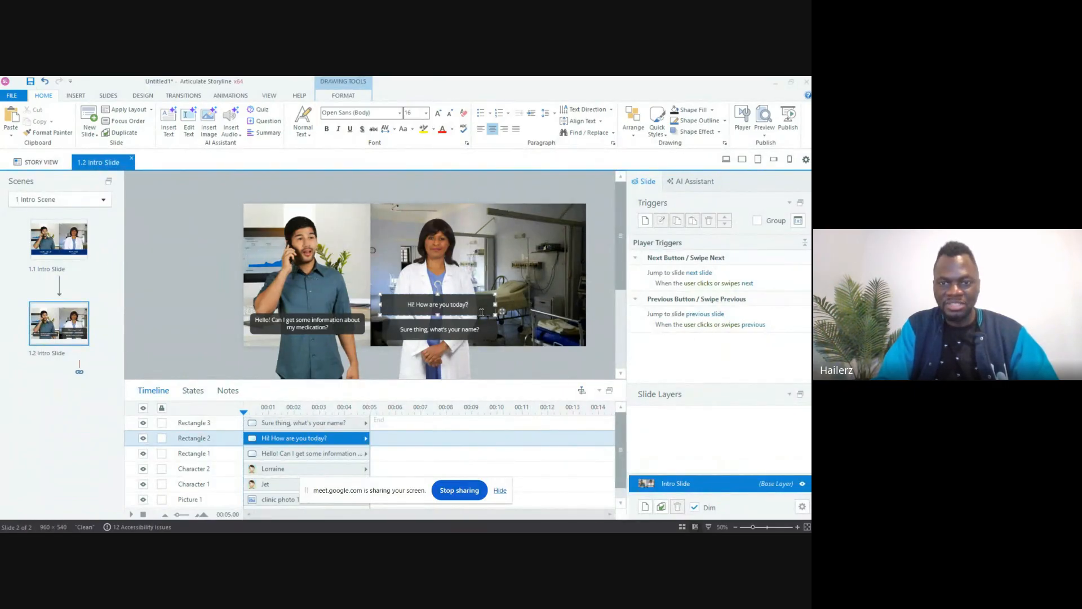
{"action": "left_click", "coordinate": [202, 249]}
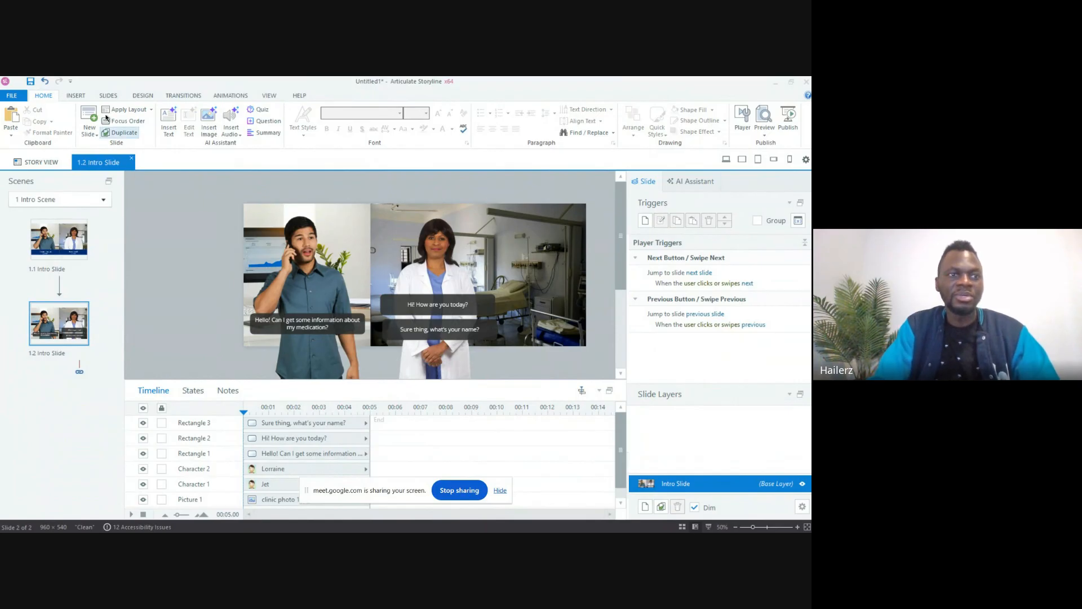
Step: Convert the dialogue slide to a Pick One freeform question
{"action": "left_click", "coordinate": [78, 96]}
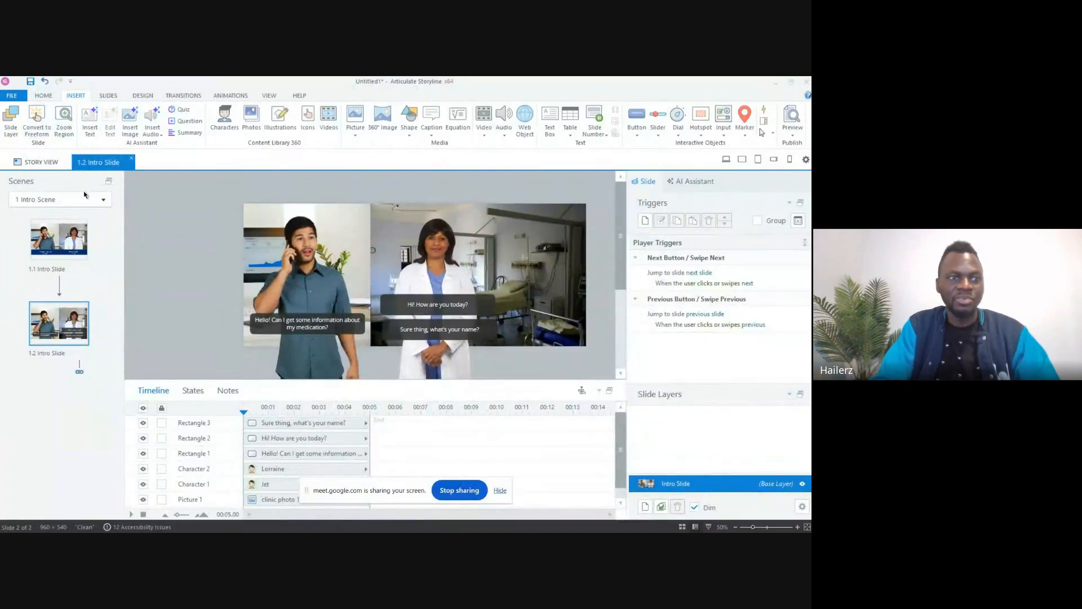
{"action": "left_click", "coordinate": [40, 125]}
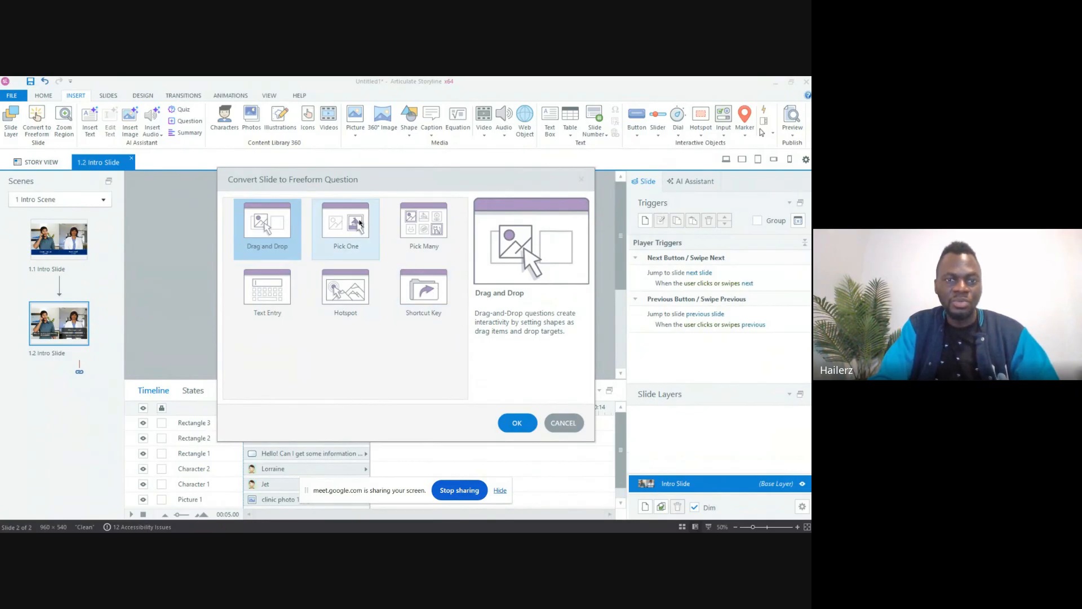
{"action": "left_click", "coordinate": [331, 234]}
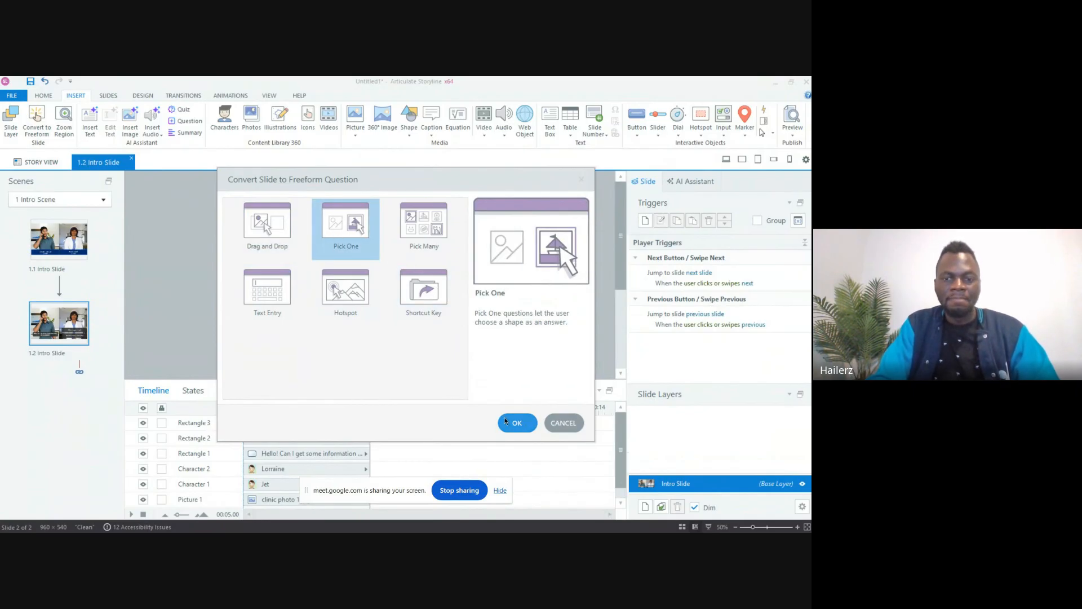
{"action": "left_click", "coordinate": [524, 424]}
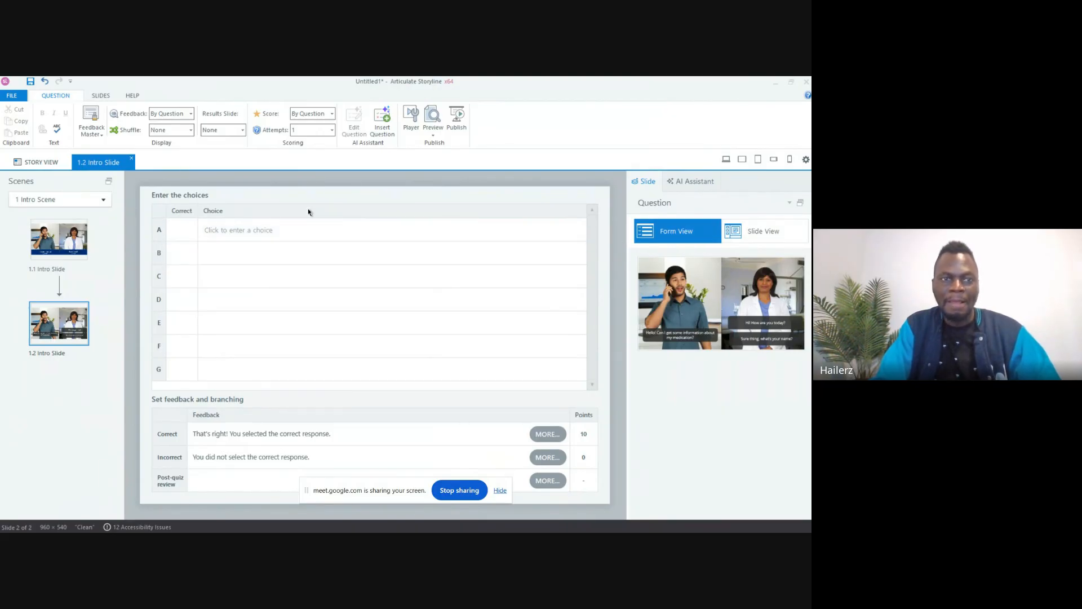
Step: Set choice A to the "Hi! How are you today?" rectangle and choice B to "Sure thing, what's your name?", marking A as correct
{"action": "left_click", "coordinate": [228, 231]}
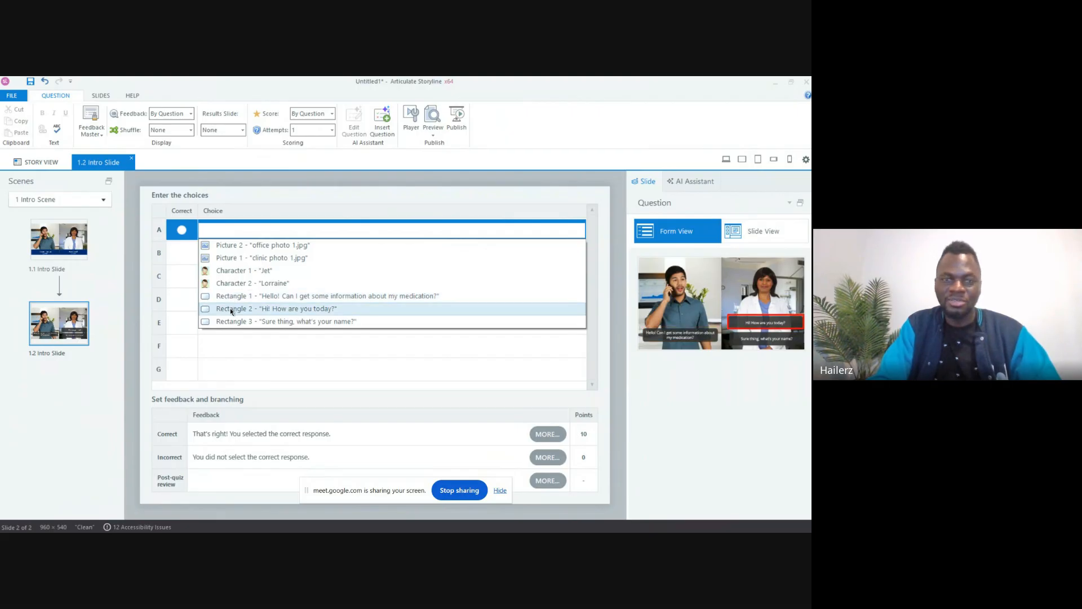
{"action": "left_click", "coordinate": [230, 311]}
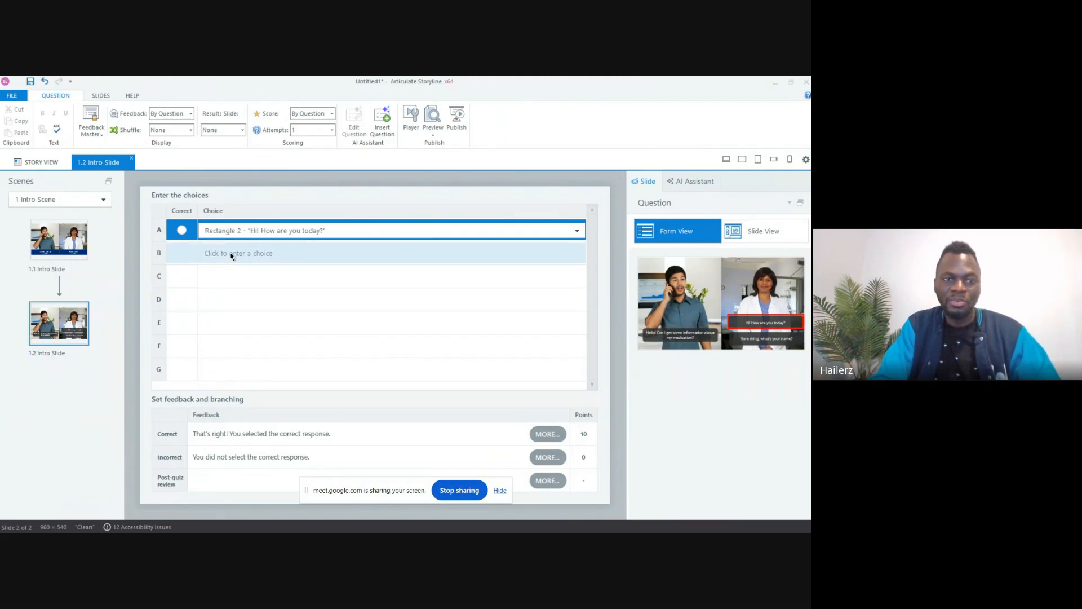
{"action": "left_click", "coordinate": [230, 253]}
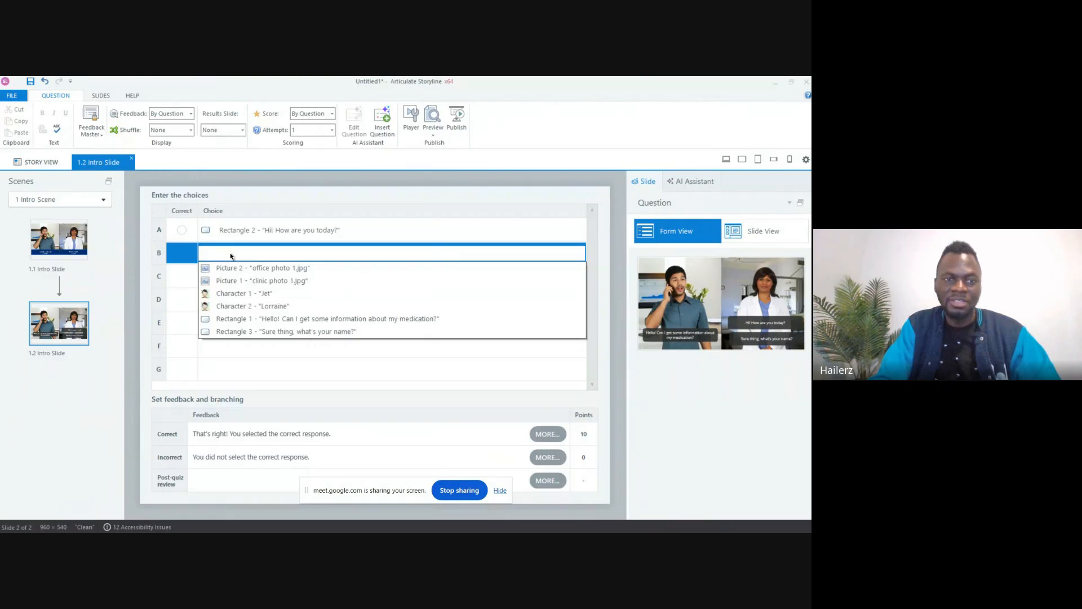
{"action": "left_click", "coordinate": [239, 332]}
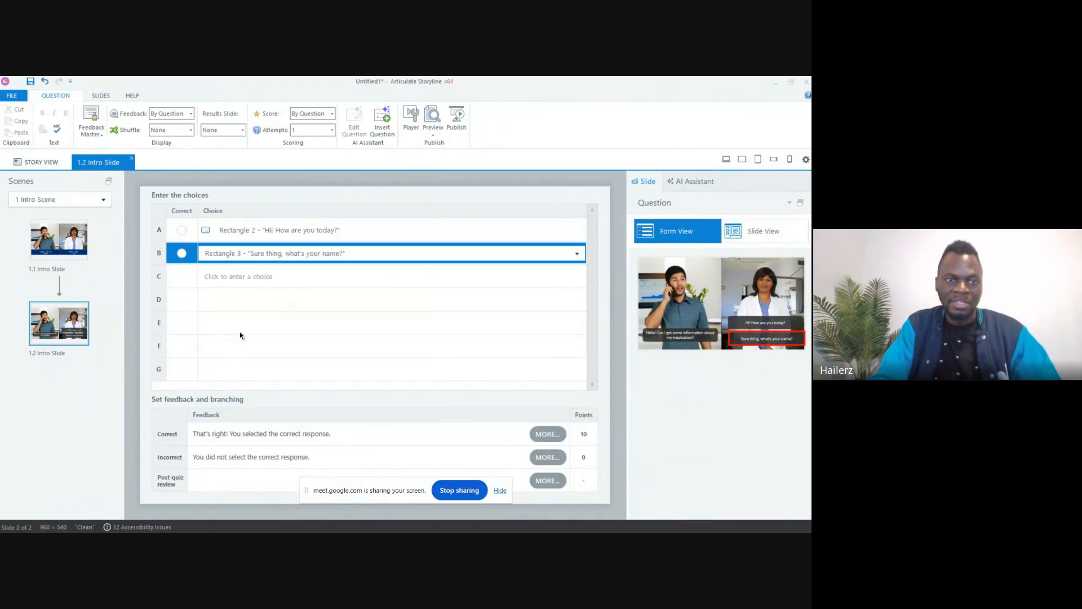
{"action": "left_click", "coordinate": [182, 253]}
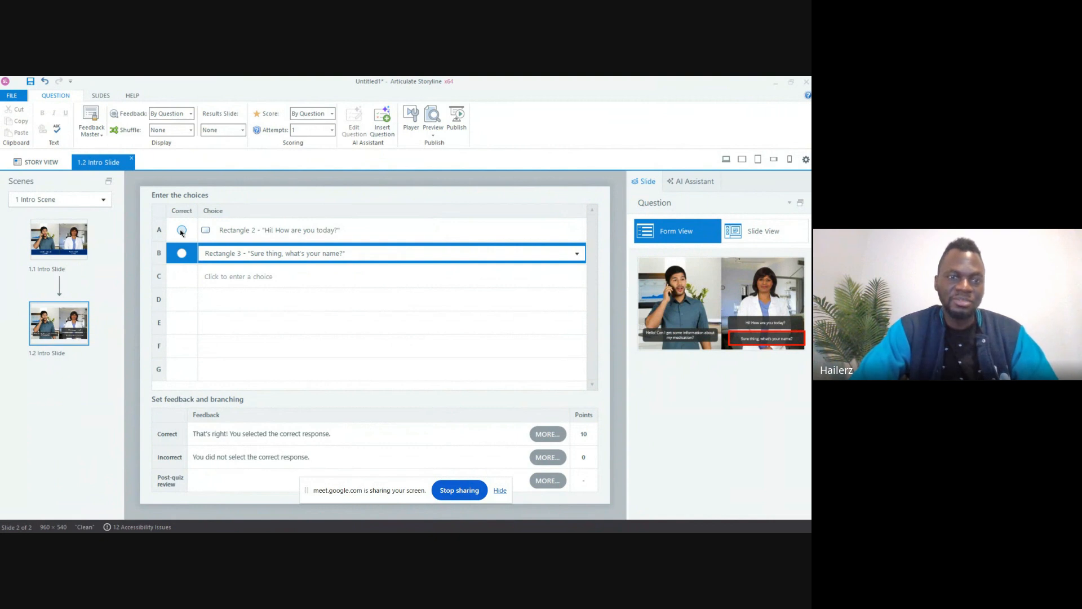
{"action": "left_click", "coordinate": [181, 231]}
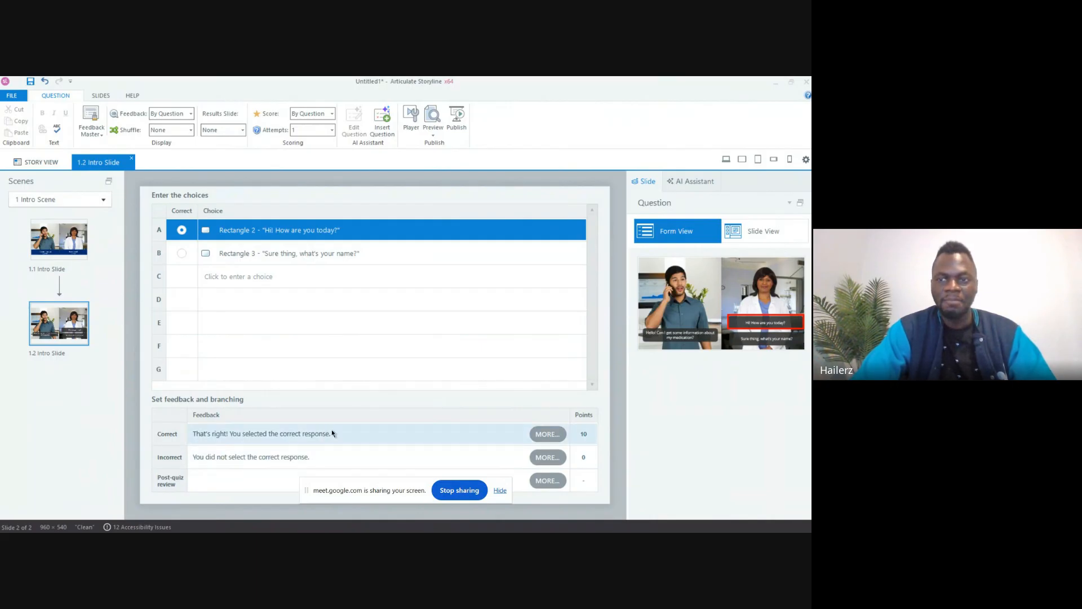
Step: Show the question in slide view and examine its Correct and Incorrect feedback layers
{"action": "left_click", "coordinate": [749, 226]}
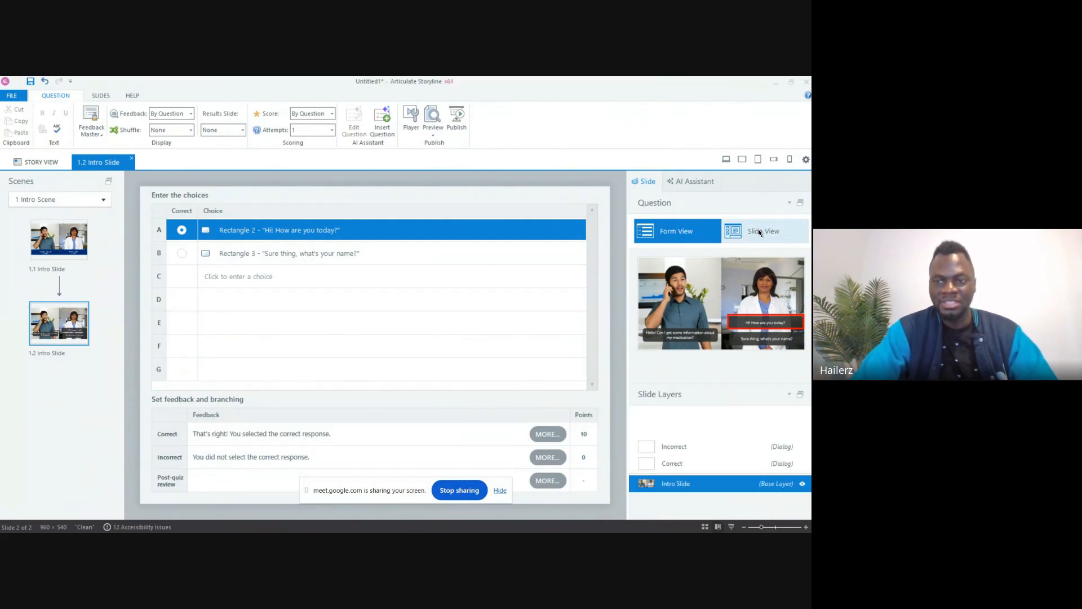
{"action": "left_click", "coordinate": [709, 462]}
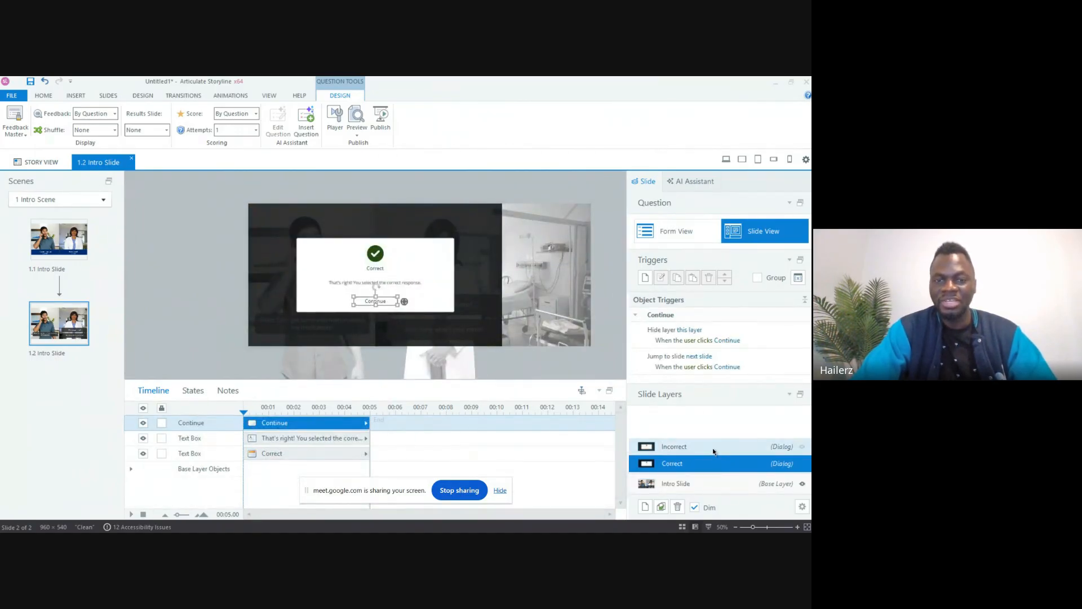
{"action": "left_click", "coordinate": [713, 448]}
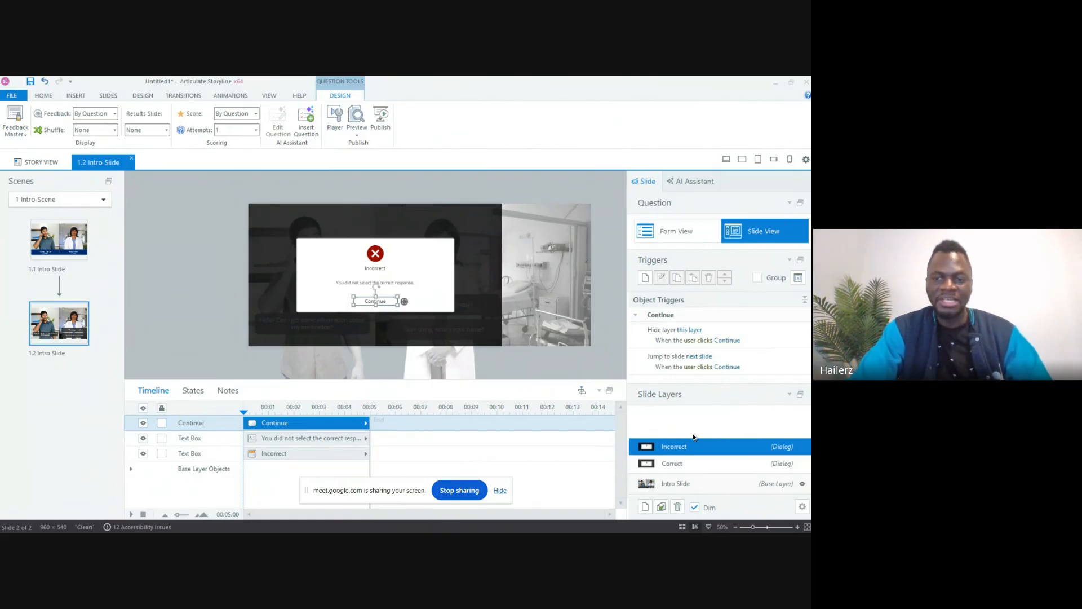
{"action": "left_click", "coordinate": [692, 462]}
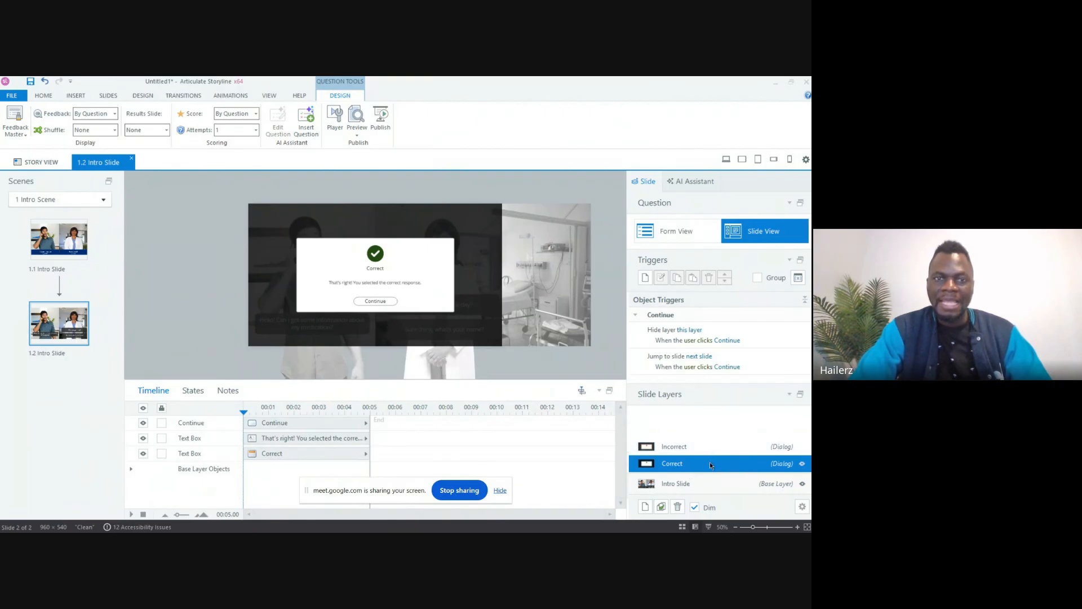
Step: Set the question's attempts to 2 and open the Try Again feedback layer
{"action": "left_click", "coordinate": [255, 130]}
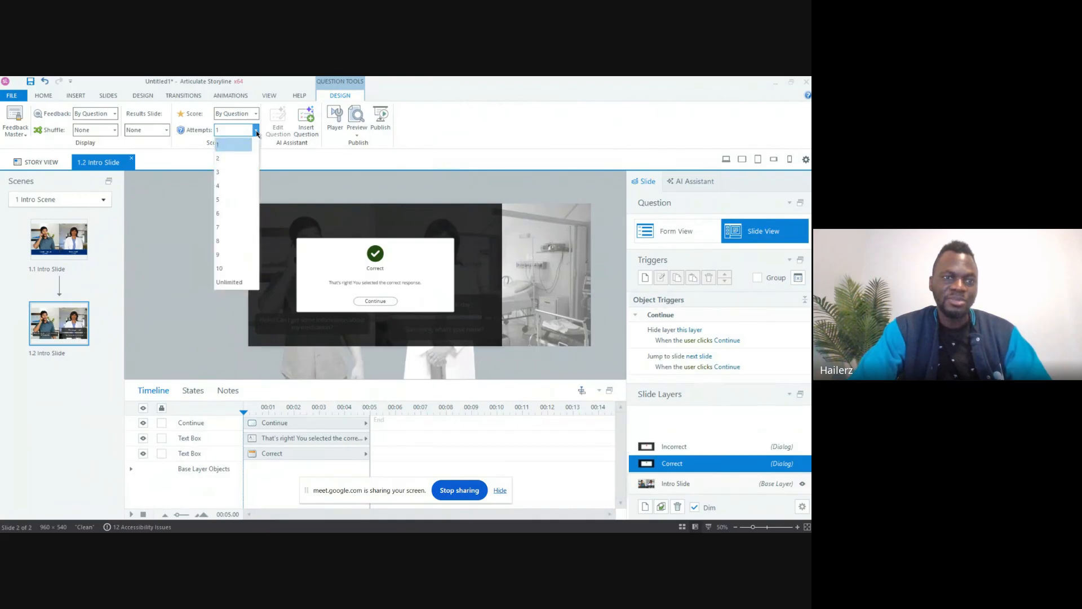
{"action": "left_click", "coordinate": [238, 158]}
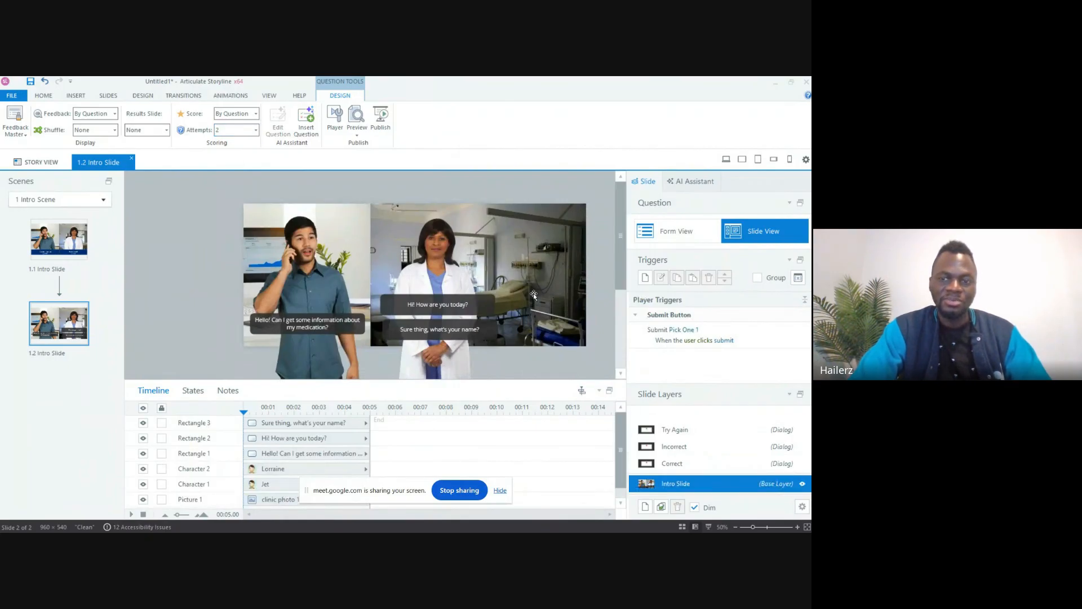
{"action": "left_click", "coordinate": [708, 433]}
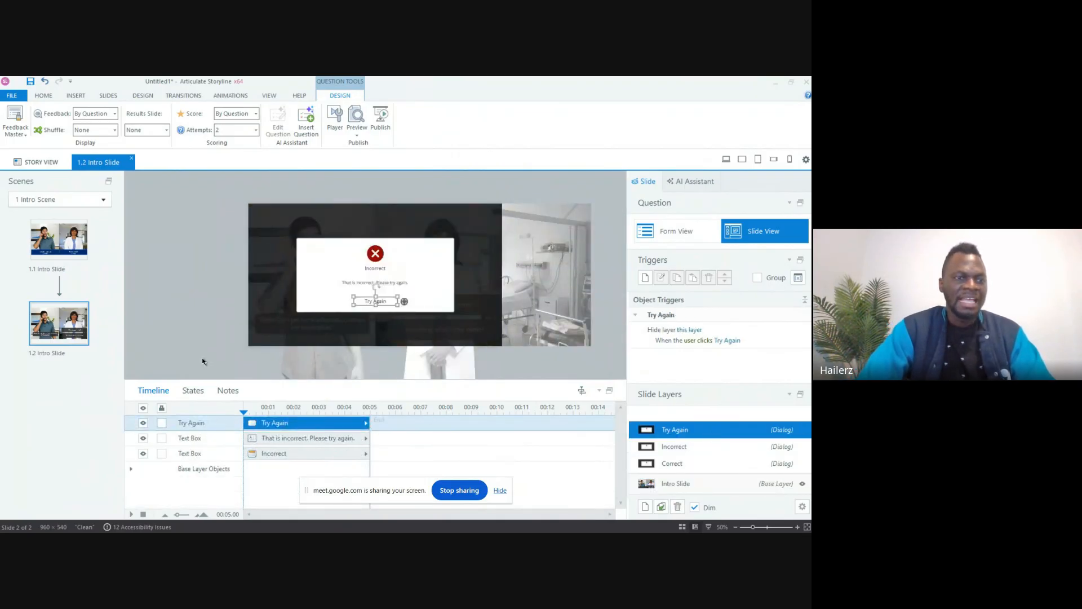
Step: Add a blank-layout slide after question slide 1.2 and name it "Correct"
{"action": "right_click", "coordinate": [71, 324]}
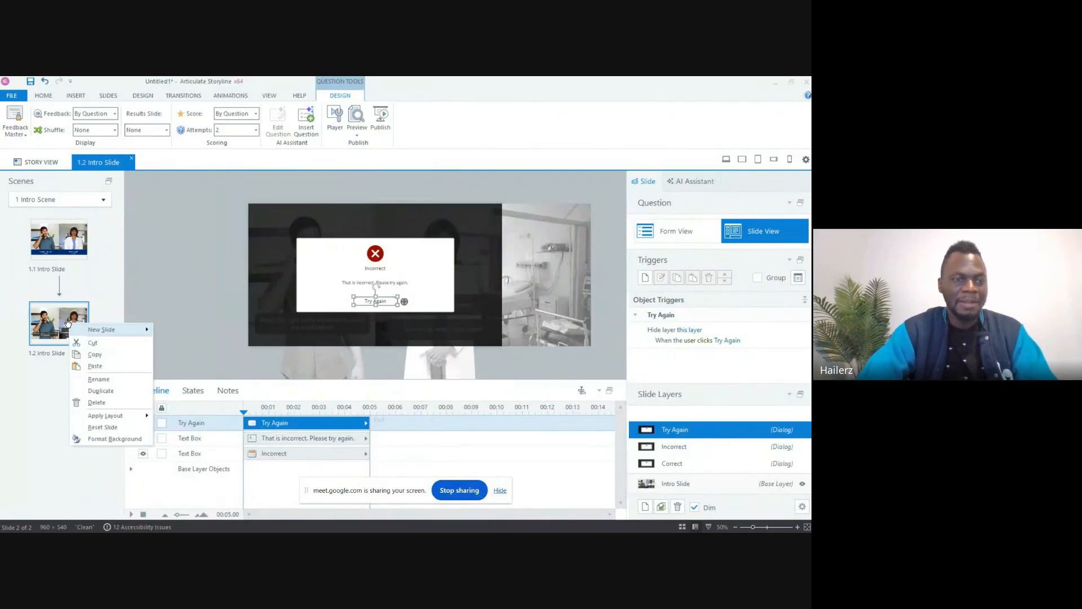
{"action": "mouse_move", "coordinate": [129, 331]}
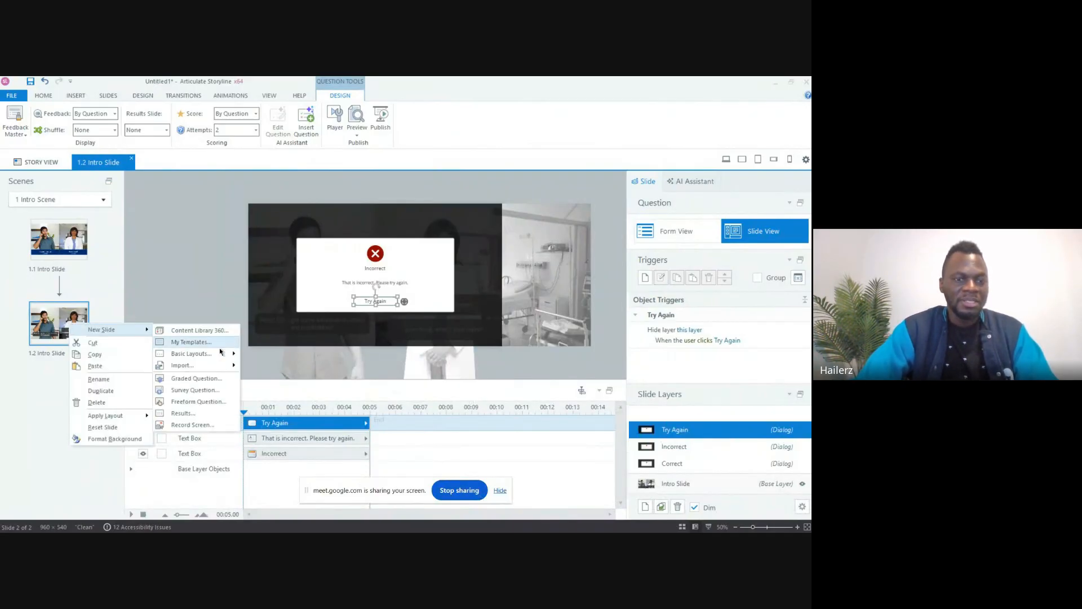
{"action": "mouse_move", "coordinate": [217, 358]}
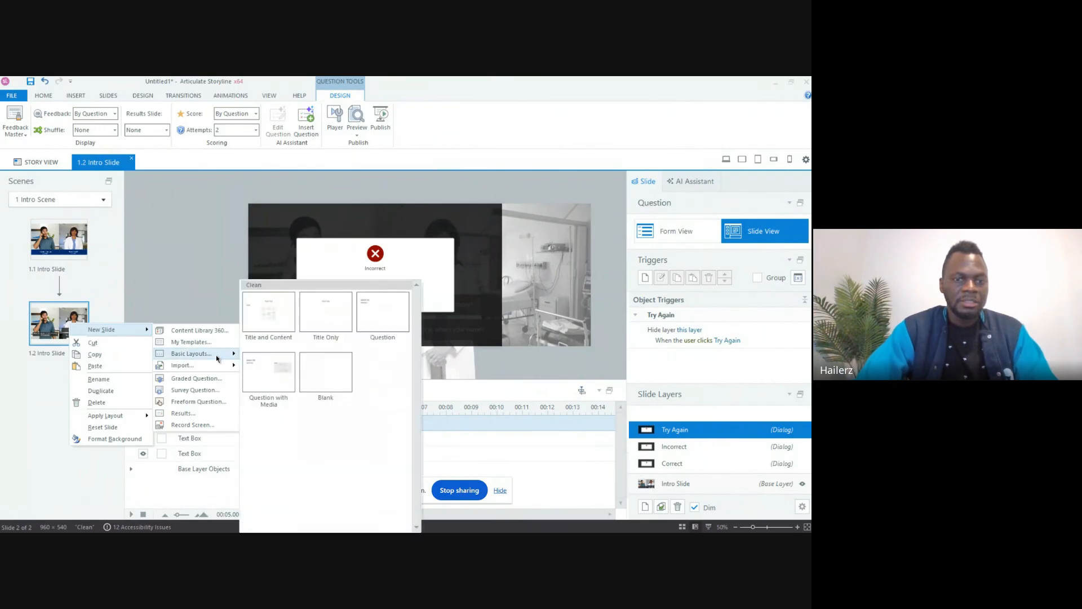
{"action": "left_click", "coordinate": [325, 369]}
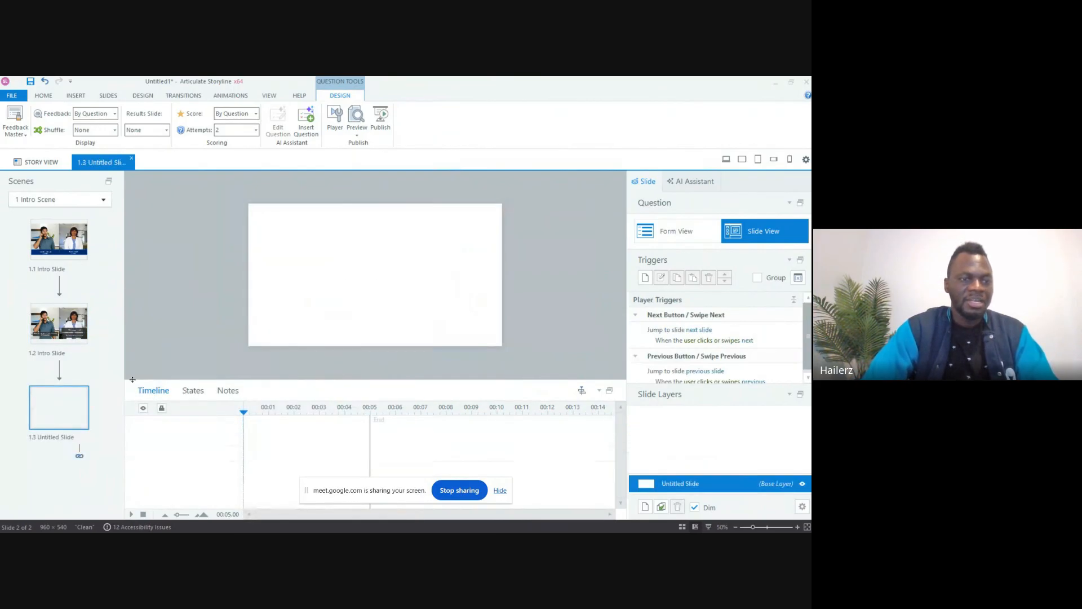
{"action": "left_click", "coordinate": [42, 411]}
{"action": "left_click", "coordinate": [57, 438]}
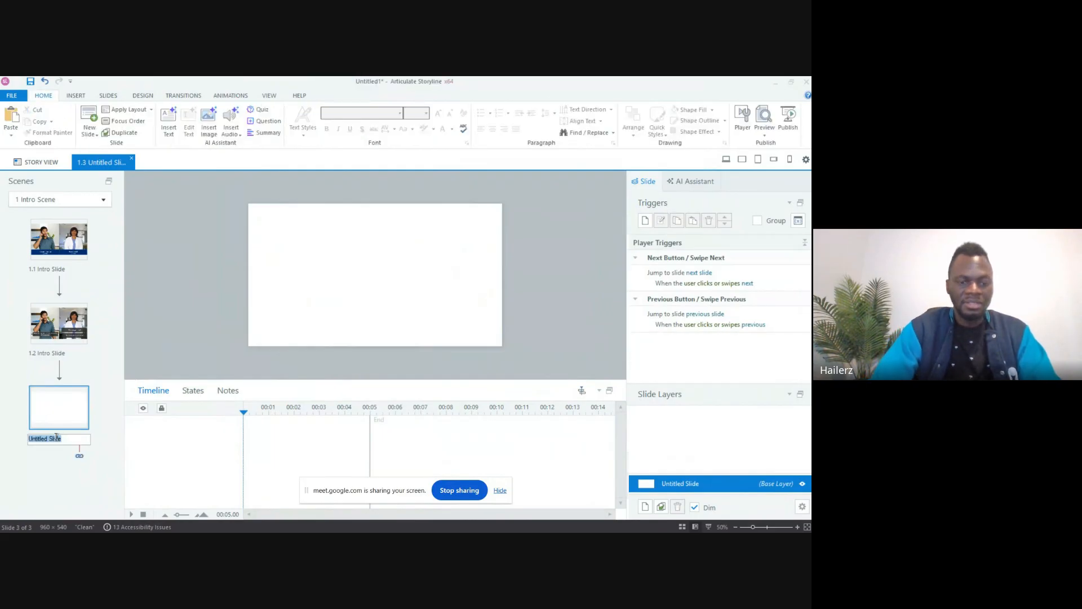
{"action": "type", "text": "Correct"}
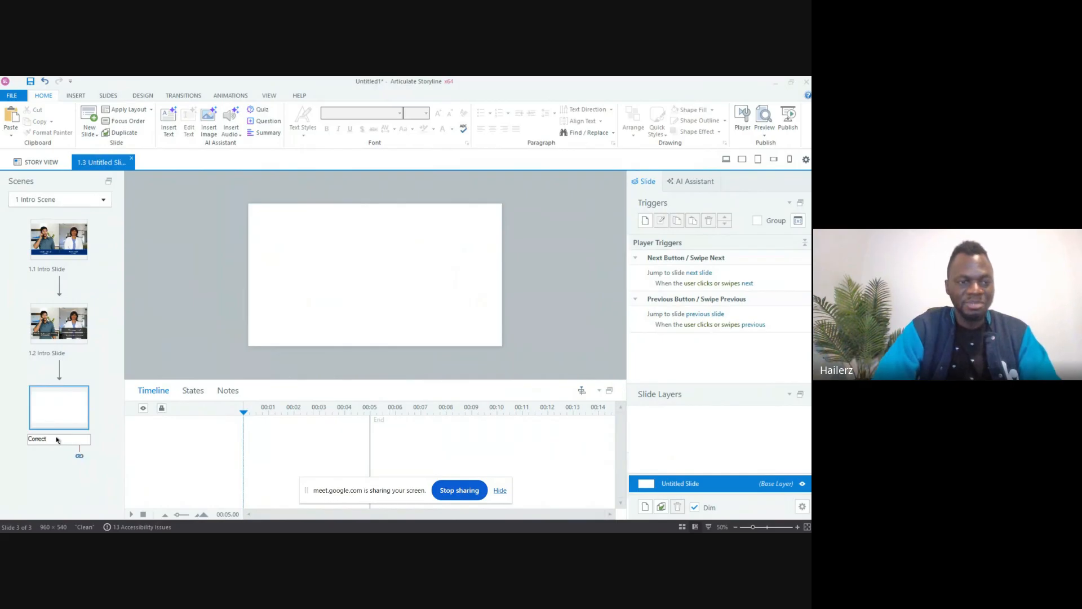
{"action": "key", "text": "Return"}
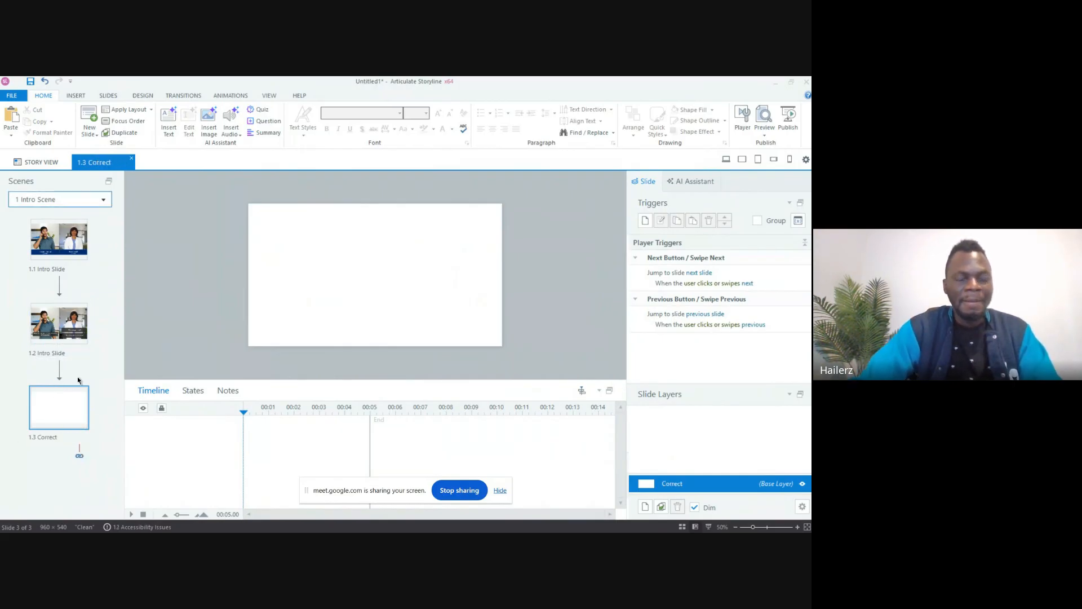
Step: Review the base layer of question slide 1.2 and return to the Correct slide
{"action": "left_click", "coordinate": [73, 334]}
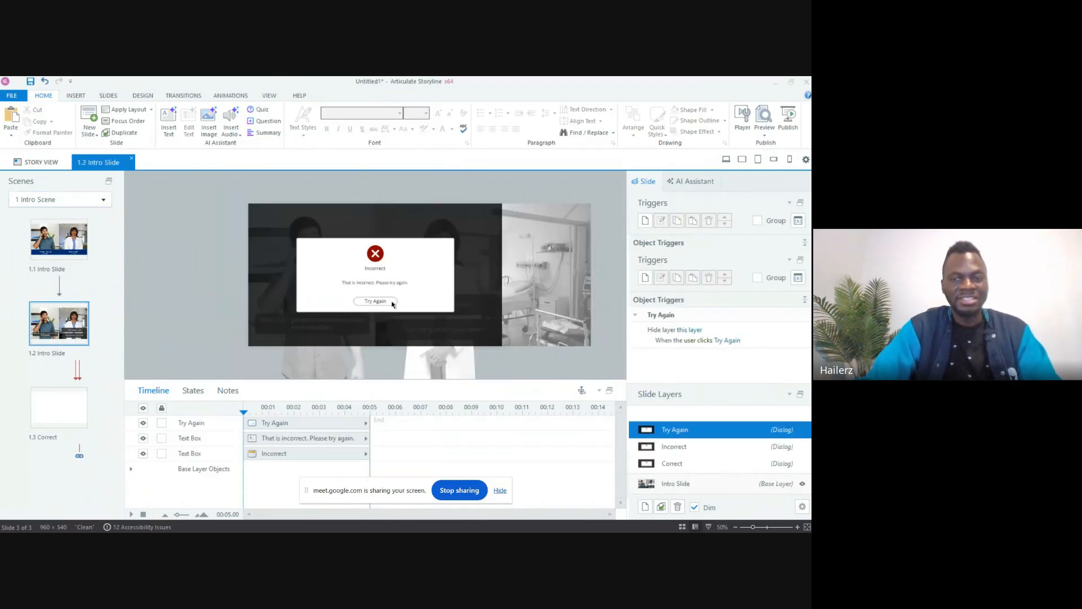
{"action": "left_click", "coordinate": [681, 486]}
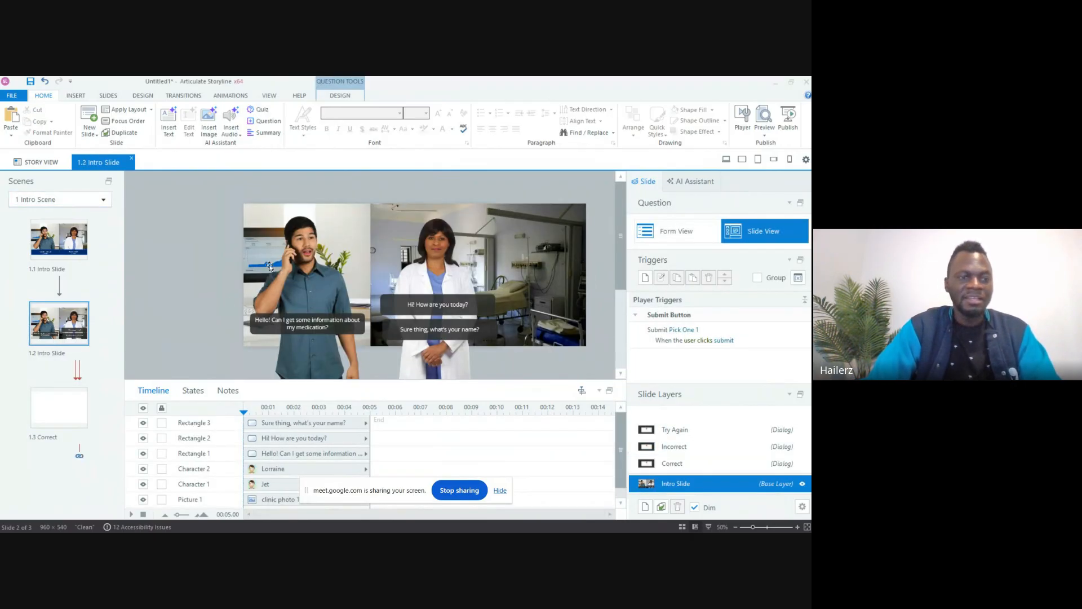
{"action": "left_click", "coordinate": [67, 395]}
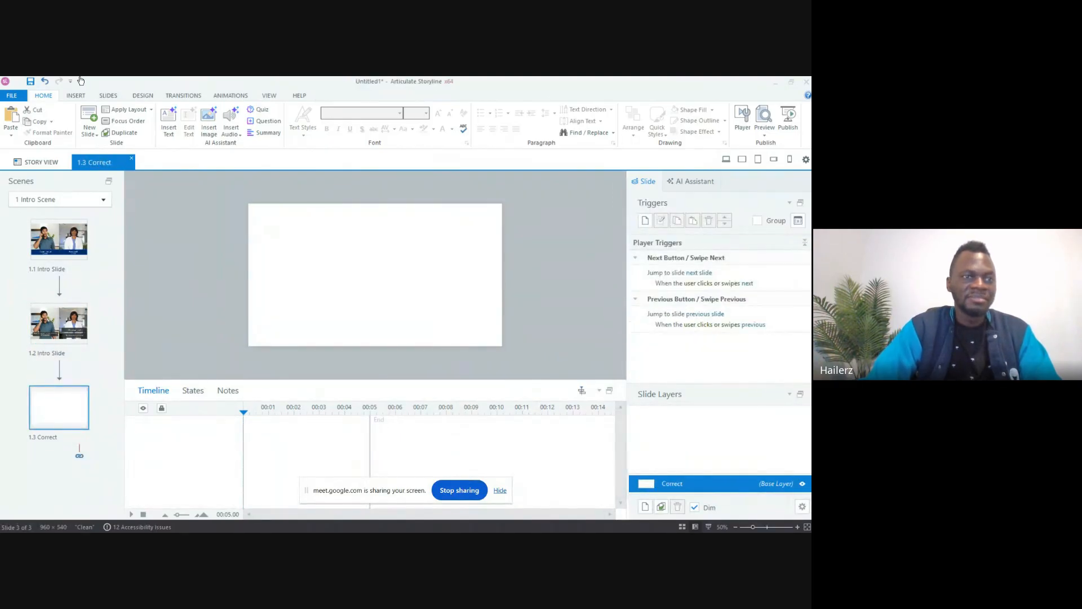
Step: Search the Content Library photos for "money" and insert the first photo of scattered dollar bills on the Correct slide
{"action": "left_click", "coordinate": [76, 95]}
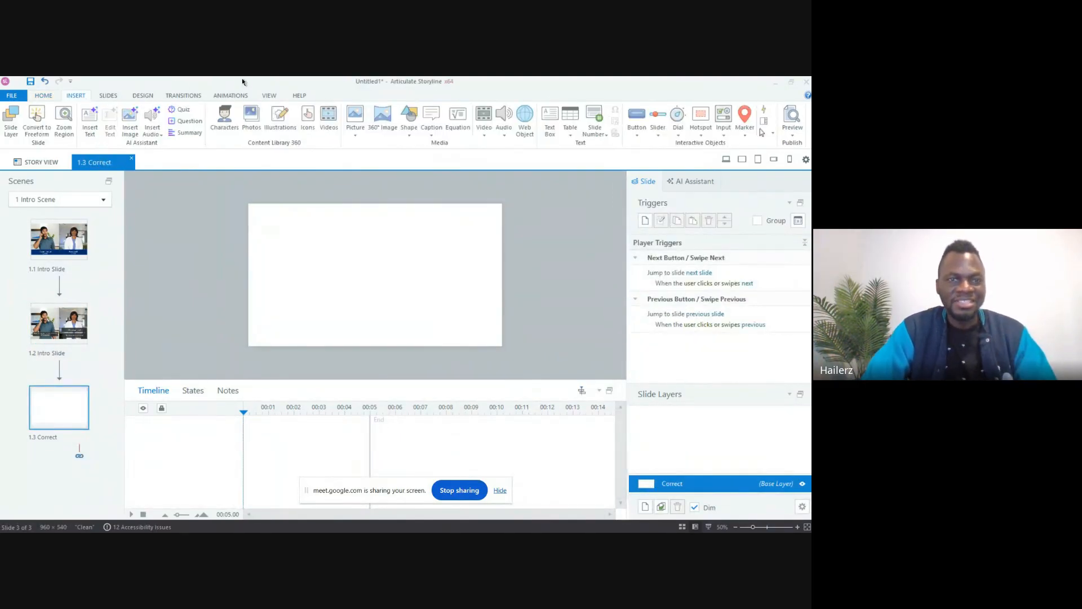
{"action": "left_click", "coordinate": [252, 115]}
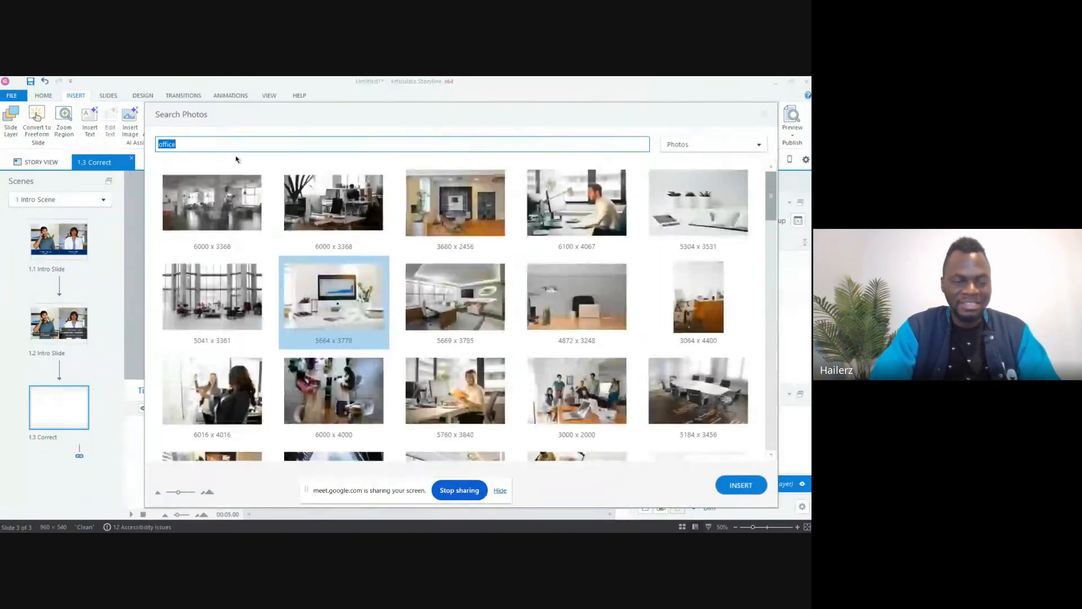
{"action": "type", "text": "bank mon"}
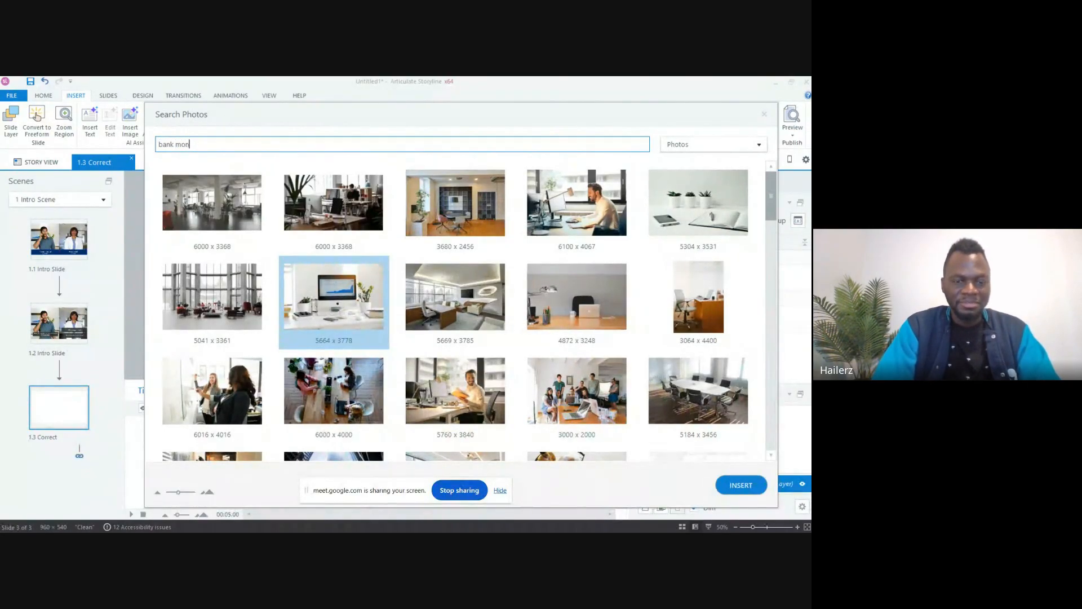
{"action": "type", "text": "ey"}
{"action": "key", "text": "Return"}
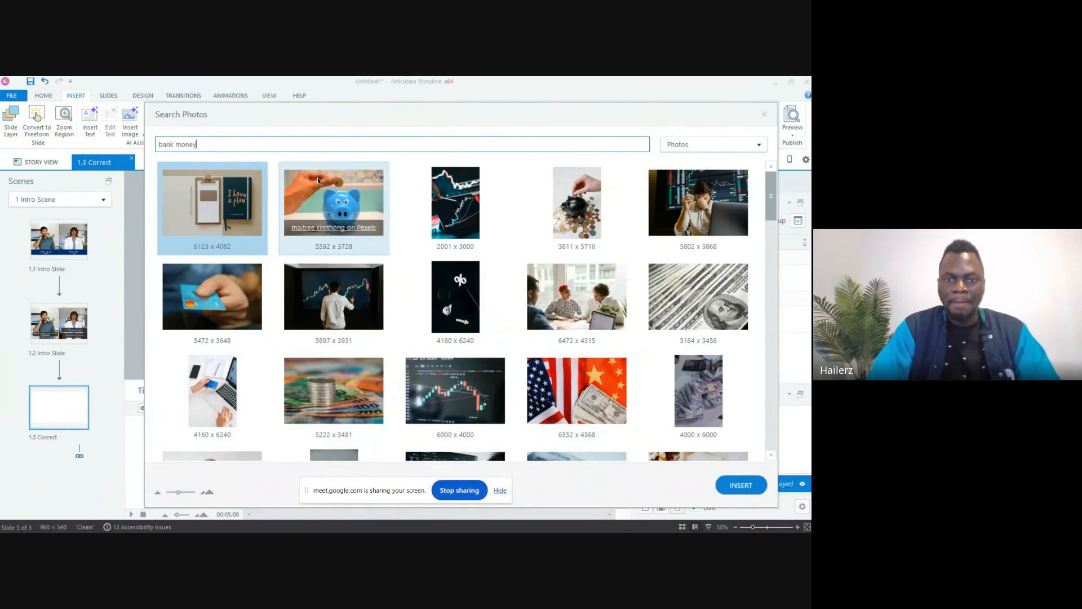
{"action": "key", "text": "ctrl+a"}
{"action": "type", "text": "mon"}
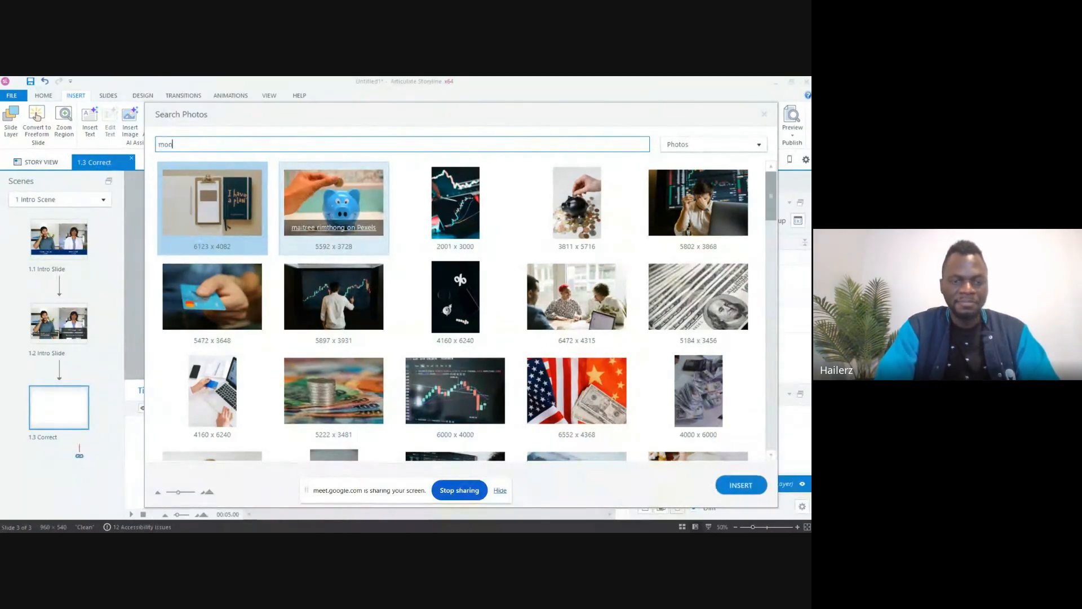
{"action": "type", "text": "ey"}
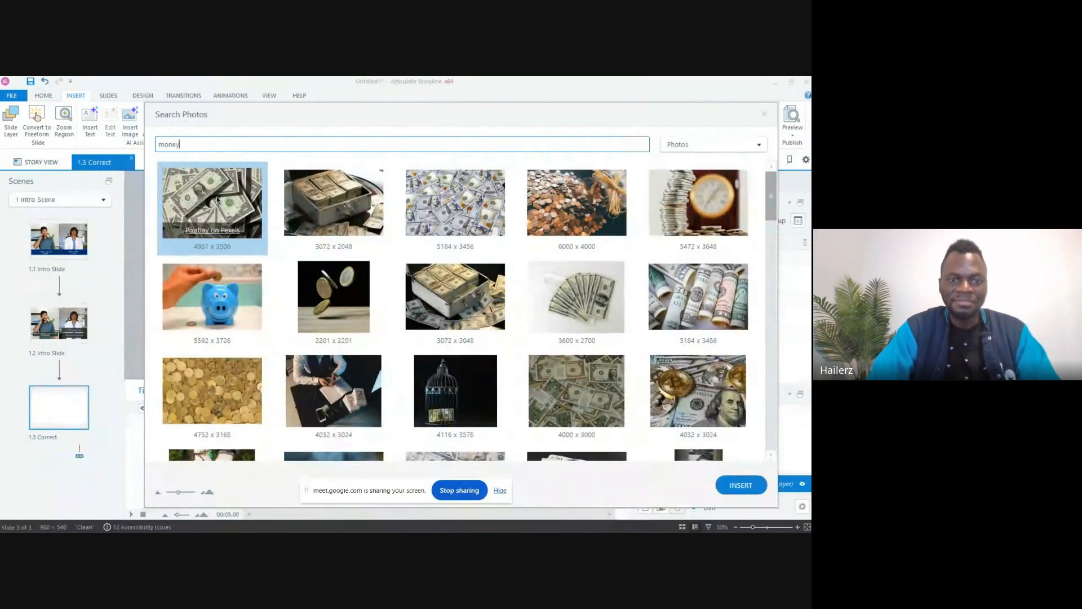
{"action": "left_click", "coordinate": [217, 199]}
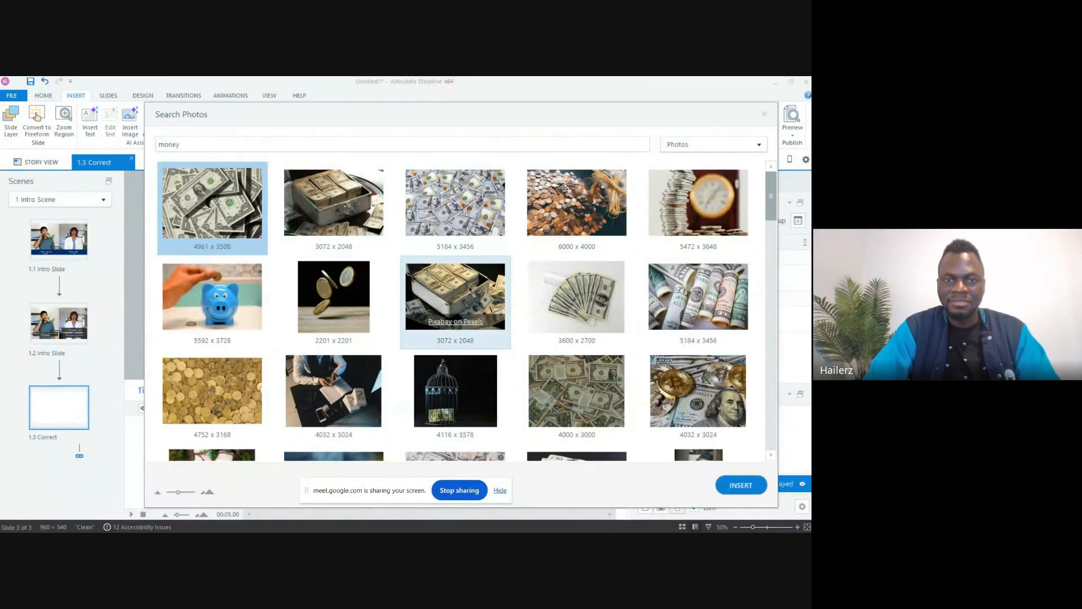
{"action": "left_click", "coordinate": [740, 485]}
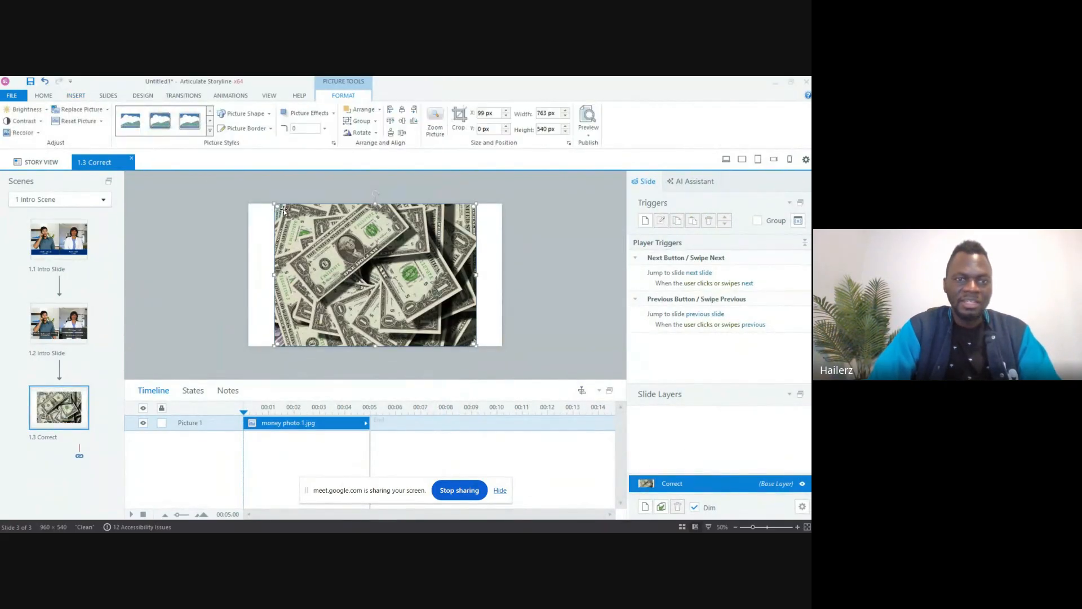
Step: Enlarge the money photo to about 969 by 686 px so it covers the whole Correct slide
{"action": "left_click_drag", "start_coordinate": [274, 204], "coordinate": [236, 183]}
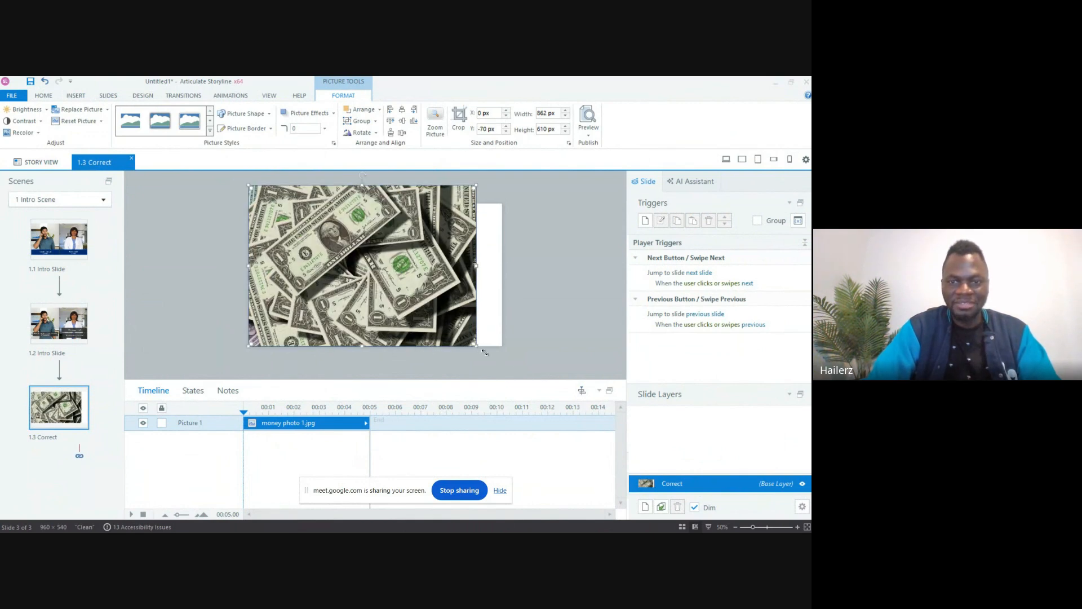
{"action": "left_click_drag", "start_coordinate": [476, 348], "coordinate": [504, 365]}
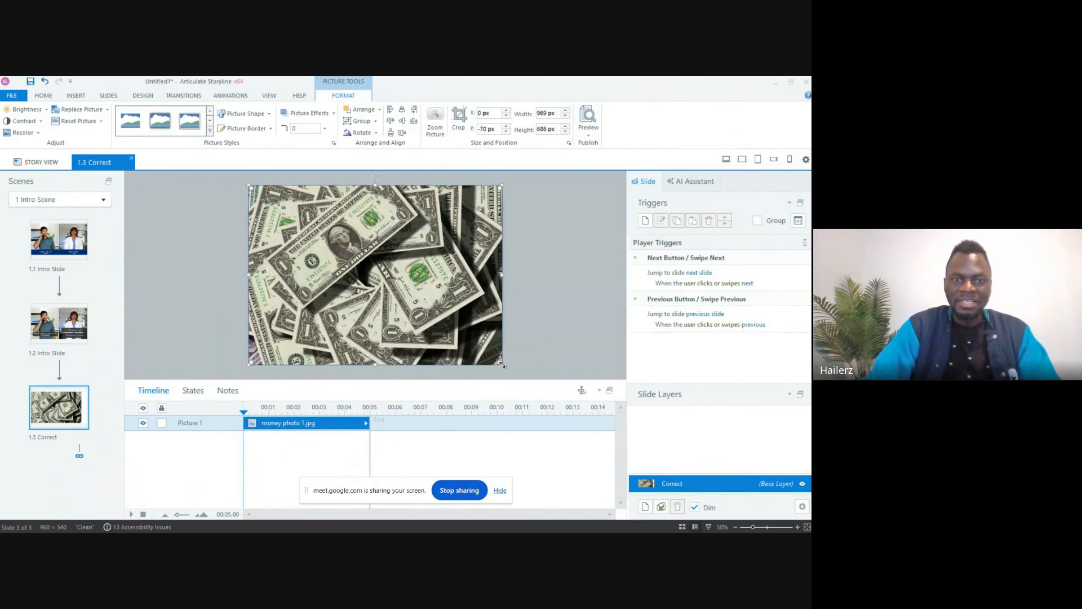
{"action": "left_click", "coordinate": [551, 330]}
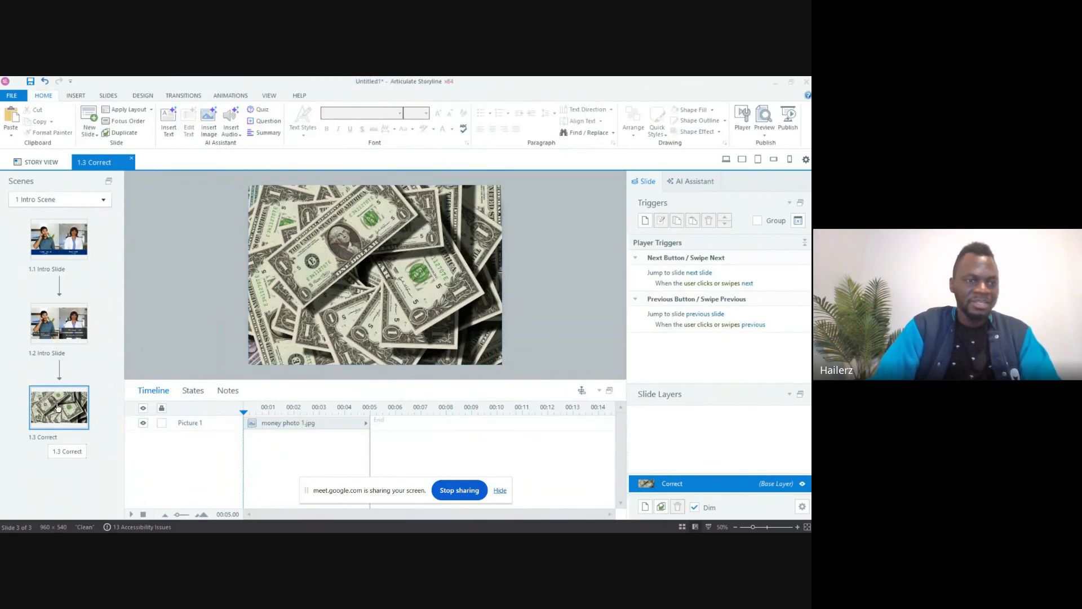
Step: Add another blank-layout slide directly after question slide 1.2
{"action": "left_click", "coordinate": [62, 328]}
{"action": "right_click", "coordinate": [59, 327]}
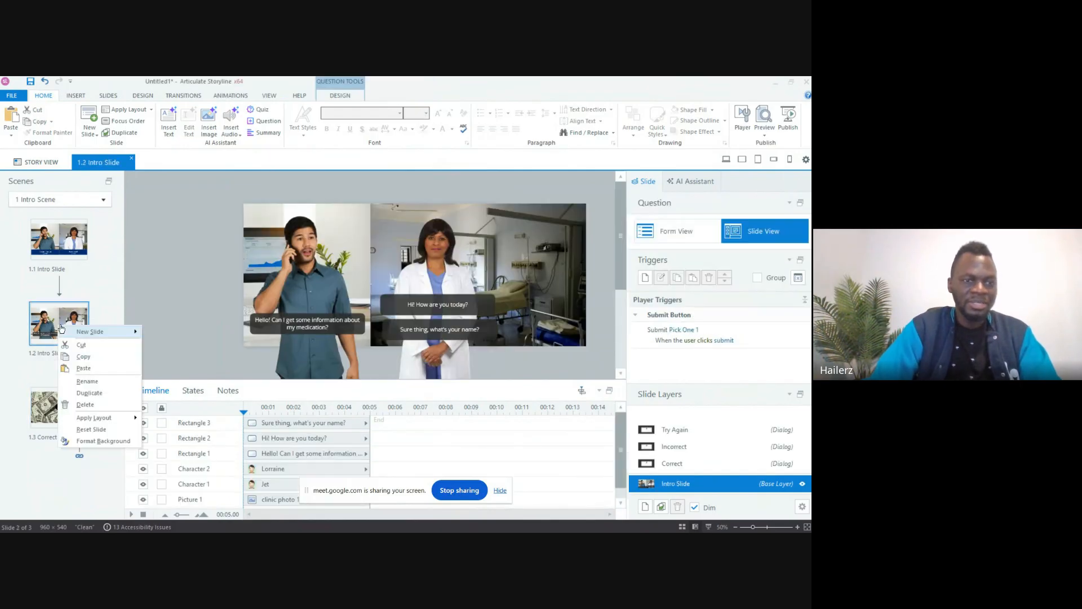
{"action": "mouse_move", "coordinate": [95, 333]}
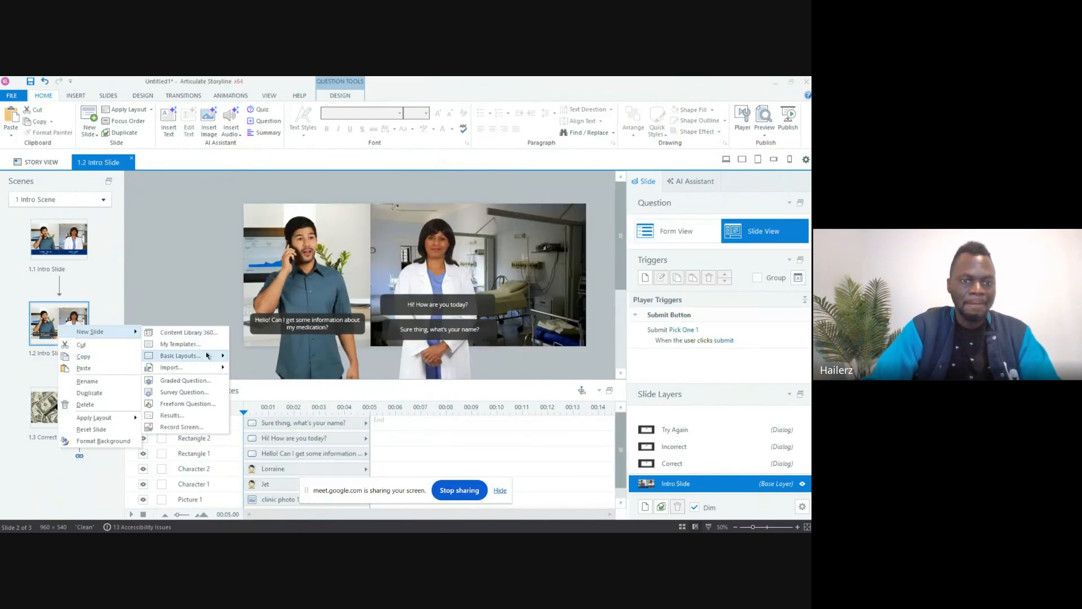
{"action": "mouse_move", "coordinate": [207, 355]}
{"action": "left_click", "coordinate": [315, 378]}
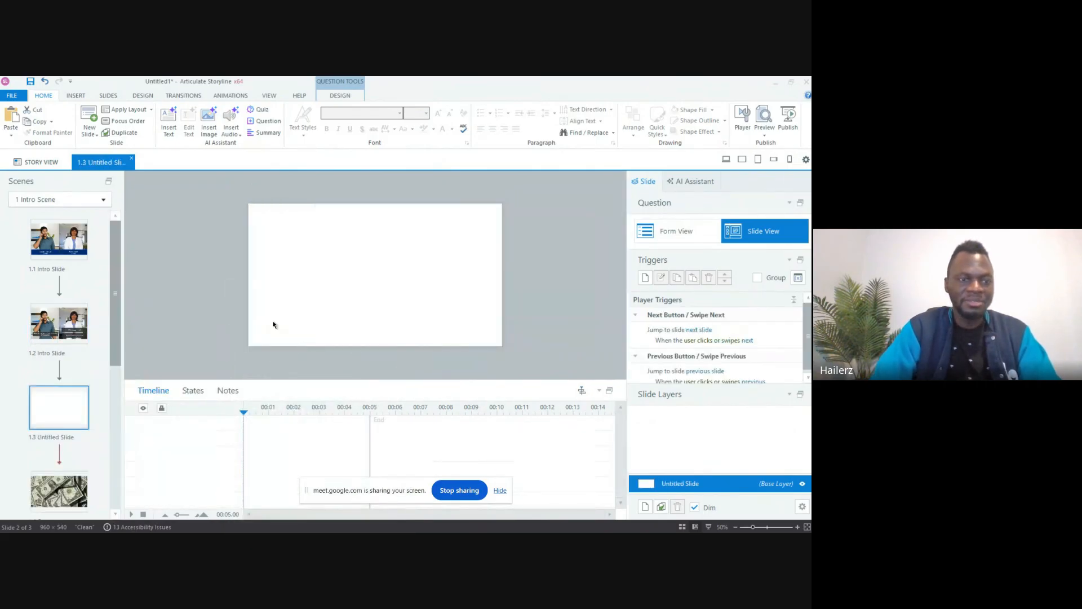
Step: Search the Content Library photos for "jail" and insert the photo of hands resting through cell bars on the new slide
{"action": "left_click", "coordinate": [77, 97]}
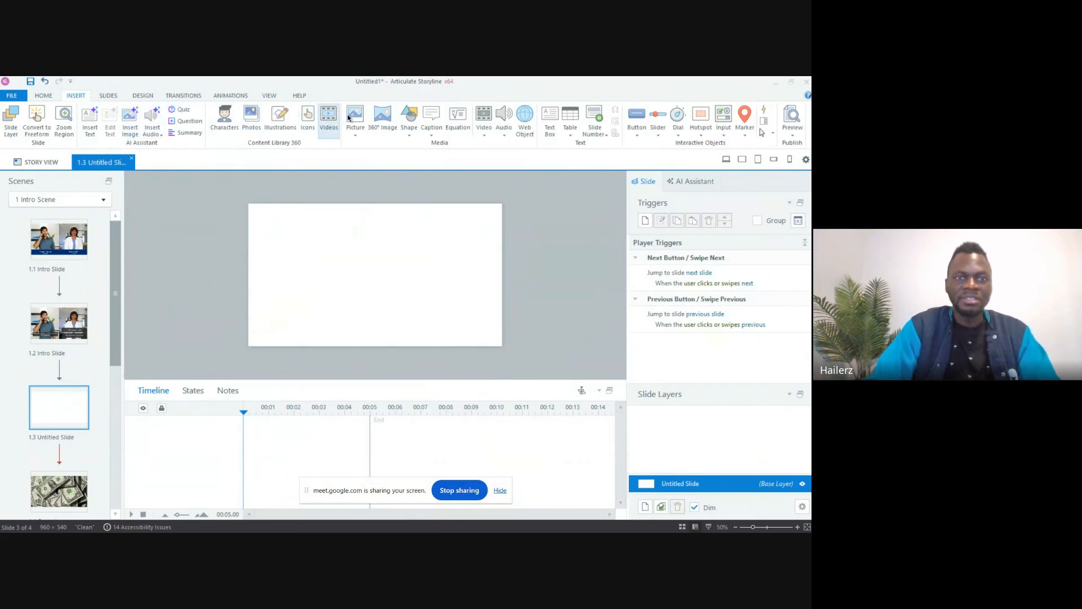
{"action": "left_click", "coordinate": [251, 116]}
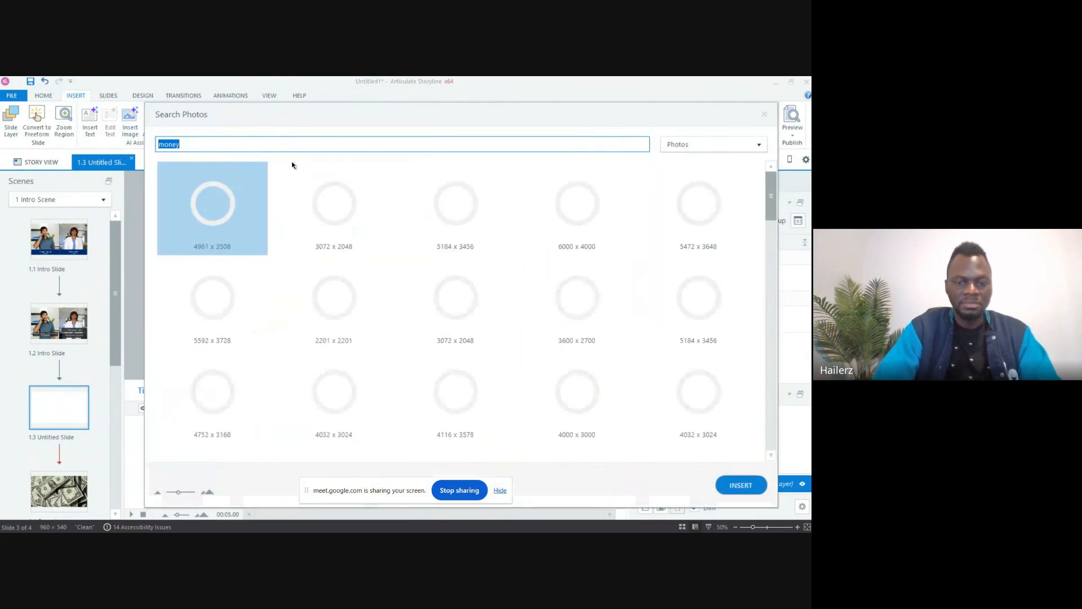
{"action": "type", "text": "jail"}
{"action": "key", "text": "Return"}
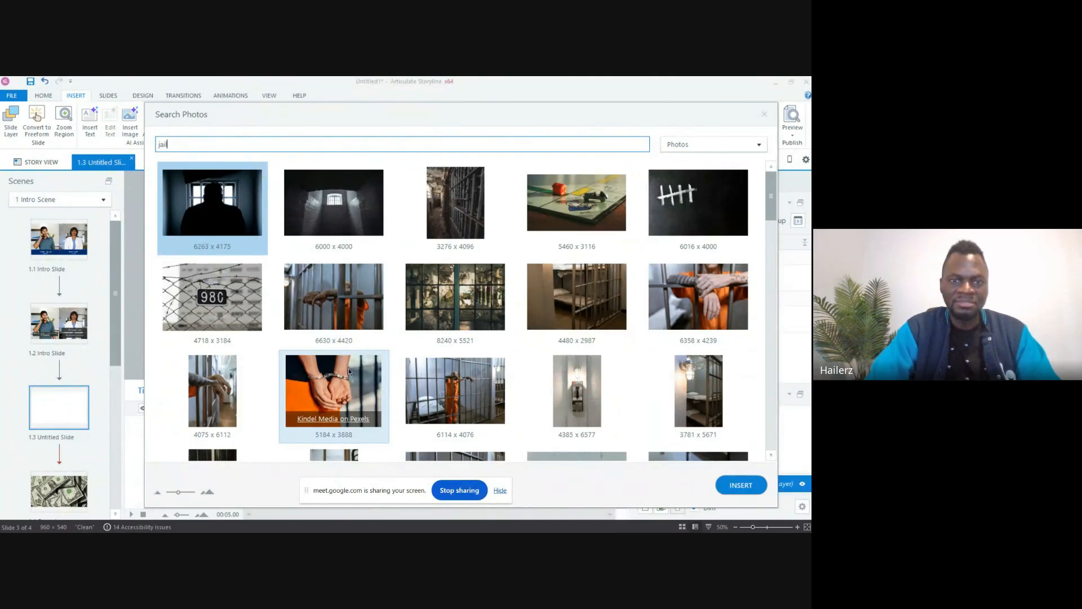
{"action": "left_click", "coordinate": [349, 313]}
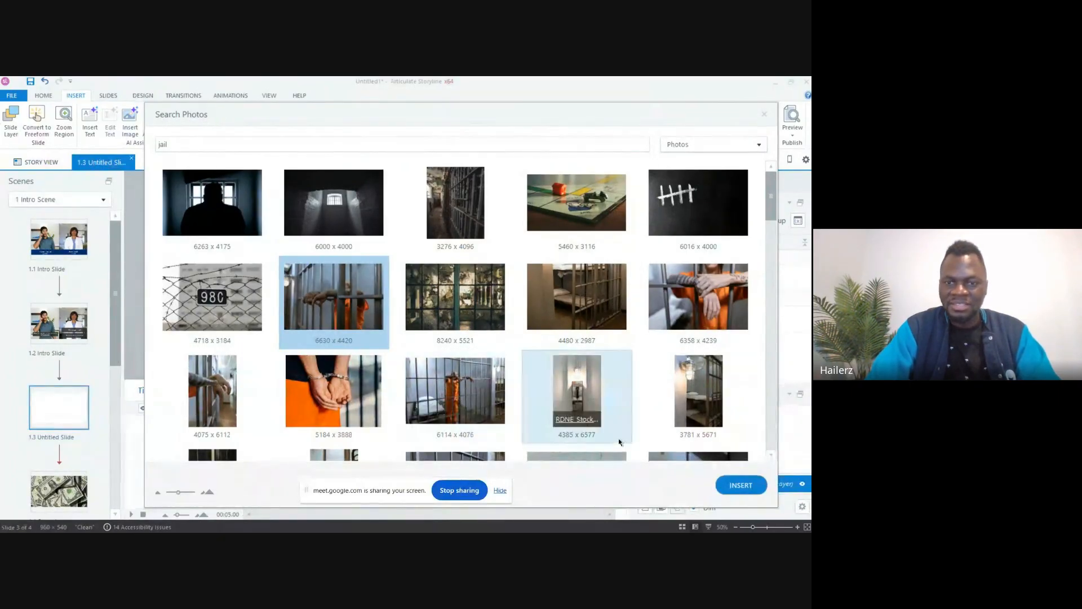
{"action": "scroll", "coordinate": [565, 422], "scroll_direction": "down", "scroll_amount": 3}
{"action": "scroll", "coordinate": [565, 415], "scroll_direction": "up", "scroll_amount": 3}
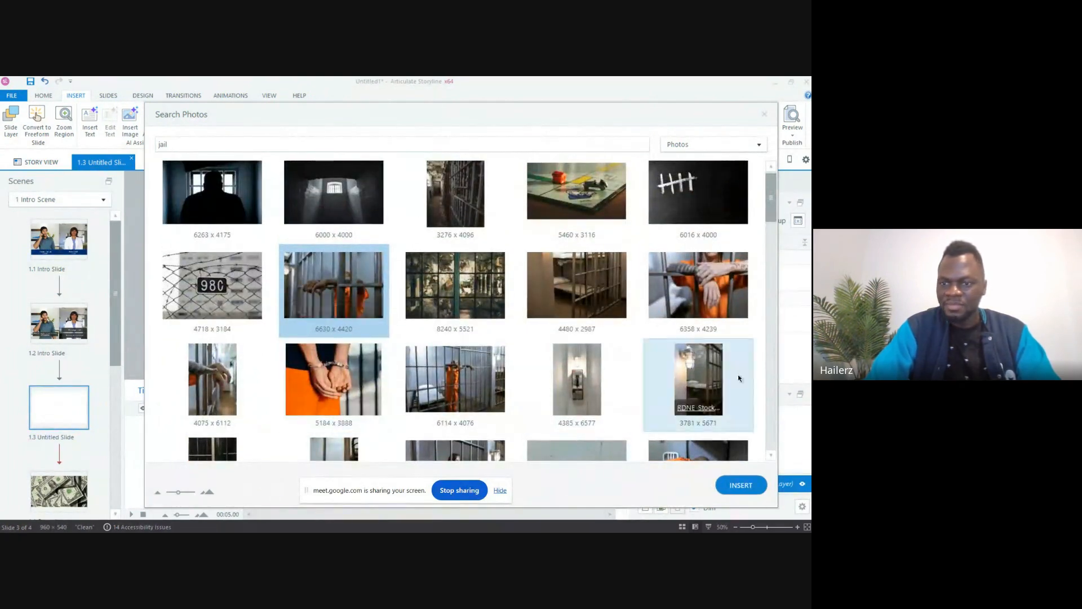
{"action": "left_click", "coordinate": [742, 485]}
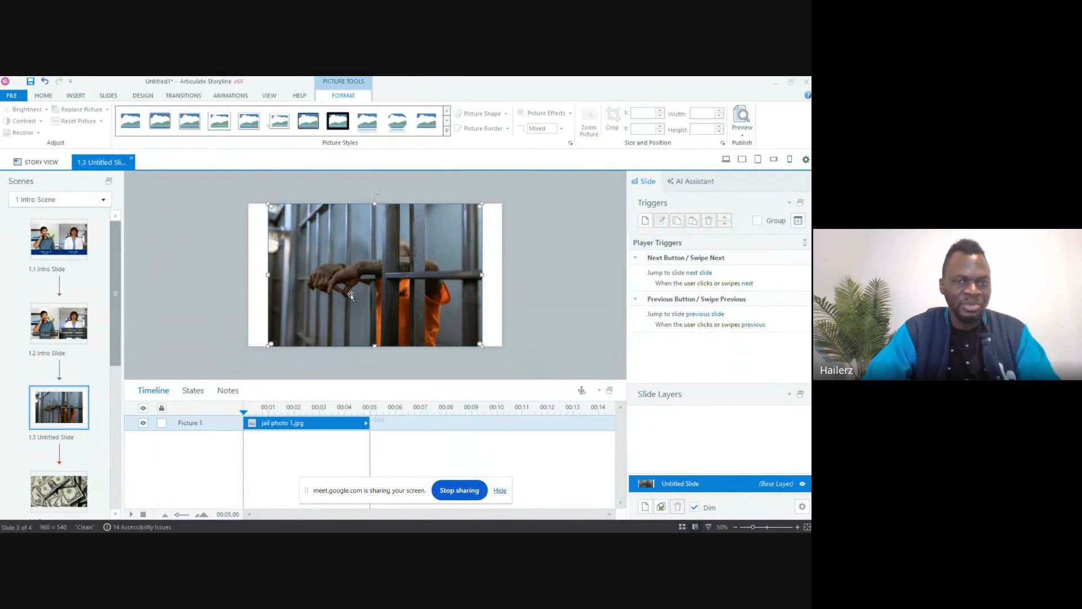
Step: Enlarge the jail photo from its corners so it covers the whole untitled slide
{"action": "left_click_drag", "start_coordinate": [268, 346], "coordinate": [240, 364]}
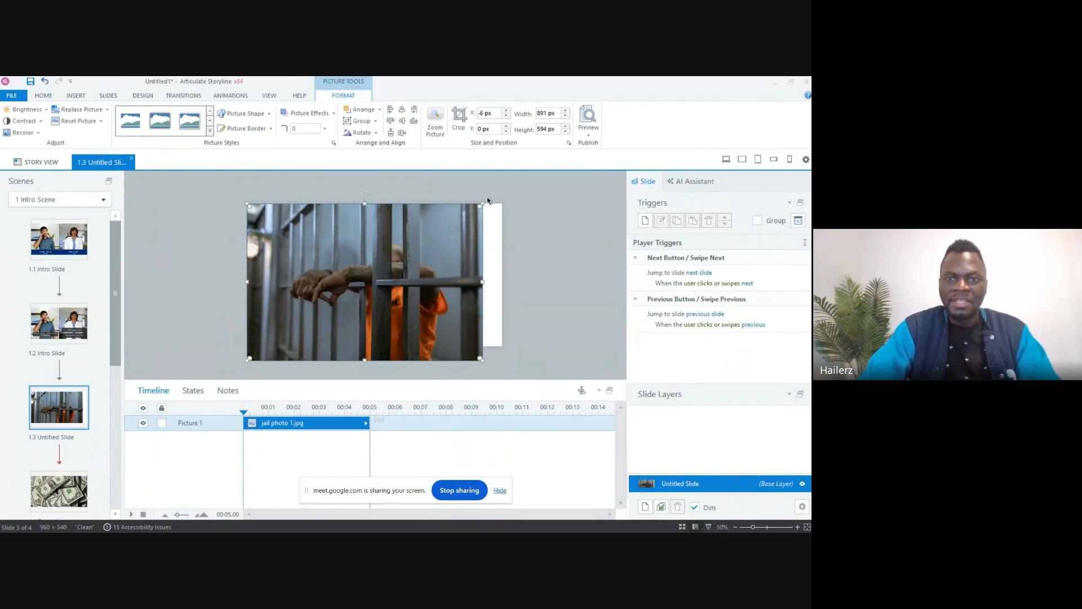
{"action": "left_click_drag", "start_coordinate": [482, 205], "coordinate": [510, 193]}
{"action": "left_click", "coordinate": [547, 212]}
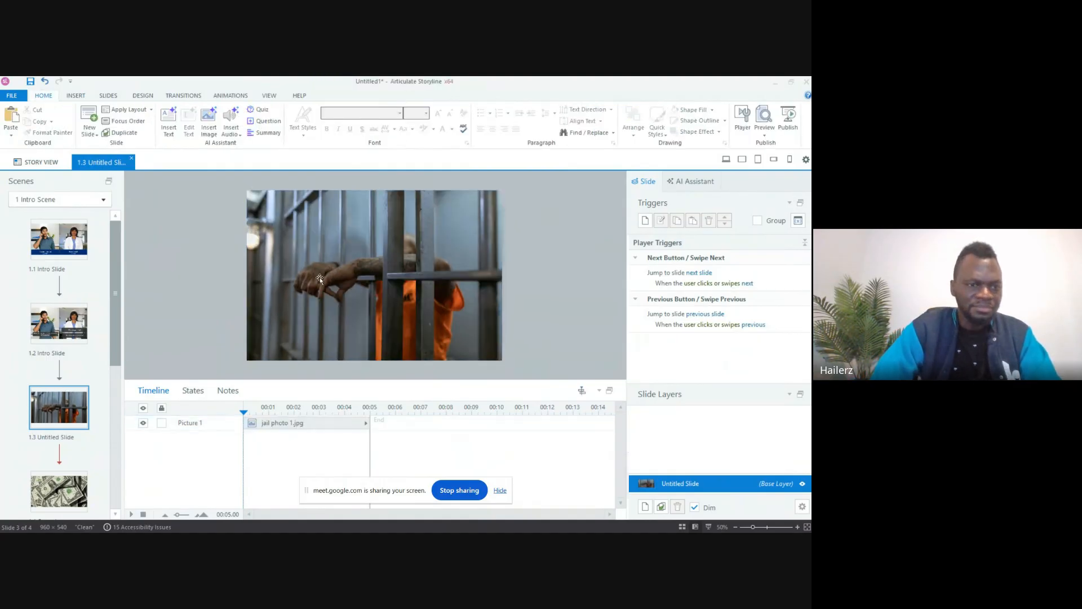
Step: On slide 1.2's Correct layer, add a trigger to the Continue button that jumps to slide 1.4 Correct when clicked
{"action": "left_click", "coordinate": [55, 337]}
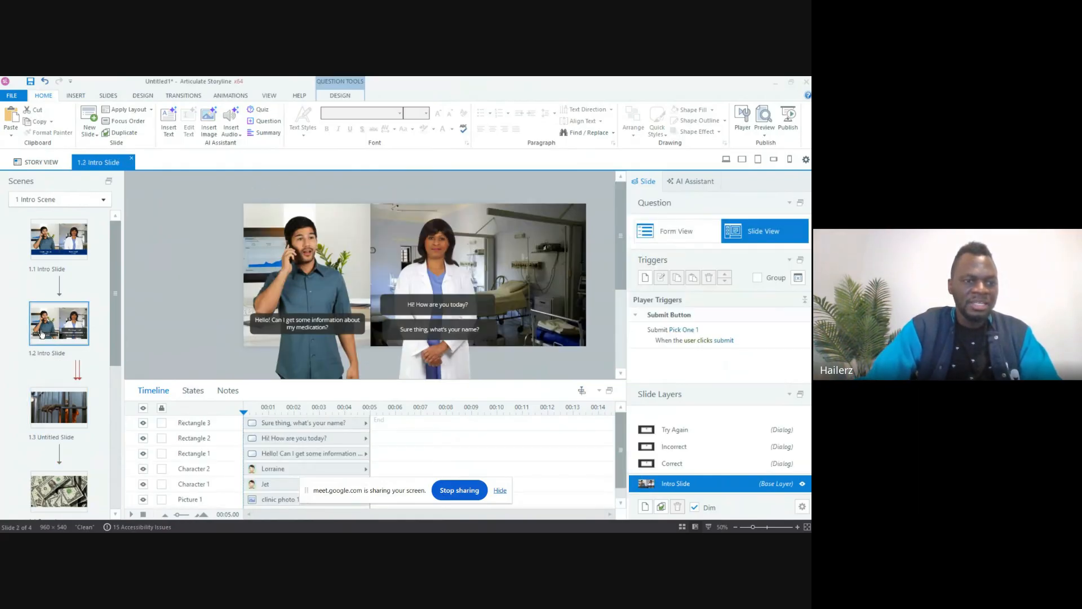
{"action": "right_click", "coordinate": [55, 337]}
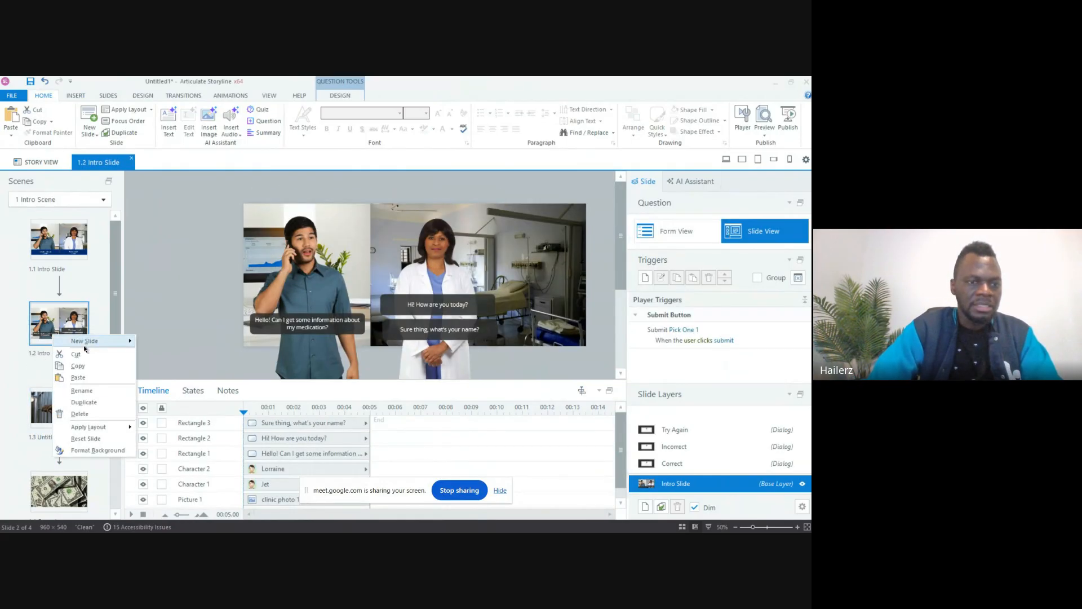
{"action": "left_click", "coordinate": [675, 451]}
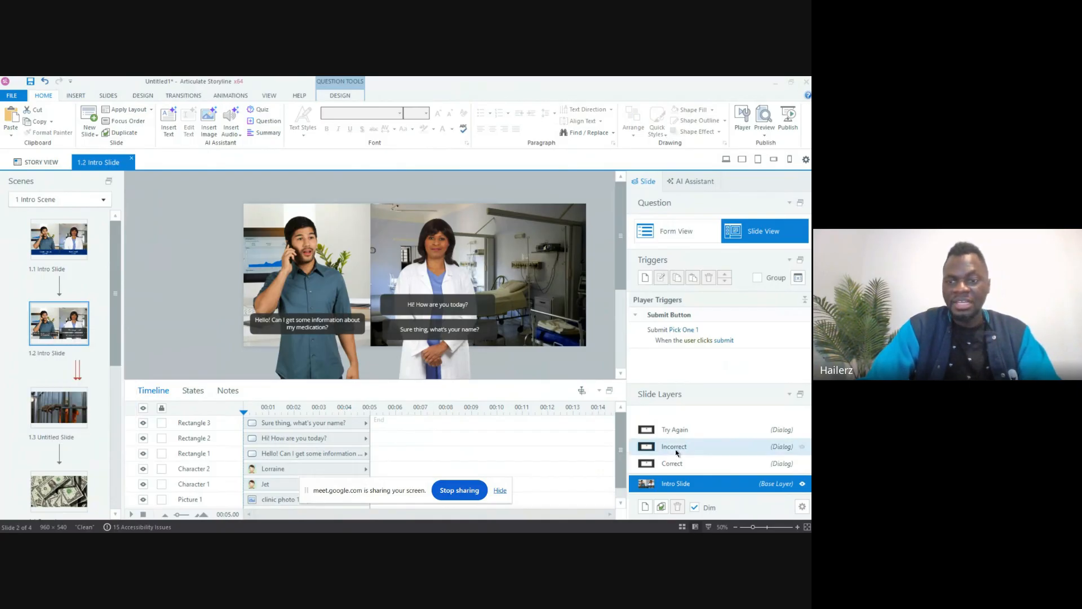
{"action": "left_click", "coordinate": [685, 462]}
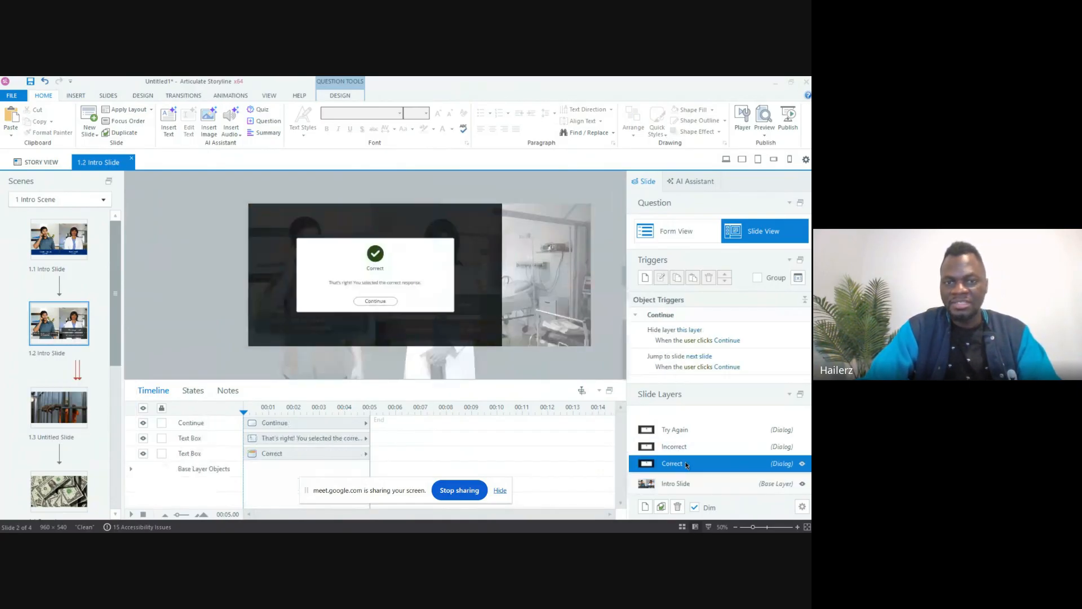
{"action": "left_click", "coordinate": [389, 301]}
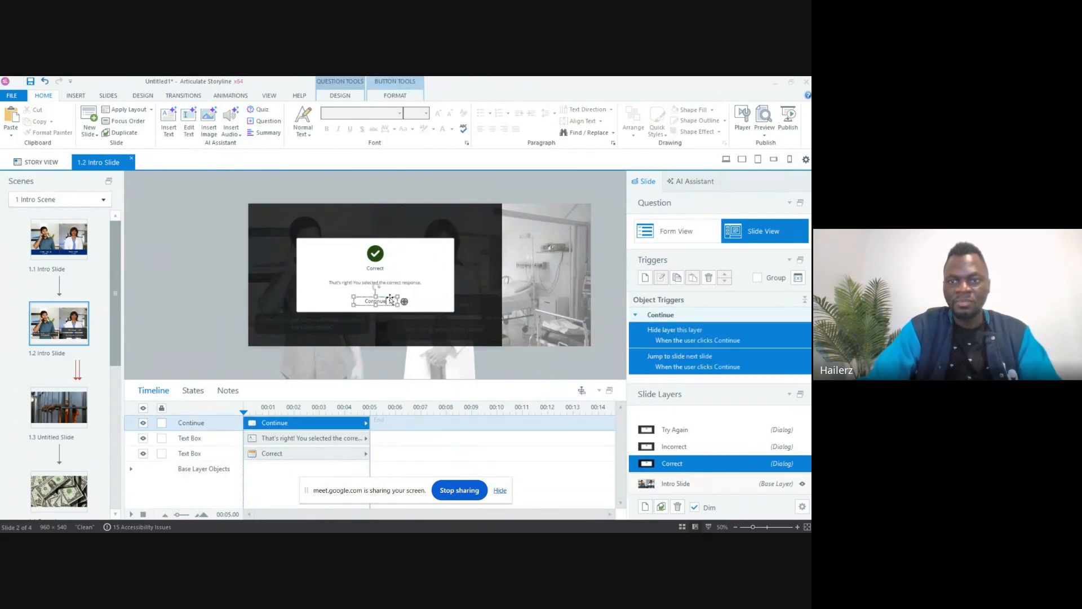
{"action": "left_click", "coordinate": [647, 278]}
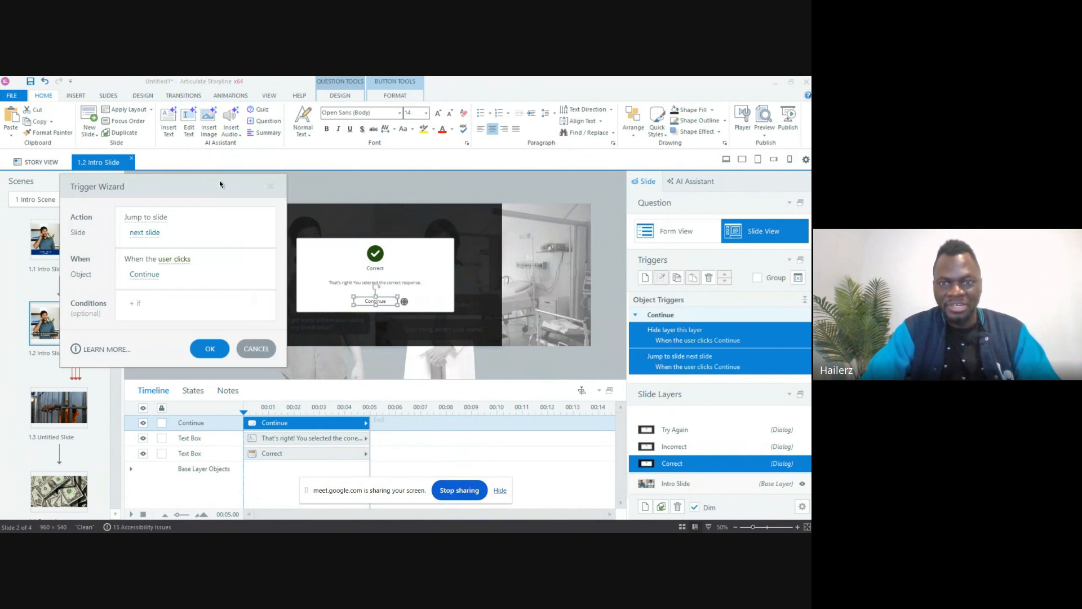
{"action": "left_click_drag", "start_coordinate": [219, 181], "coordinate": [606, 186]}
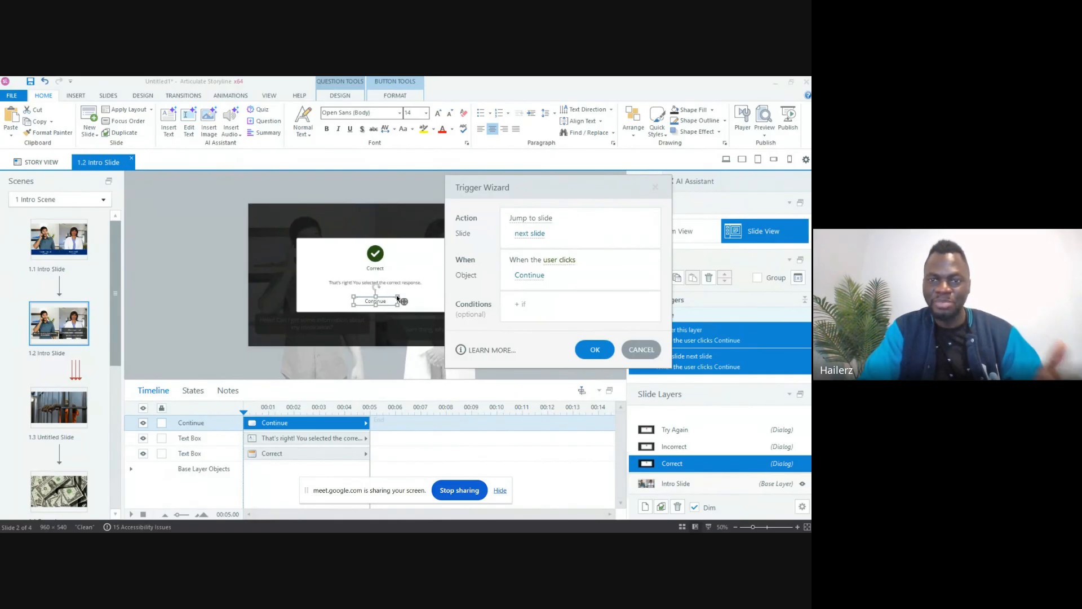
{"action": "left_click", "coordinate": [540, 235]}
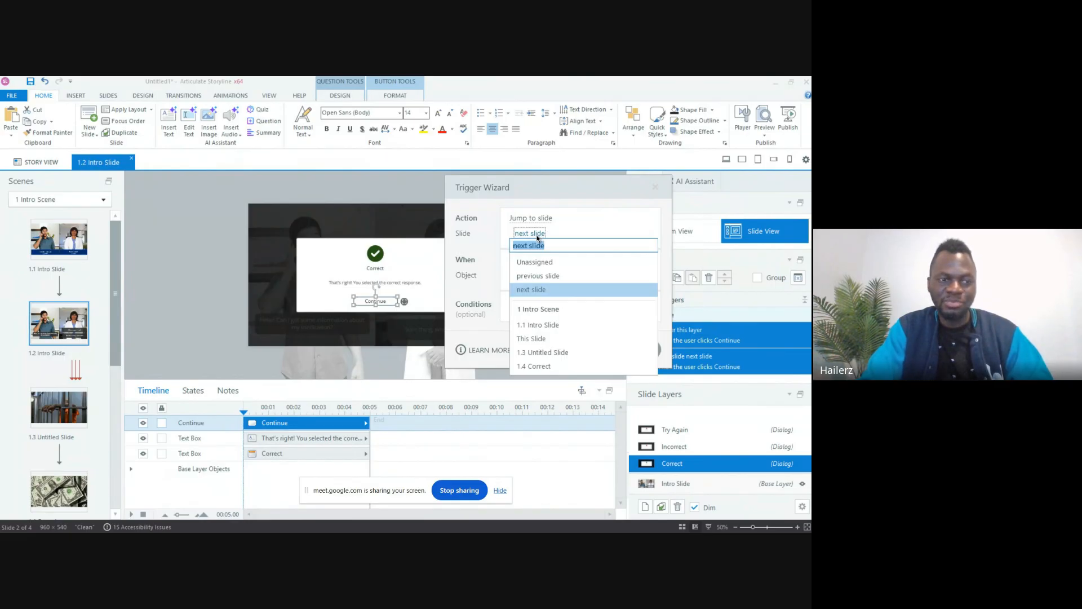
{"action": "left_click", "coordinate": [548, 366]}
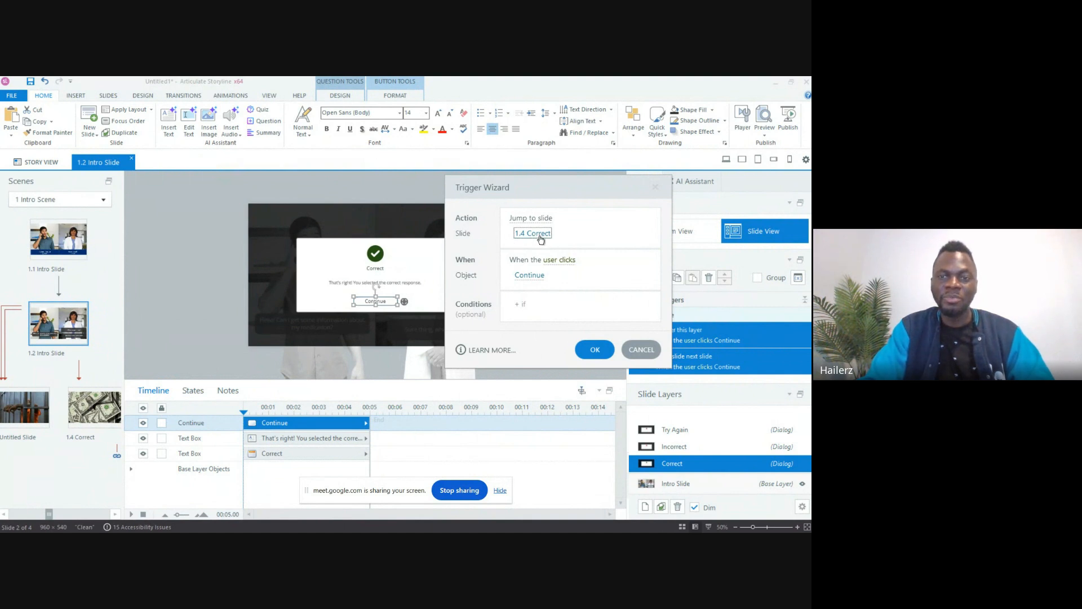
{"action": "left_click", "coordinate": [602, 352]}
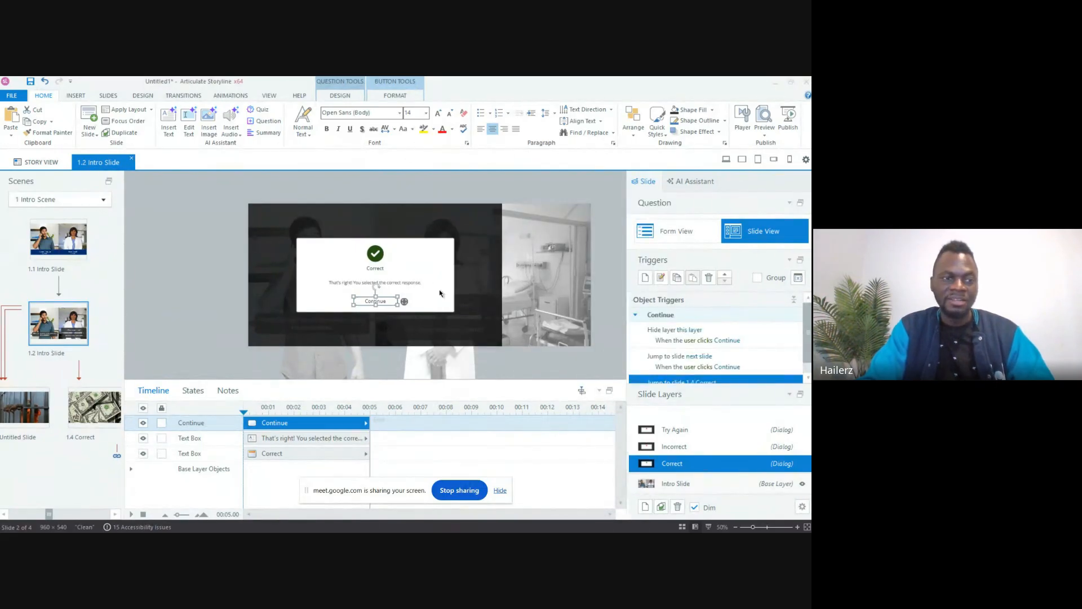
Step: On the Incorrect layer, add a trigger to the Continue button that jumps to slide 1.3 Untitled Slide when clicked
{"action": "left_click", "coordinate": [693, 444]}
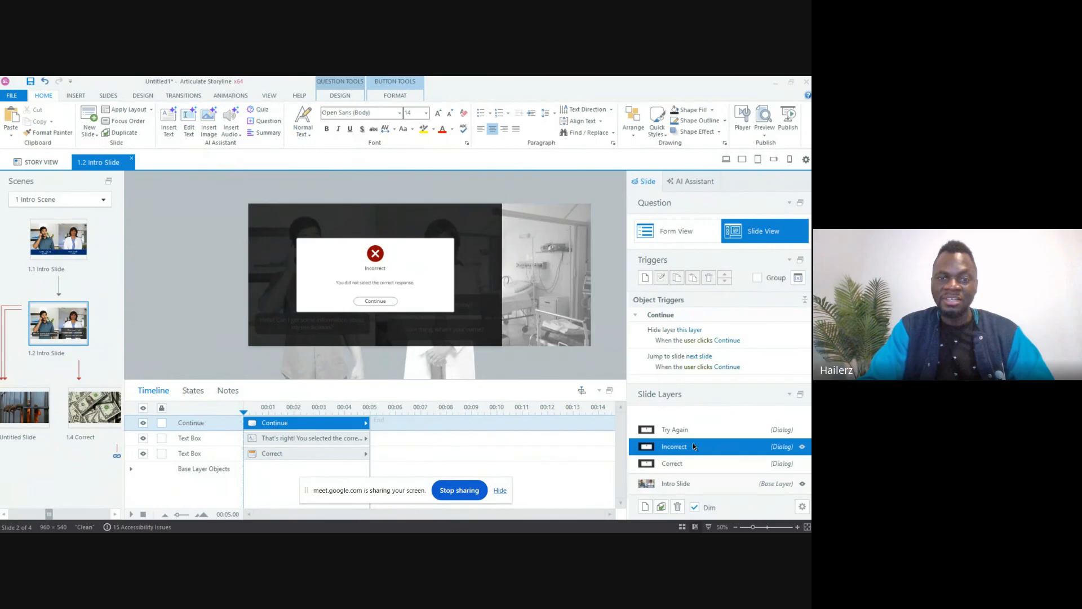
{"action": "left_click", "coordinate": [391, 300]}
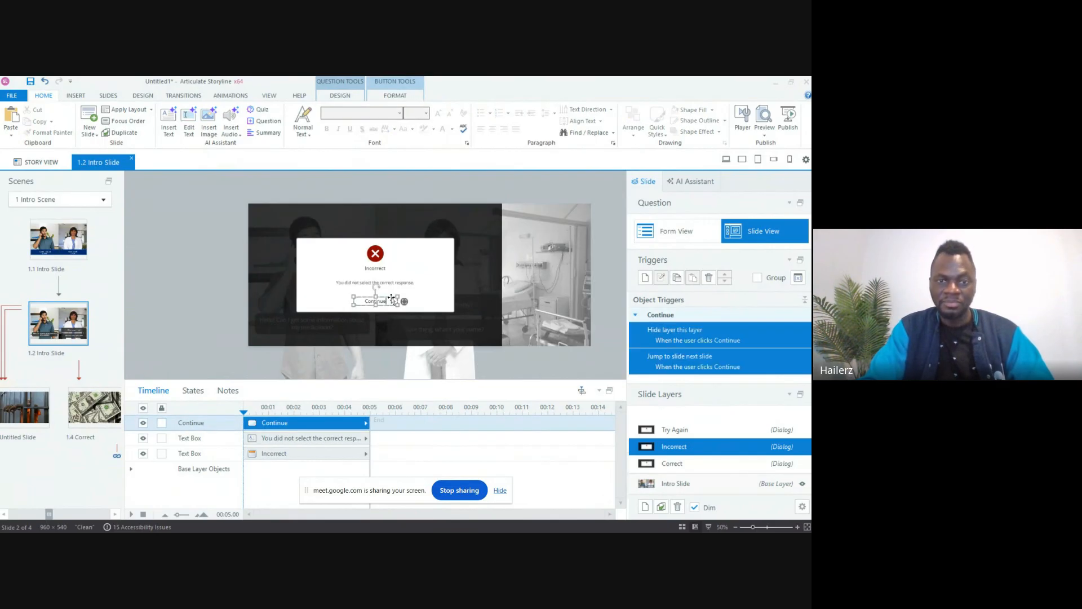
{"action": "left_click", "coordinate": [643, 278]}
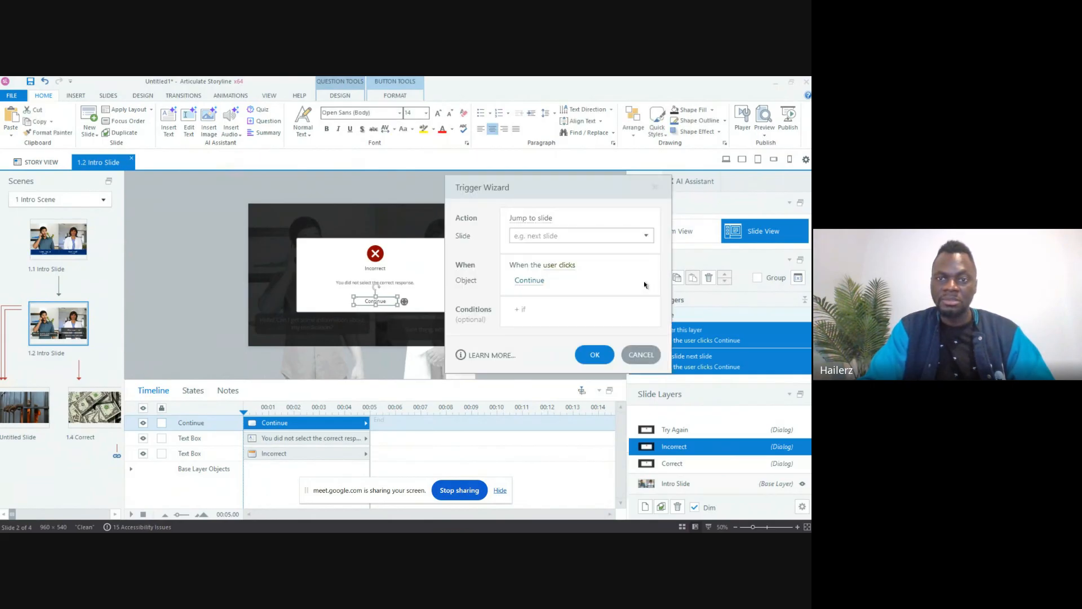
{"action": "left_click", "coordinate": [545, 235]}
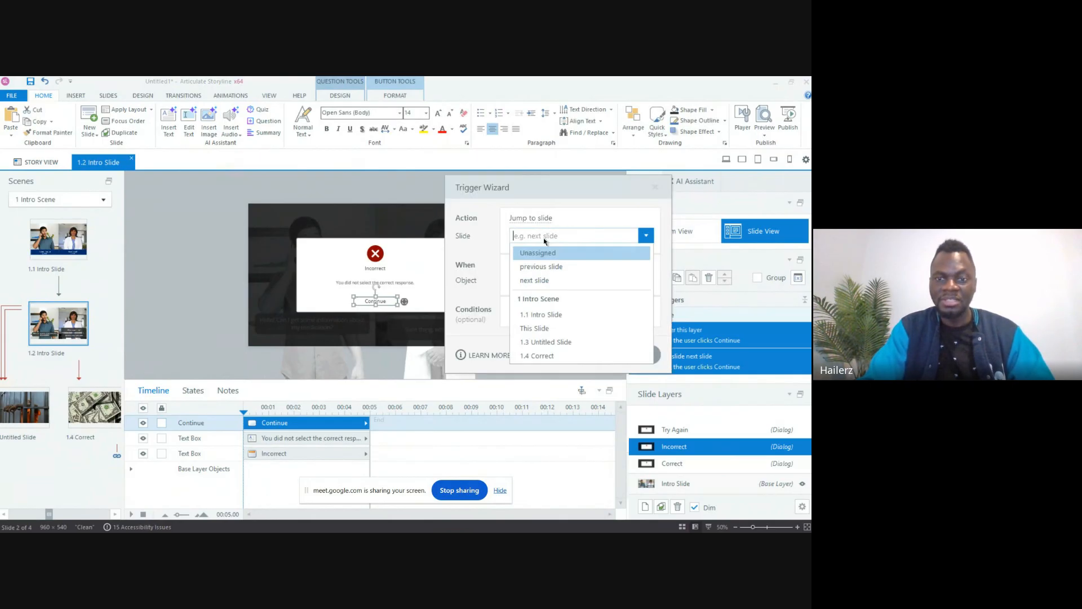
{"action": "left_click", "coordinate": [556, 341]}
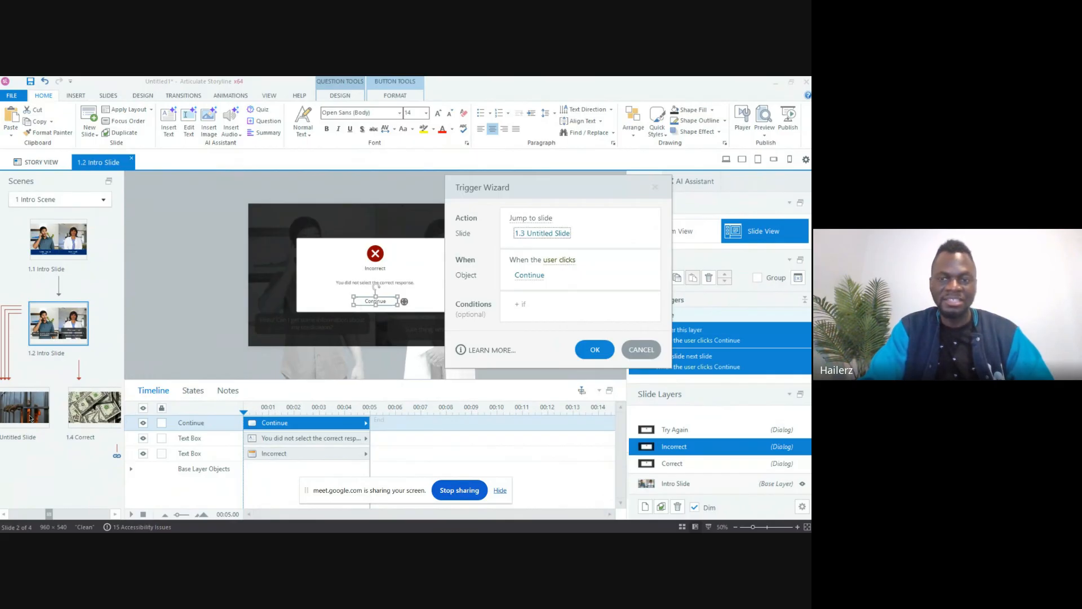
{"action": "left_click", "coordinate": [596, 350]}
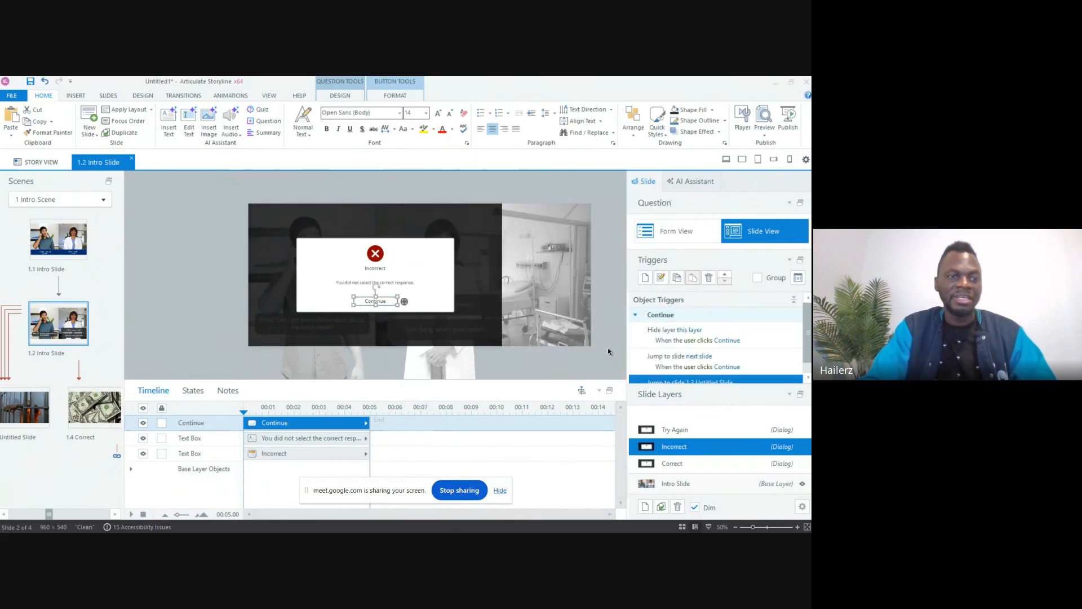
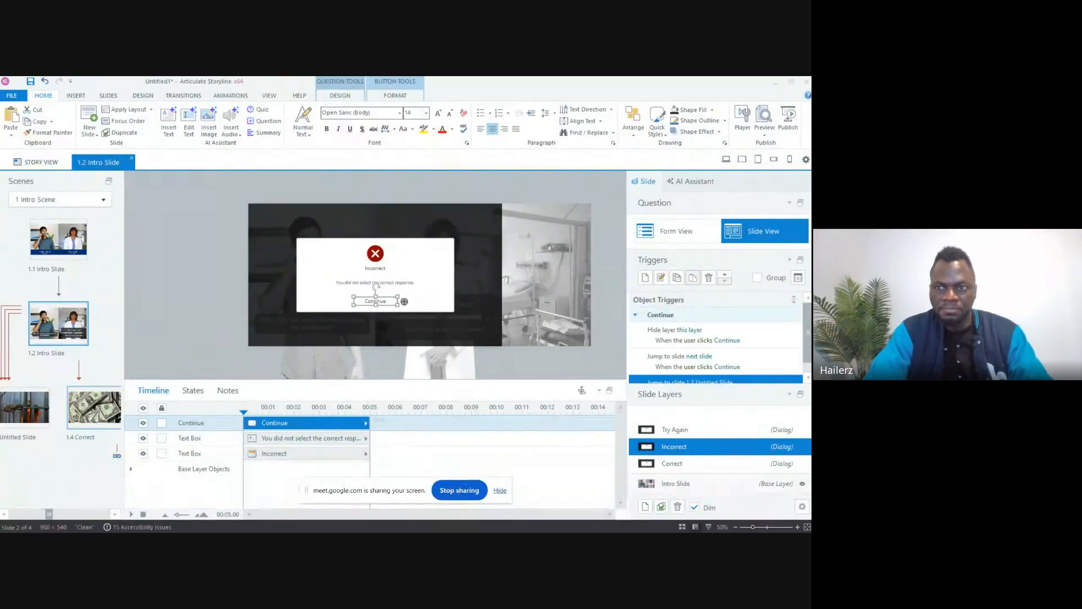
Step: Preview the entire project, submit the answer "Hi! How are you today?", continue past the feedback to check the branching, and close the preview
{"action": "left_click", "coordinate": [766, 136]}
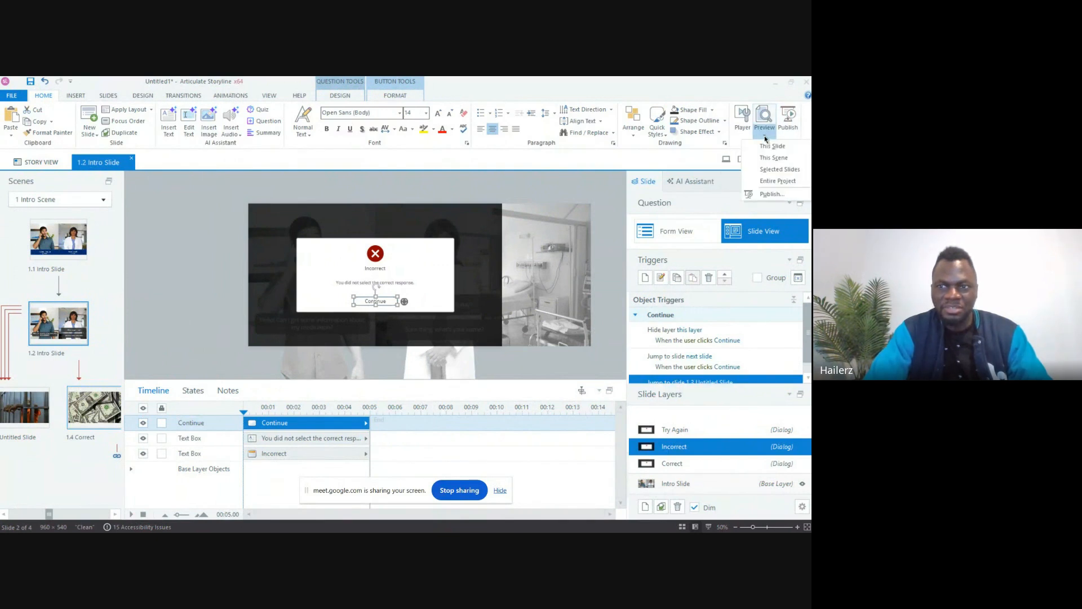
{"action": "left_click", "coordinate": [779, 181]}
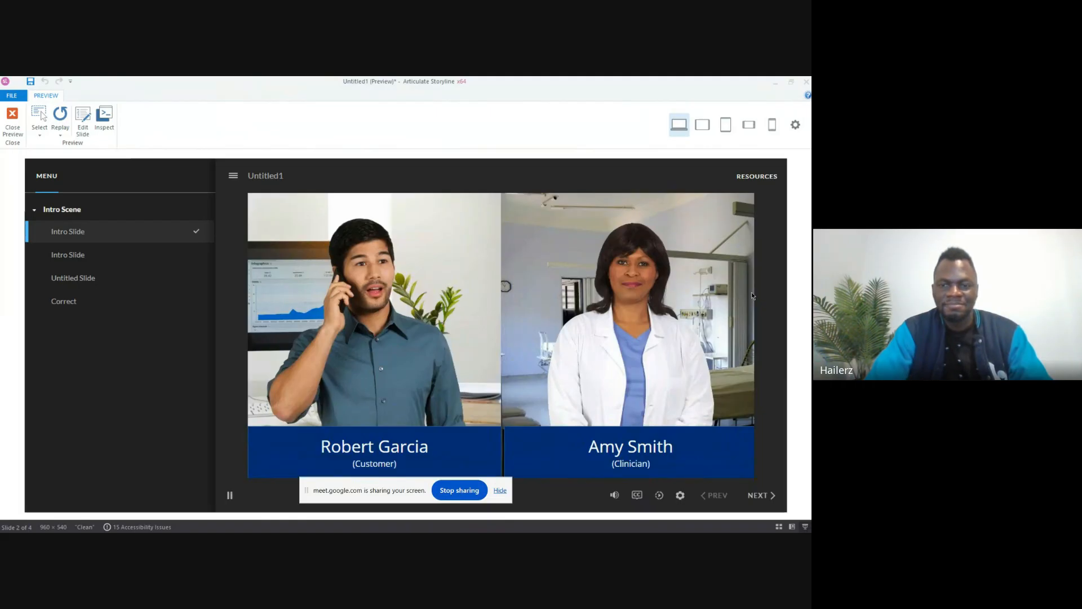
{"action": "left_click", "coordinate": [636, 495]}
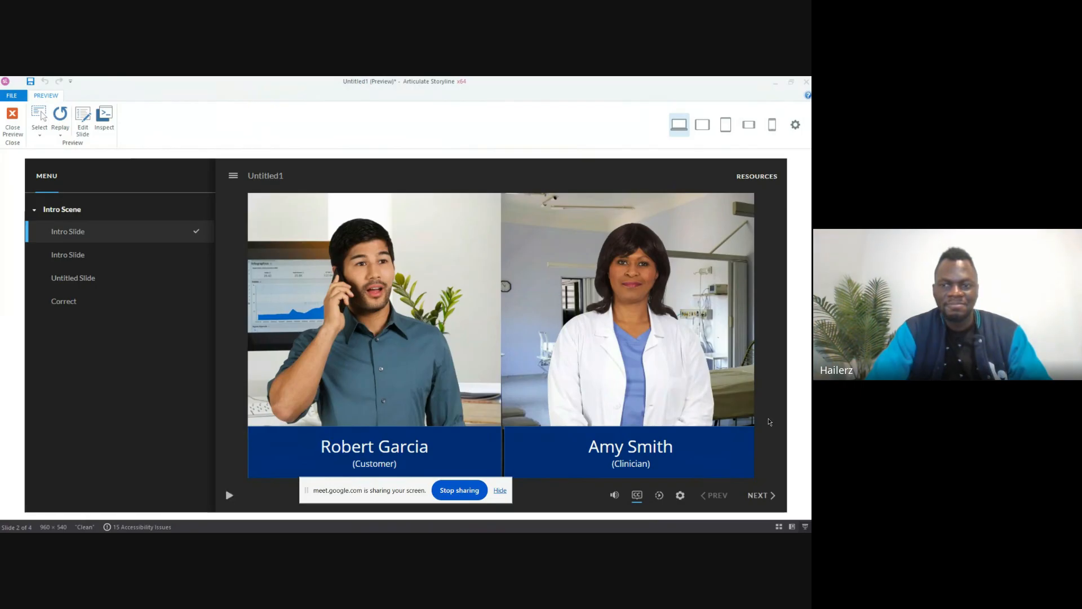
{"action": "left_click", "coordinate": [763, 499]}
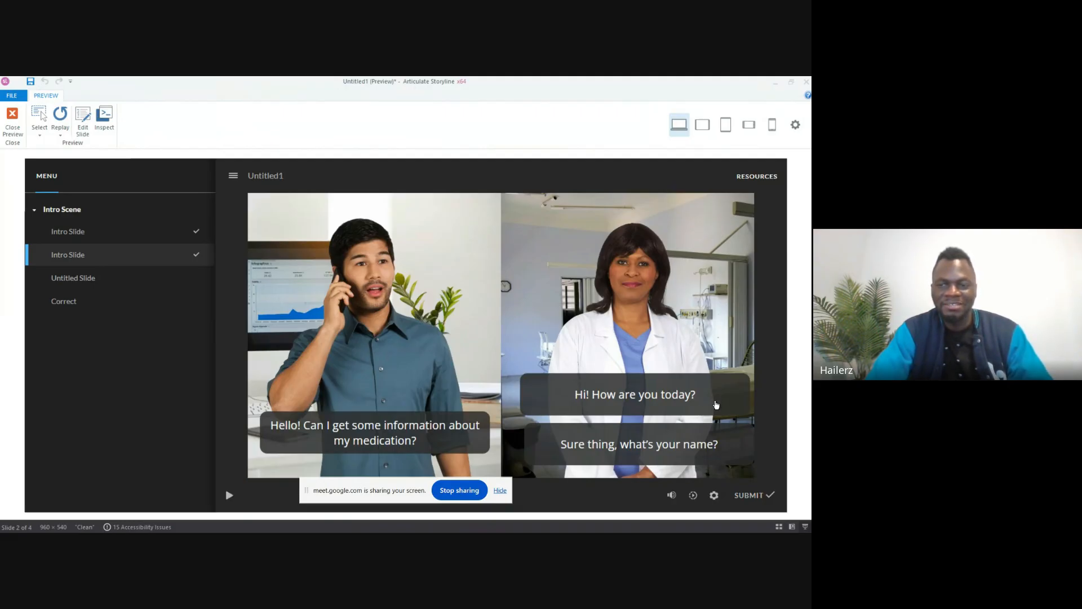
{"action": "left_click", "coordinate": [717, 406]}
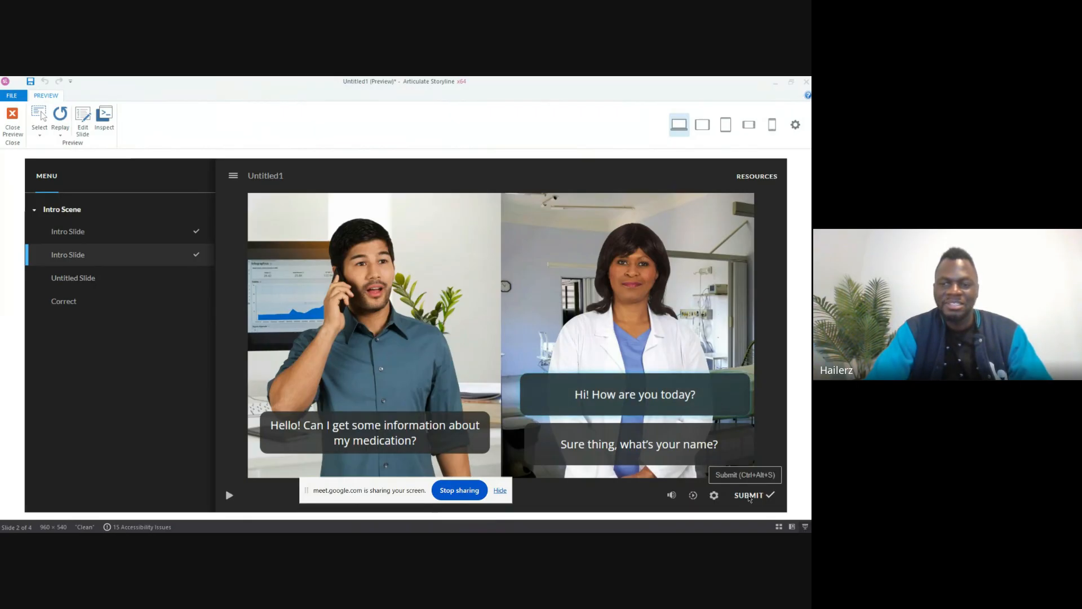
{"action": "left_click", "coordinate": [749, 496]}
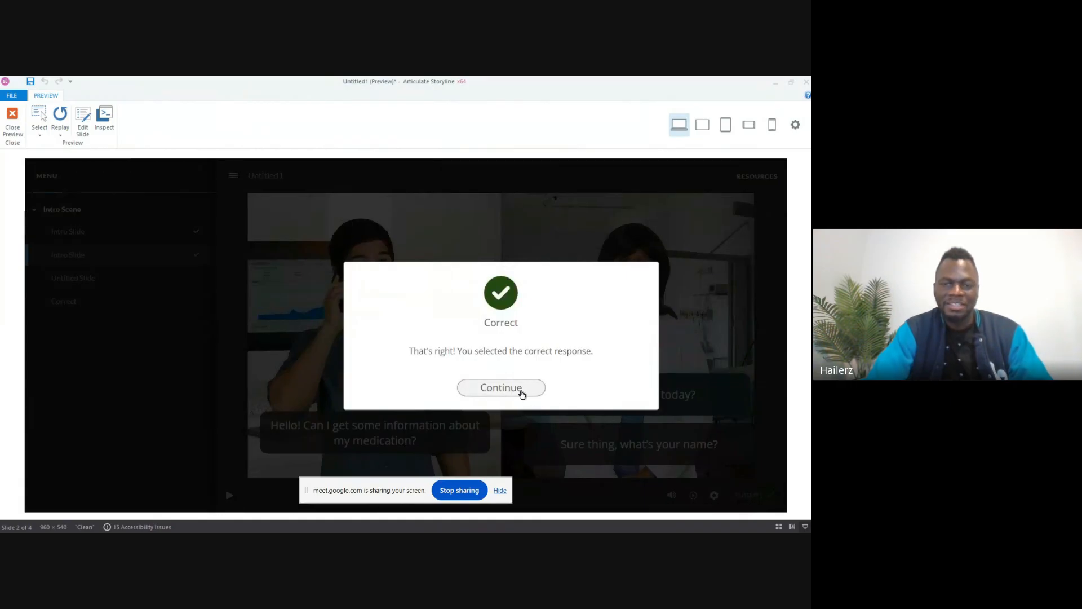
{"action": "left_click", "coordinate": [519, 389]}
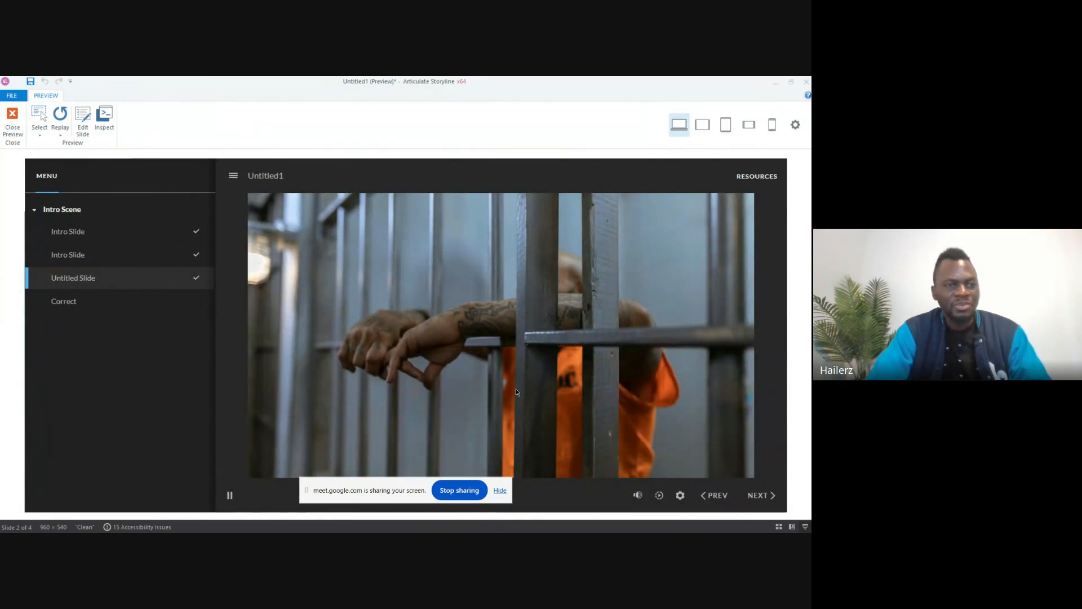
{"action": "left_click", "coordinate": [13, 116]}
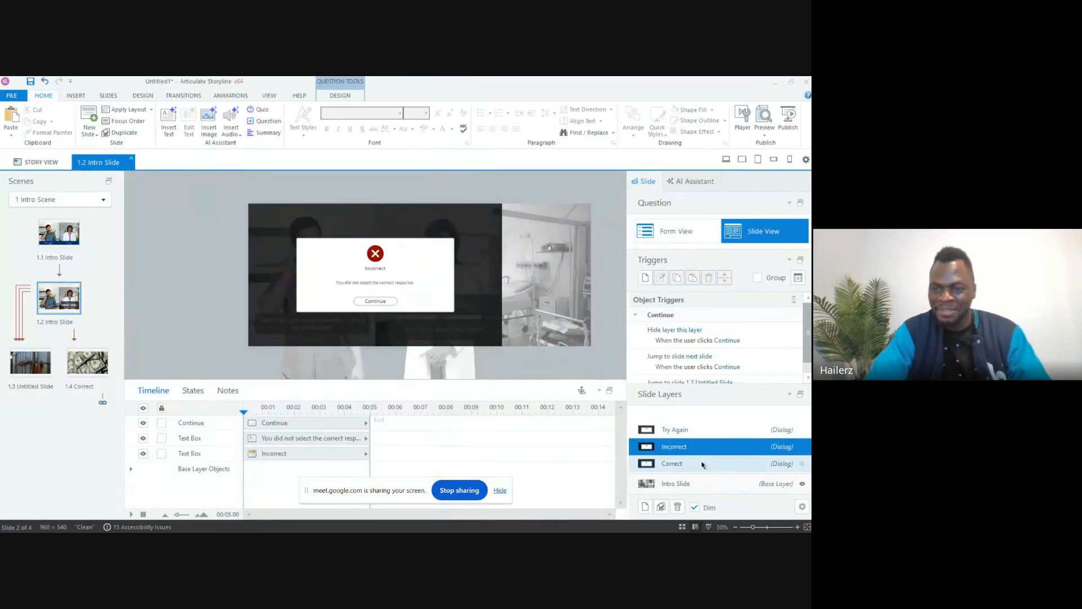
Step: Delete the "Jump to next slide" trigger from the Continue button on slide 1.2's Correct layer
{"action": "left_click", "coordinate": [701, 462]}
{"action": "left_click", "coordinate": [395, 300]}
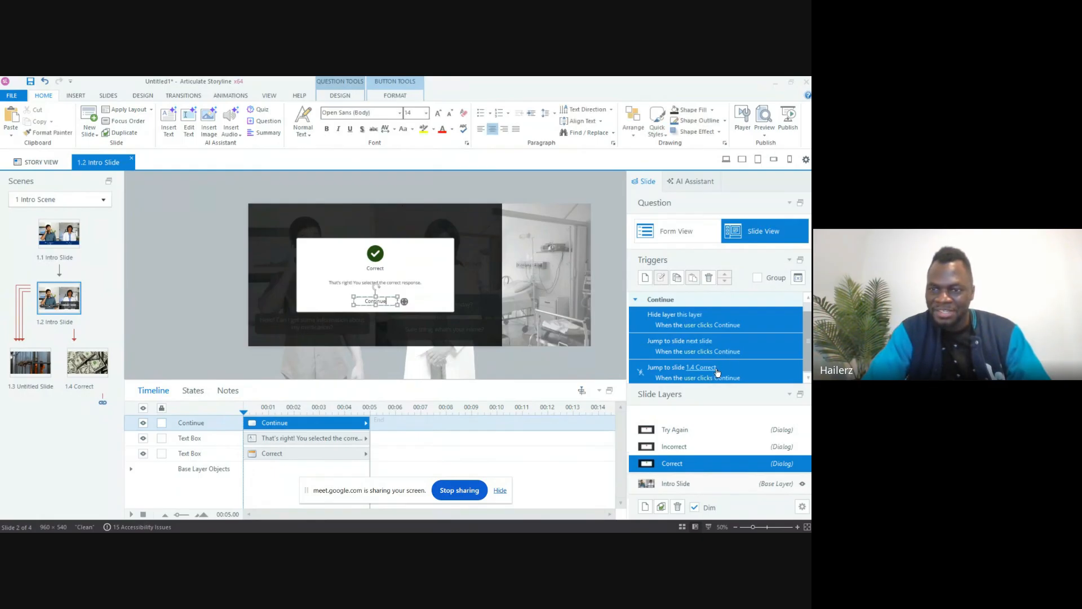
{"action": "left_click", "coordinate": [742, 344]}
{"action": "key", "text": "Delete"}
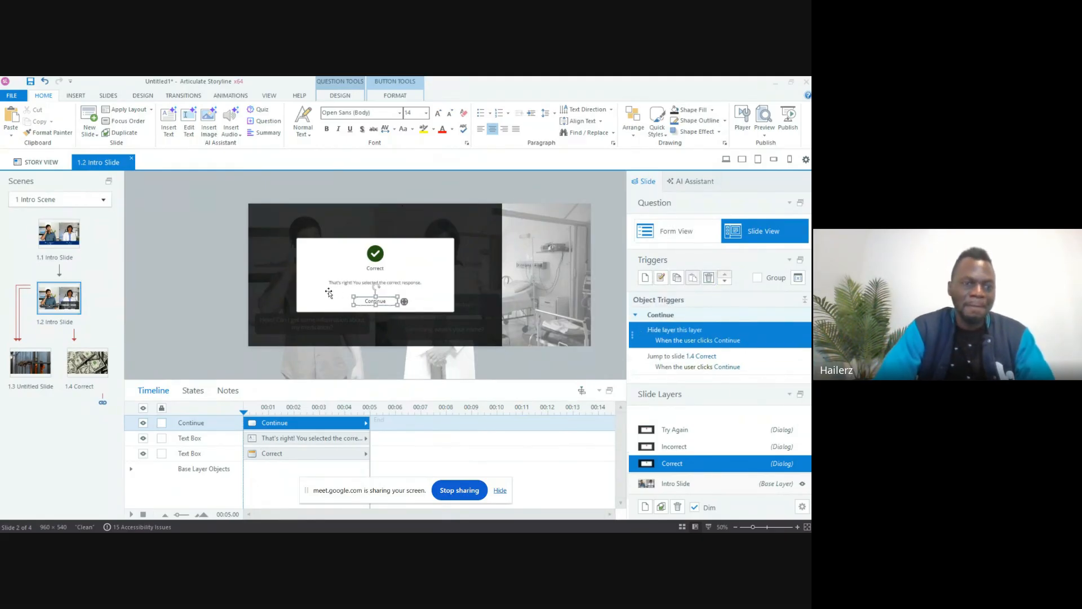
{"action": "left_click", "coordinate": [196, 296]}
{"action": "left_click", "coordinate": [197, 297]}
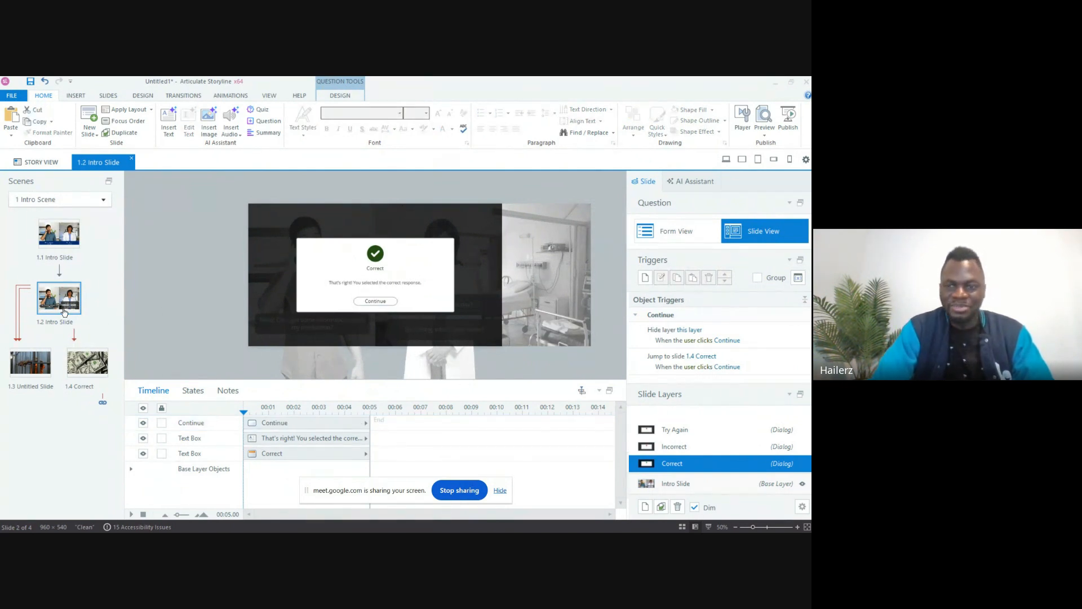
Step: On slide 1.2's base layer, insert a text box above the clinician with an instruction to select one of the options below and click Submit
{"action": "left_click", "coordinate": [708, 485]}
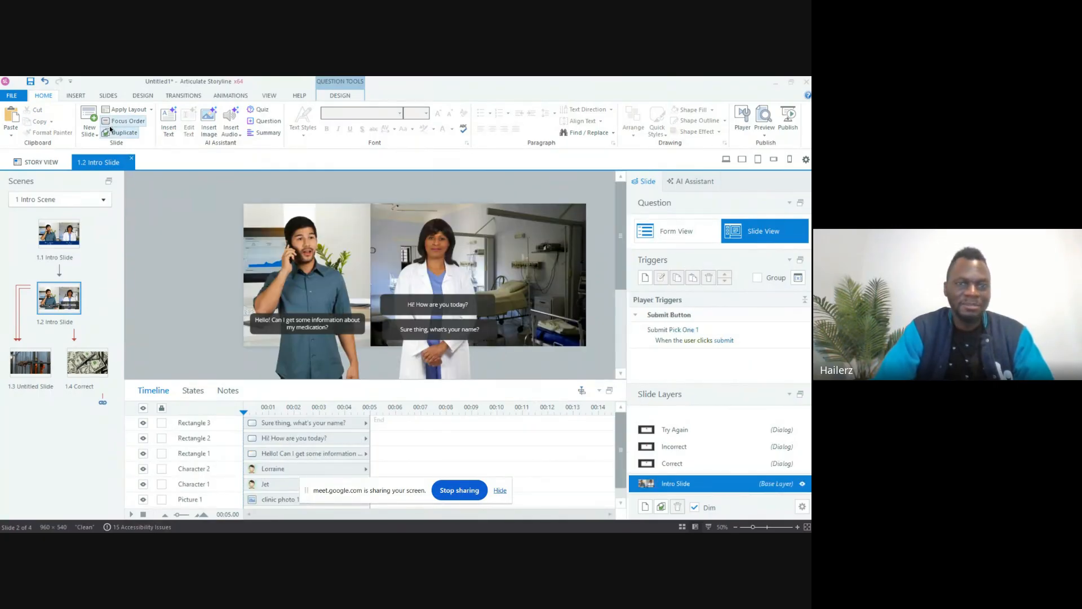
{"action": "left_click", "coordinate": [78, 96]}
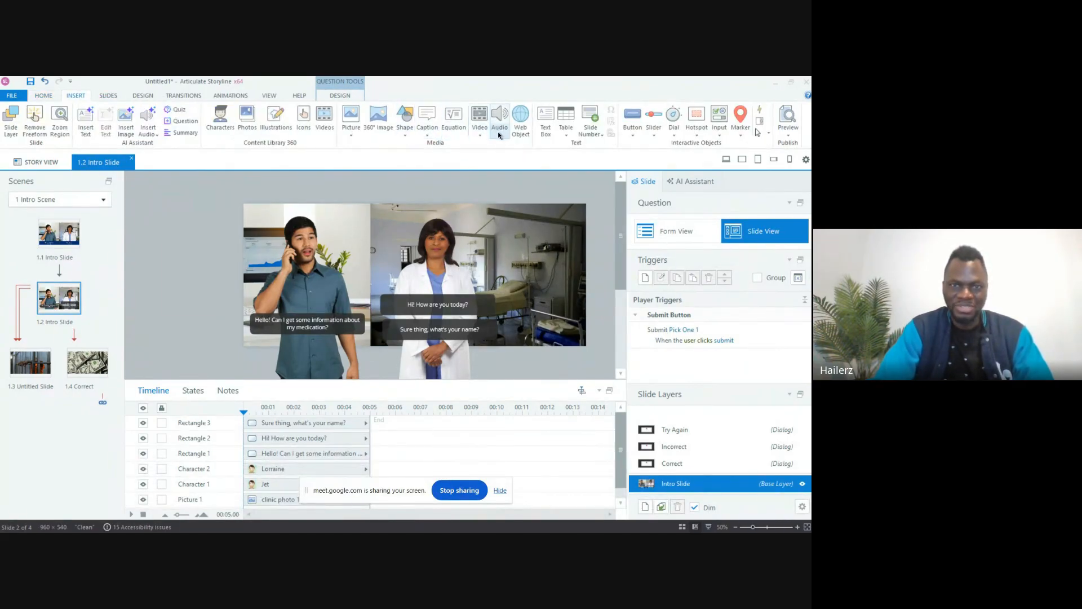
{"action": "left_click", "coordinate": [544, 119]}
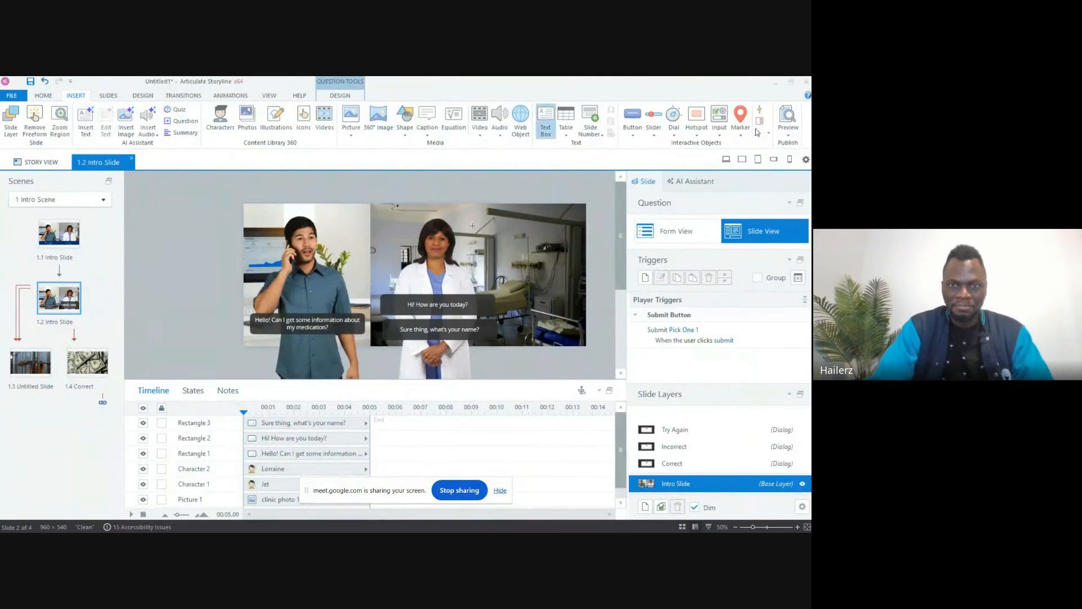
{"action": "left_click", "coordinate": [457, 209]}
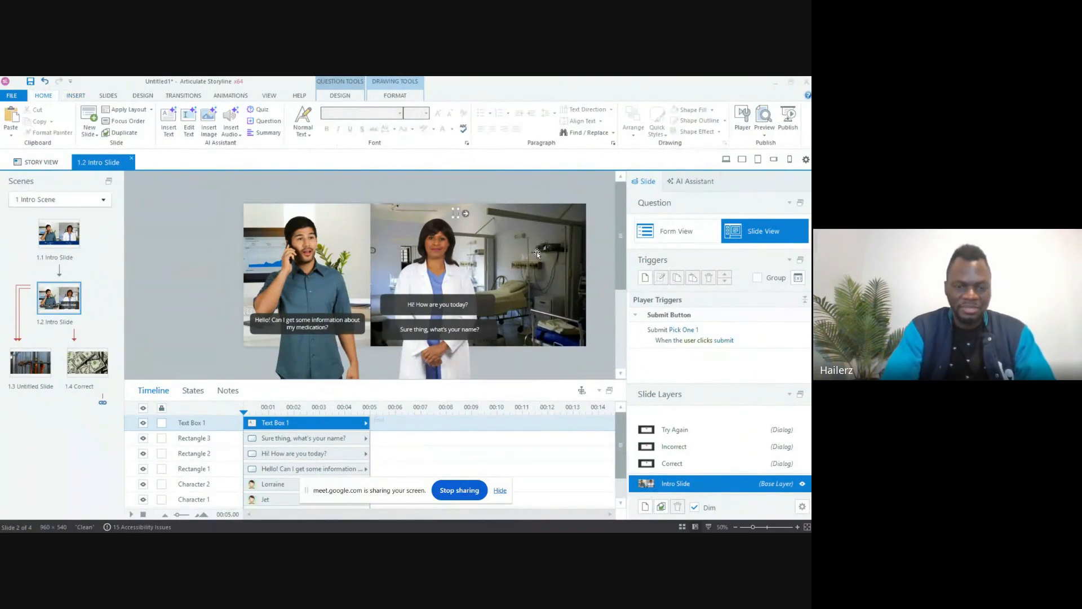
{"action": "type", "text": "Select"}
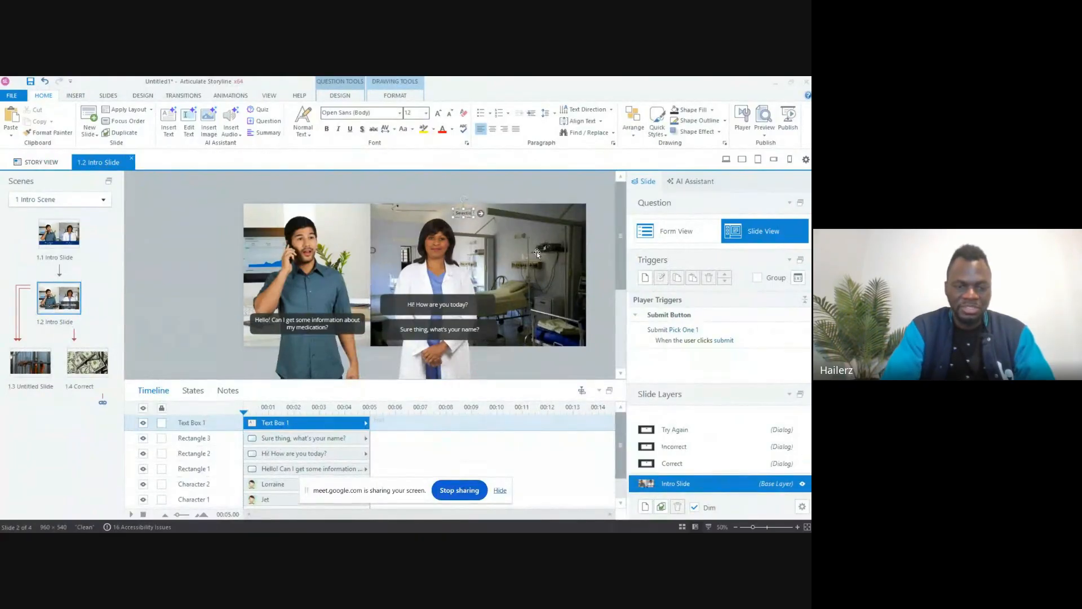
{"action": "type", "text": " one o"}
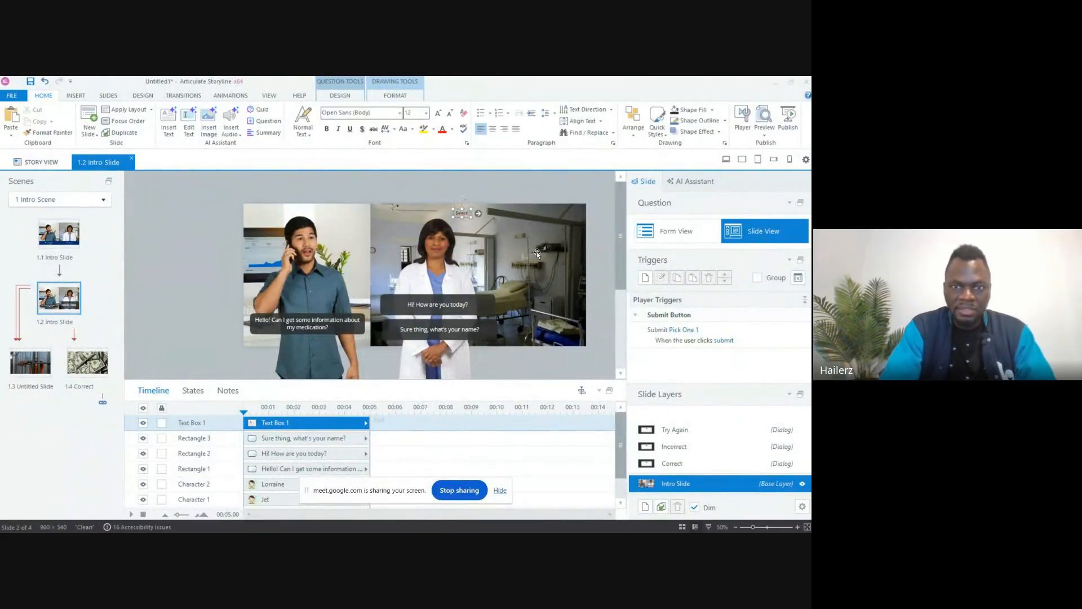
{"action": "type", "text": "f"}
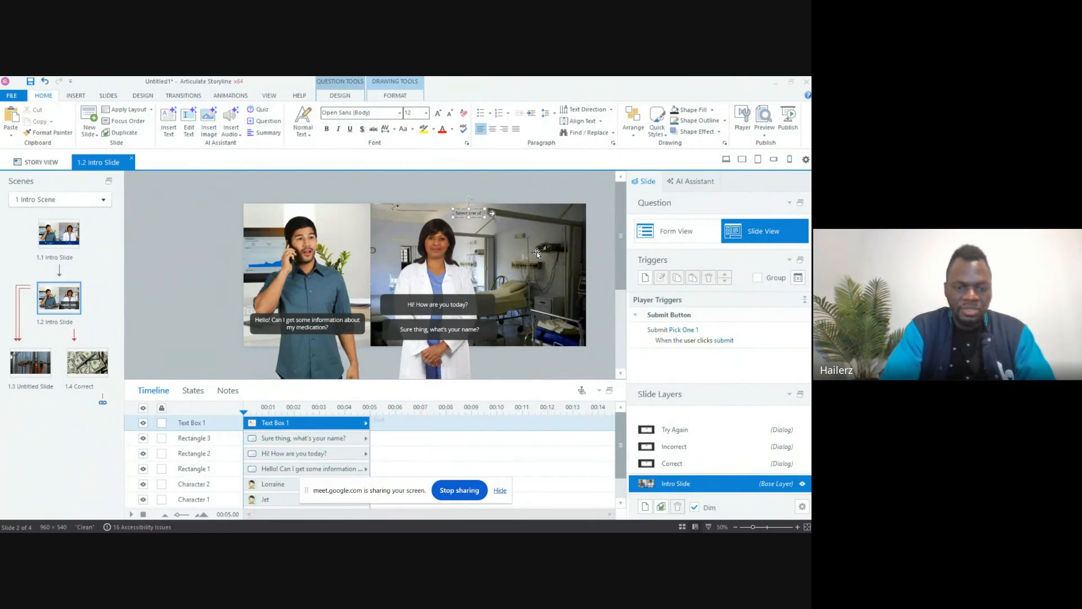
{"action": "type", "text": " the following o"}
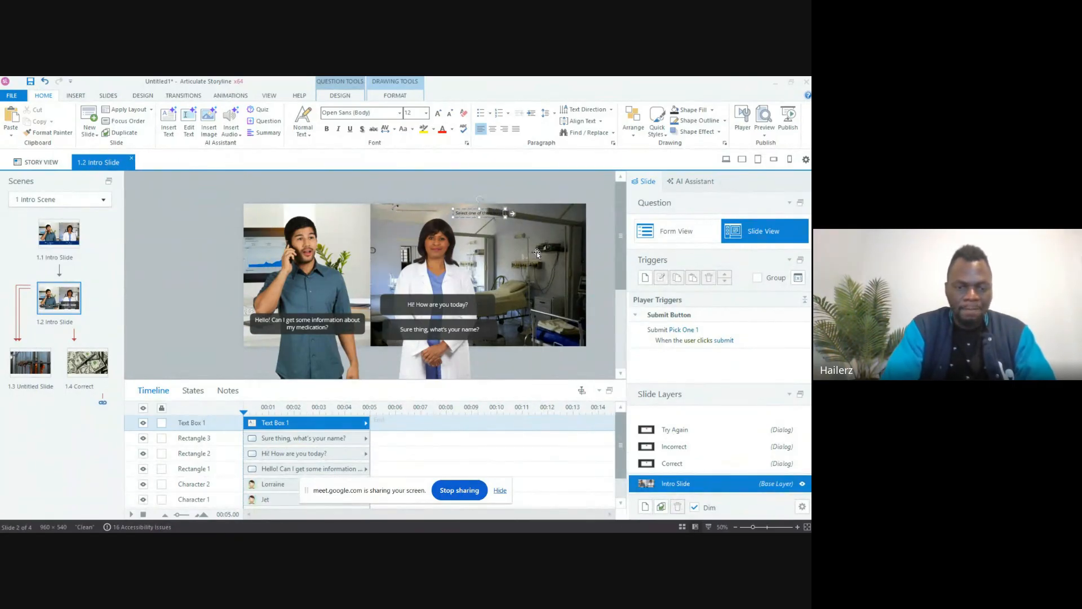
{"action": "type", "text": "ptions"}
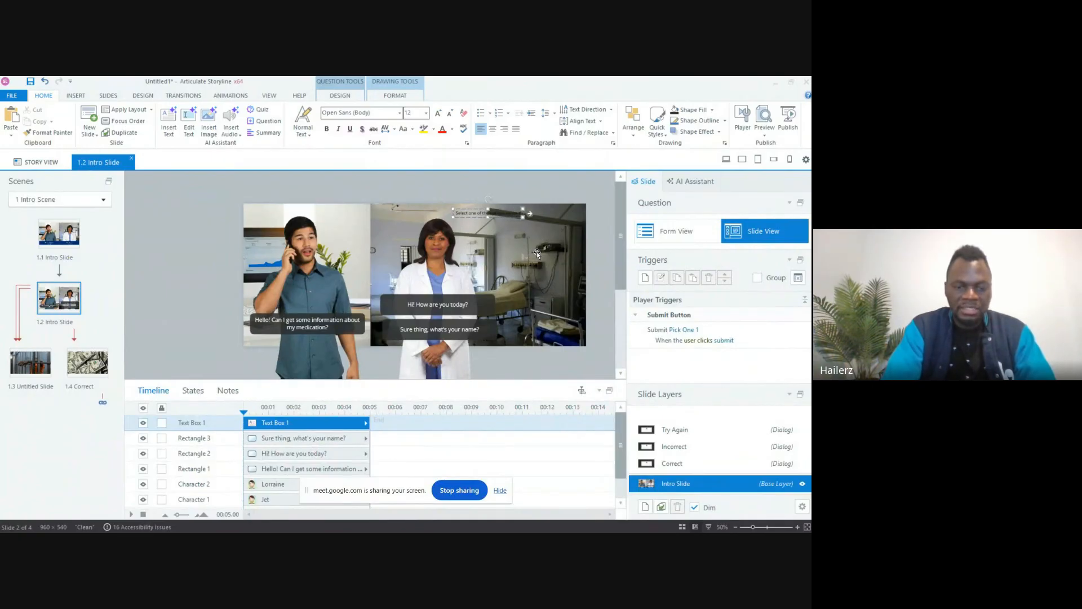
{"action": "key", "text": "BackSpace"}
{"action": "key", "text": "BackSpace"}
{"action": "key", "text": "BackSpace"}
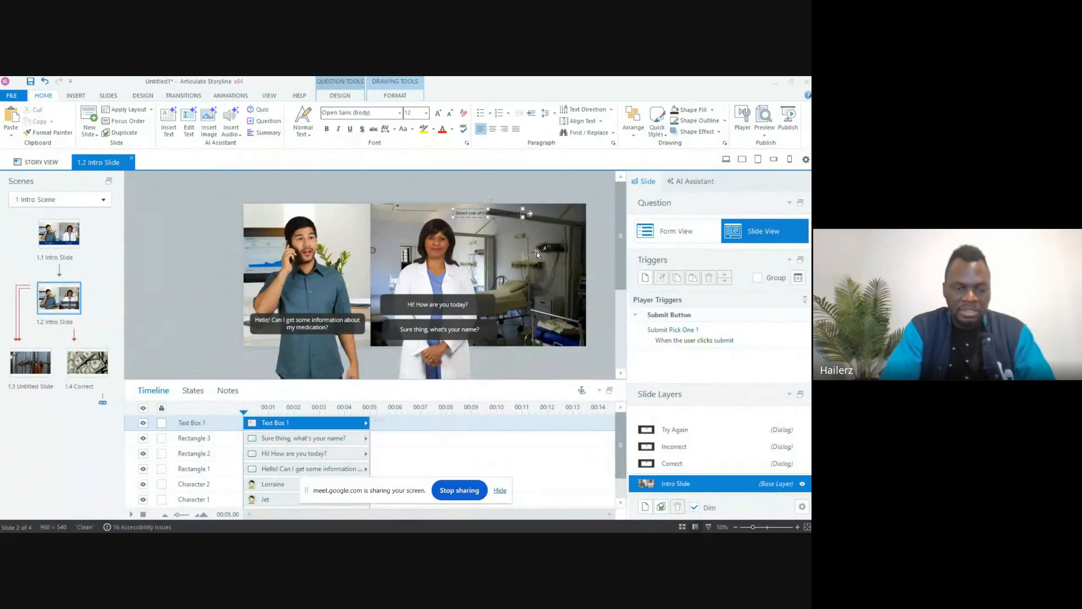
{"action": "type", "text": "ns to "}
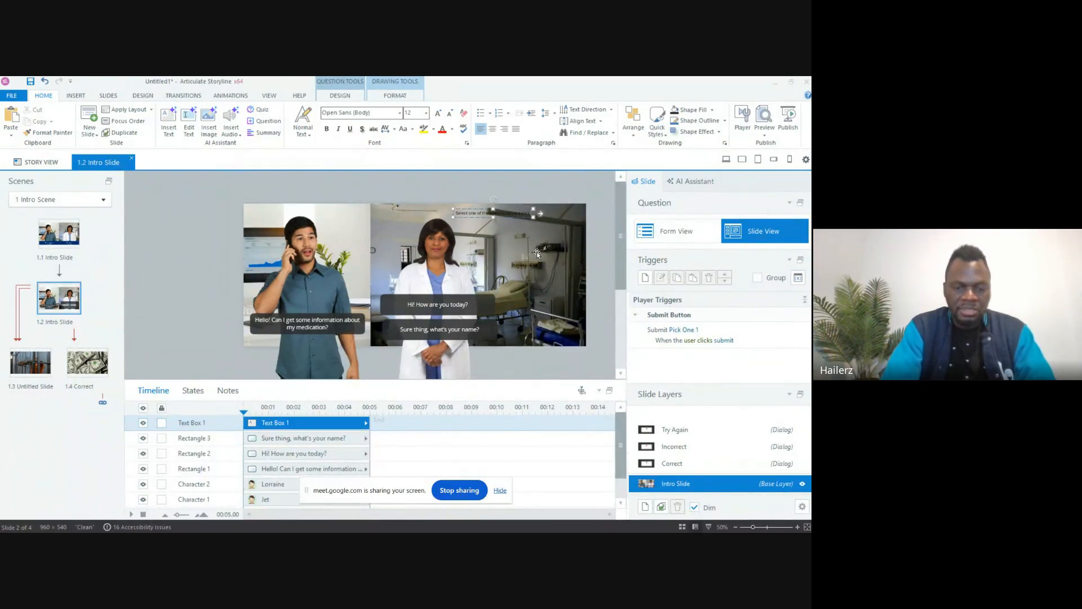
{"action": "type", "text": "ubmit"}
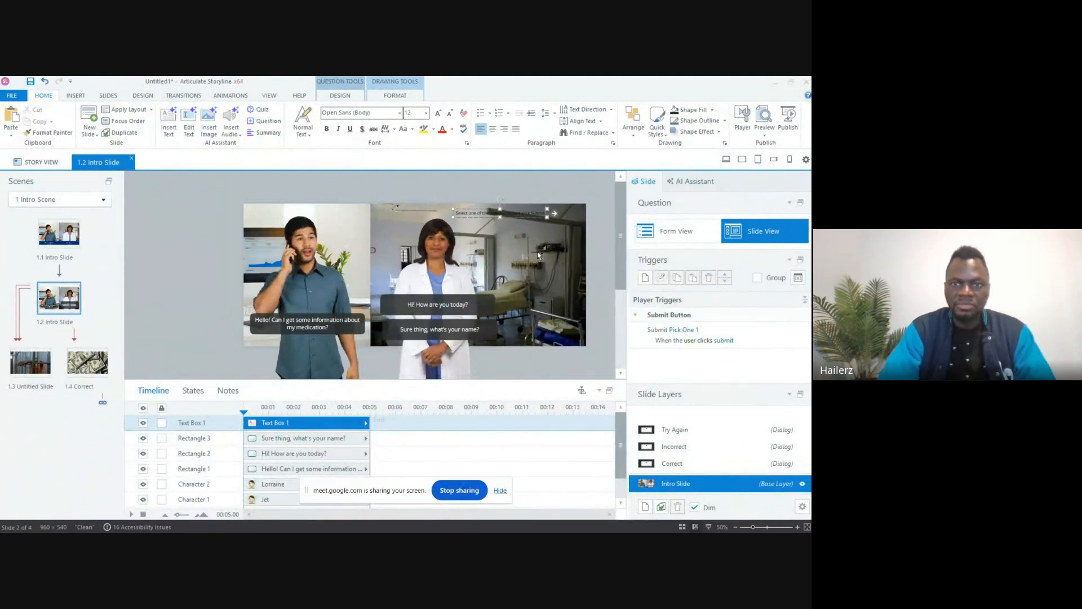
Step: Set the instruction text's colour to white (#FFFFFF) and its font size to 16
{"action": "key", "text": "ctrl+a"}
{"action": "left_click", "coordinate": [442, 129]}
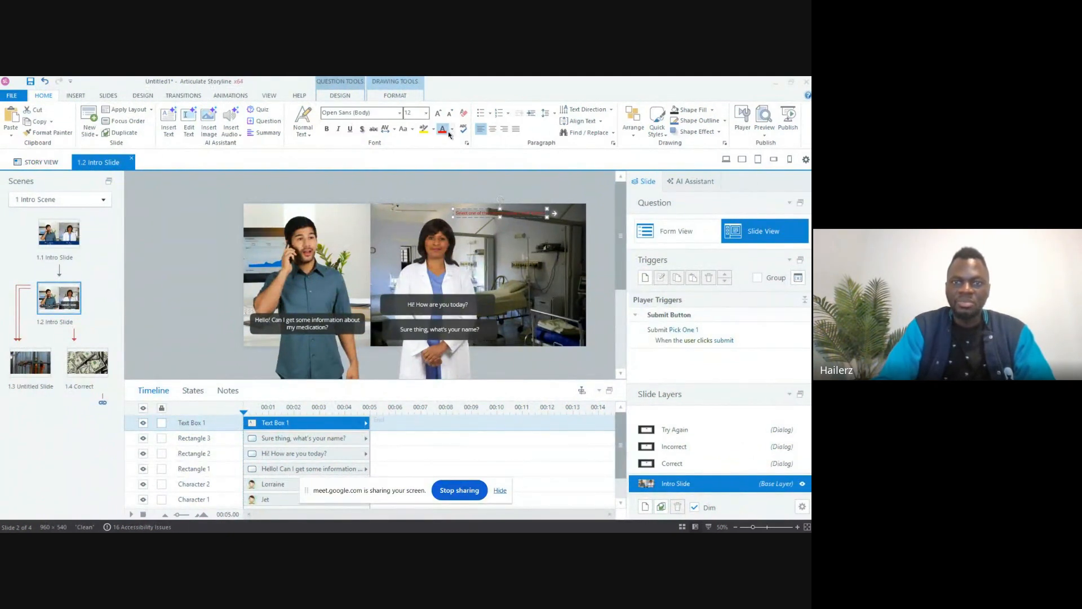
{"action": "left_click", "coordinate": [451, 130]}
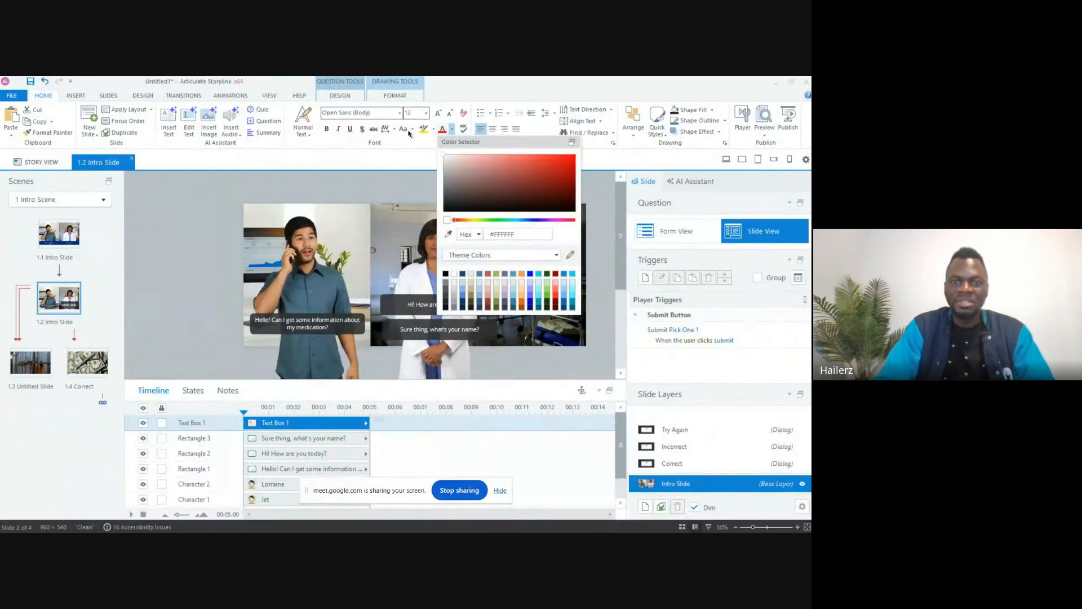
{"action": "left_click", "coordinate": [398, 194]}
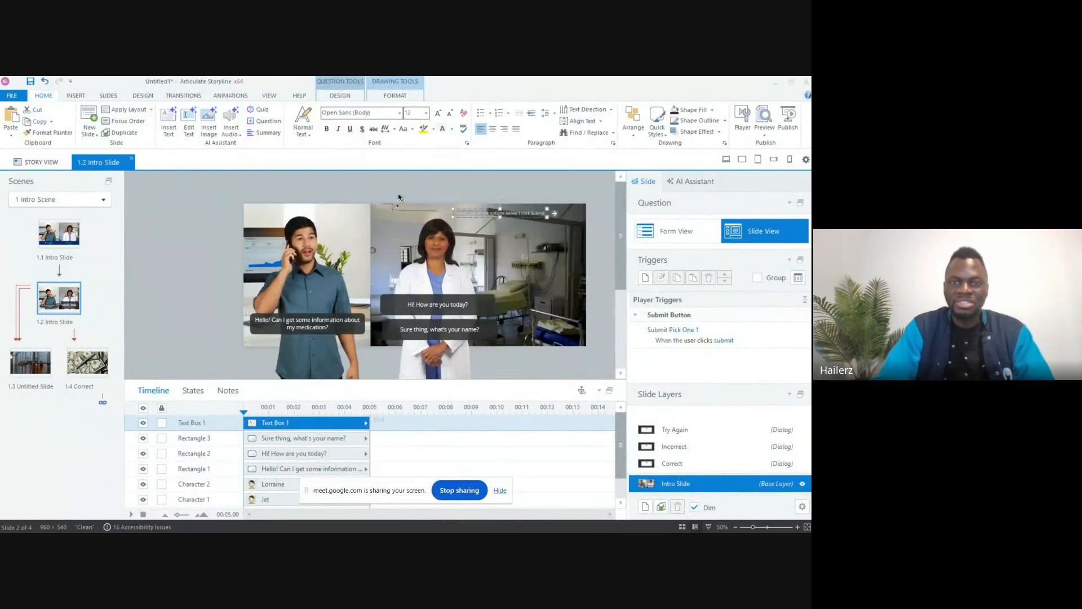
{"action": "left_click", "coordinate": [489, 220]}
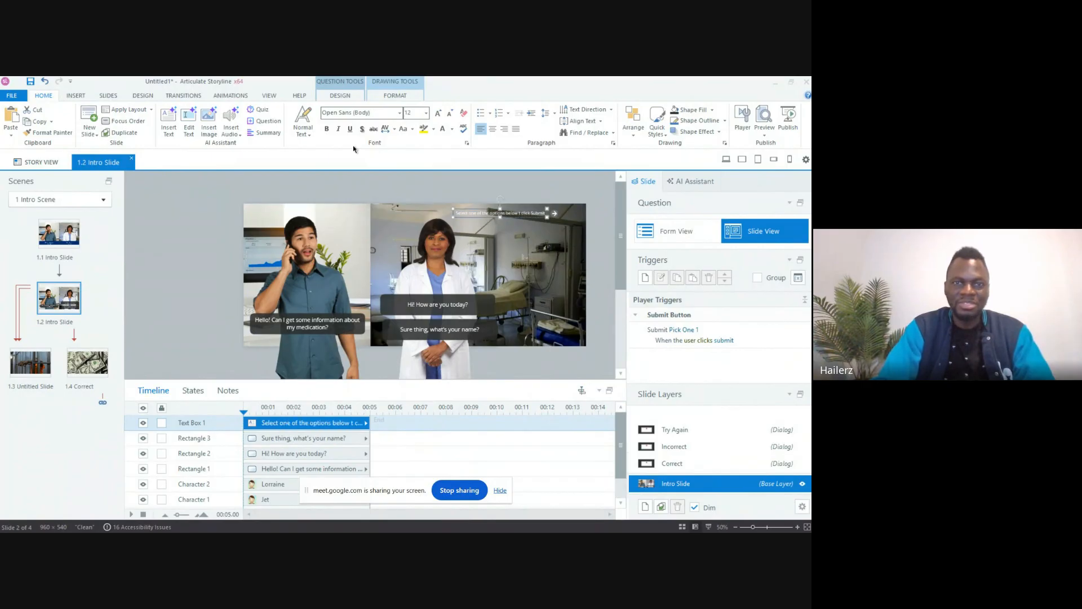
{"action": "left_click", "coordinate": [427, 113]}
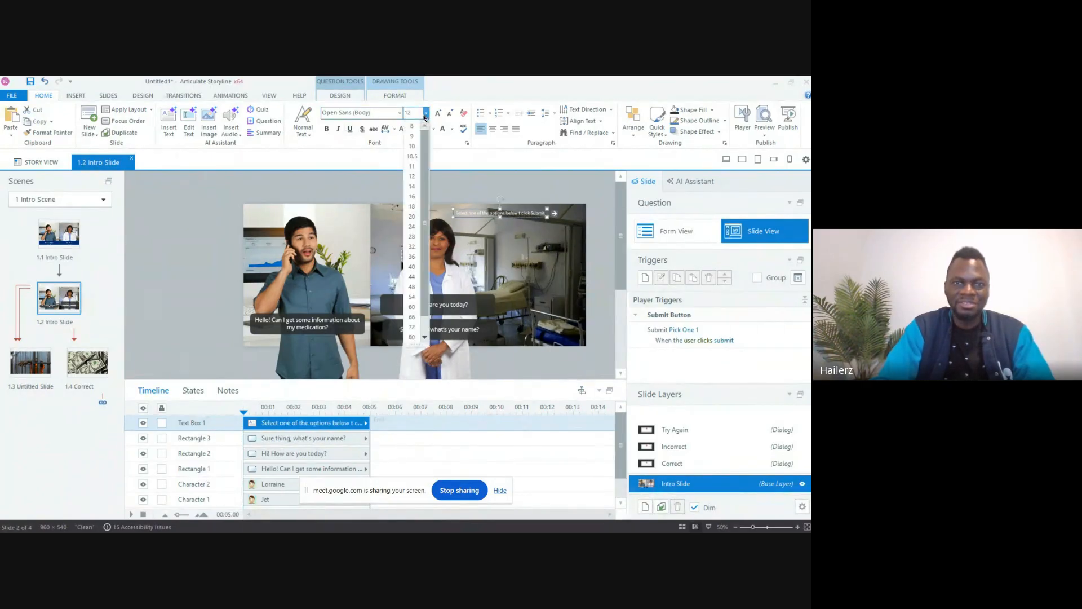
{"action": "left_click", "coordinate": [411, 197]}
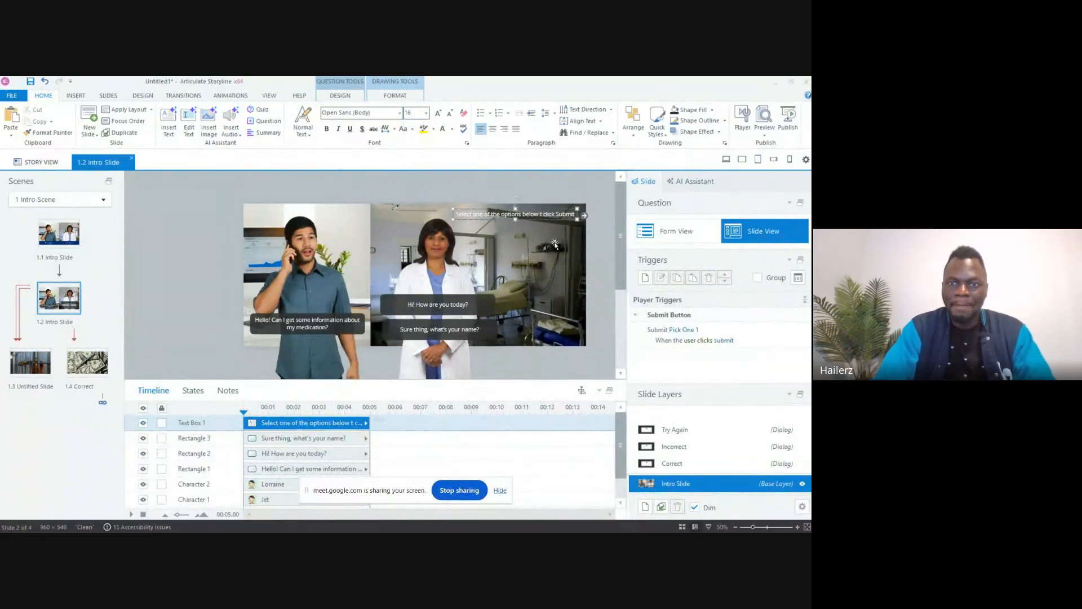
Step: Correct the instruction's wording to "Select one of the options below, then click Submit"
{"action": "key", "text": "BackSpace"}
{"action": "key", "text": "BackSpace"}
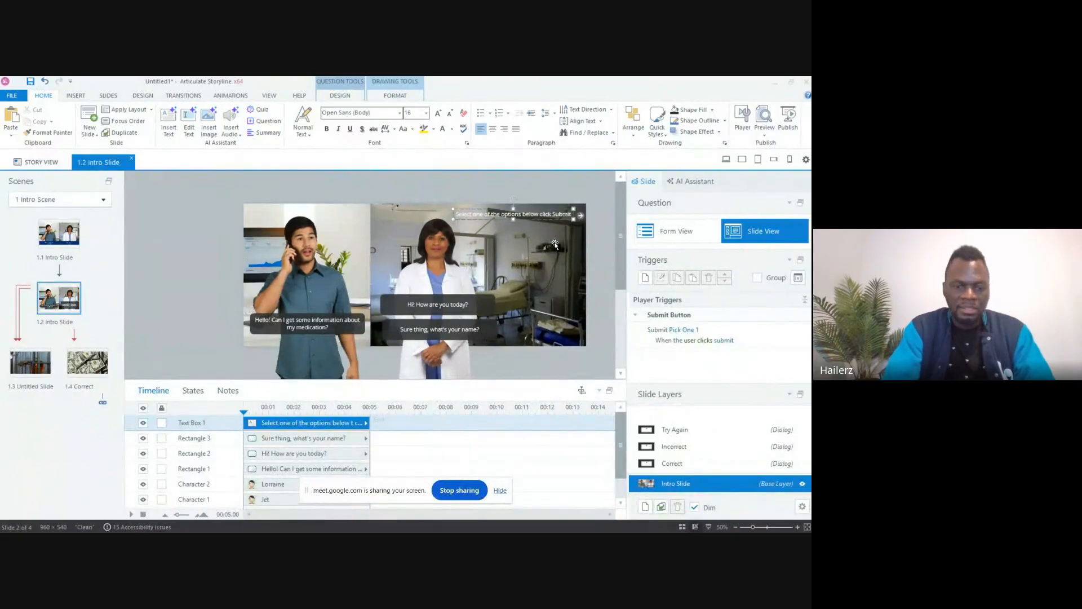
{"action": "type", "text": ", then"}
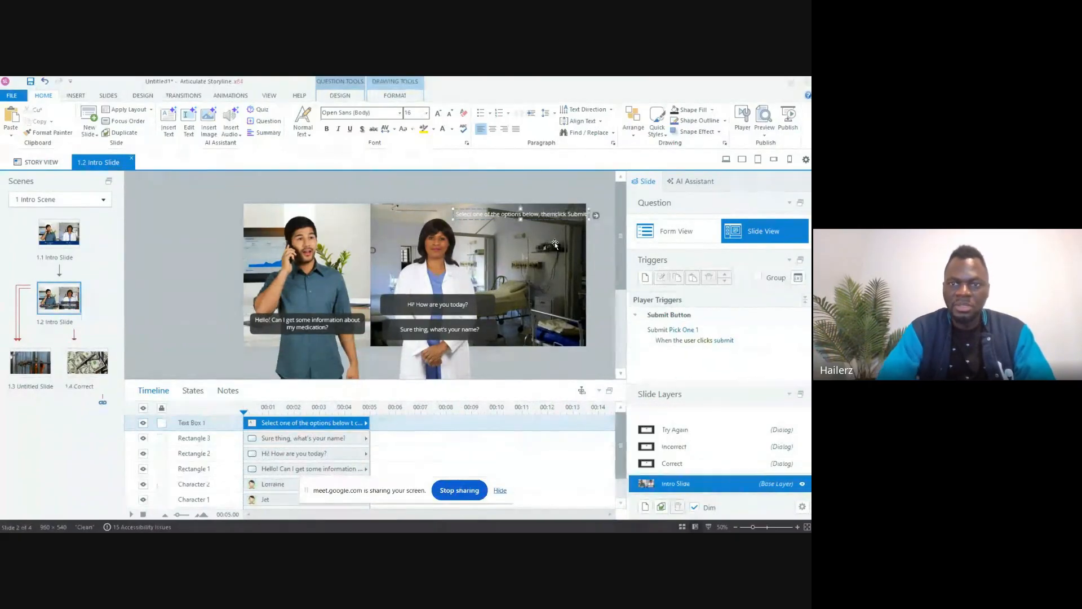
{"action": "key", "text": "BackSpace"}
{"action": "key", "text": "BackSpace"}
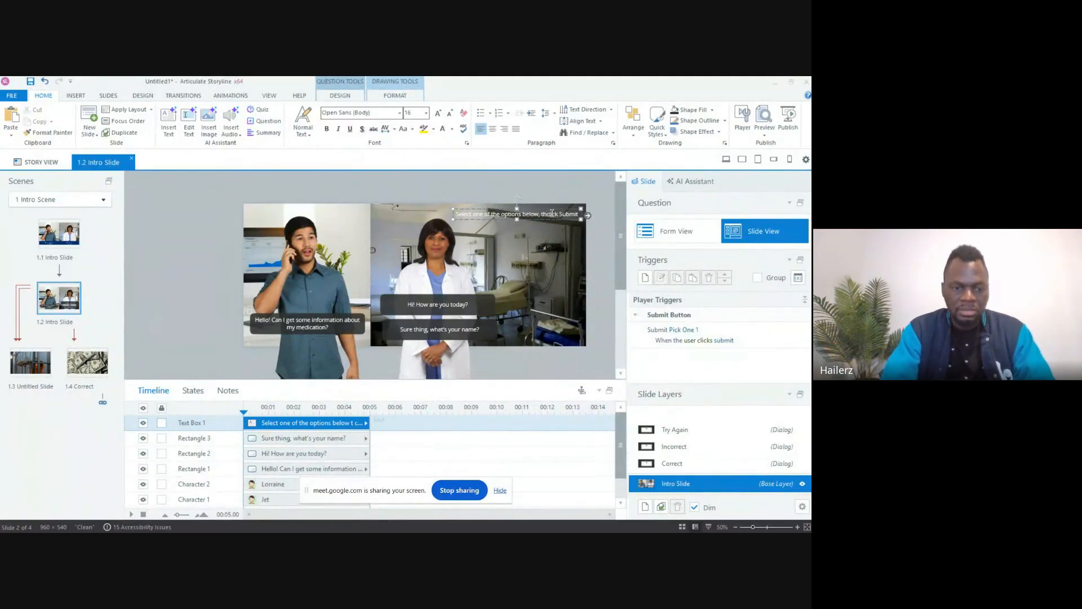
{"action": "type", "text": "en"}
{"action": "left_click", "coordinate": [561, 194]}
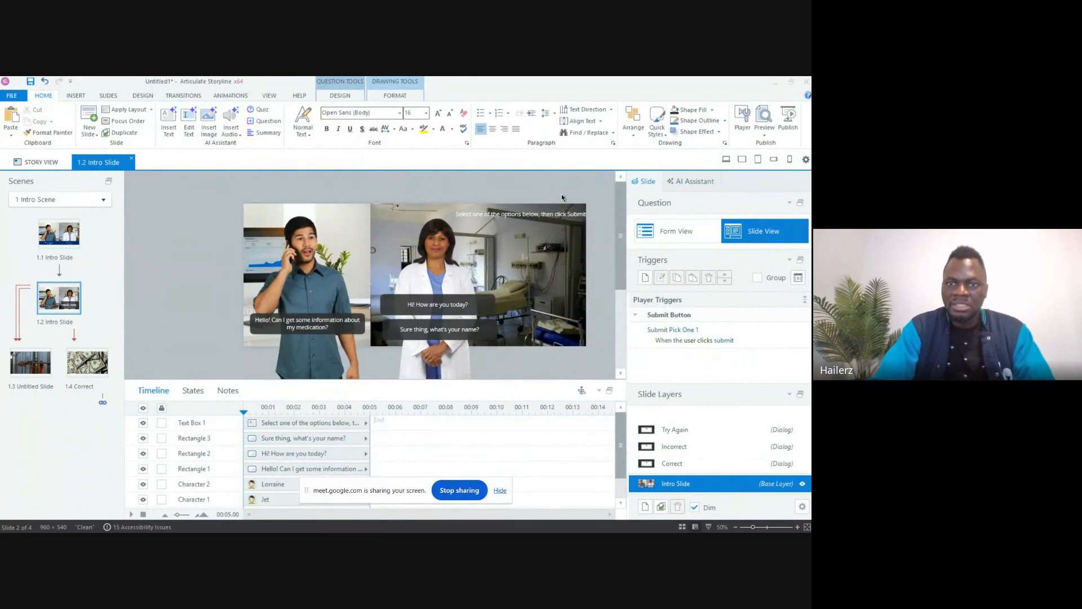
Step: Narrow the instruction text box so it wraps onto two lines, centre its text, and position it above the clinician's head
{"action": "left_click", "coordinate": [540, 215]}
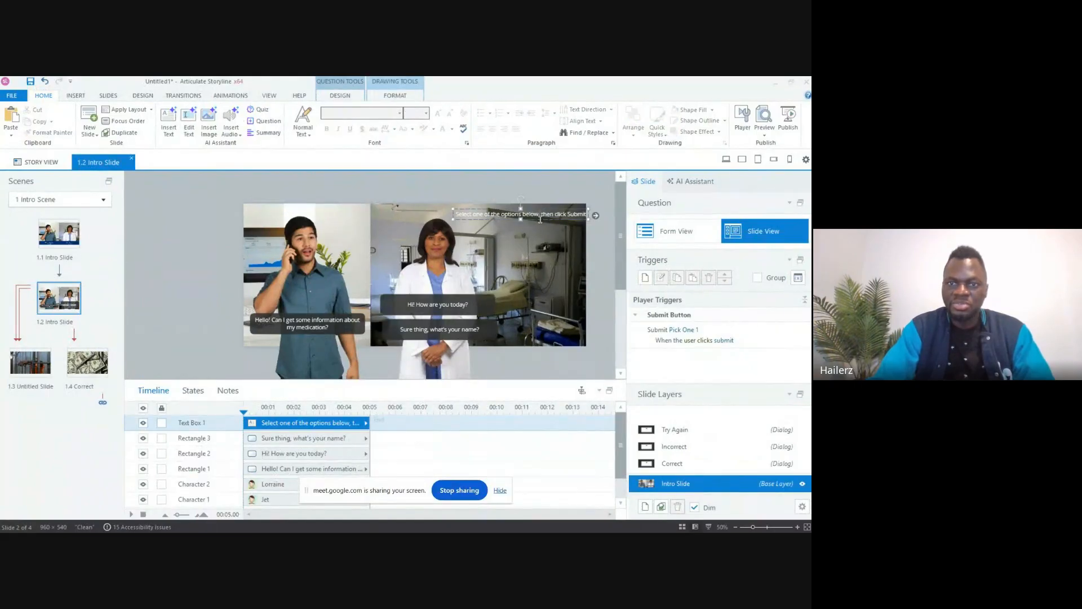
{"action": "left_click_drag", "start_coordinate": [533, 212], "coordinate": [519, 210]}
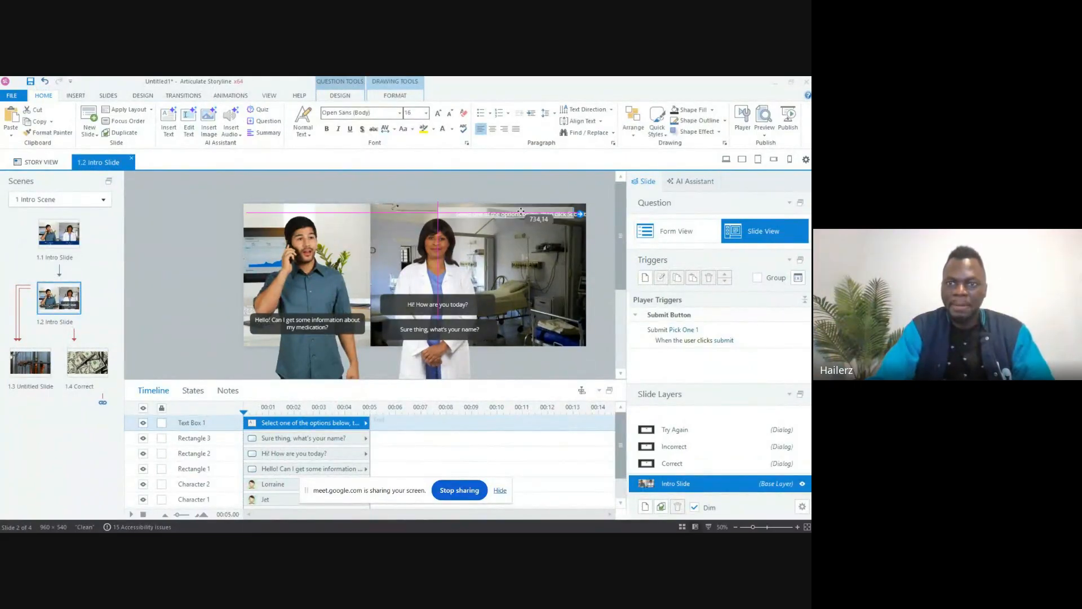
{"action": "left_click", "coordinate": [588, 257]}
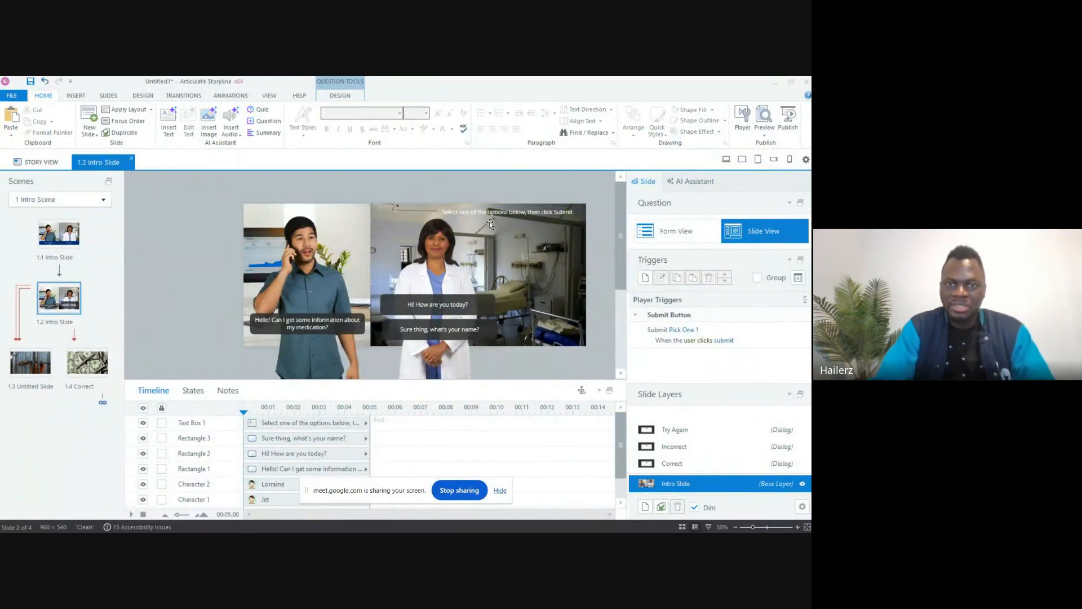
{"action": "left_click_drag", "start_coordinate": [489, 221], "coordinate": [397, 221]}
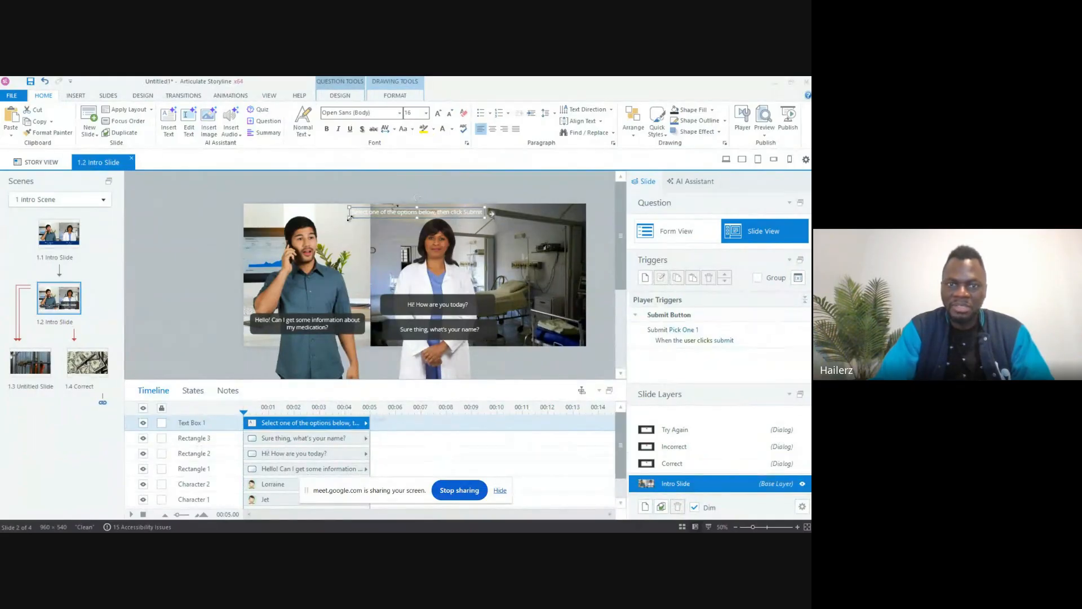
{"action": "left_click_drag", "start_coordinate": [346, 218], "coordinate": [391, 224]}
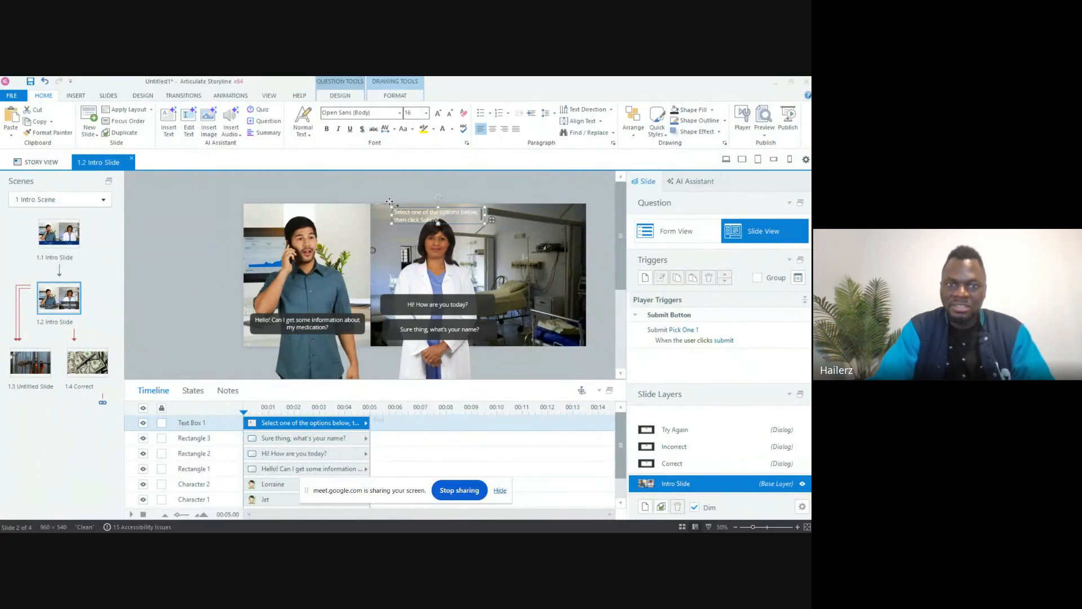
{"action": "left_click_drag", "start_coordinate": [389, 201], "coordinate": [327, 203]}
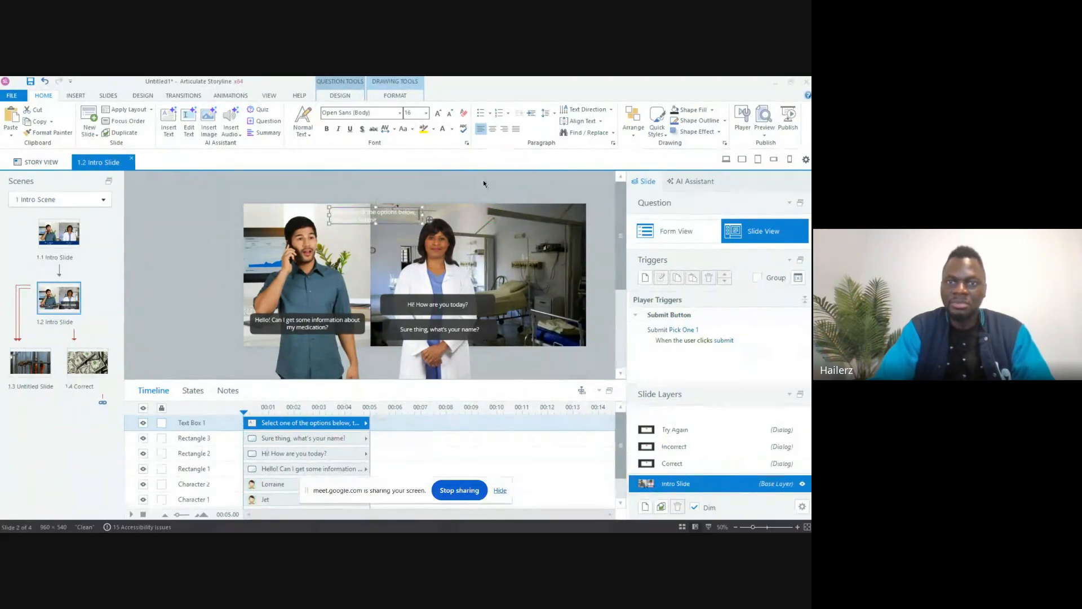
{"action": "left_click", "coordinate": [493, 128]}
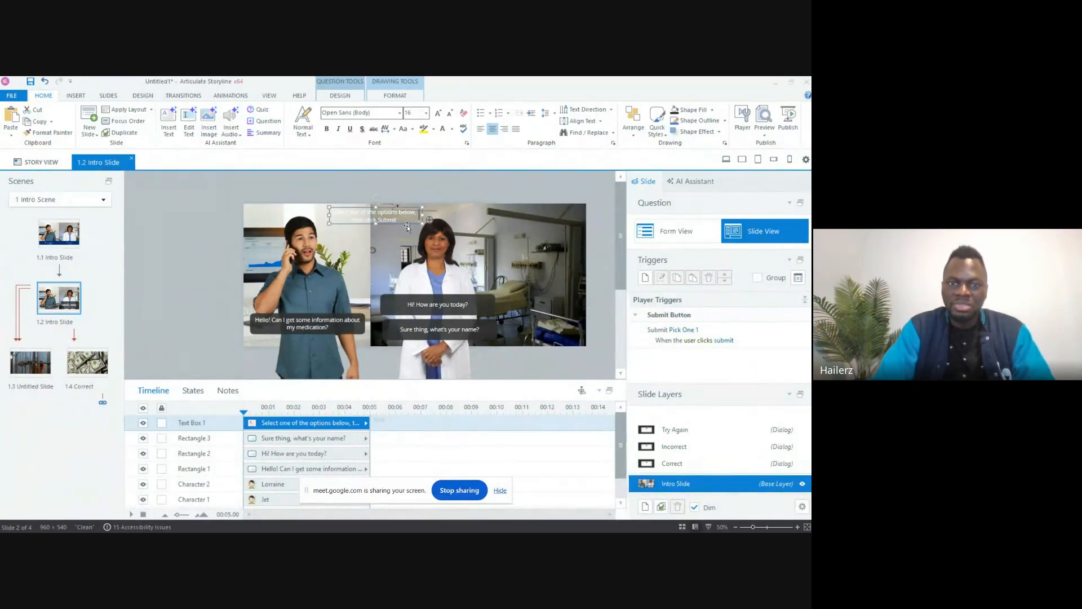
{"action": "left_click_drag", "start_coordinate": [407, 225], "coordinate": [461, 224]}
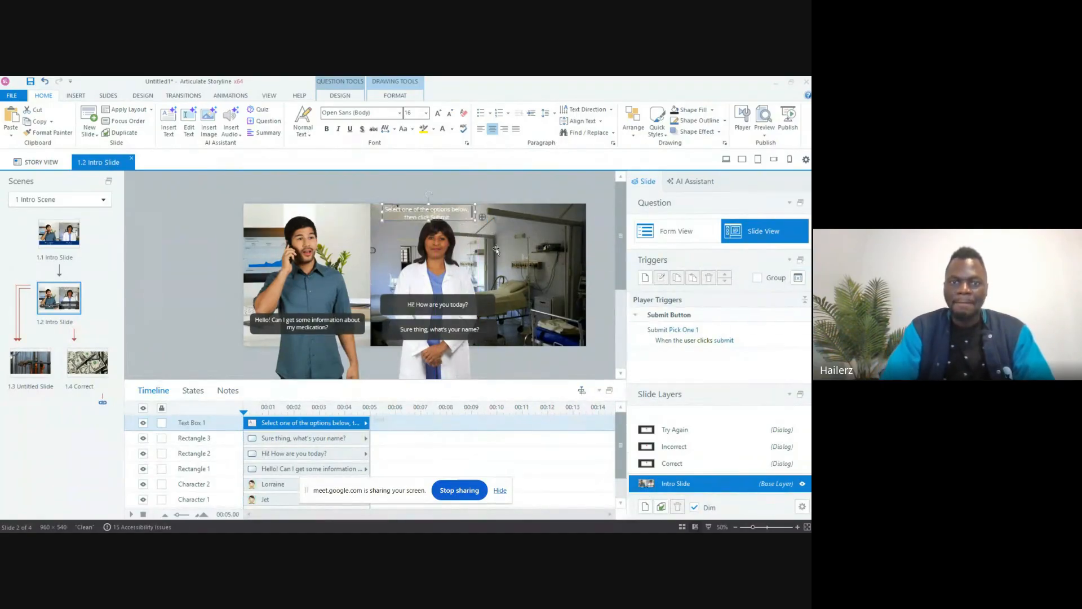
Step: Give both clinician response boxes on slide 1.2 a Fly In entrance animation that enters from the right
{"action": "left_click", "coordinate": [470, 309]}
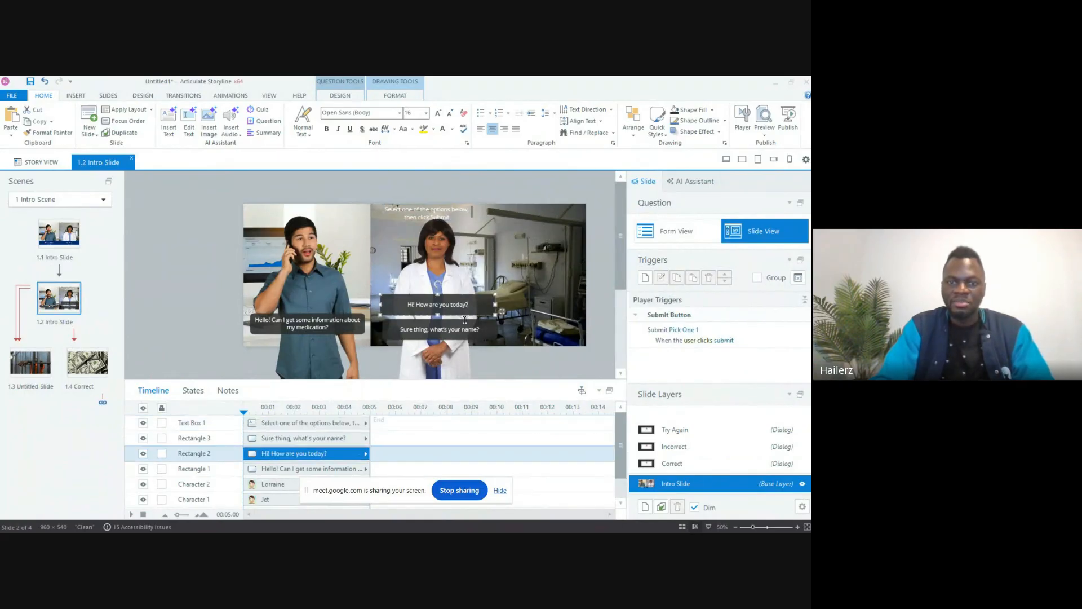
{"action": "left_click", "coordinate": [451, 329], "text": "shift"}
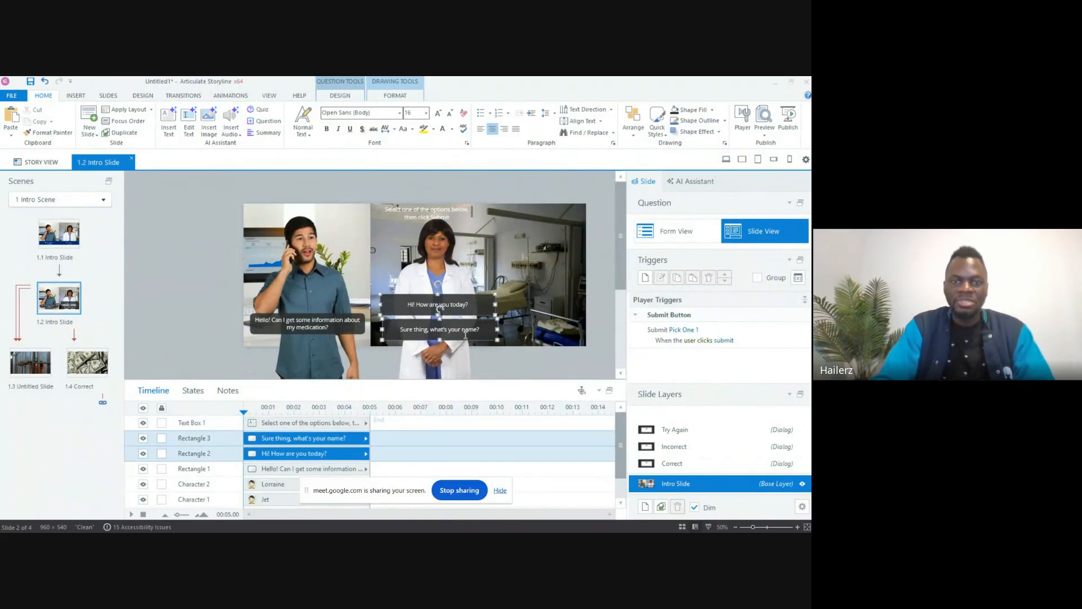
{"action": "left_click", "coordinate": [230, 95]}
{"action": "left_click", "coordinate": [48, 127]}
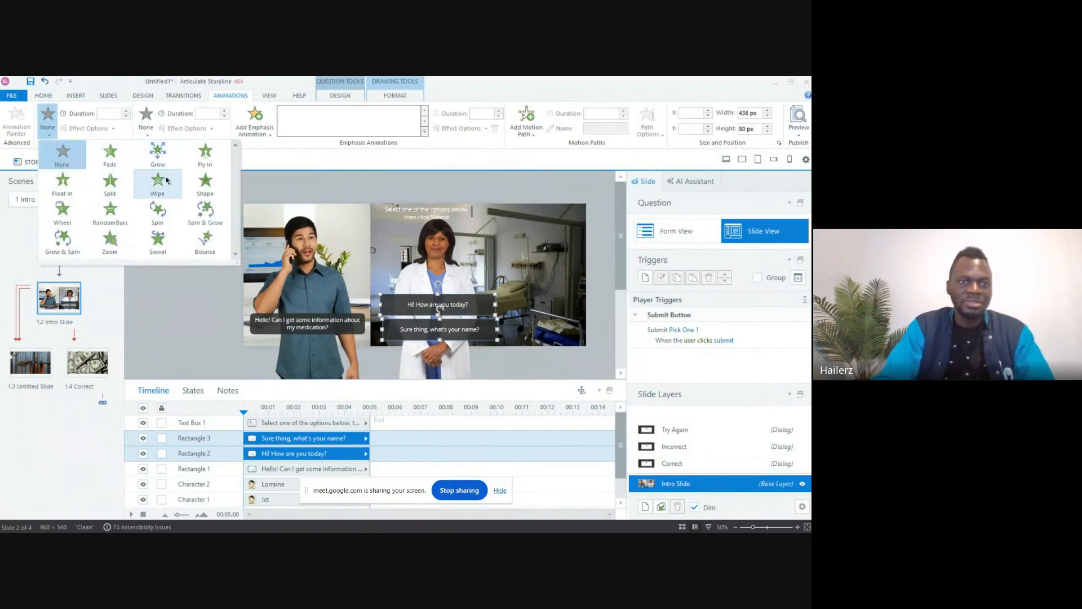
{"action": "left_click", "coordinate": [205, 161]}
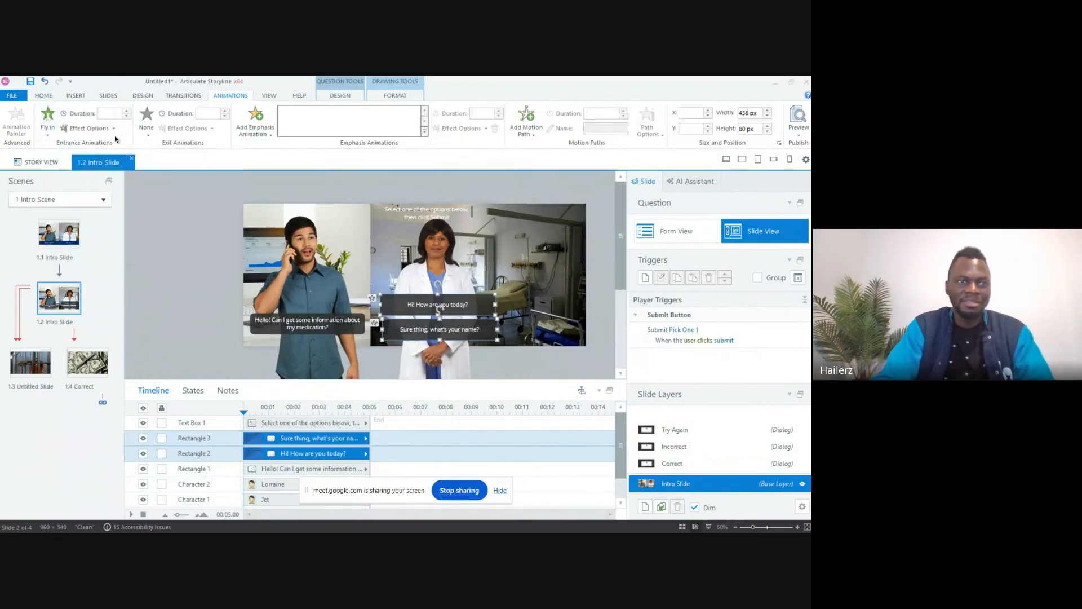
{"action": "left_click", "coordinate": [90, 129]}
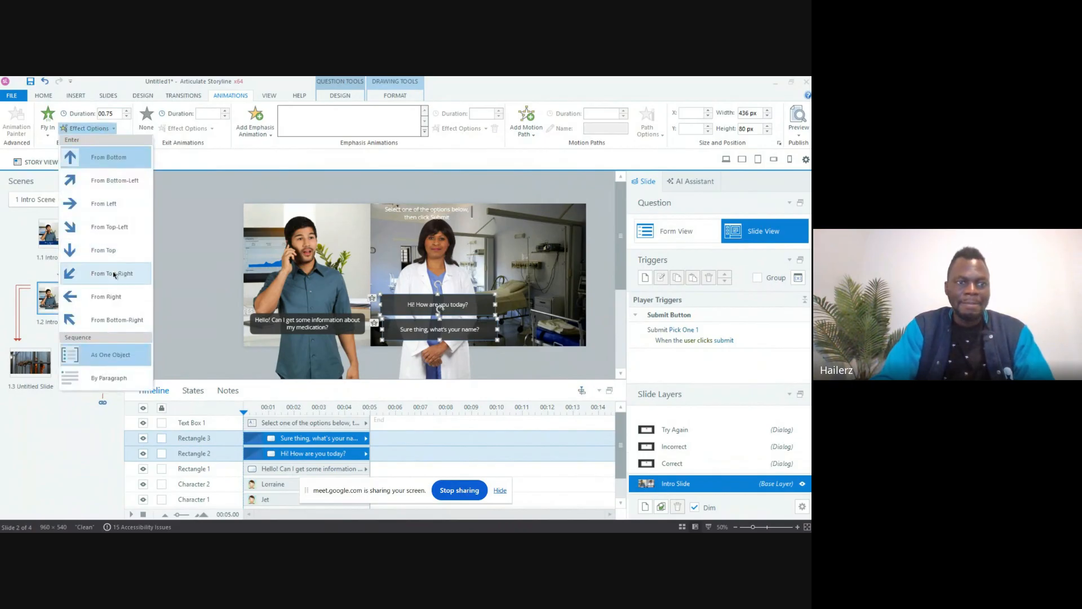
{"action": "left_click", "coordinate": [113, 300]}
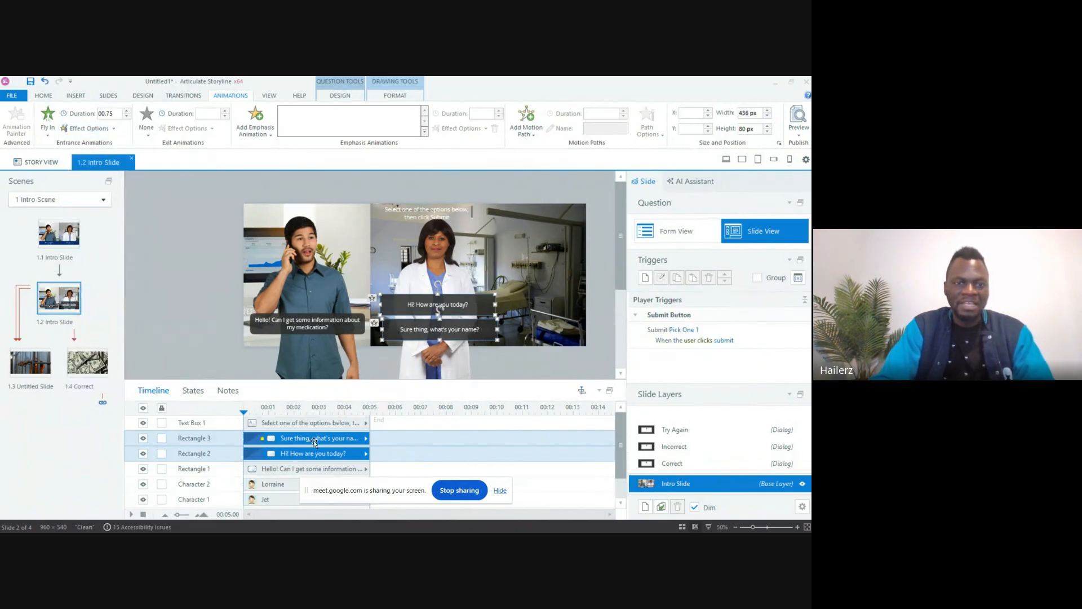
Step: Stagger the response boxes' timeline starts, with "Hi! How are you today?" at about 0.5 s and "Sure thing, what's your name?" at about 1 s
{"action": "left_click", "coordinate": [213, 353]}
{"action": "left_click", "coordinate": [305, 452]}
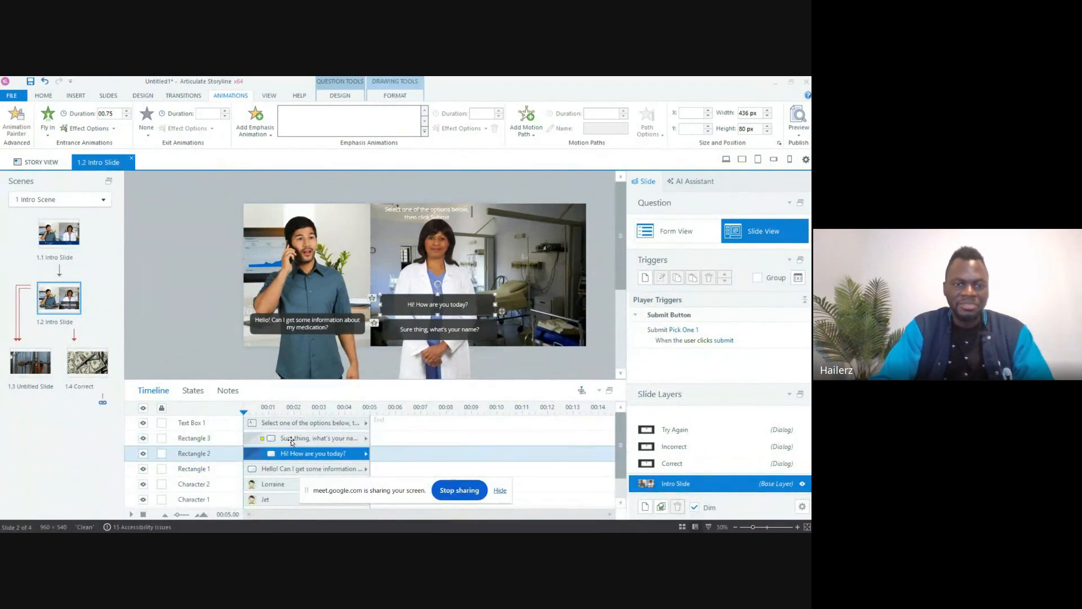
{"action": "mouse_move", "coordinate": [291, 441]}
{"action": "left_mouse_down"}
{"action": "mouse_move", "coordinate": [317, 441]}
{"action": "mouse_move", "coordinate": [308, 451]}
{"action": "left_mouse_up"}
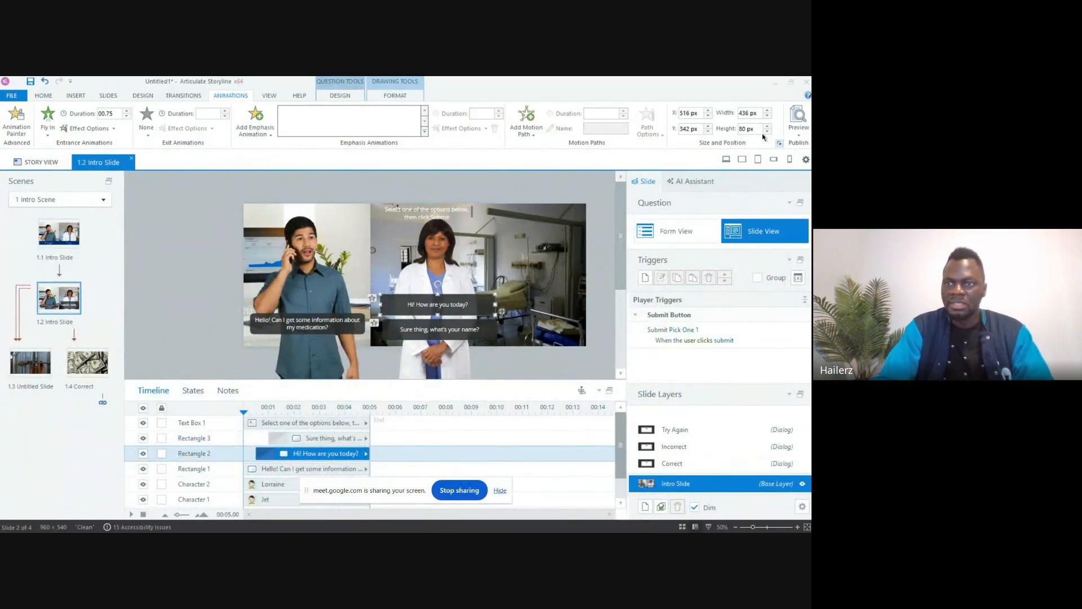
Step: Preview the entire project and advance from the introduction slide to the question slide
{"action": "left_click", "coordinate": [797, 135]}
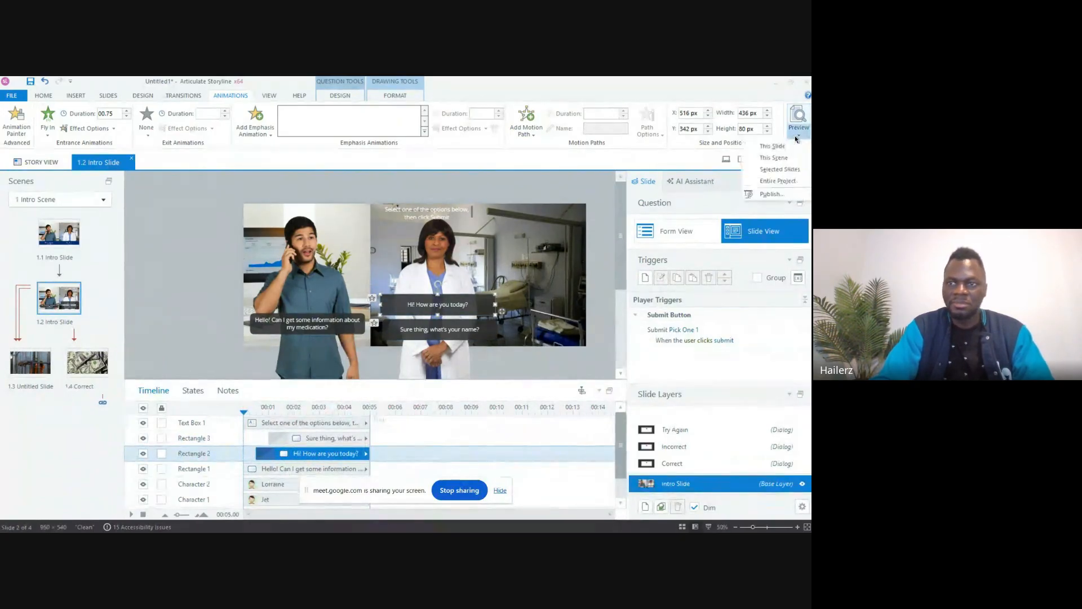
{"action": "left_click", "coordinate": [787, 179]}
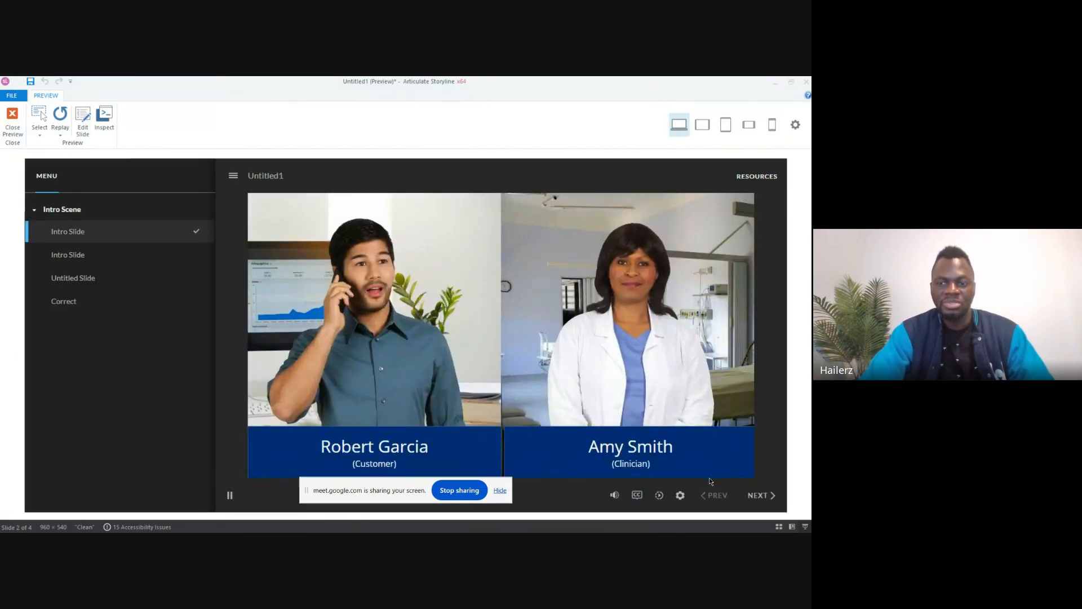
{"action": "left_click", "coordinate": [766, 496]}
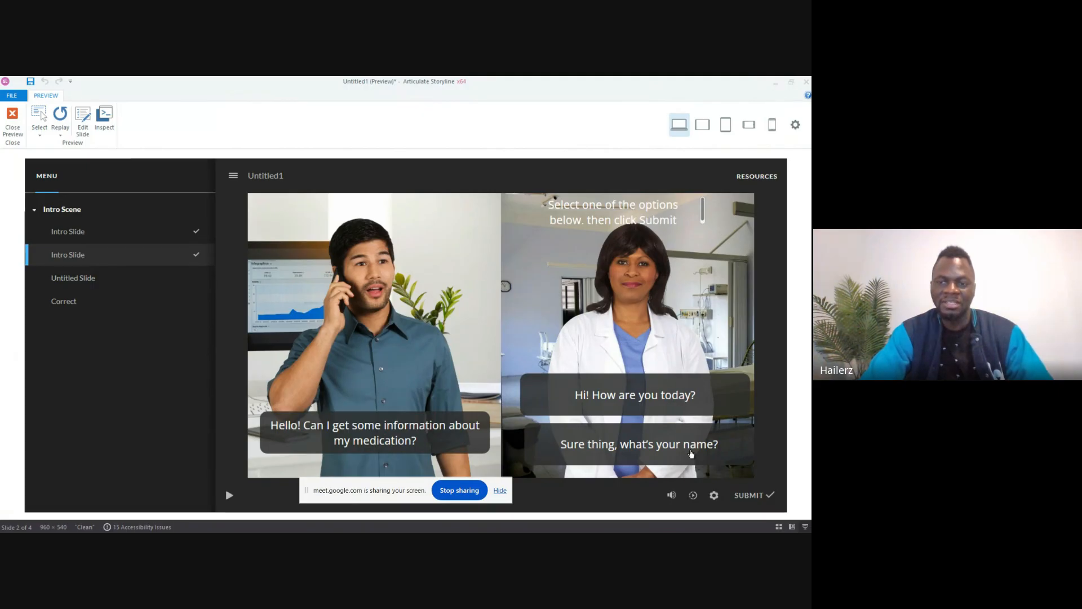
Step: Test both response options, submit "Sure thing, what's your name?", dismiss the feedback, and close the preview
{"action": "left_click", "coordinate": [690, 452]}
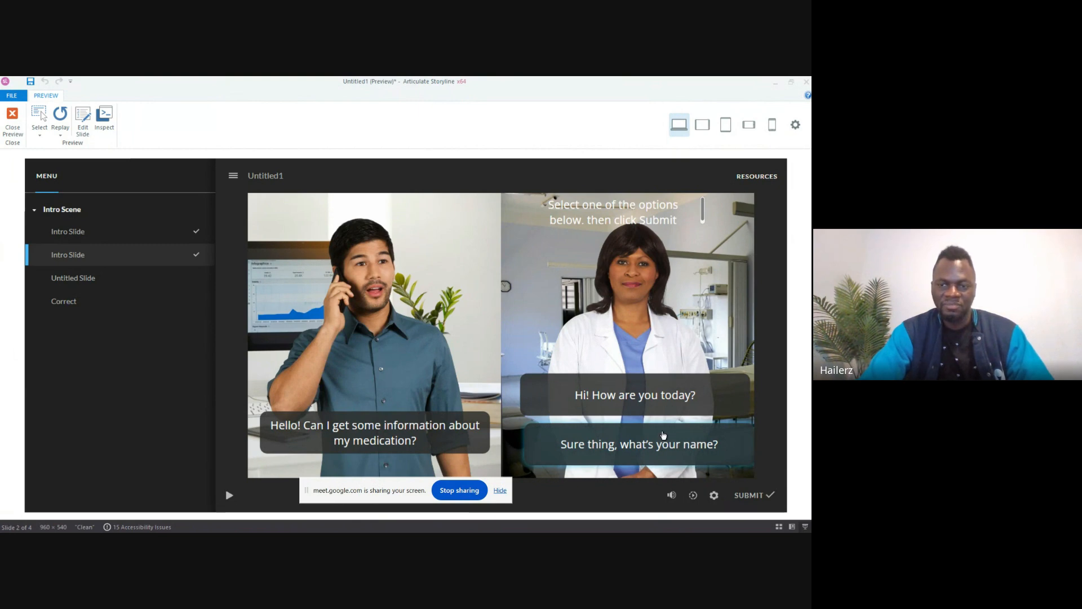
{"action": "left_click", "coordinate": [681, 407]}
{"action": "left_click", "coordinate": [679, 448]}
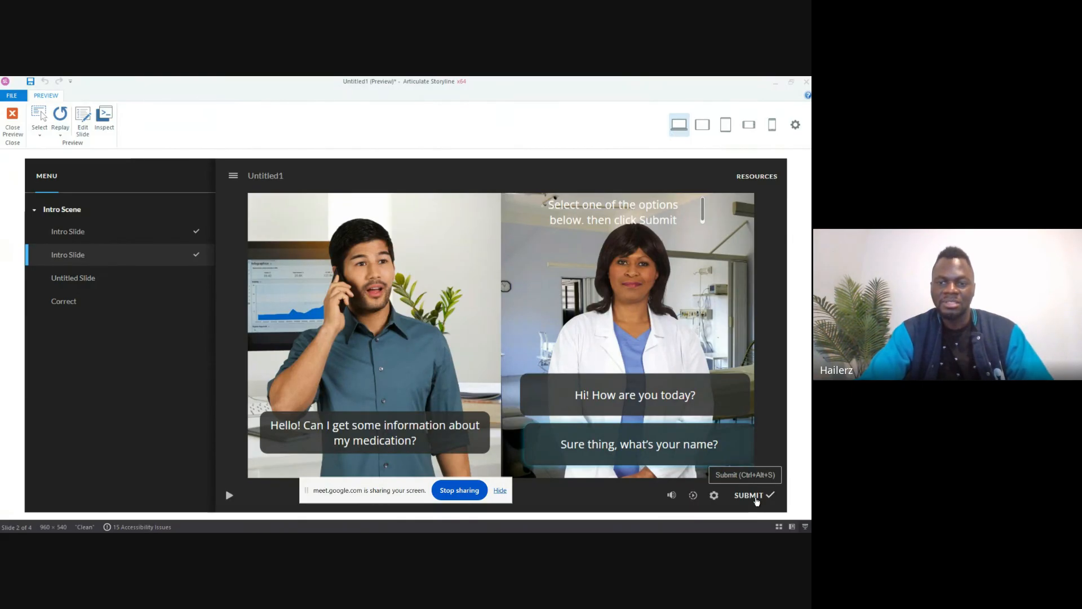
{"action": "left_click", "coordinate": [756, 499]}
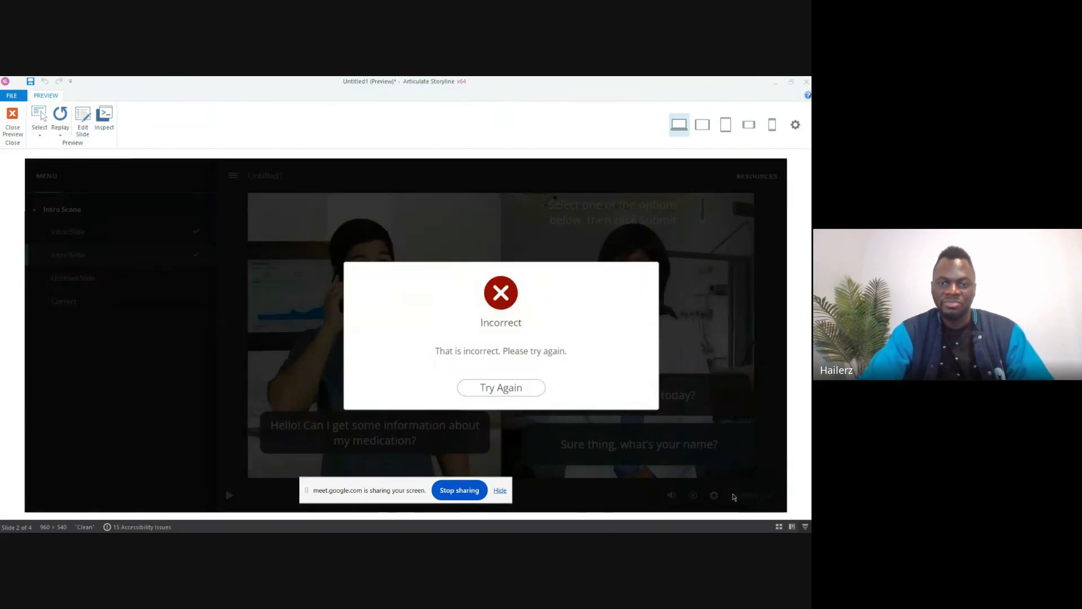
{"action": "left_click", "coordinate": [516, 387]}
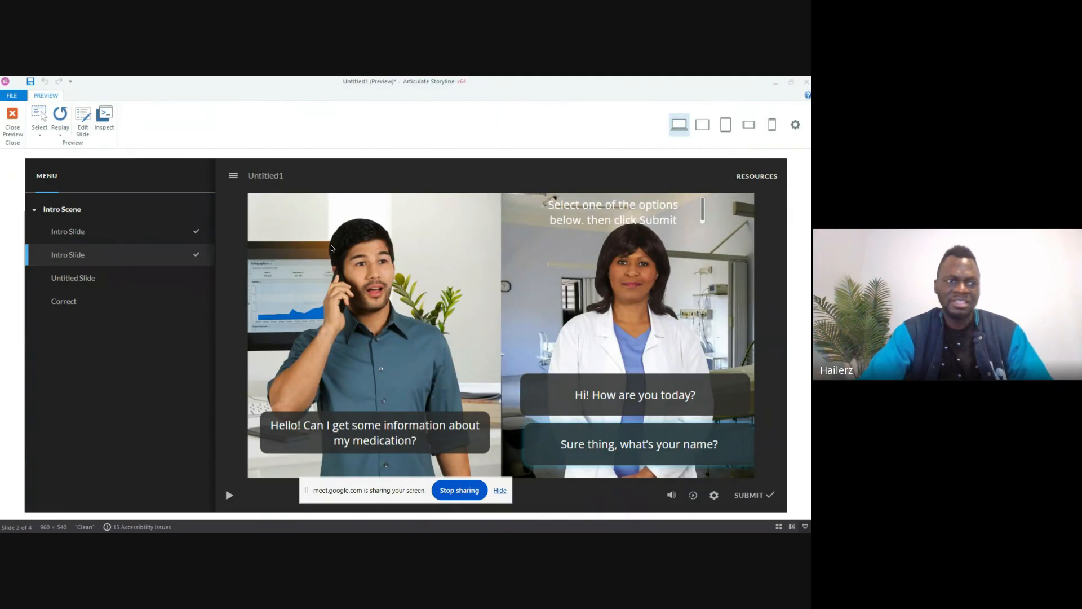
{"action": "left_click", "coordinate": [12, 121]}
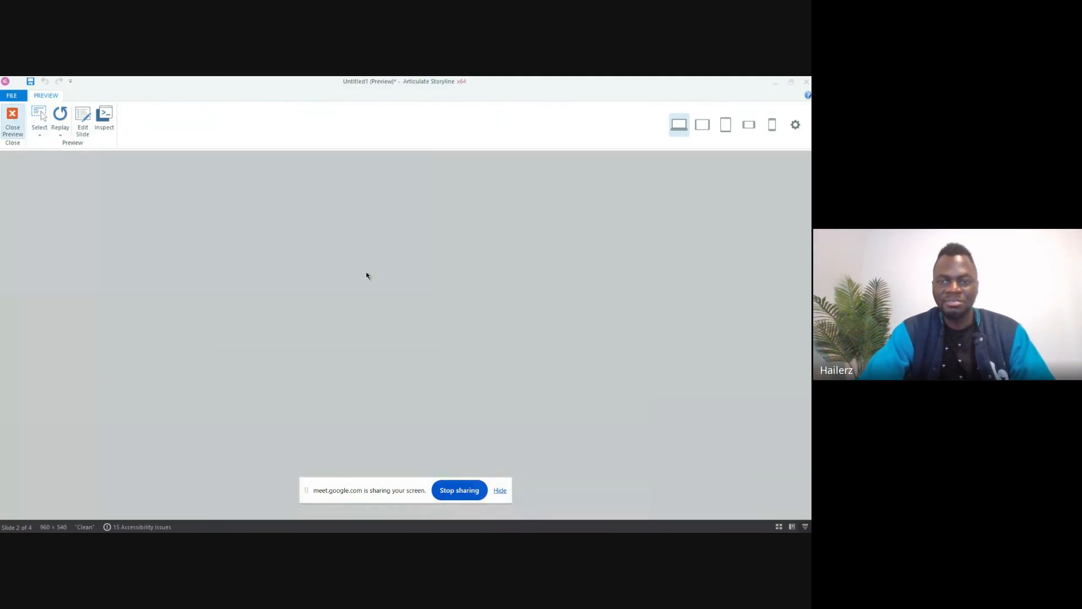
Step: On the Incorrect layer, delete the Continue button's trigger that jumps to the next slide
{"action": "left_click", "coordinate": [693, 445]}
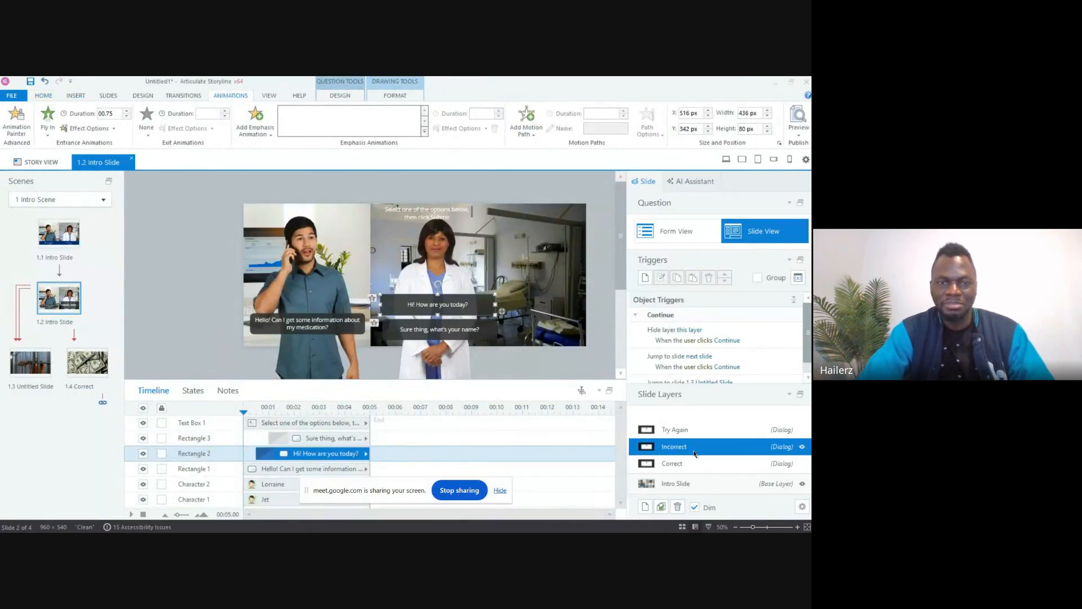
{"action": "left_click", "coordinate": [380, 300]}
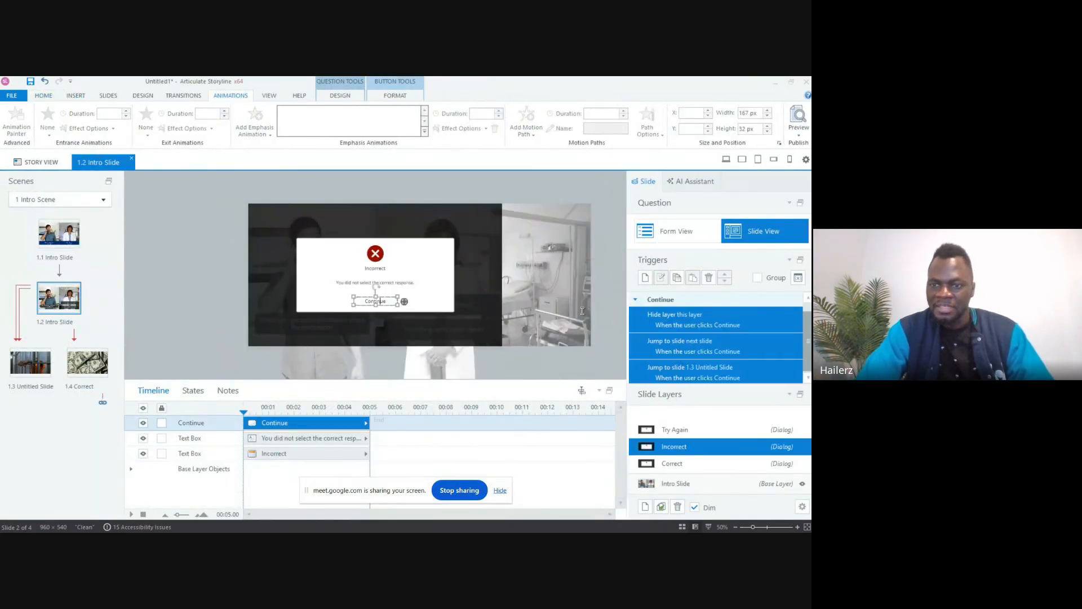
{"action": "left_click", "coordinate": [754, 346]}
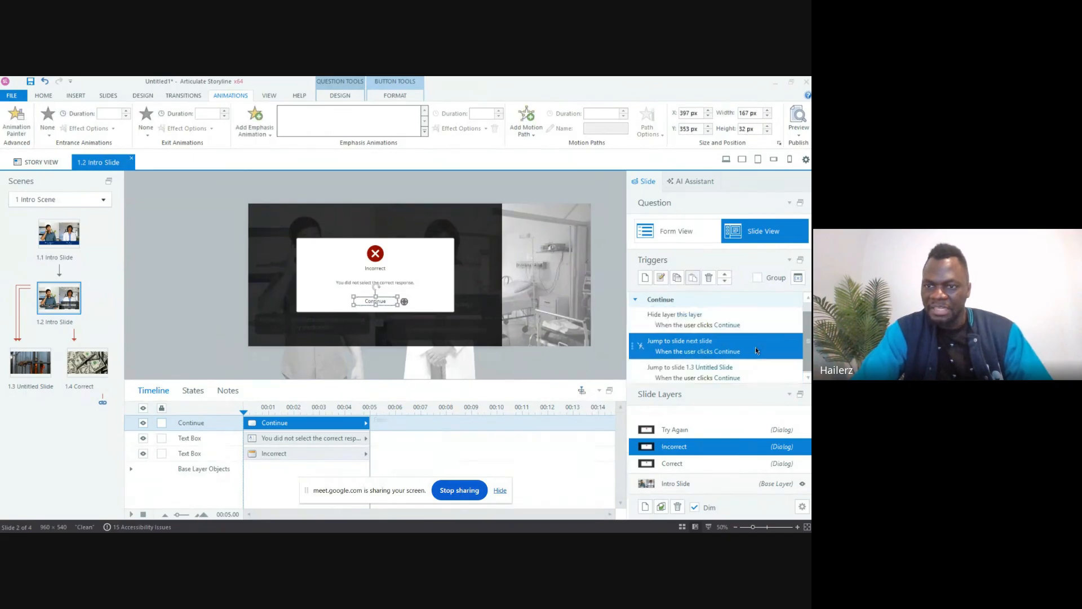
{"action": "left_click", "coordinate": [709, 277]}
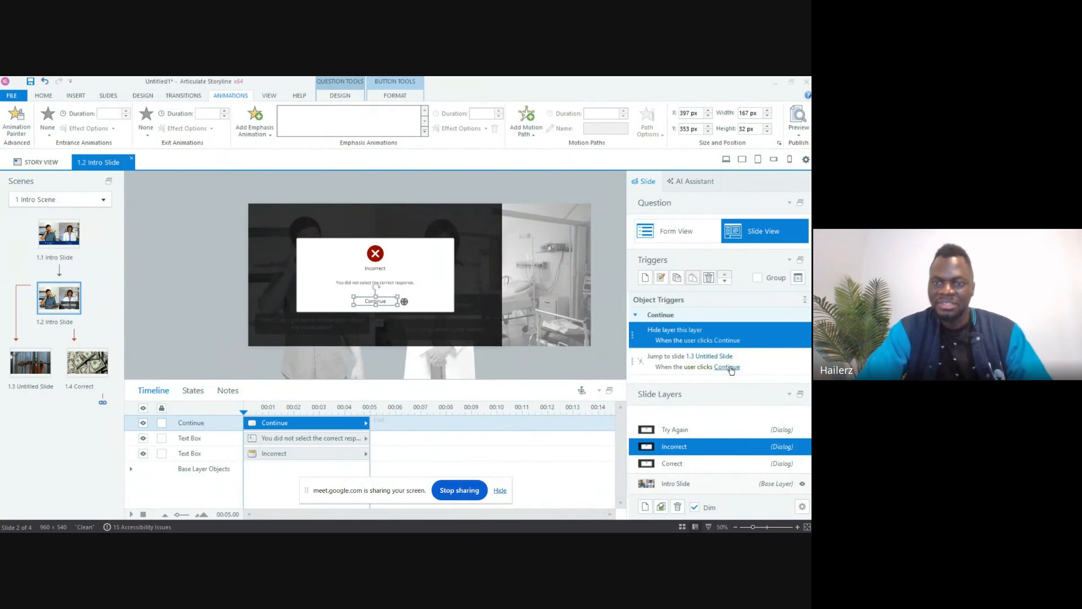
{"action": "left_click", "coordinate": [620, 295]}
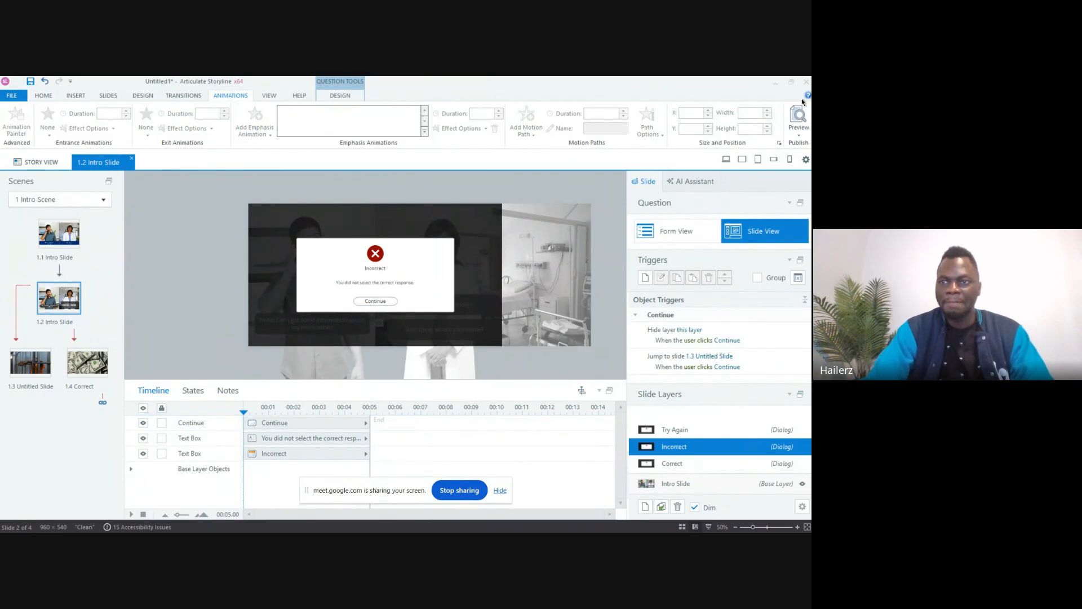
Step: Minimize Storyline and switch to the Google Meet call
{"action": "left_click", "coordinate": [776, 84]}
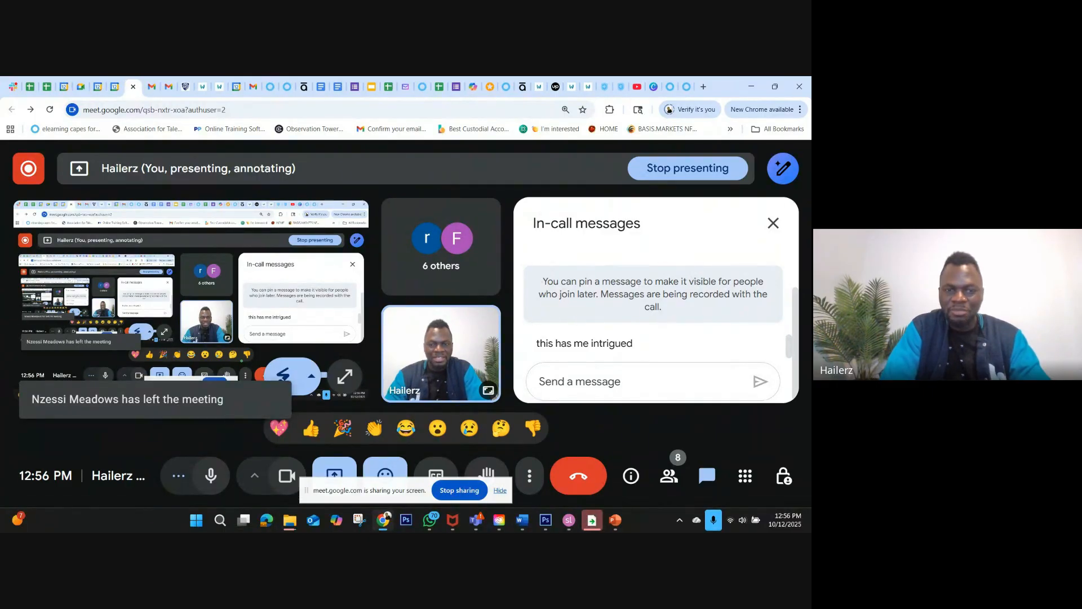
{"action": "mouse_move", "coordinate": [470, 356]}
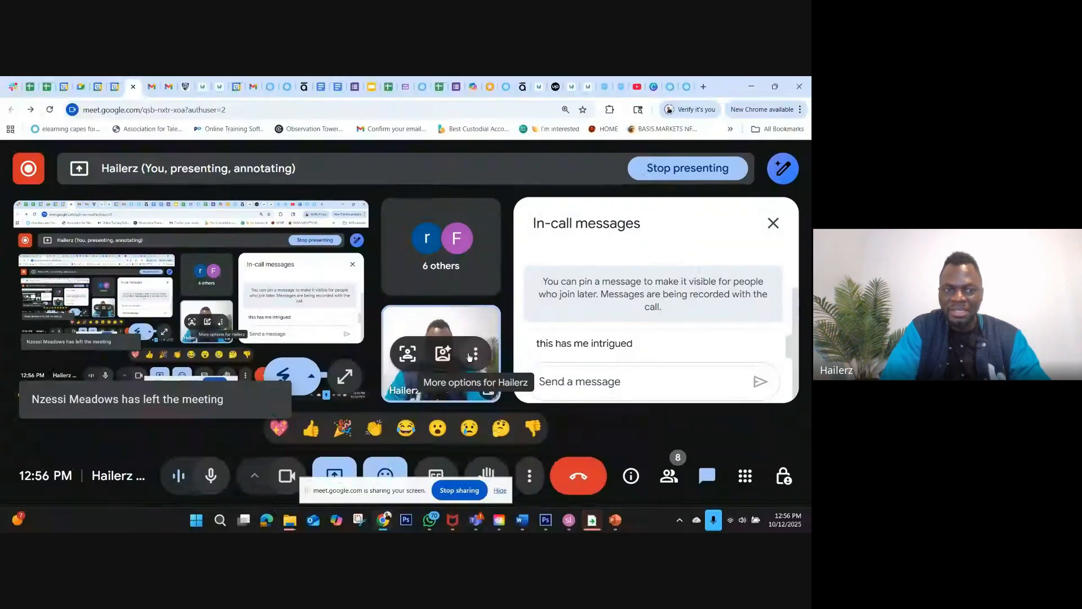